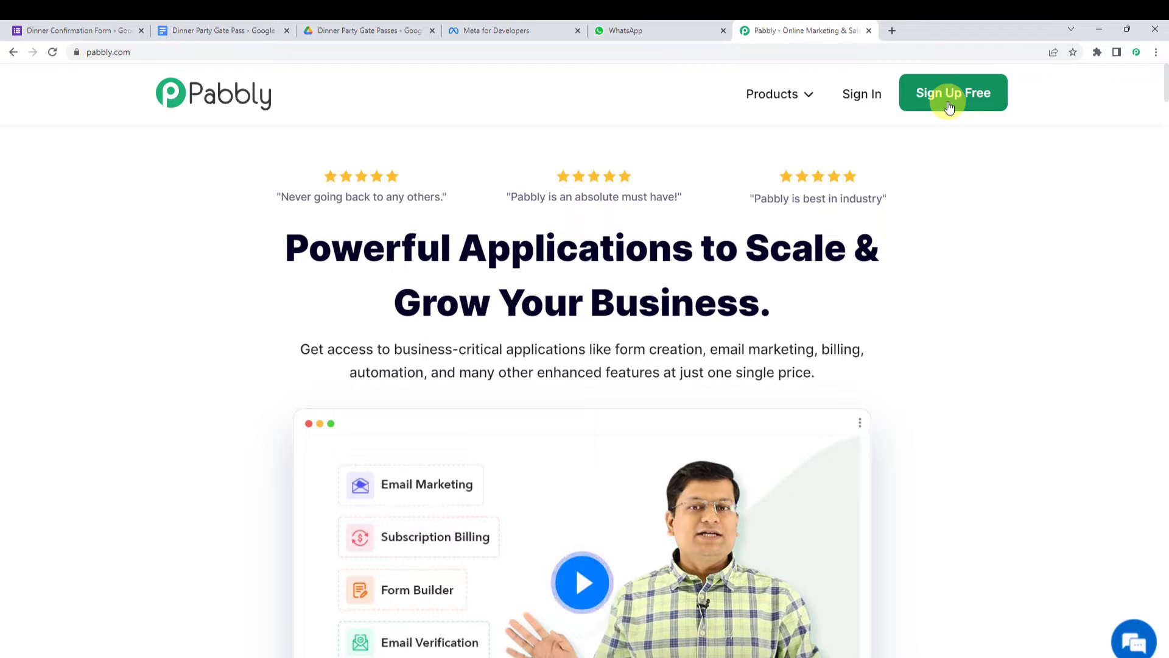
- Sign in and launch Pabbly Connect, then skim the Home folder's workflow list
left_click(861, 100)
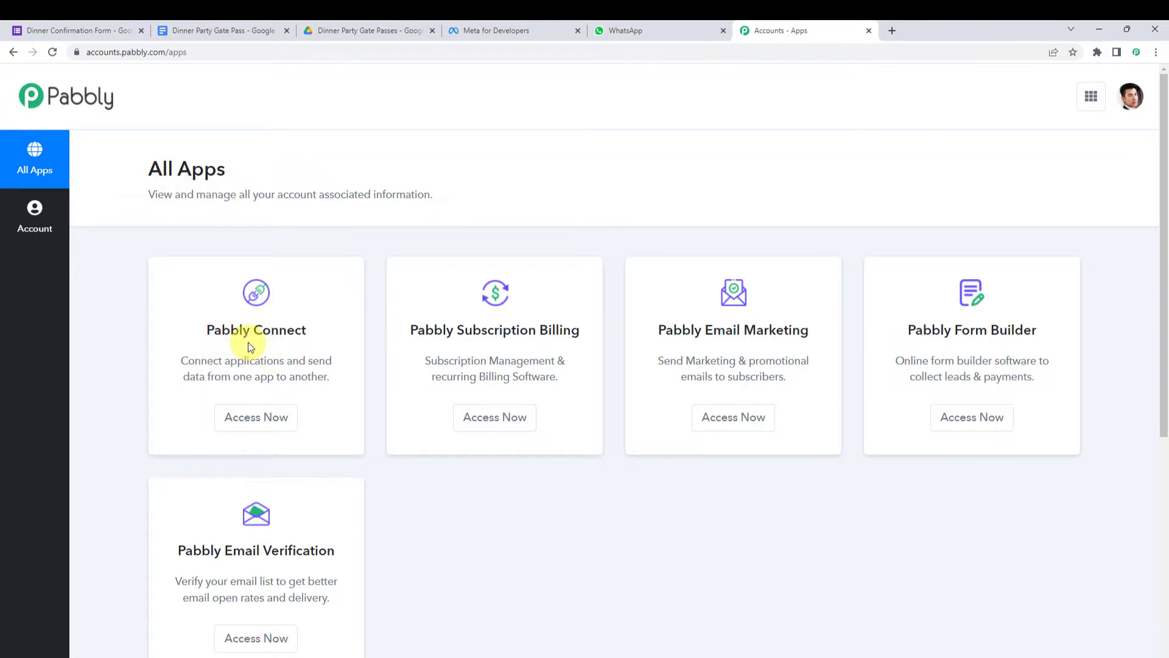
left_click(271, 431)
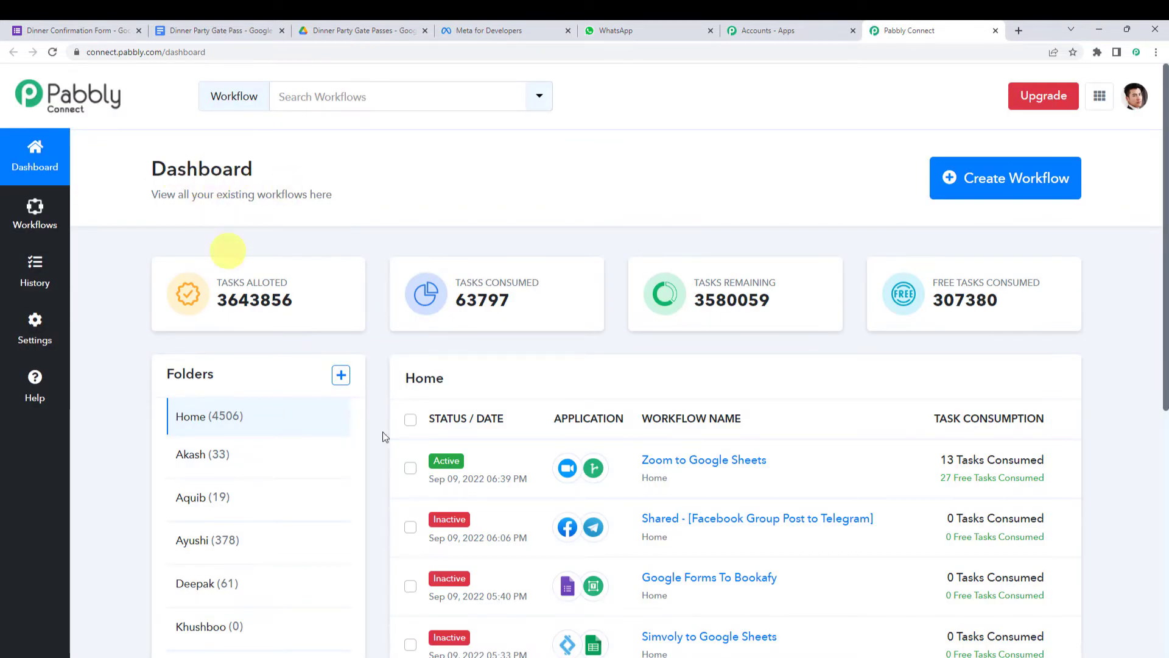
scroll(582, 372, "down", 7)
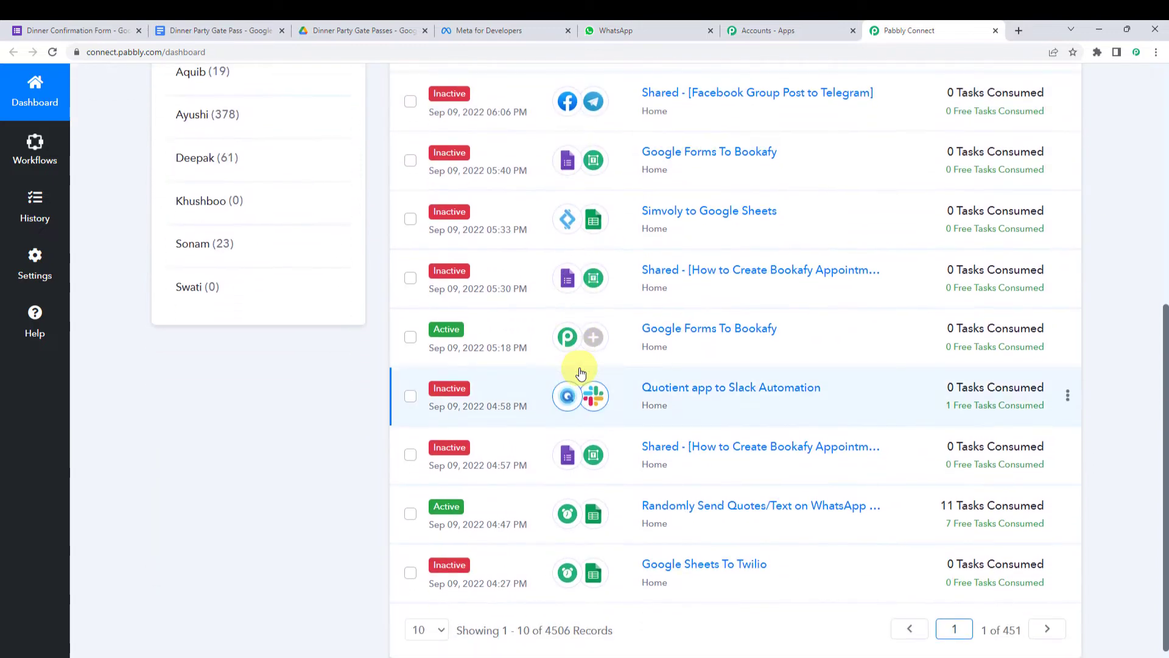
scroll(581, 372, "up", 7)
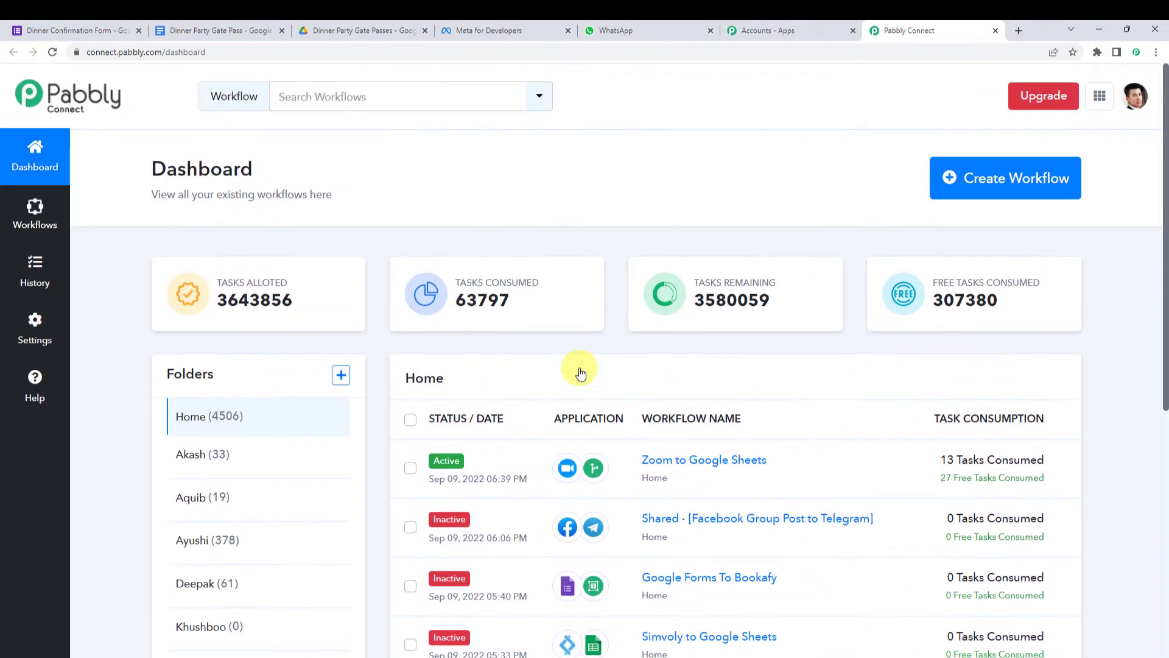
- Create a workflow named 'Create Passes Using Google Forms, Google Sheets & Google Docs'
left_click(994, 193)
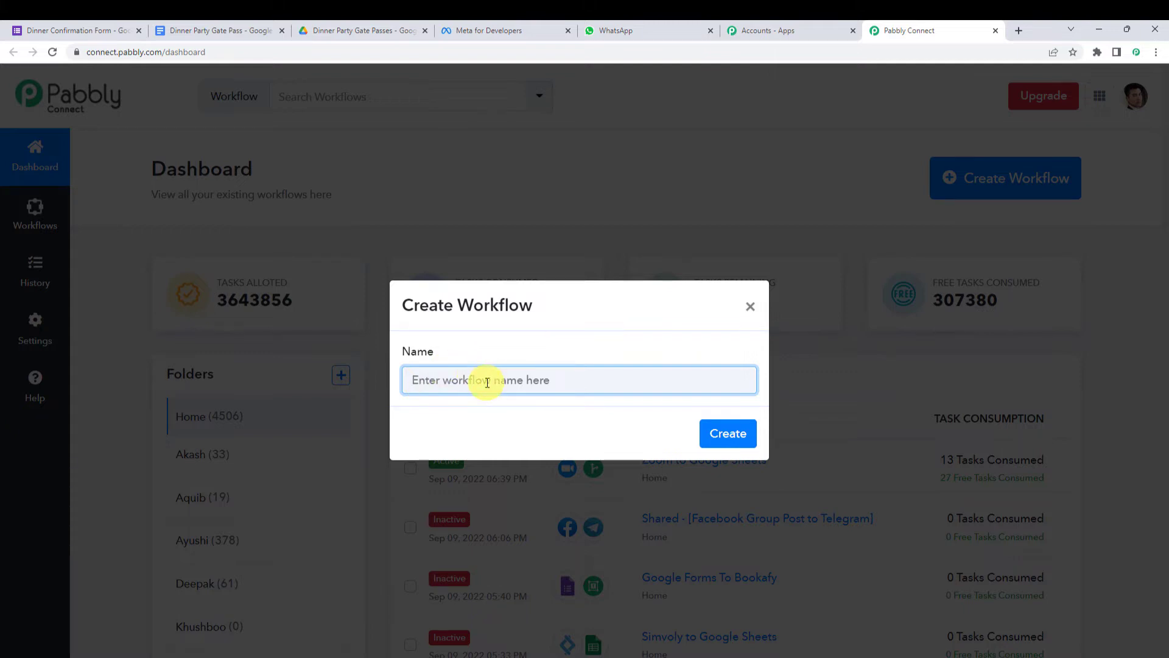
key("ctrl+v")
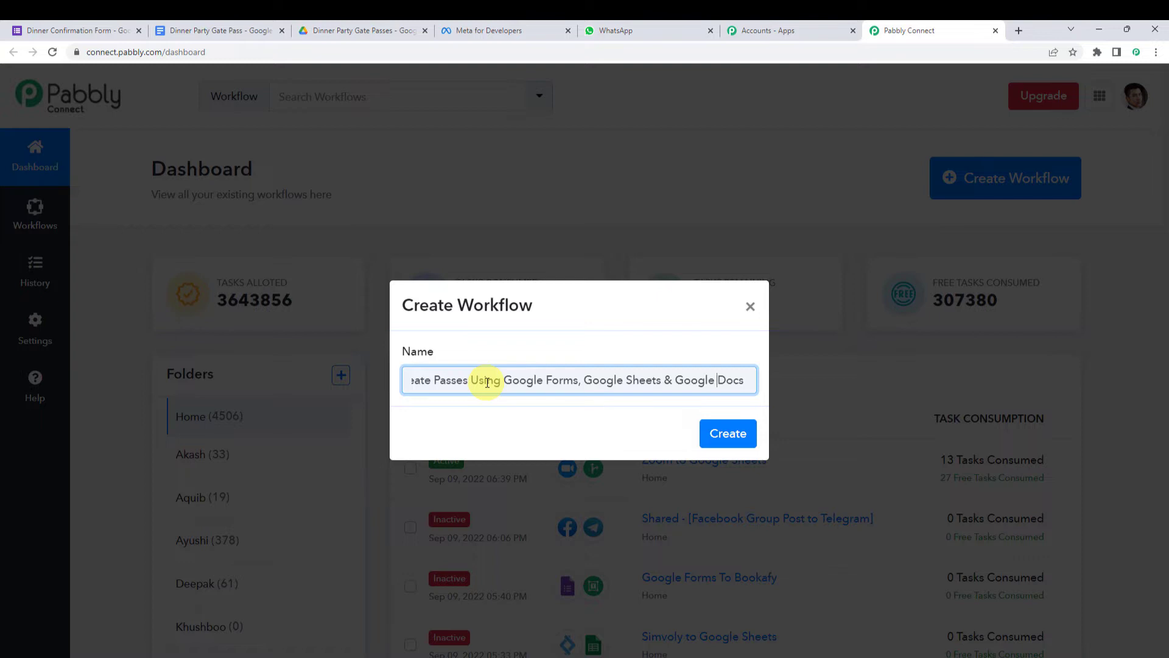
key("Home")
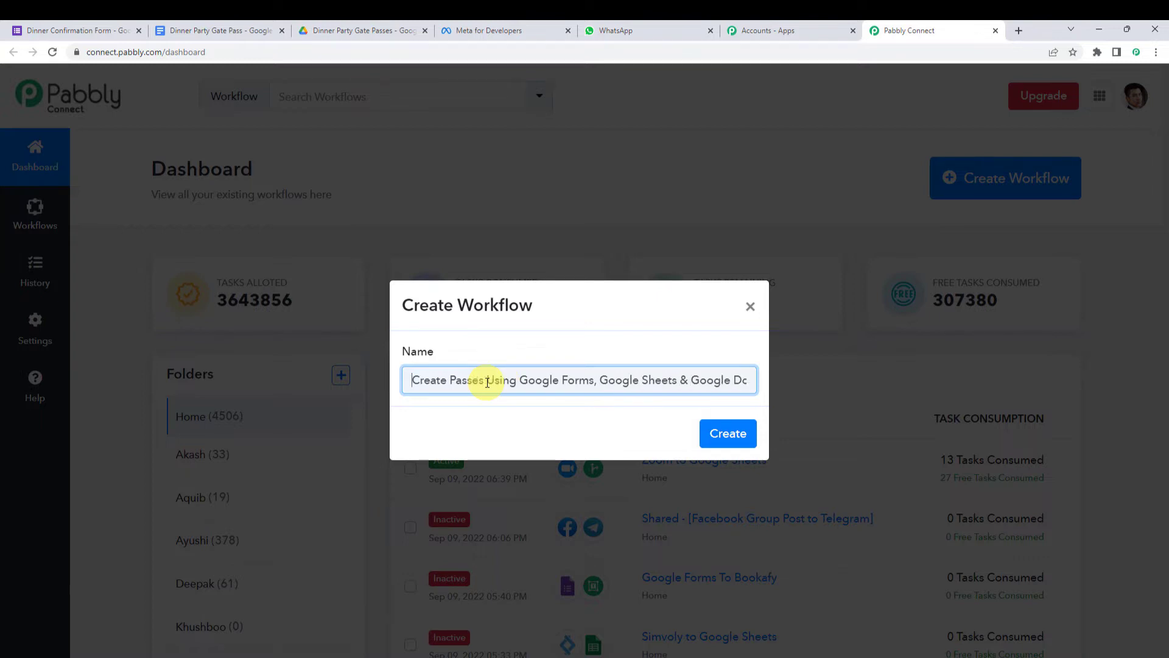
left_click(728, 432)
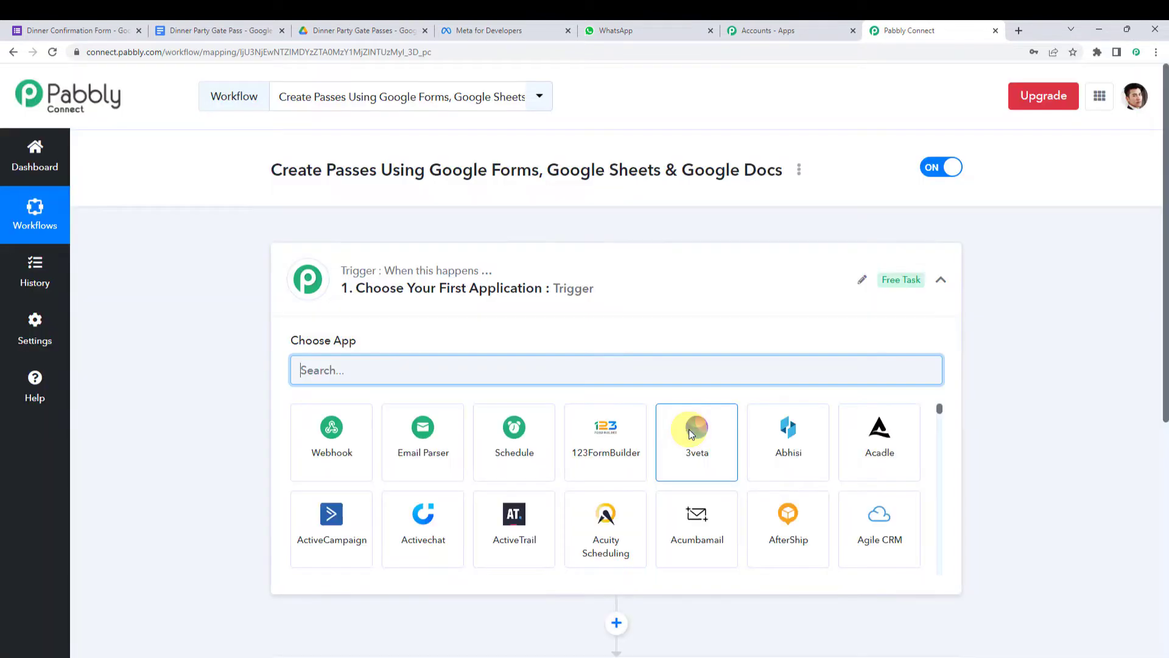
- Set the trigger app to Google Forms with the New Response Received event
left_click(604, 297)
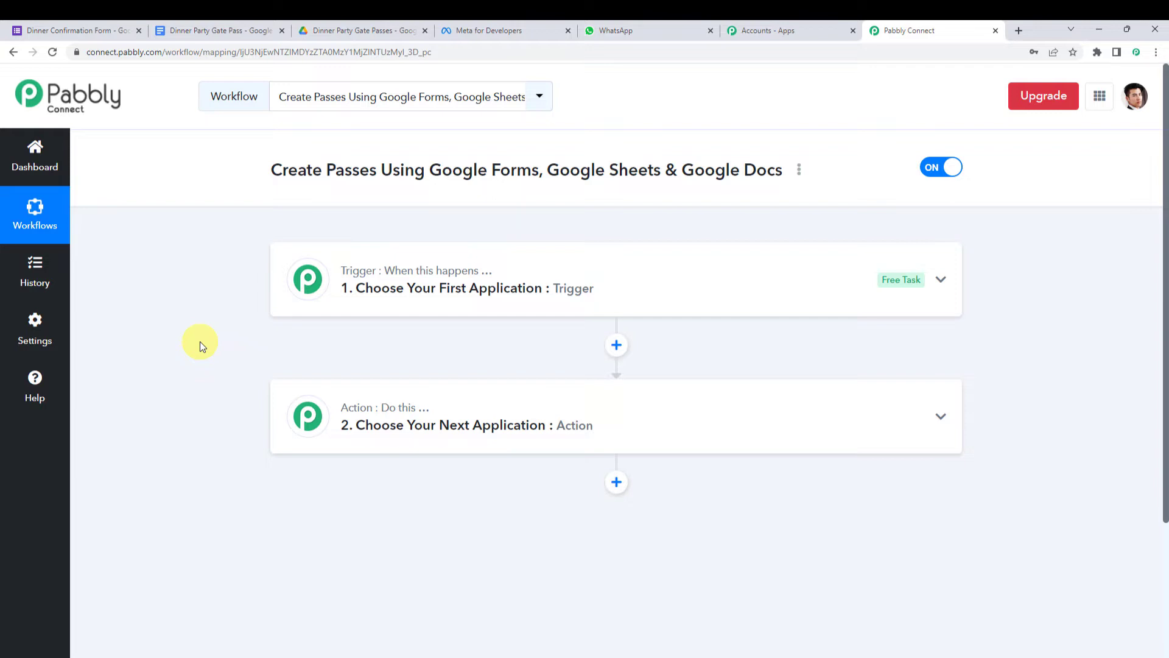
left_click(569, 288)
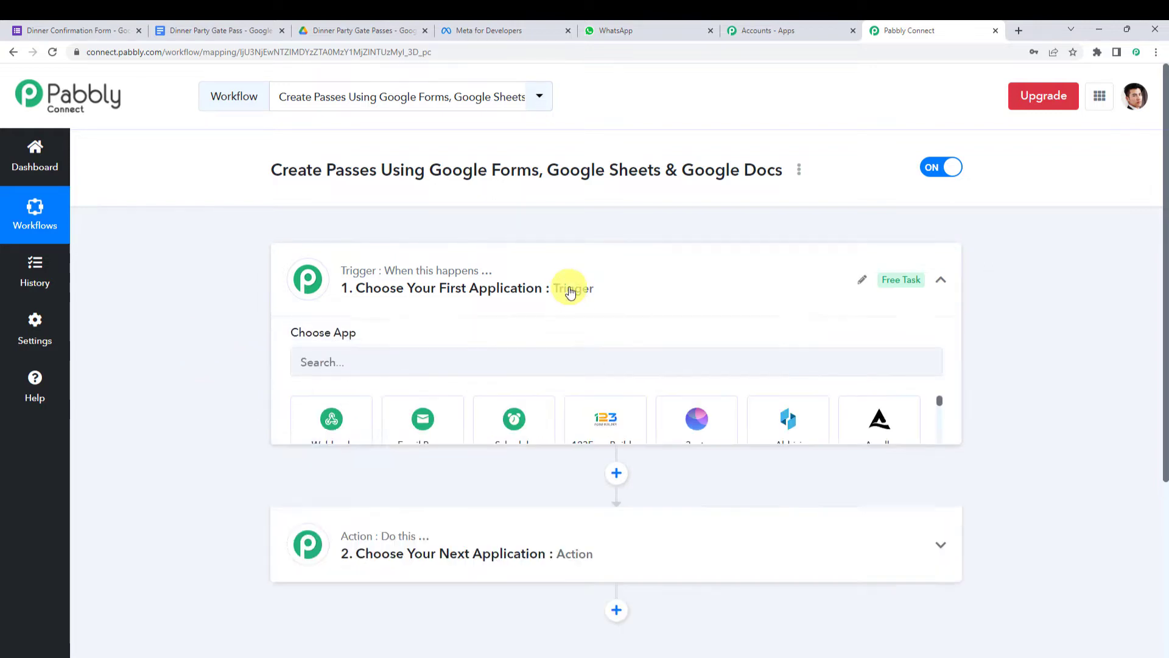
left_click(381, 366)
type("googl")
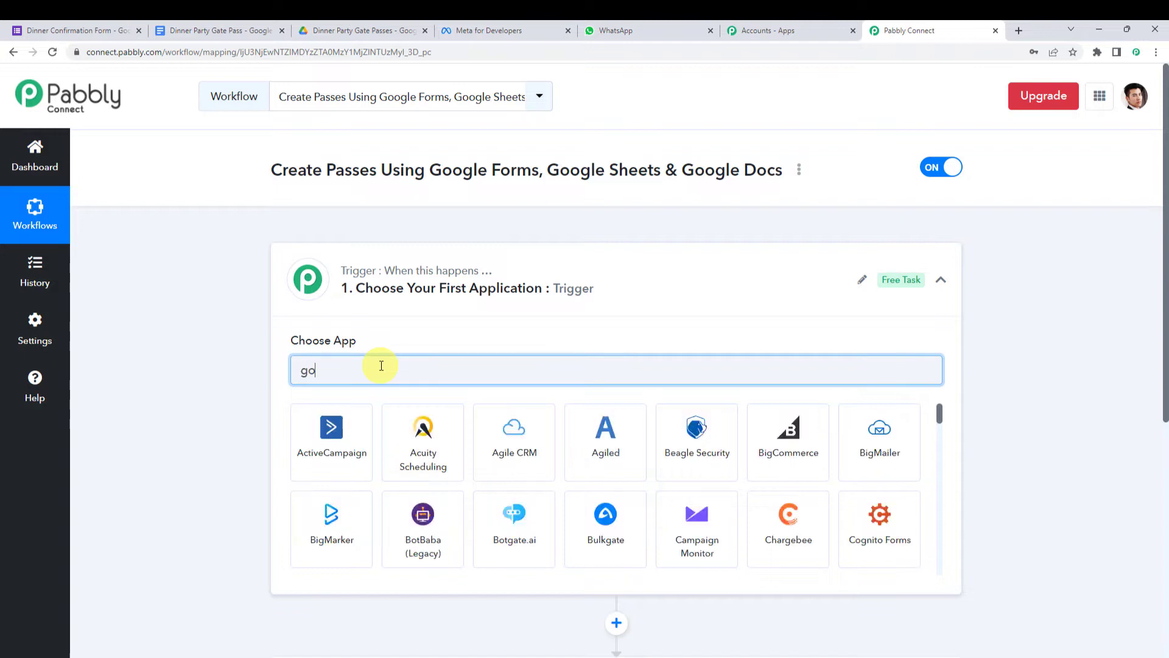
type("e F")
left_click(331, 440)
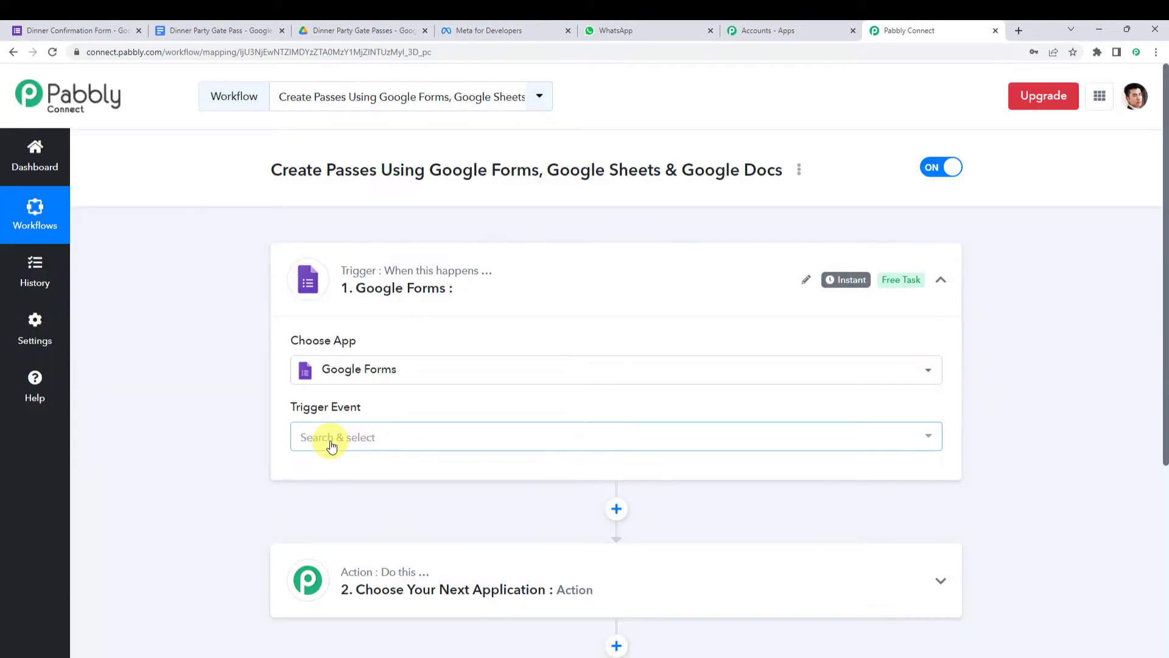
left_click(341, 442)
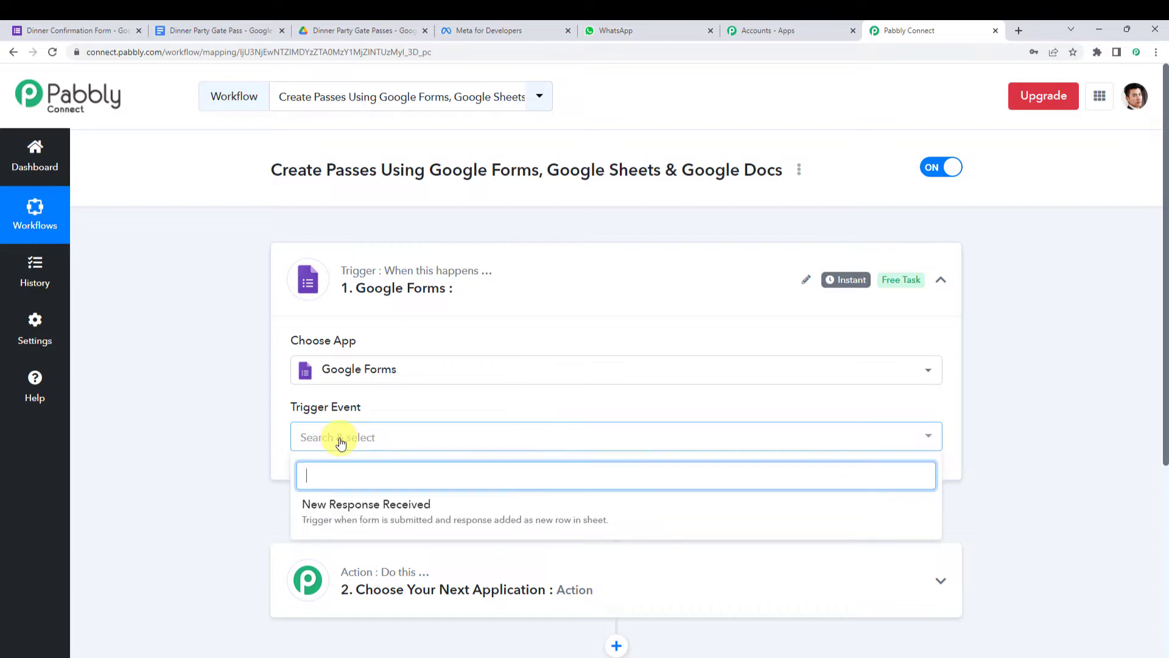
left_click(394, 513)
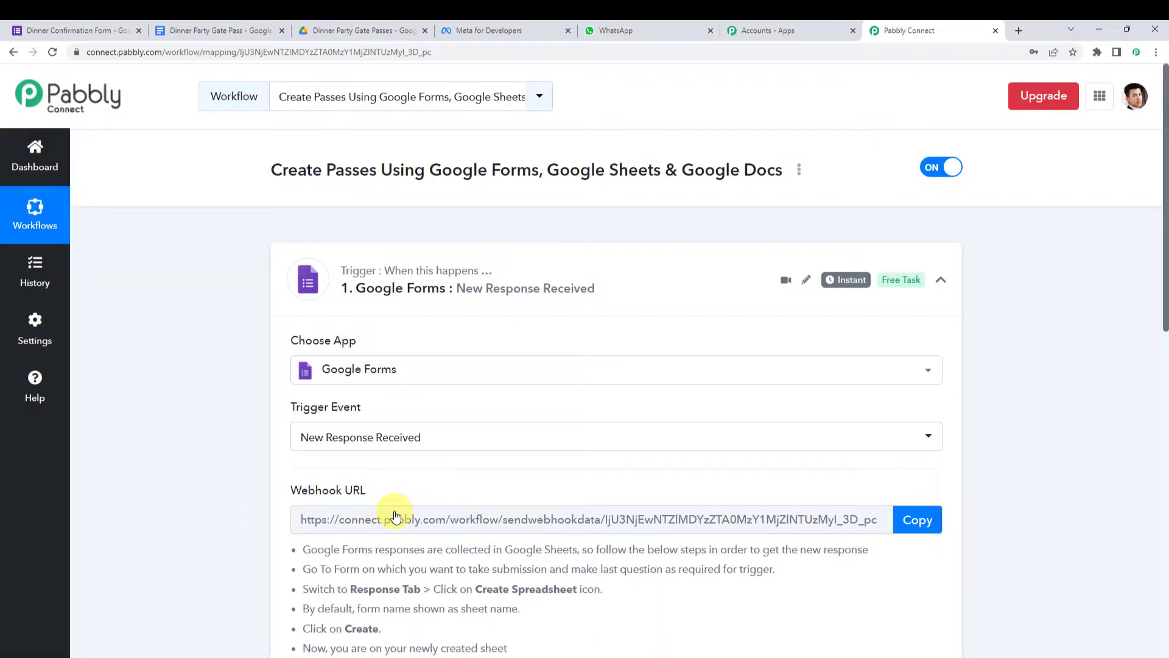
- Review the webhook instructions noting the last question must be required, then go to the Dinner Confirmation Form
scroll(396, 516, "down", 3)
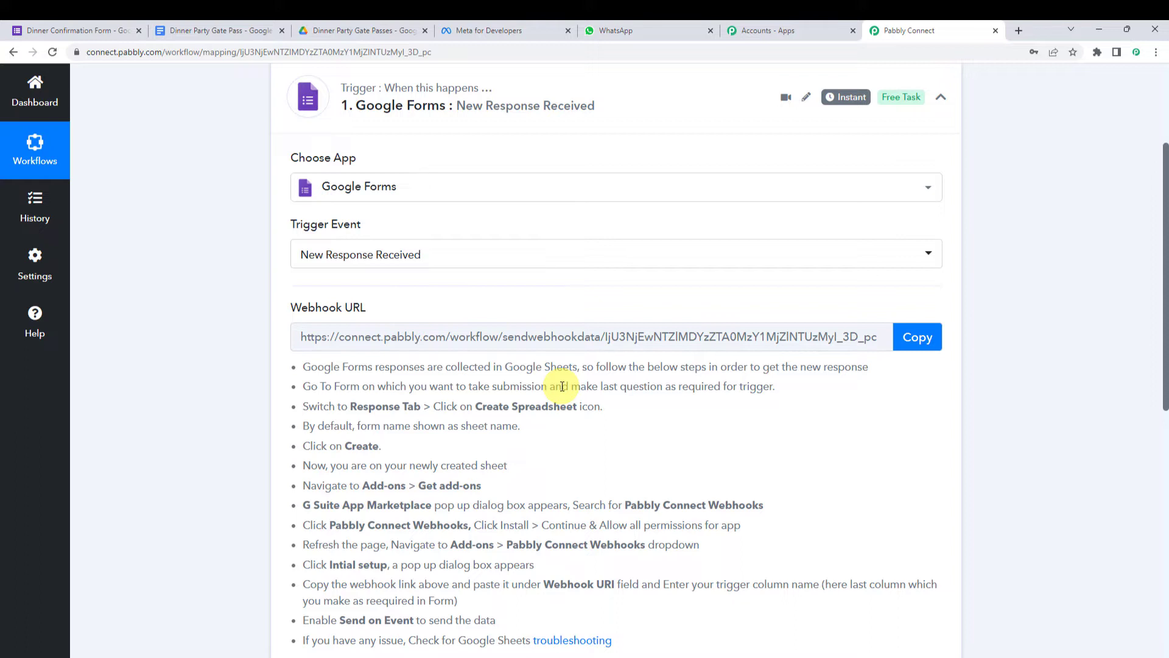
left_click_drag(620, 386, 777, 390)
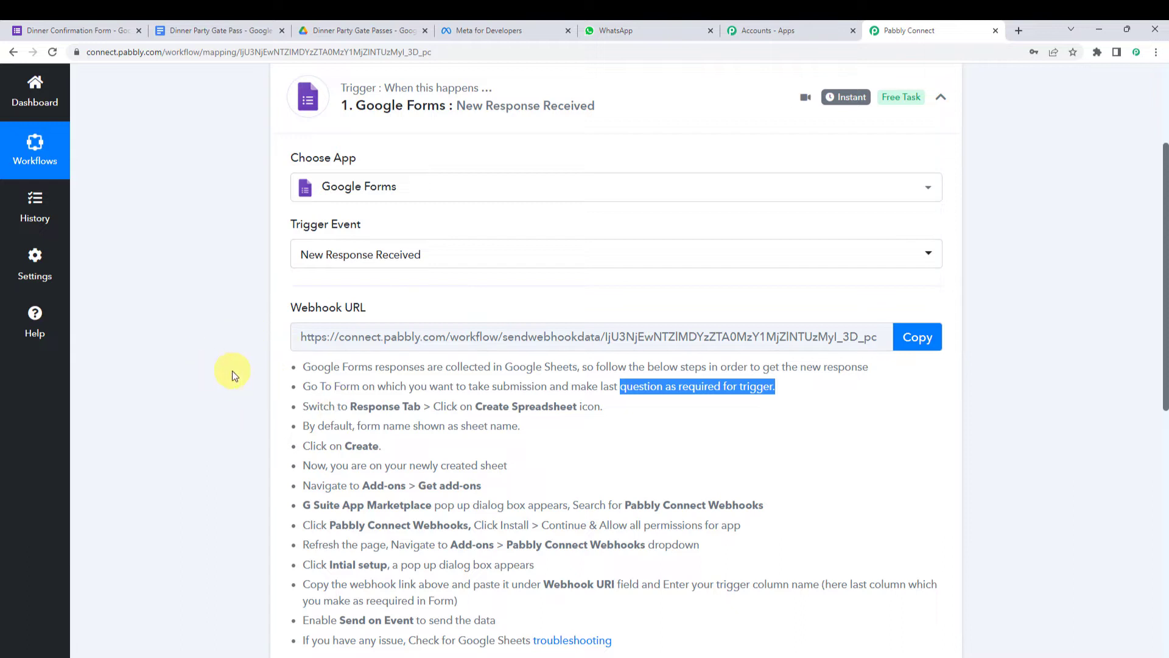
left_click(67, 25)
scroll(78, 268, "up", 4)
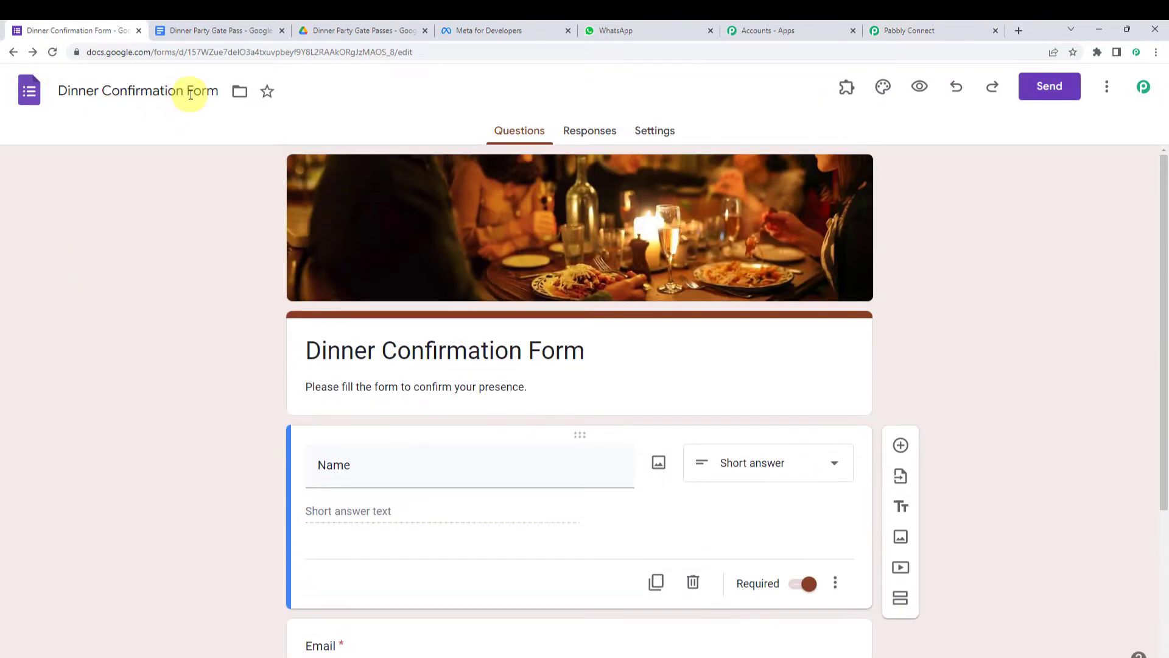
- Verify the Mobile question is required and responses show 0, then open the form preview
left_click(306, 348)
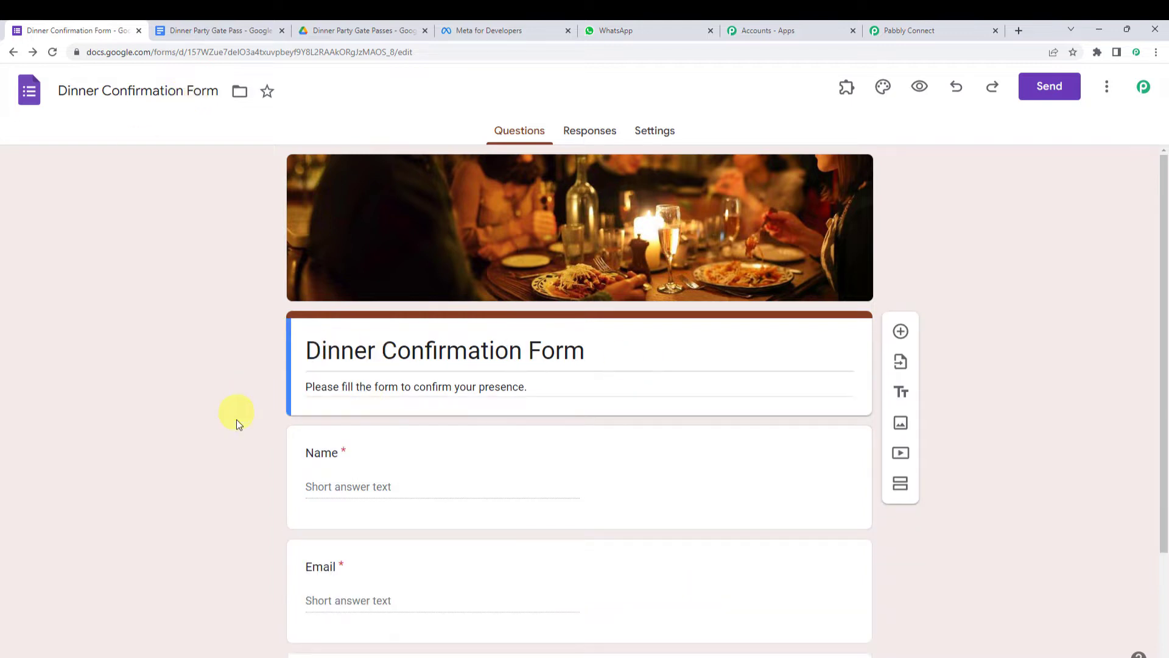
scroll(238, 427, "down", 2)
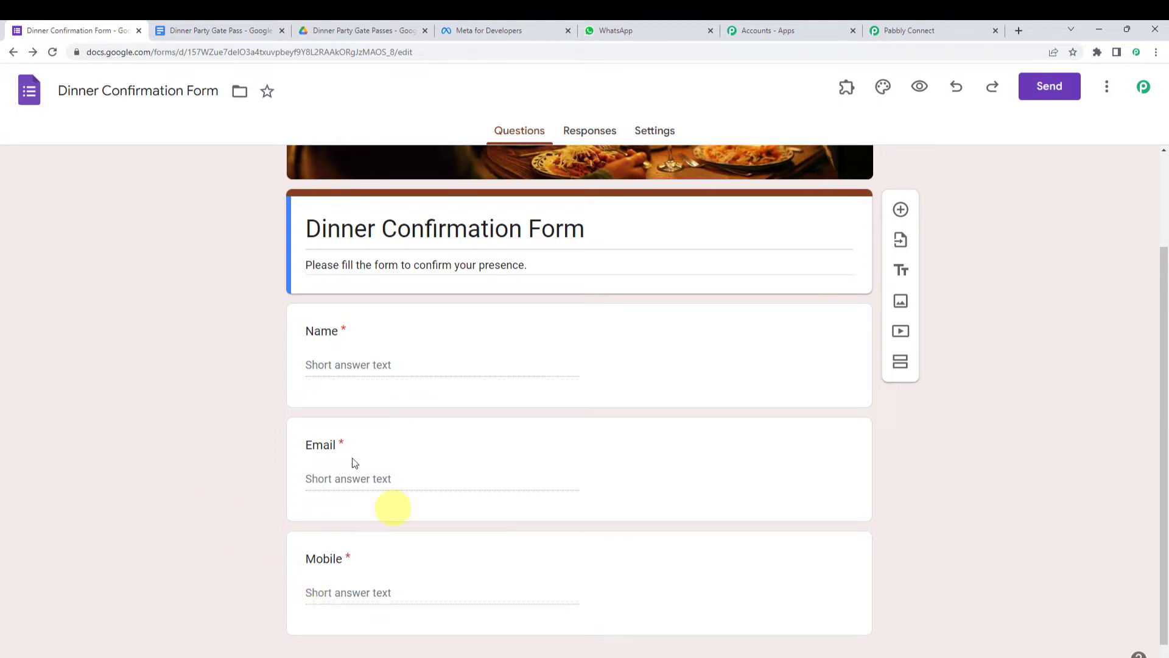
left_click(439, 564)
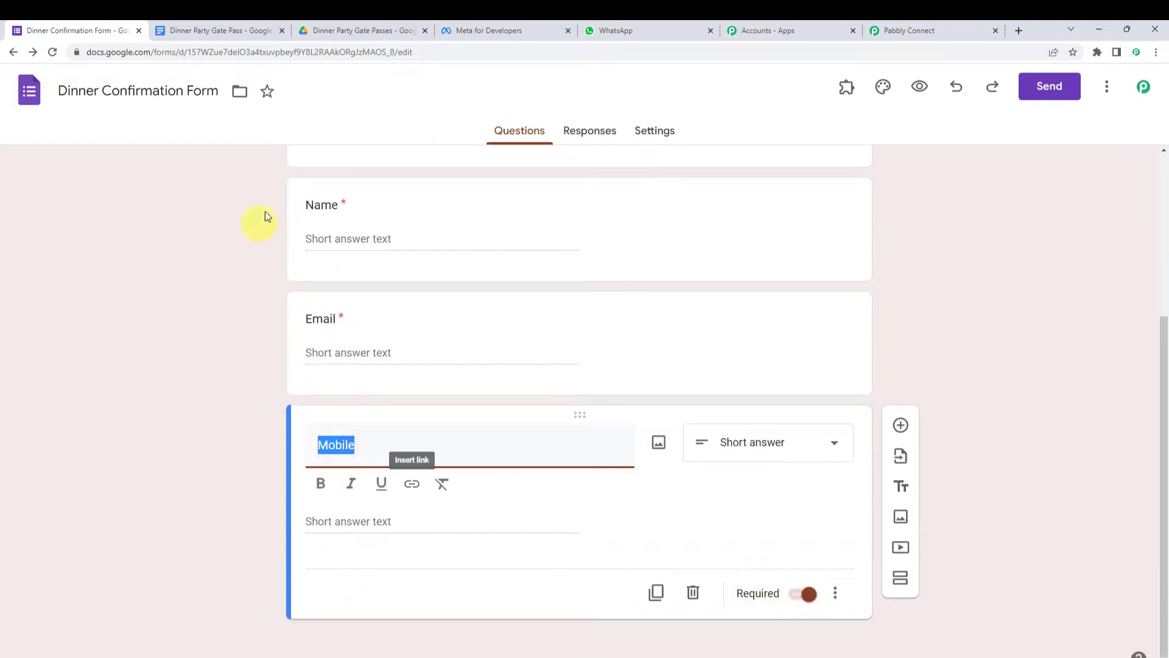
left_click(591, 133)
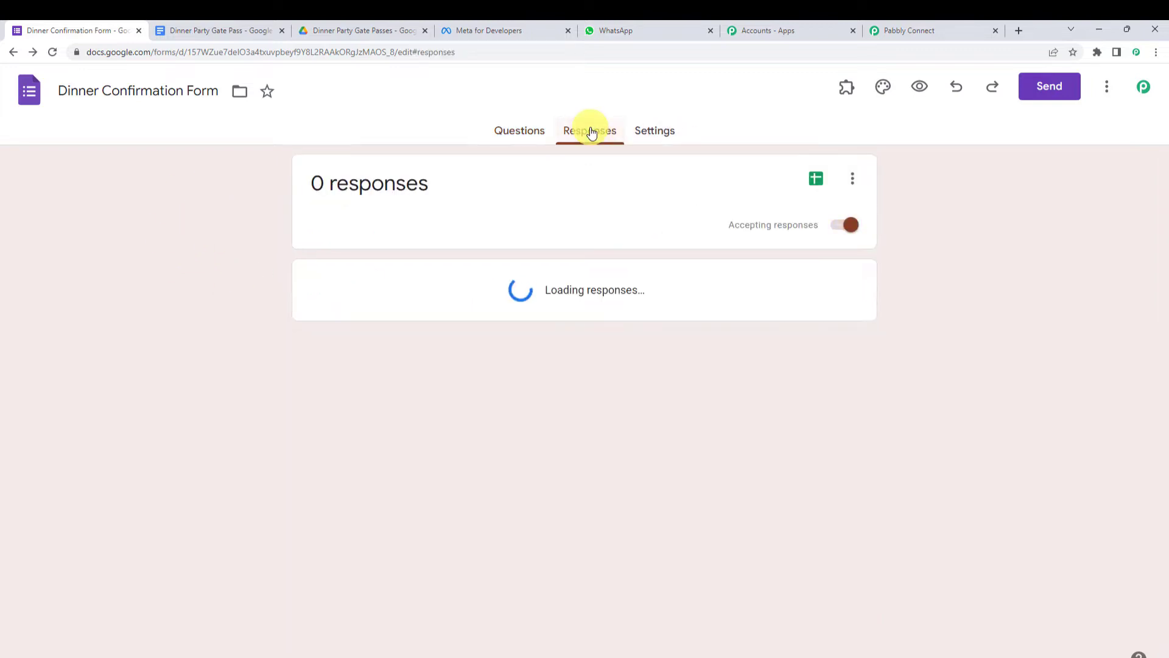
left_click_drag(447, 185, 309, 183)
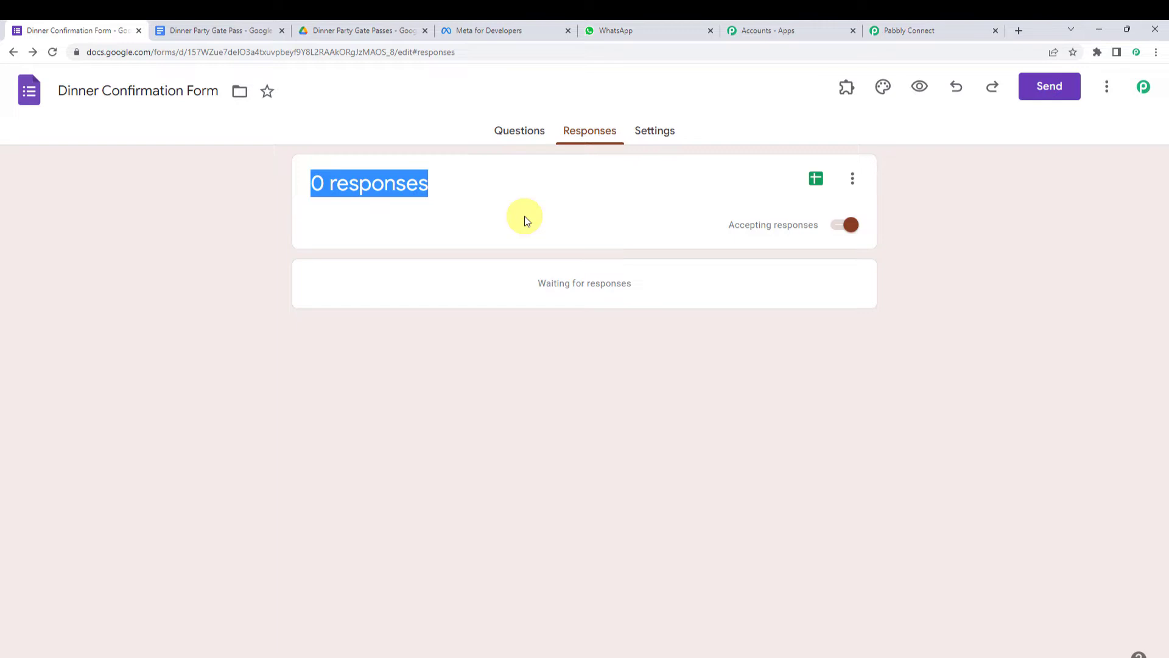
left_click(920, 87)
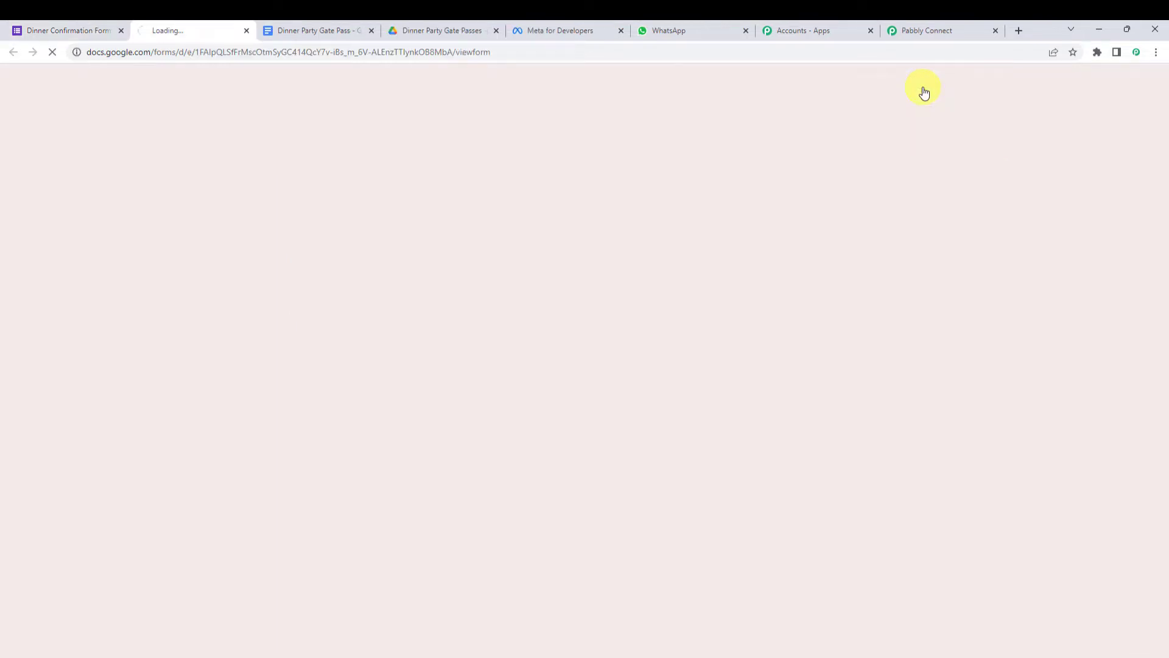
- Fill the Name, Email and Mobile answers with sample details and submit the form
scroll(335, 331, "down", 2)
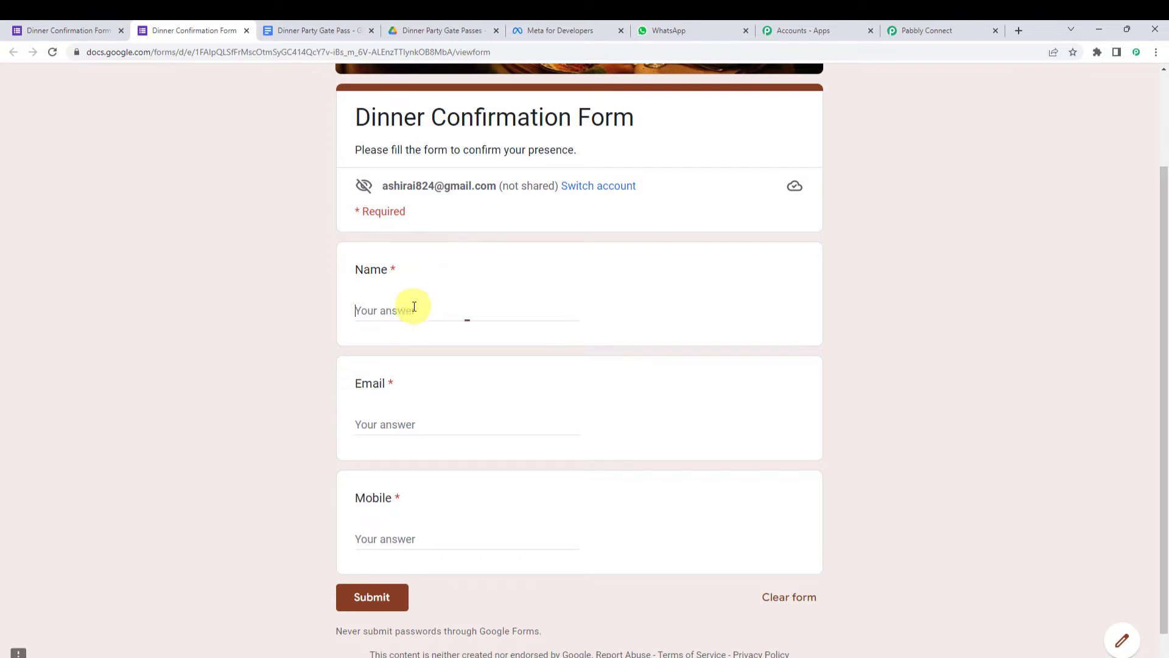
left_click(413, 308)
type("Demo")
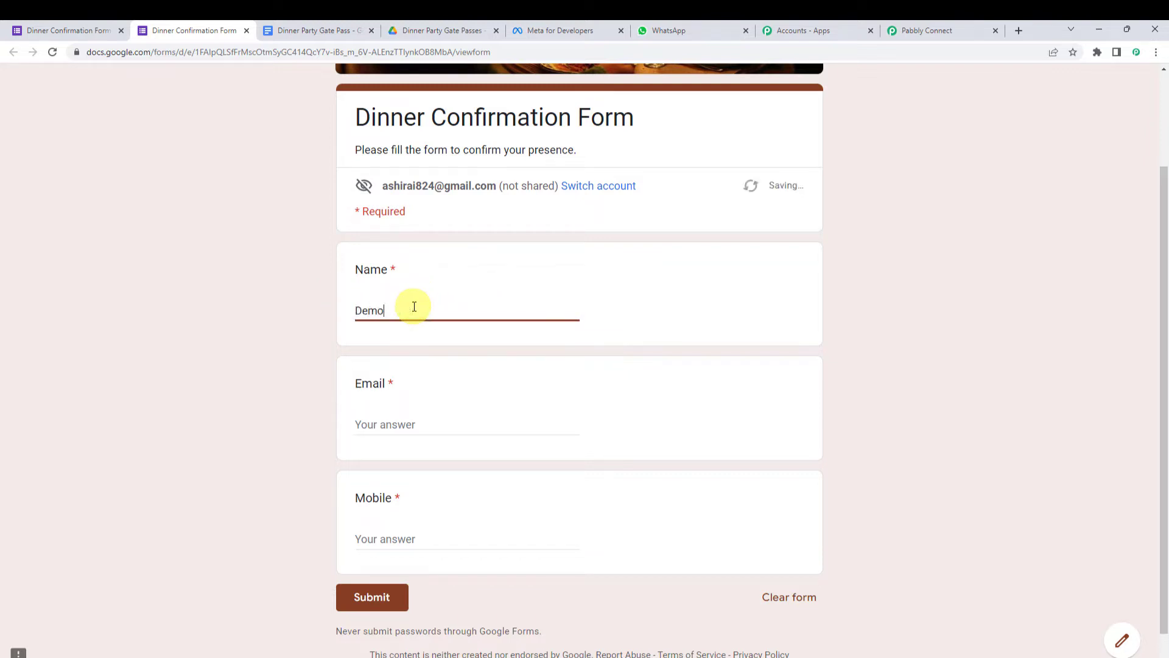
type(" Name")
key("Tab")
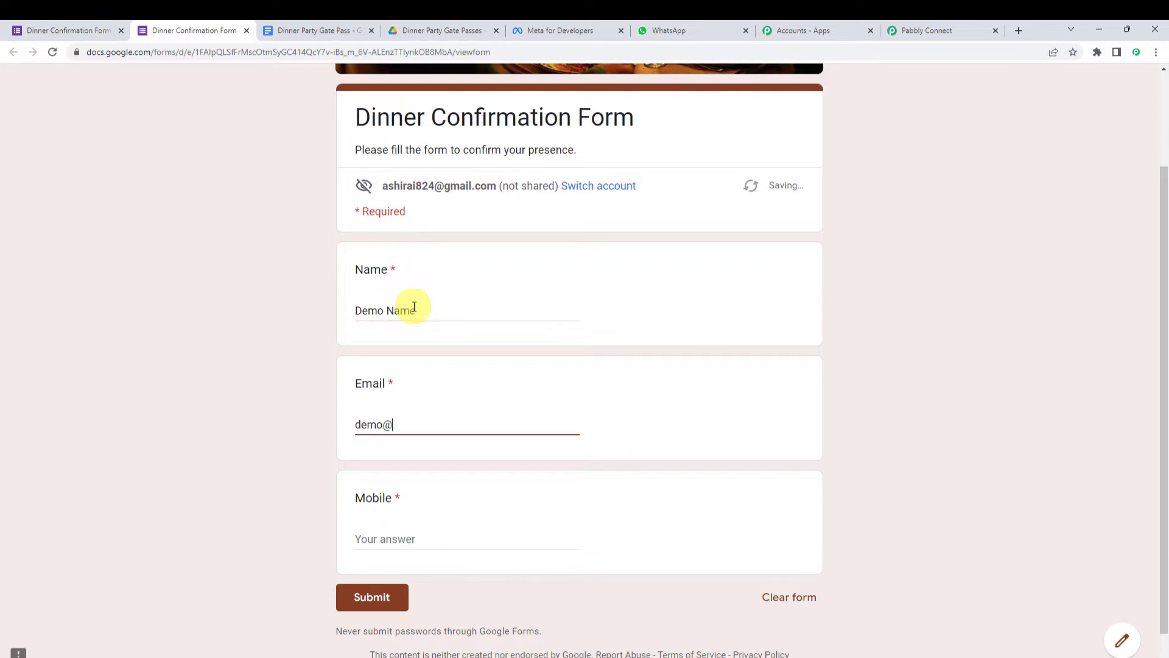
key("Tab")
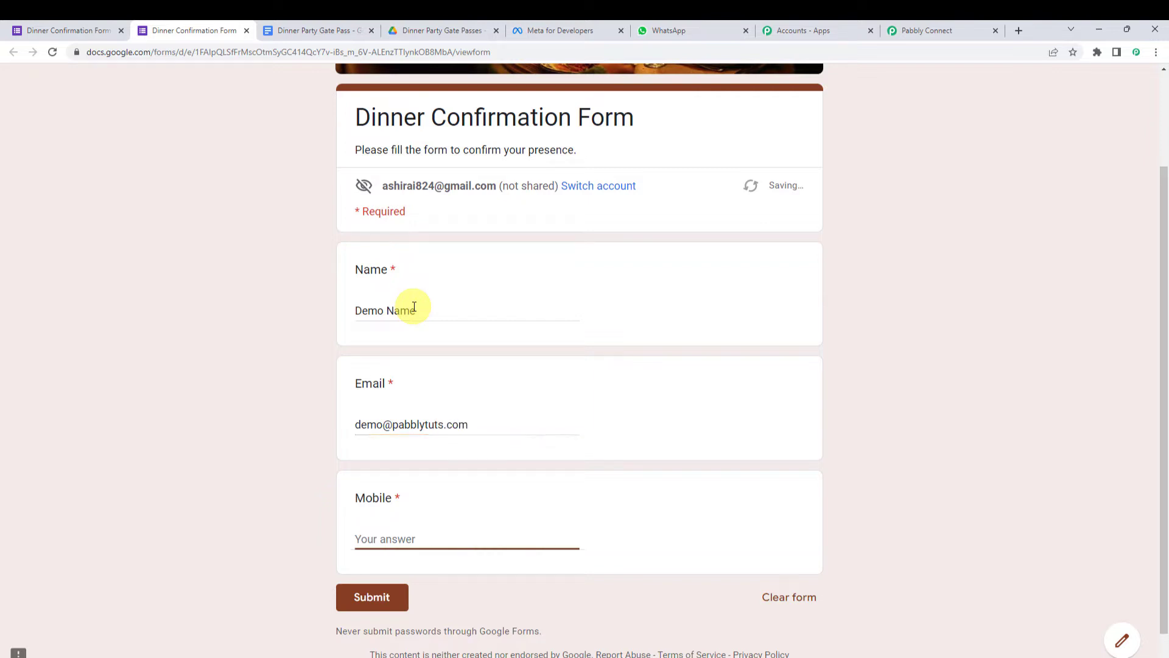
type("9xxx")
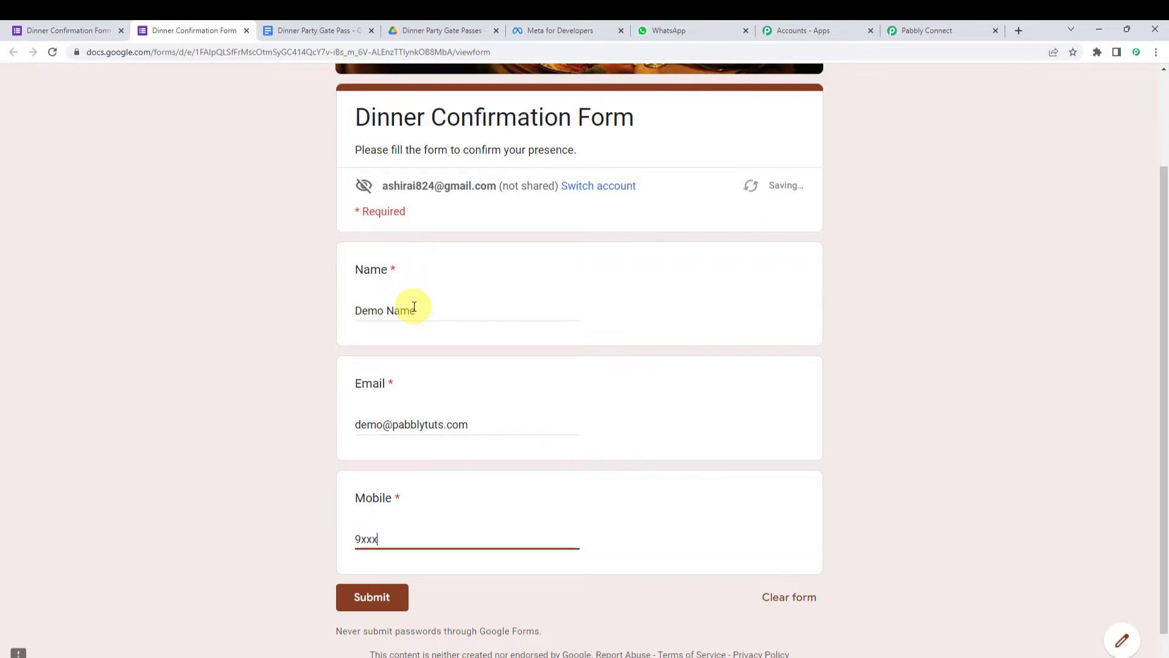
type("xxxxx0")
left_click(374, 597)
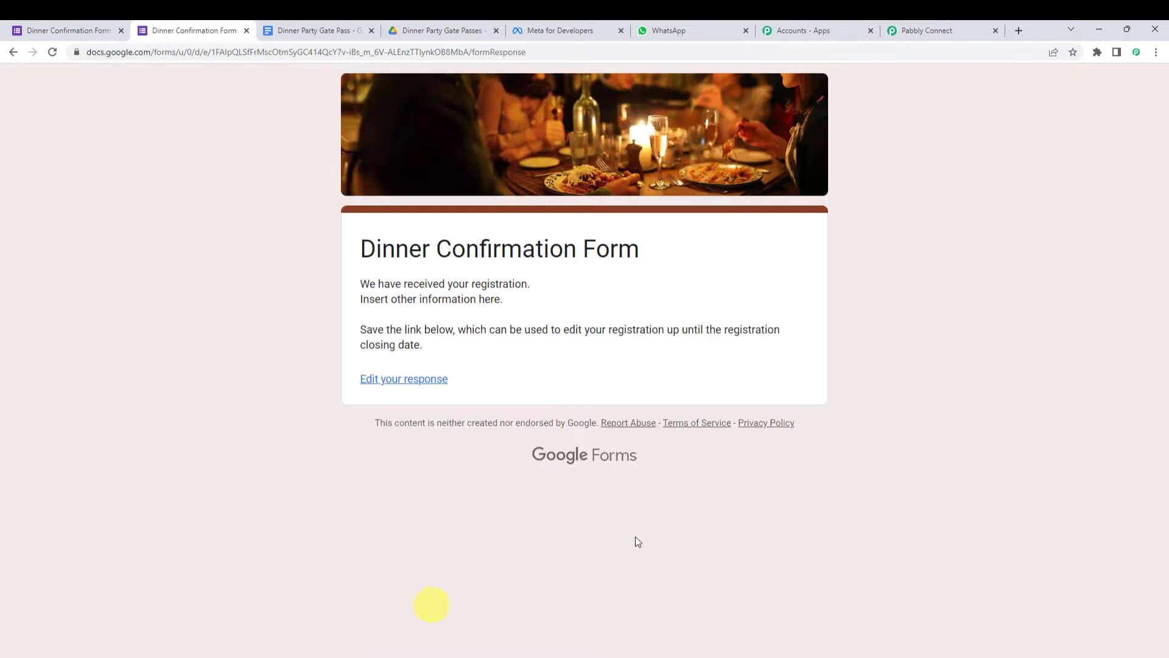
- Set the response destination to a new spreadsheet, 'Dinner Confirmation Form (Responses)'
left_click(66, 30)
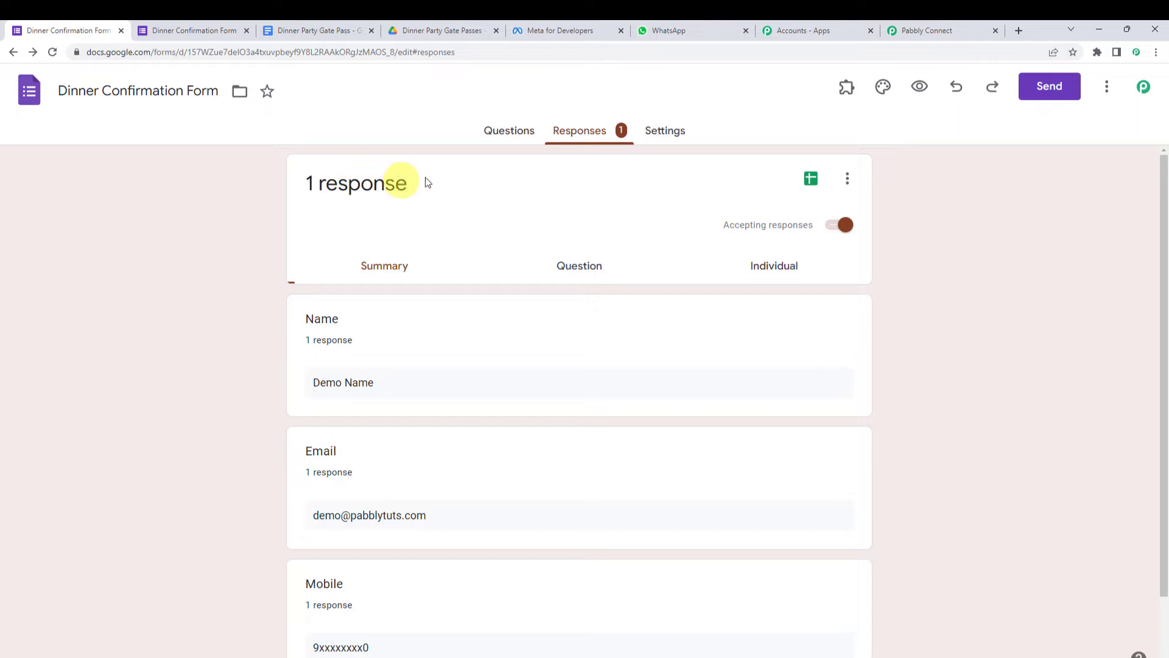
left_click_drag(437, 177, 268, 174)
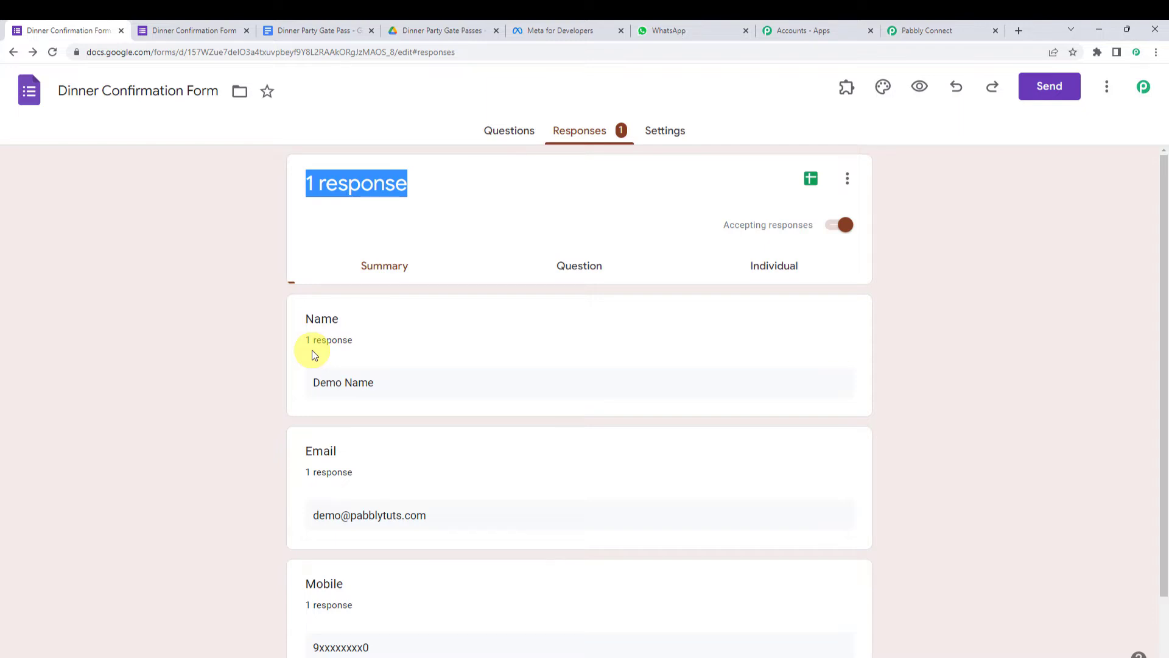
left_click(848, 180)
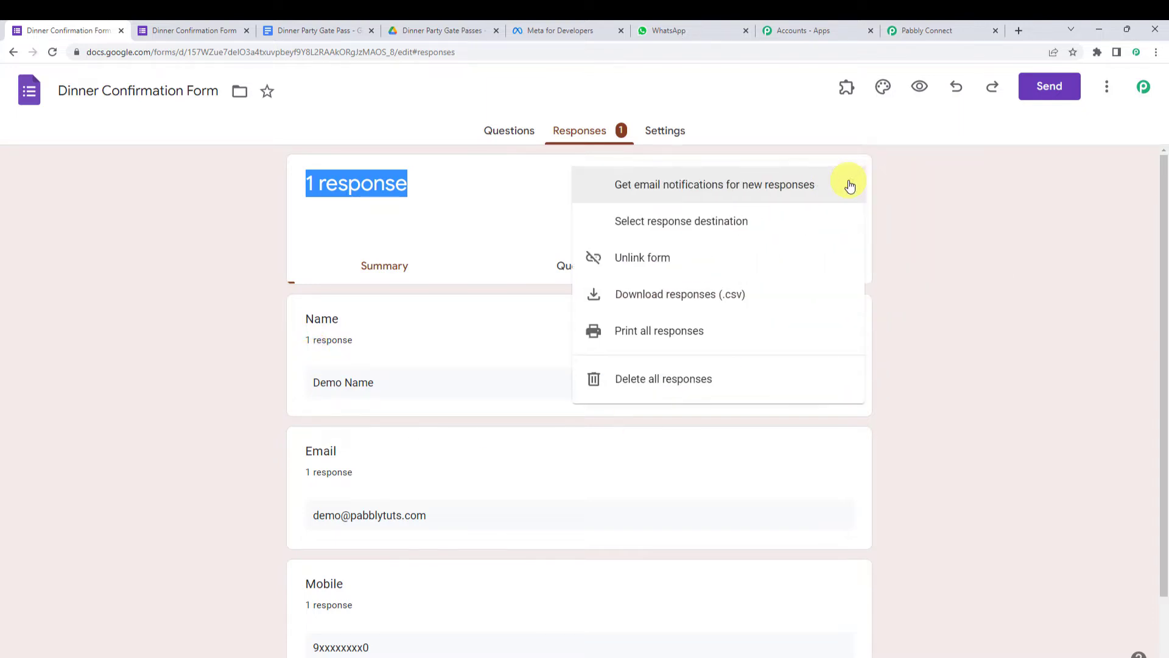
left_click(731, 226)
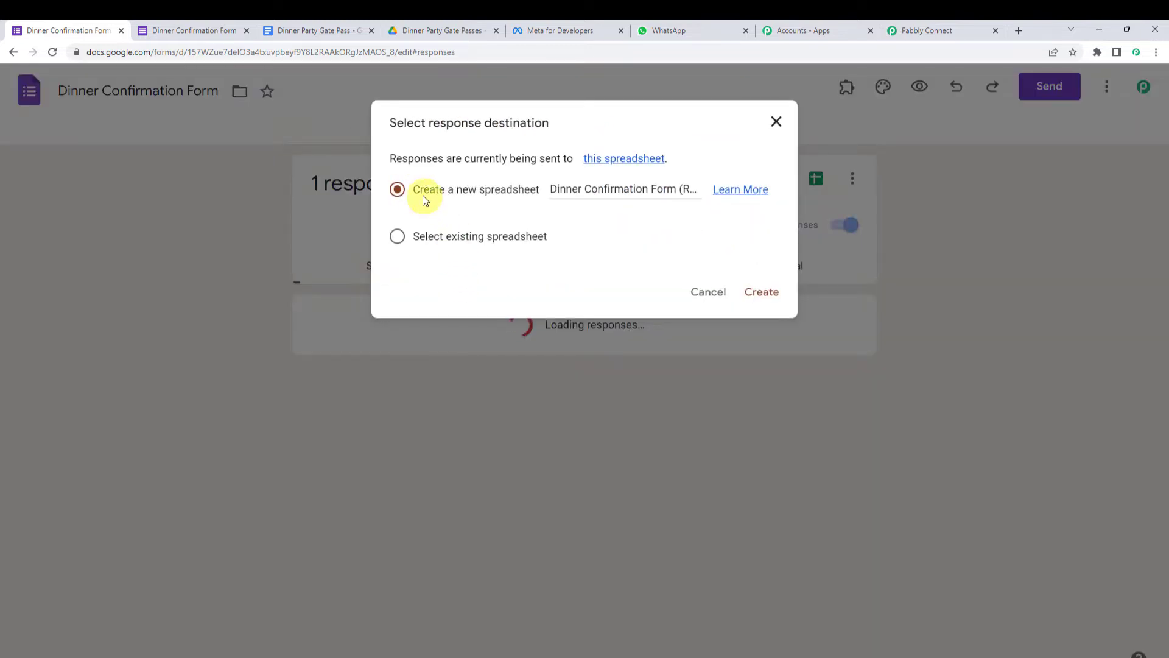
left_click_drag(415, 189, 536, 192)
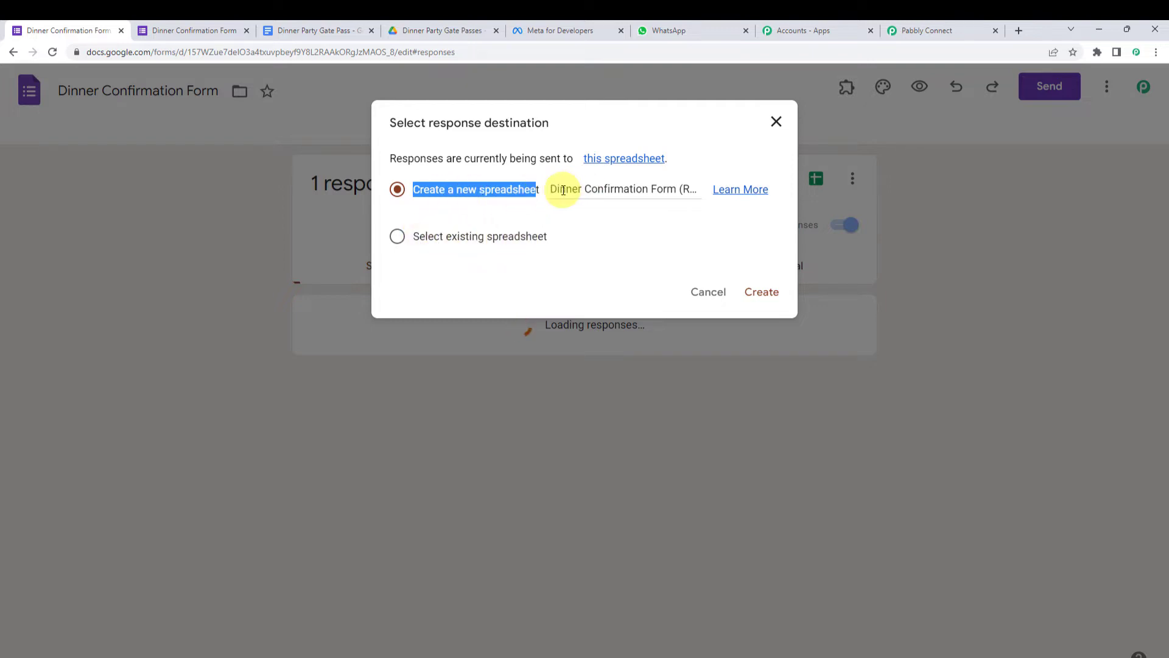
left_click_drag(562, 190, 715, 197)
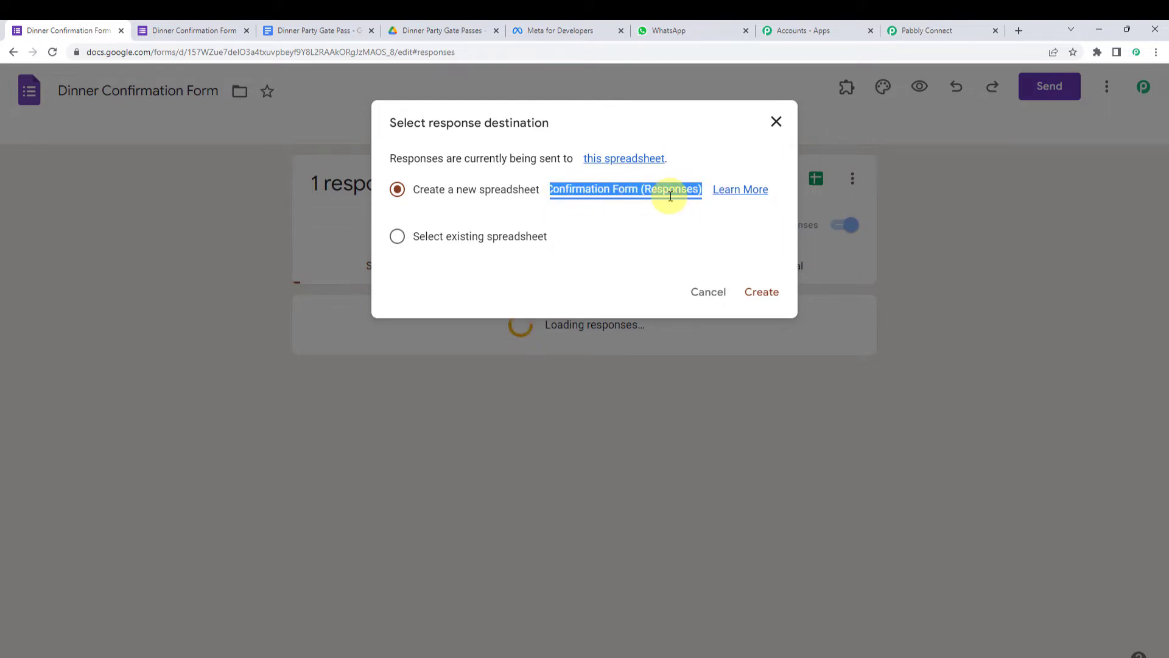
left_click(754, 293)
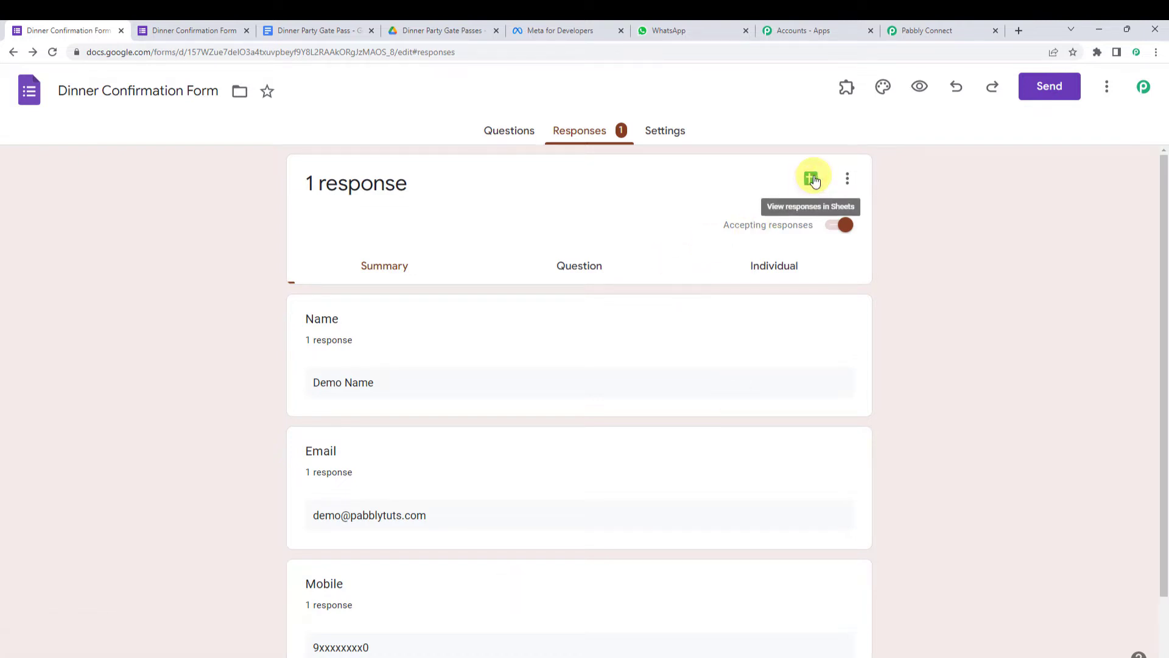
- Open the linked spreadsheet showing the Timestamp, Name, Email and Mobile response row, and check the Pabbly instructions
left_click(813, 179)
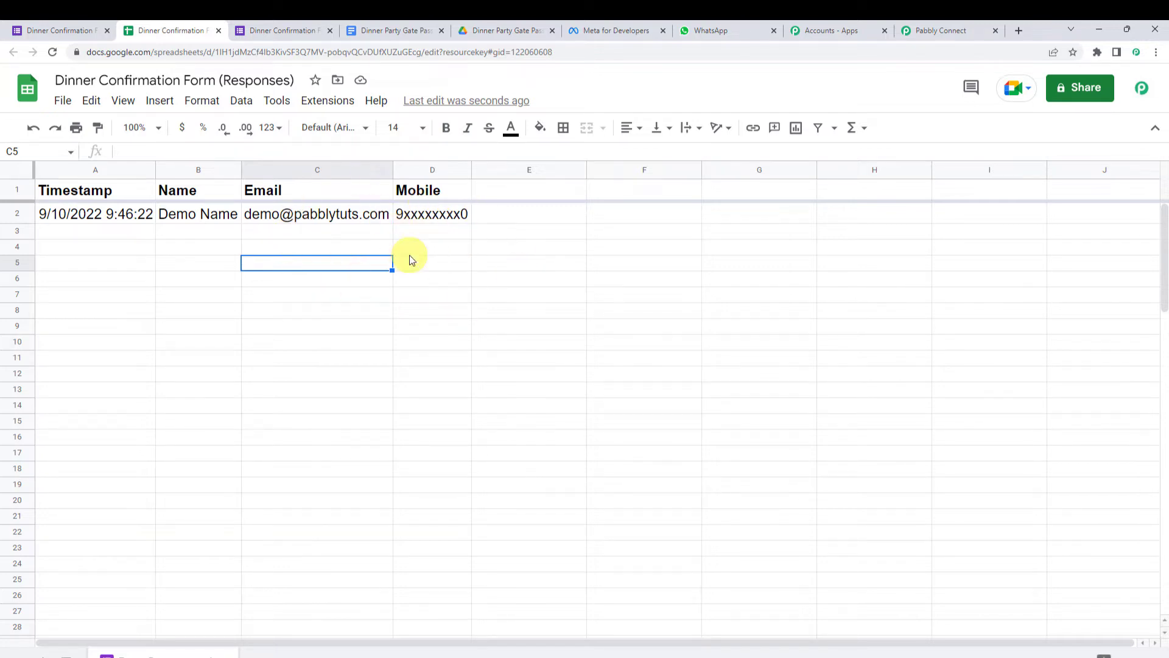
left_click(932, 31)
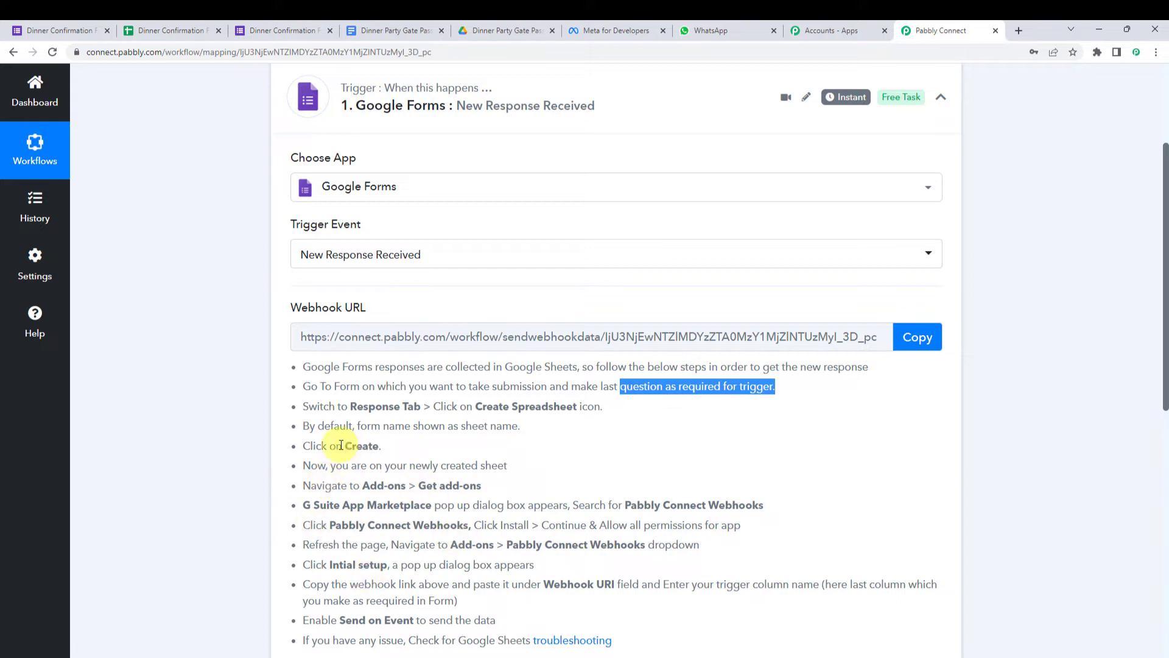
left_click(175, 25)
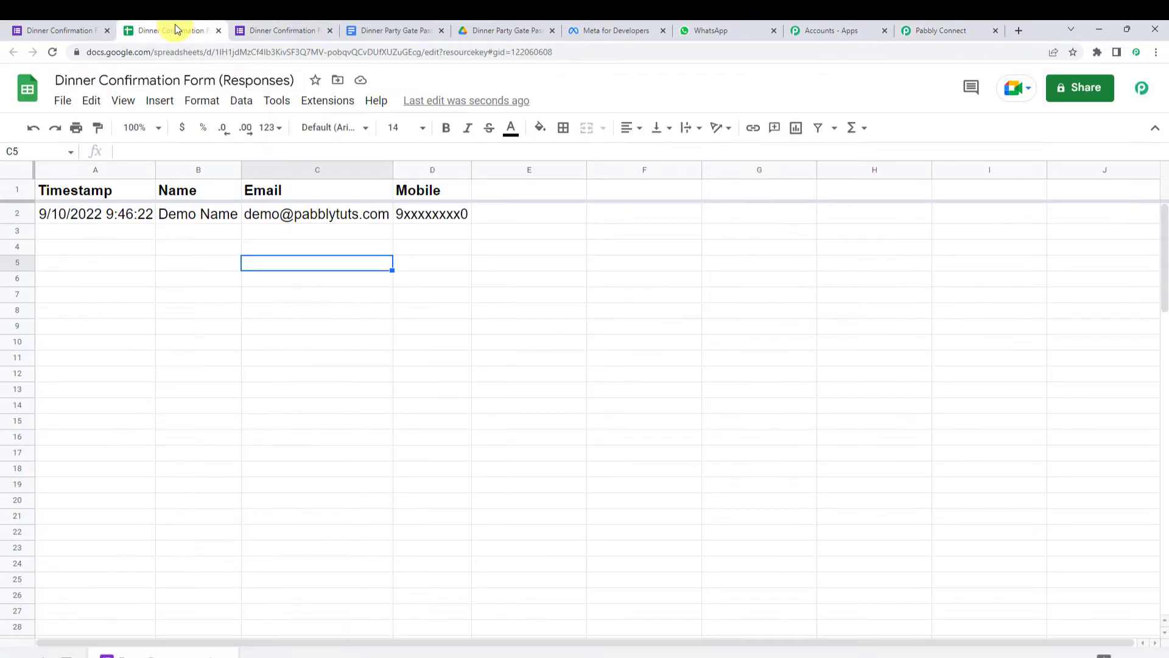
left_click(315, 104)
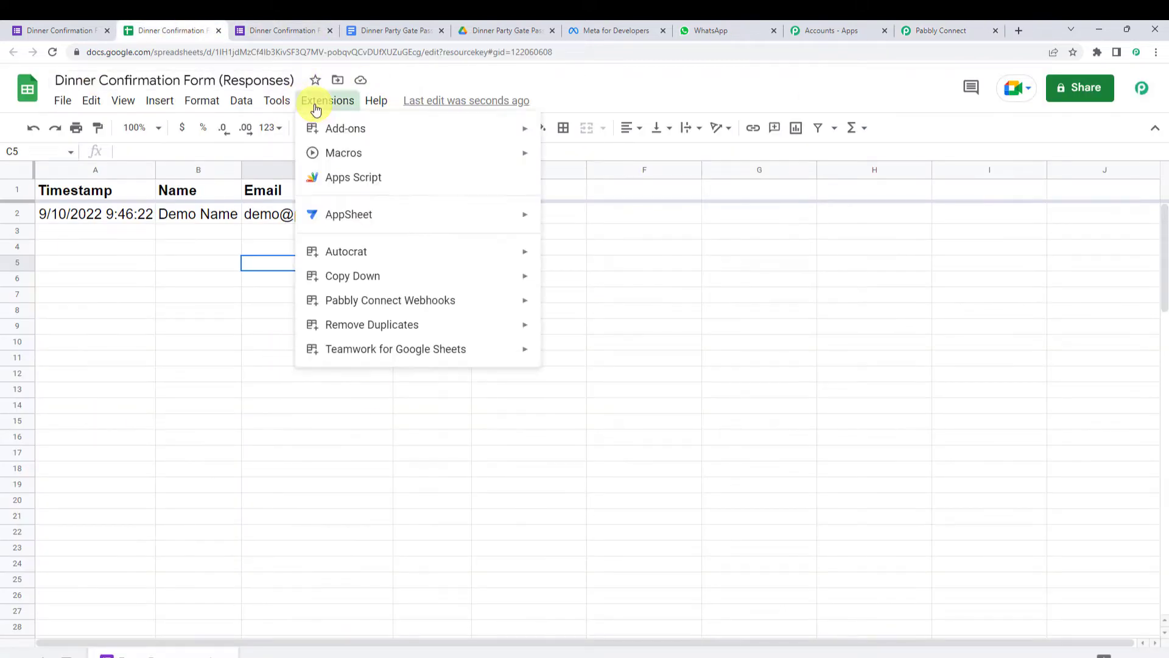
- Search the Sheets add-on Marketplace for 'pabbl' and view Pabbly Connect Webhooks, already installed
mouse_move(374, 132)
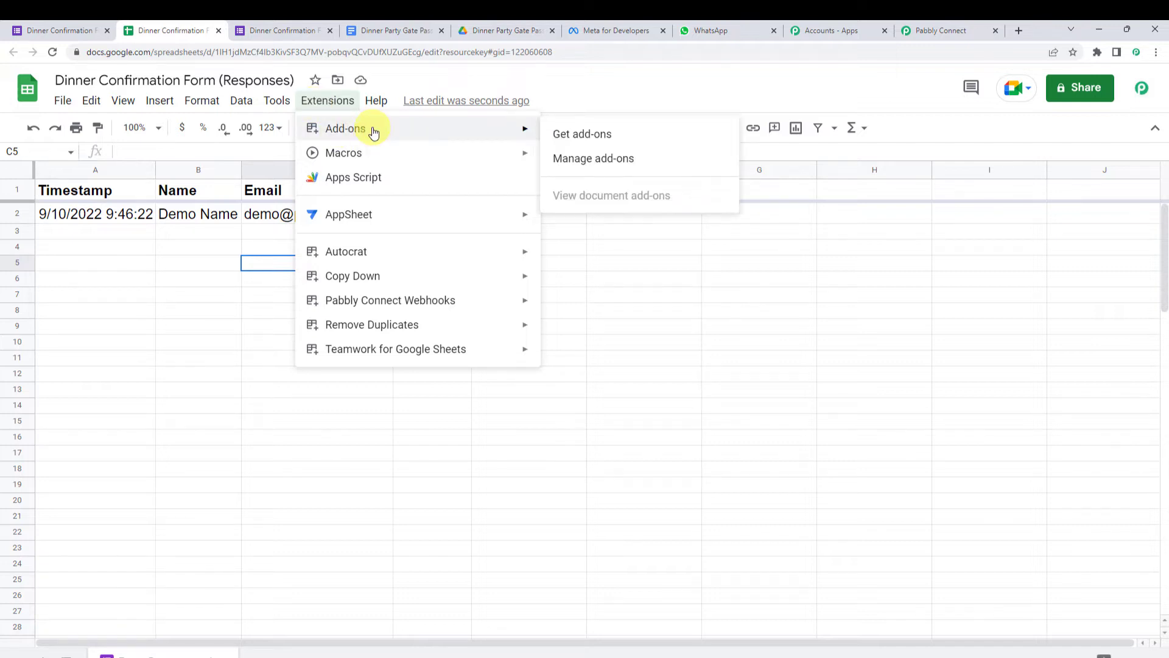
left_click(596, 138)
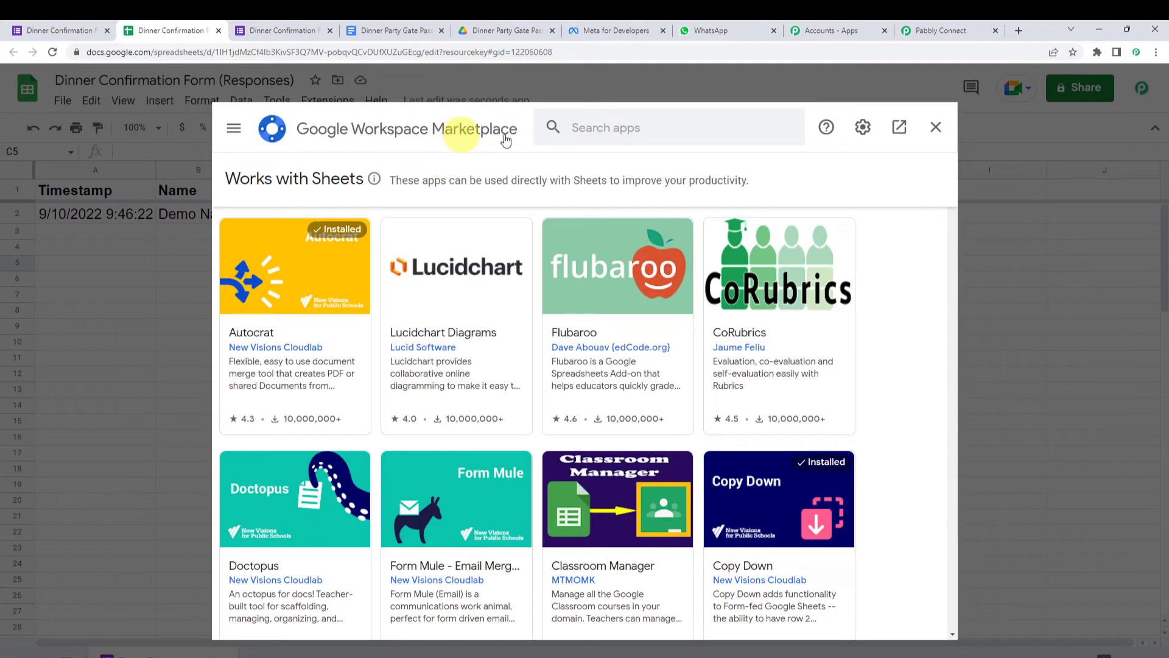
left_click(601, 126)
type("pabbl")
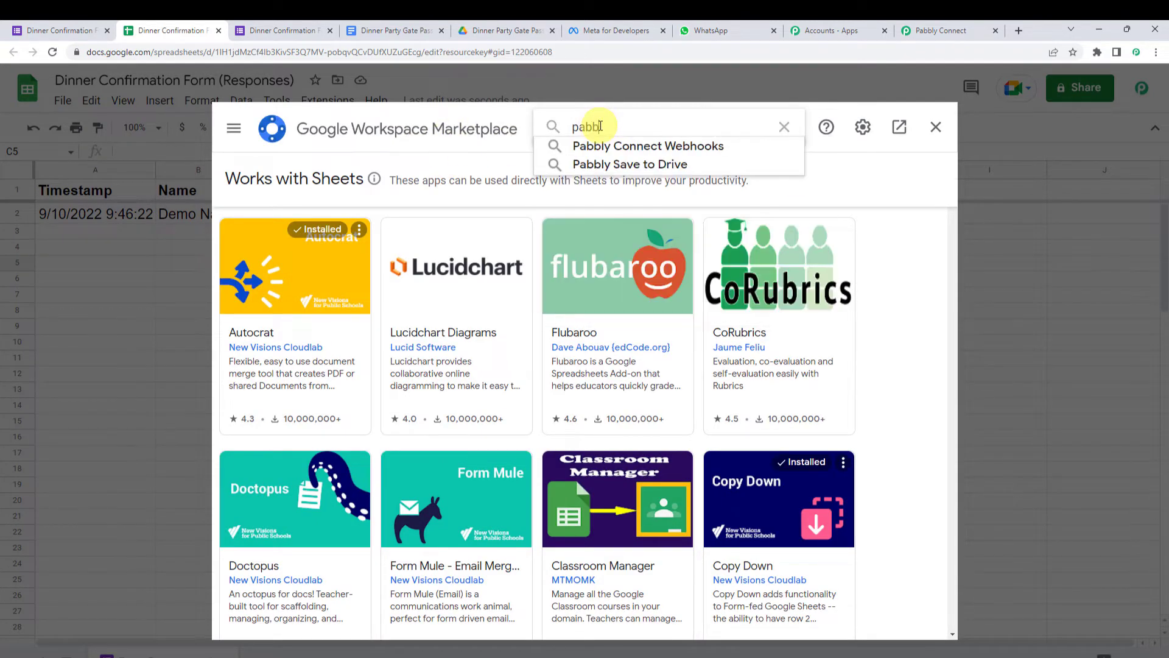
left_click(596, 149)
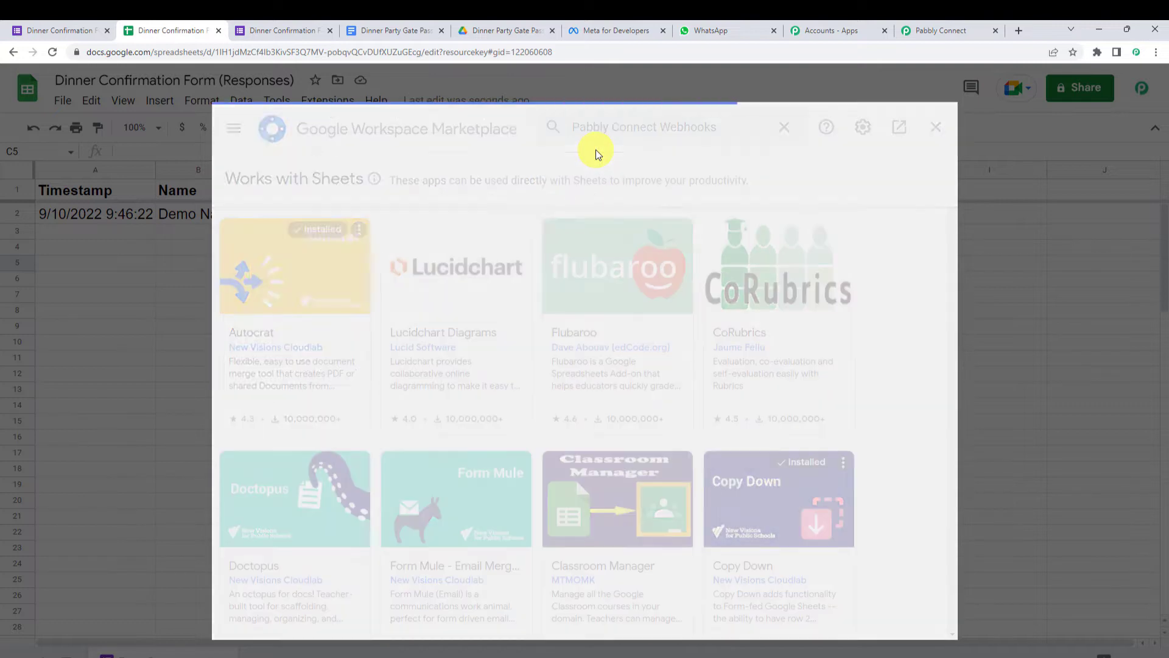
left_click(337, 310)
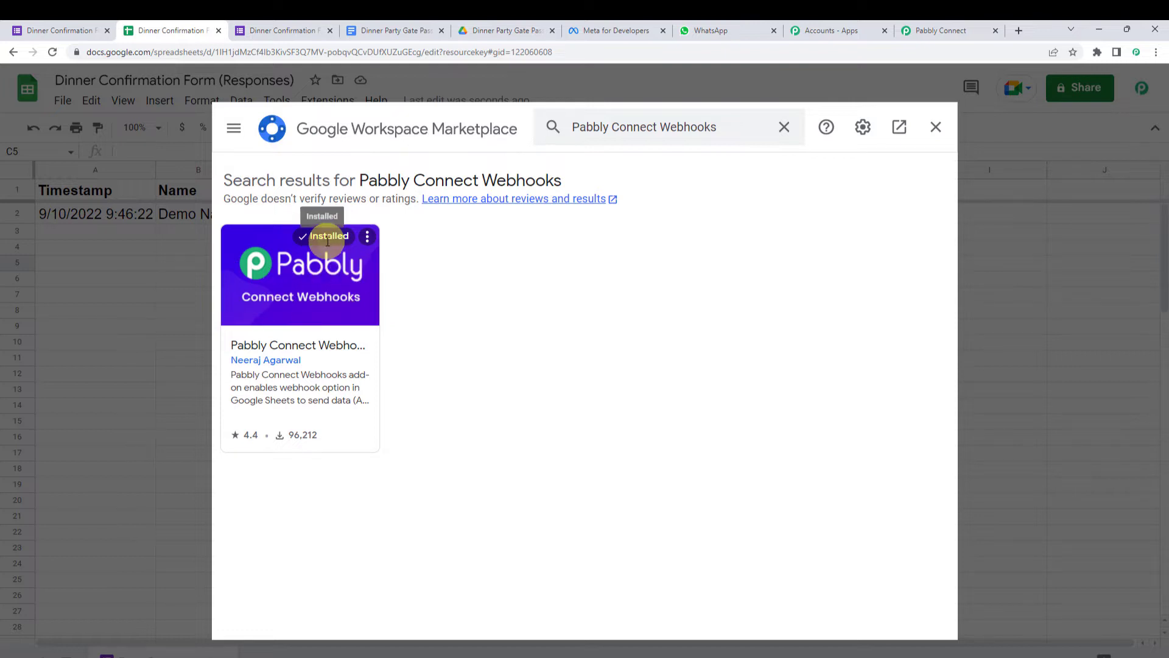
- Close the Marketplace, reload the spreadsheet, and check Extensions for Pabbly Connect Webhooks
left_click(938, 130)
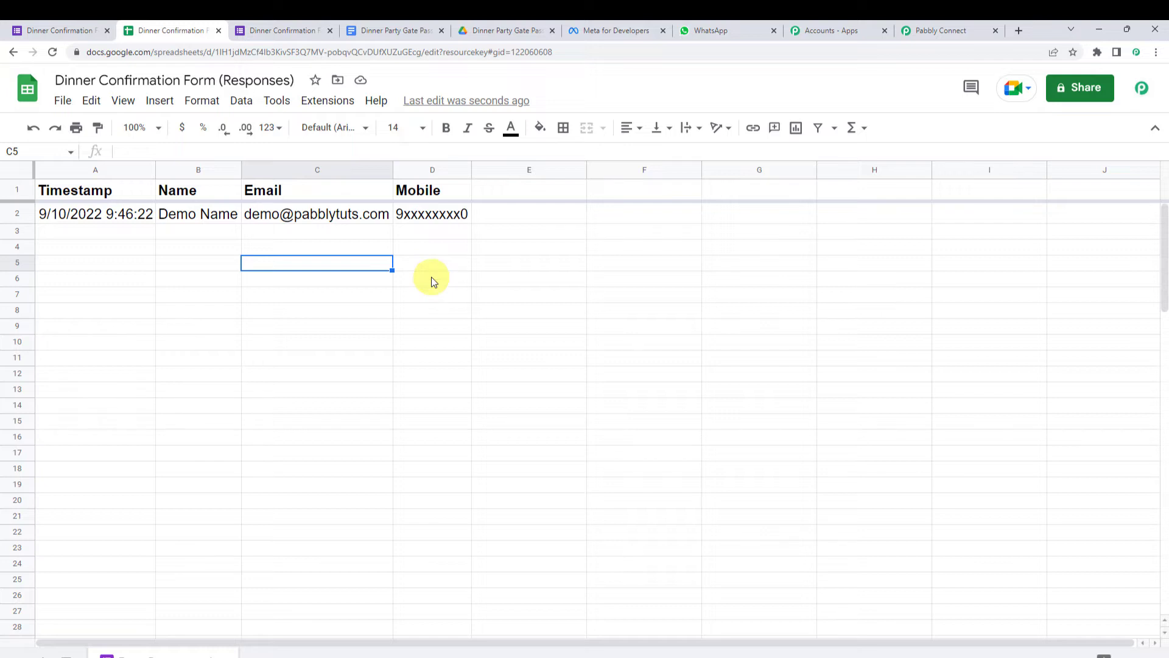
left_click(53, 53)
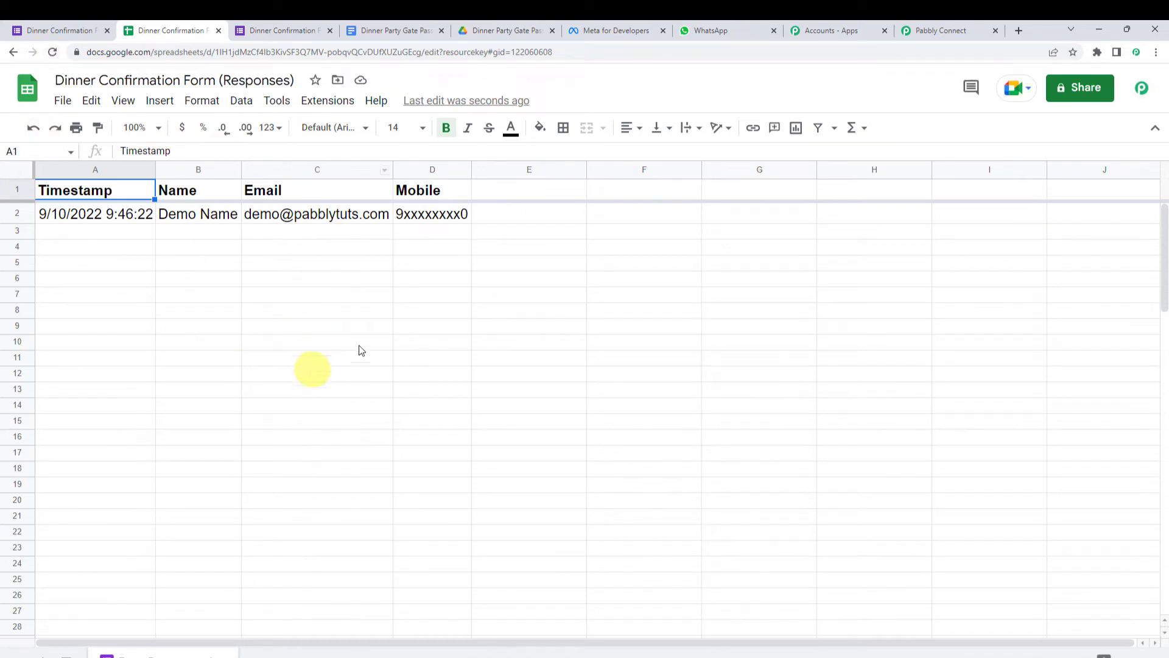
left_click(324, 103)
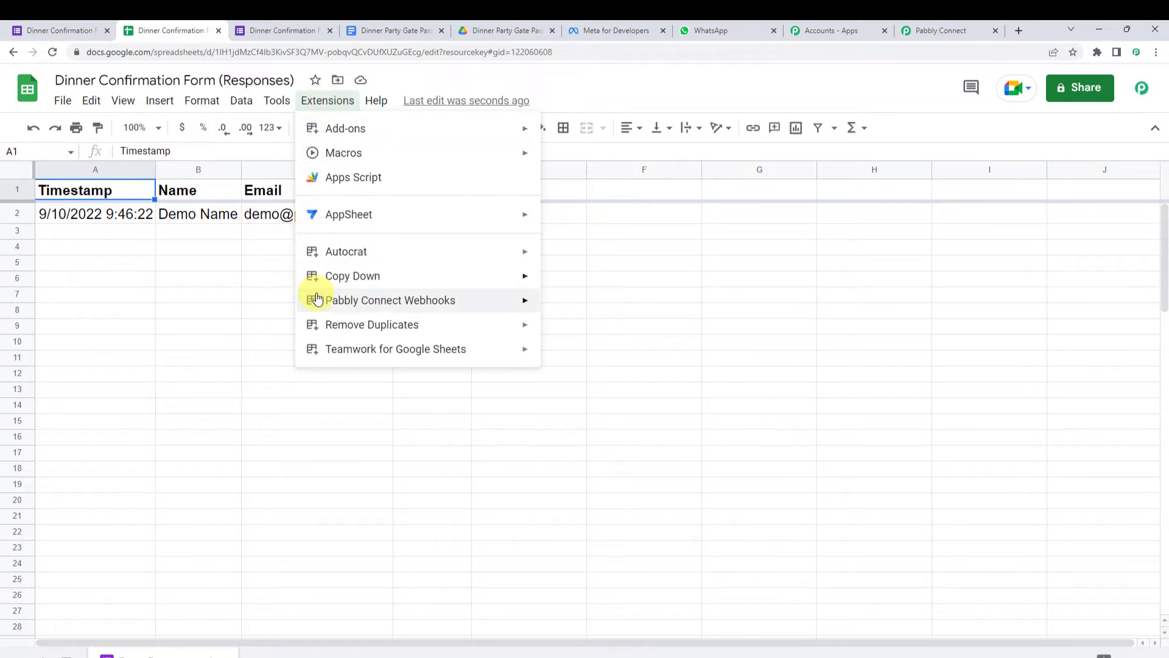
- Start the Pabbly Connect Webhooks initial setup and paste in the workflow's copied webhook URL
mouse_move(396, 303)
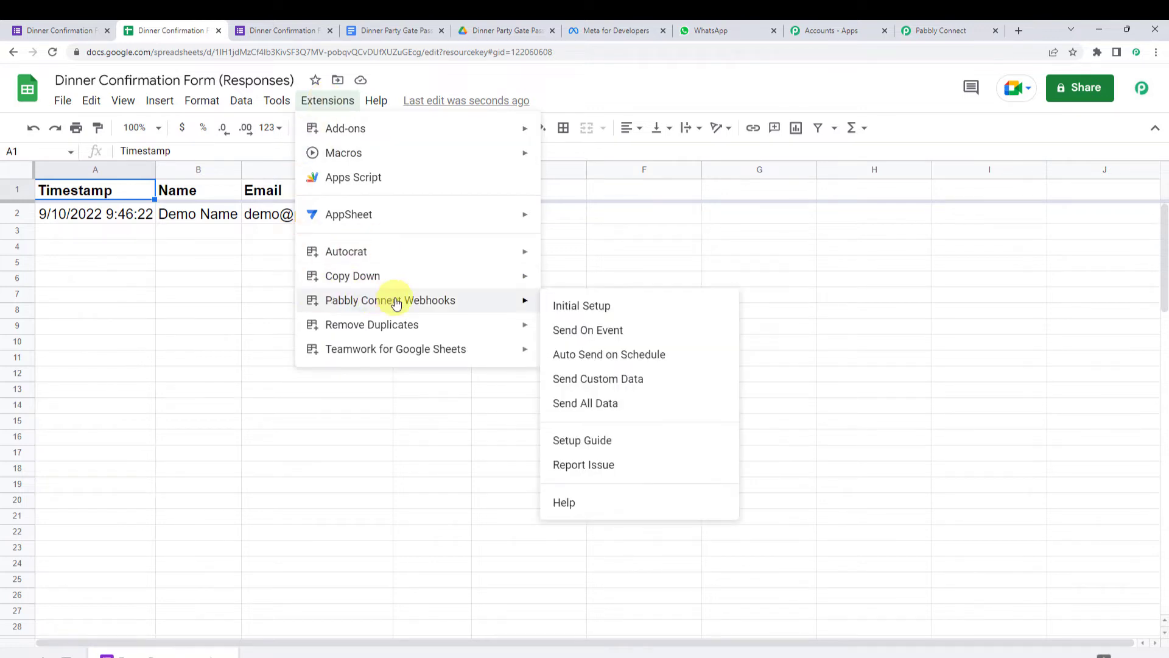
left_click(589, 307)
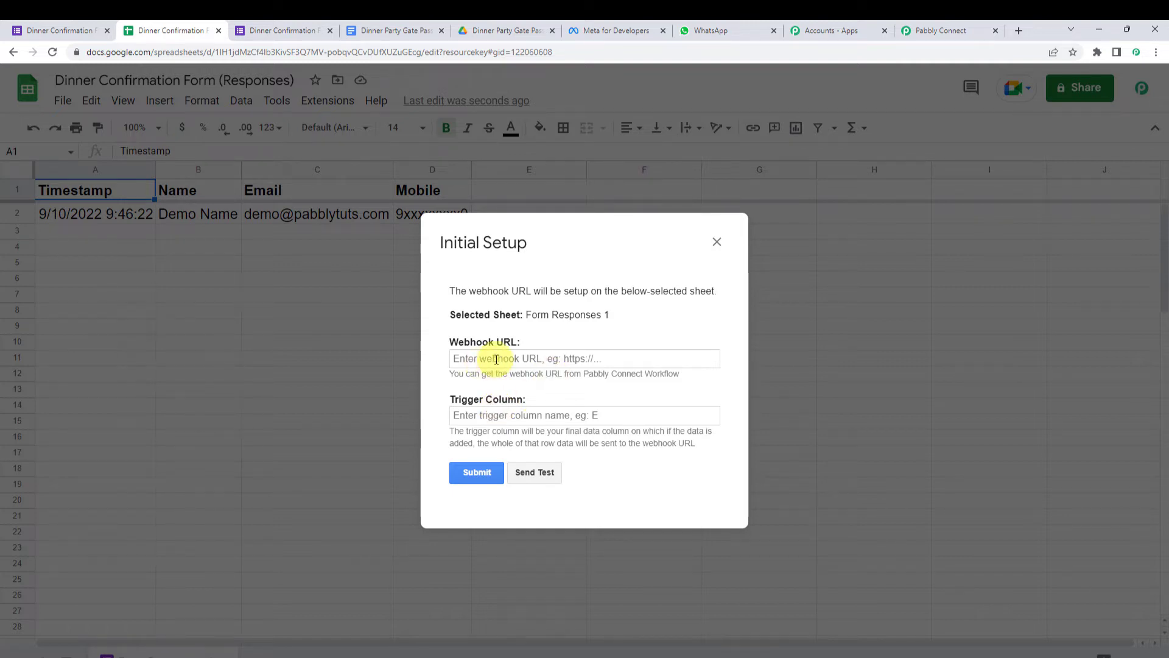
left_click(941, 30)
left_click(914, 337)
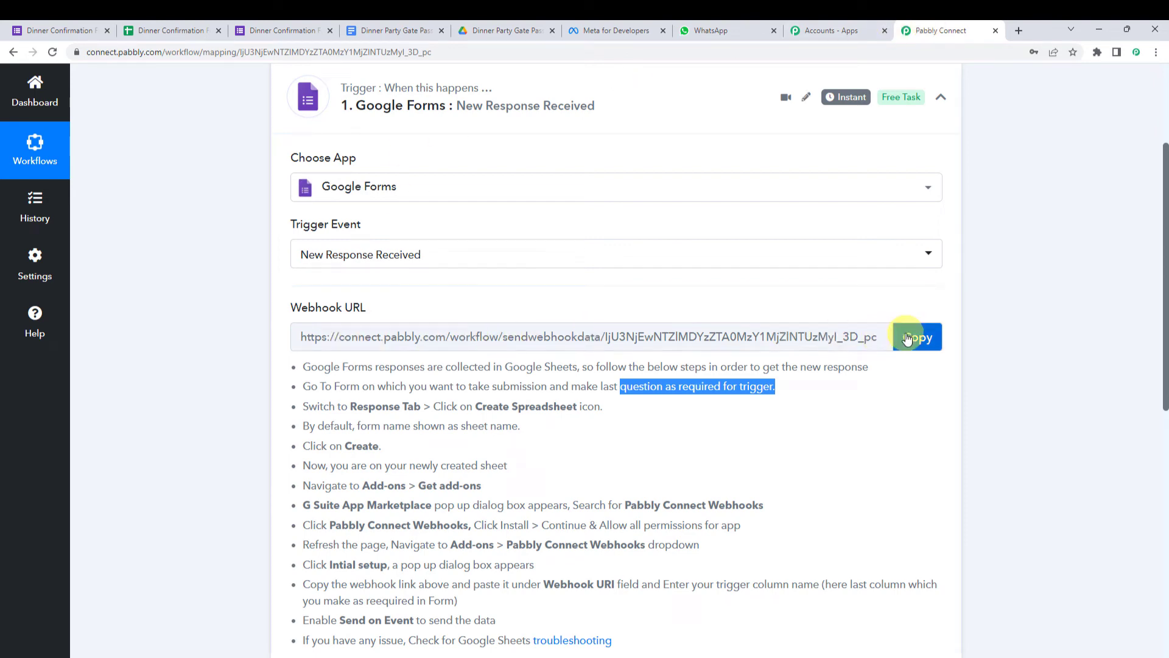
left_click(160, 30)
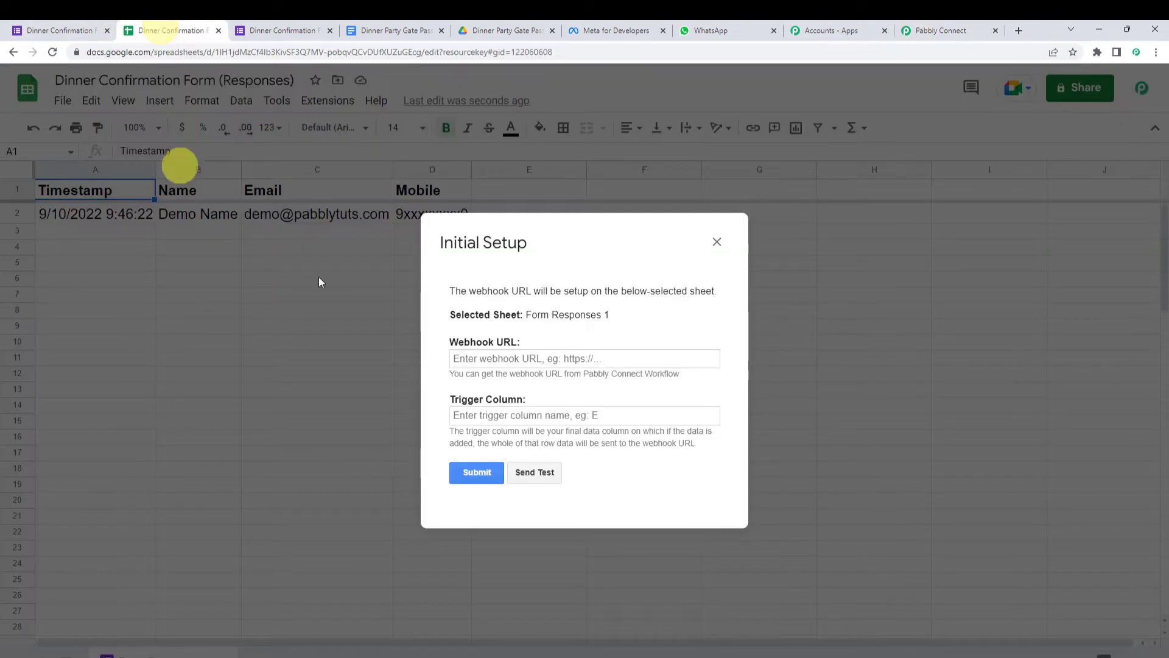
left_click(479, 361)
right_click(480, 362)
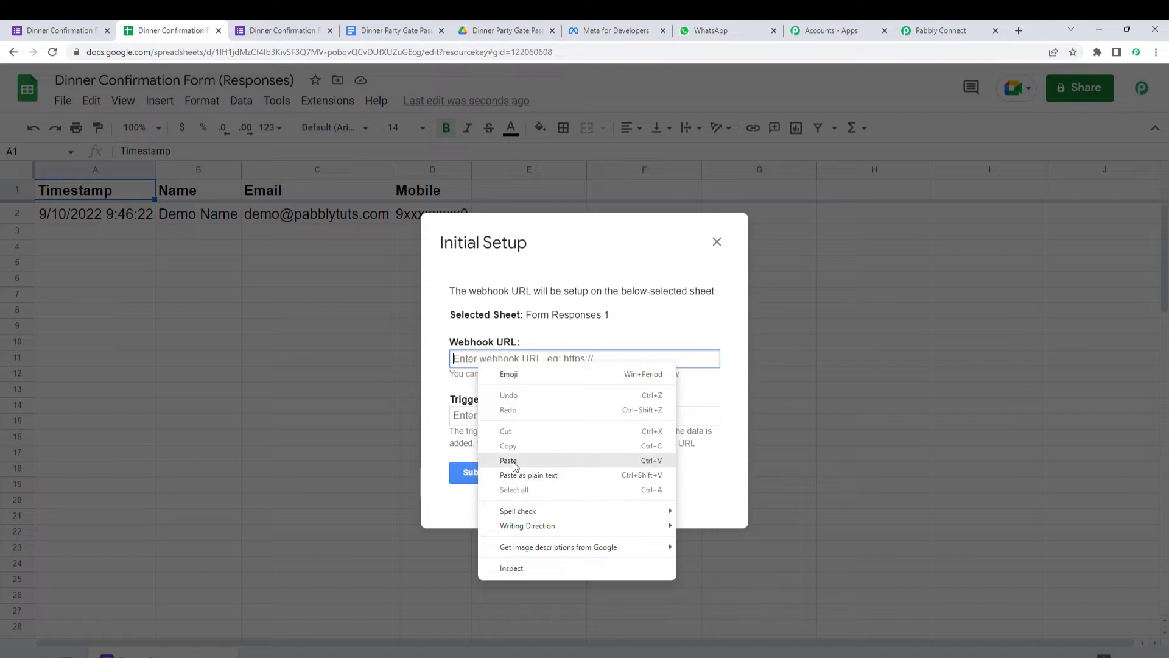
left_click(514, 461)
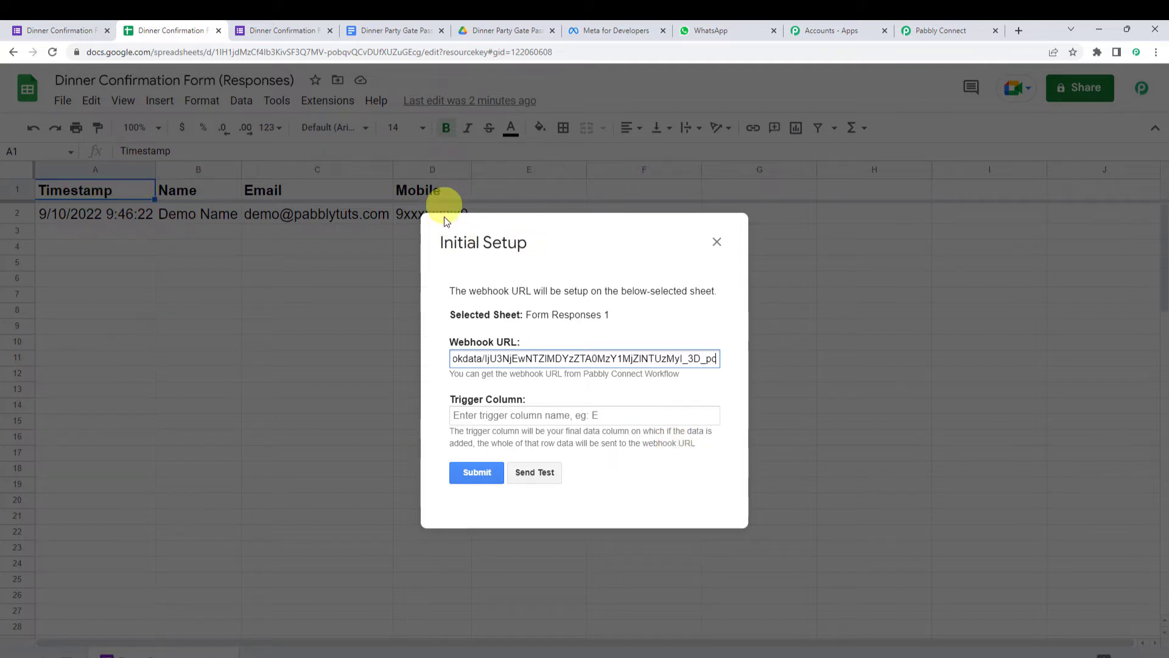
- Set the trigger column to D, send the test data, and submit the webhook setup
left_click(478, 416)
type("D")
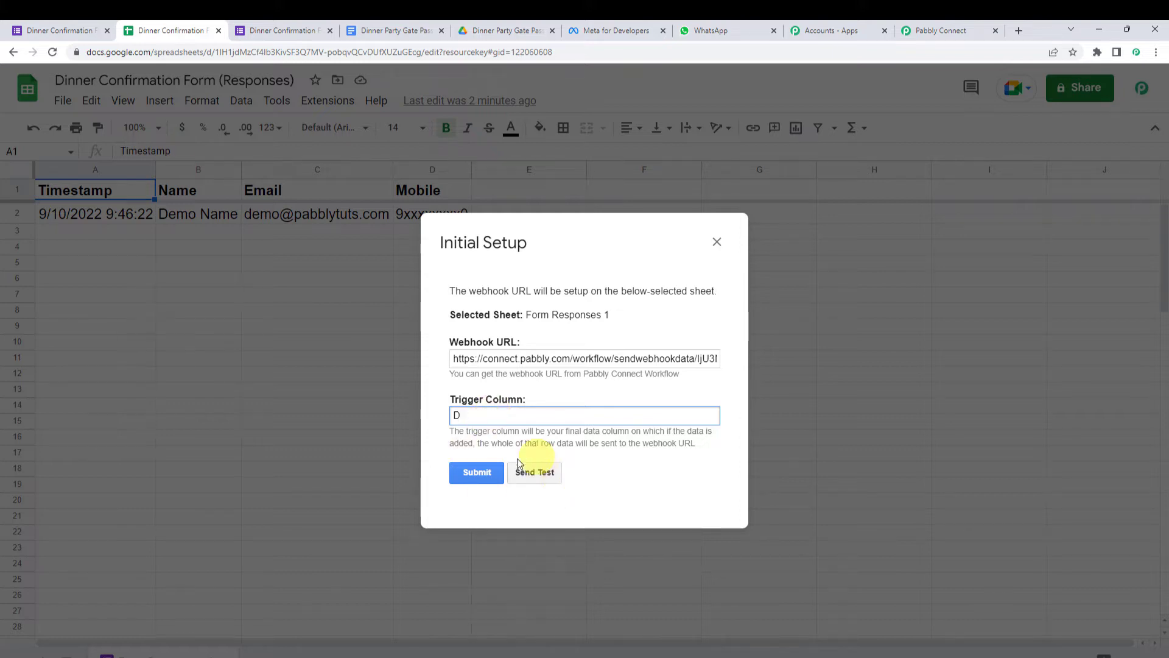
left_click(542, 474)
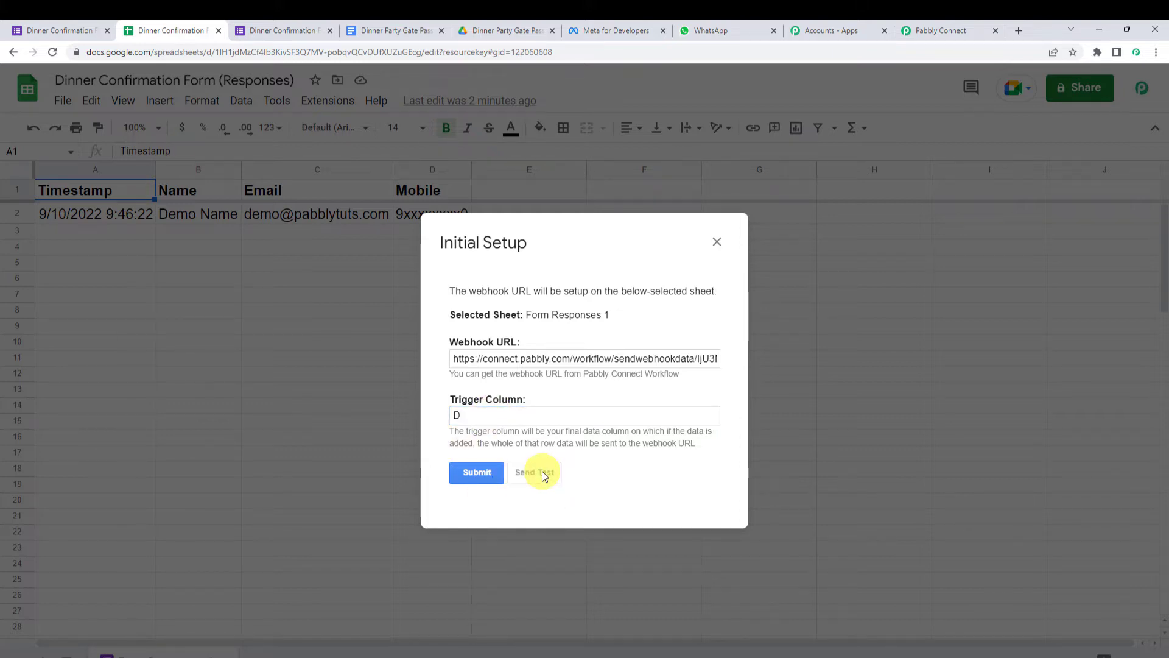
scroll(543, 475, "down", 1)
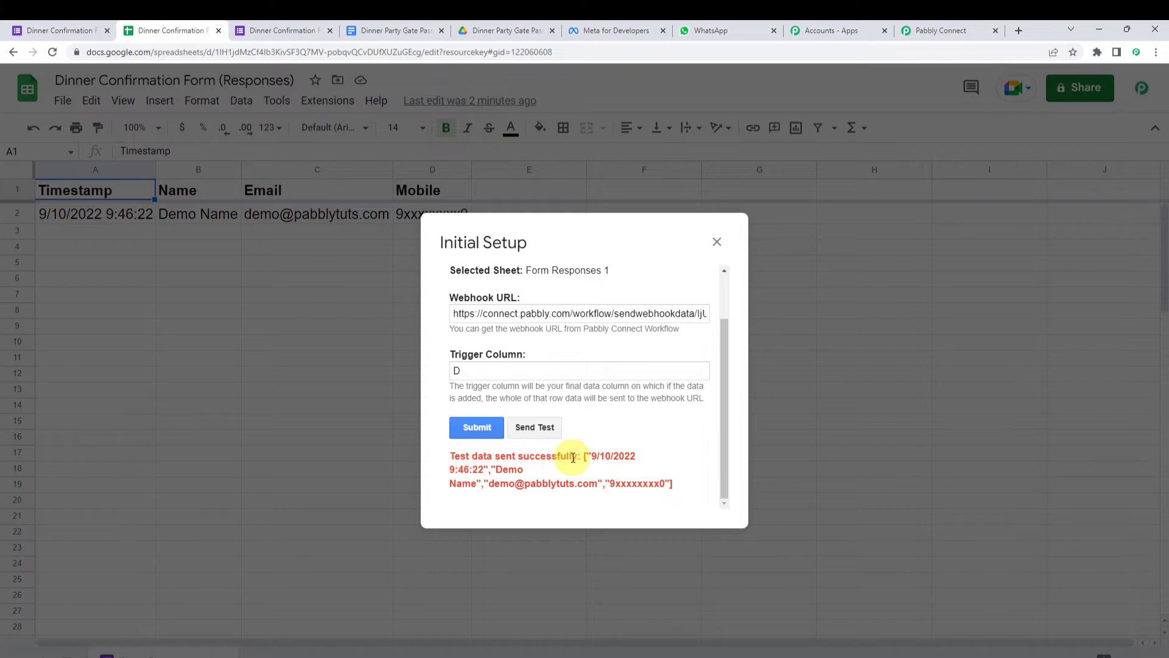
left_click(477, 427)
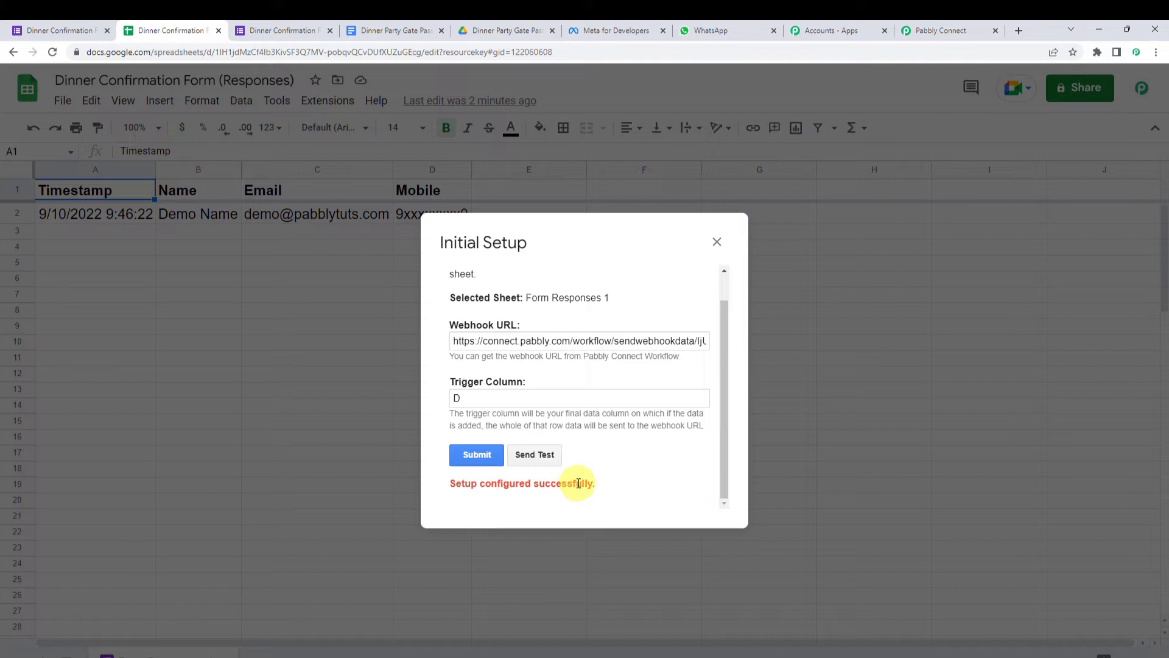
left_click(717, 243)
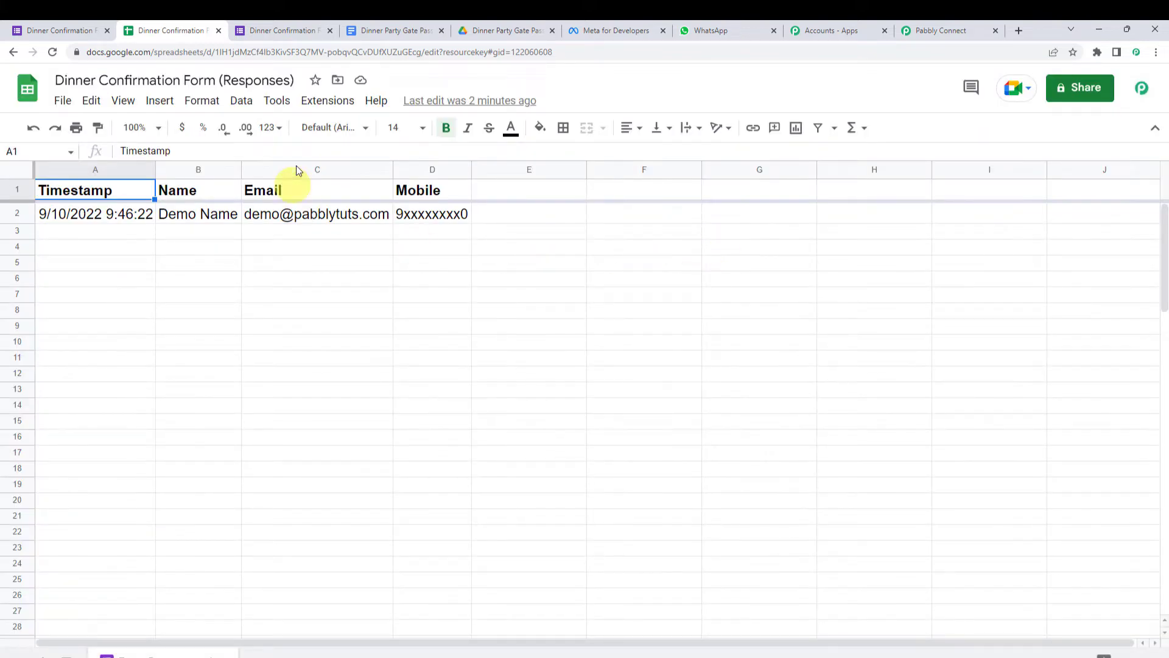
left_click(323, 101)
mouse_move(353, 301)
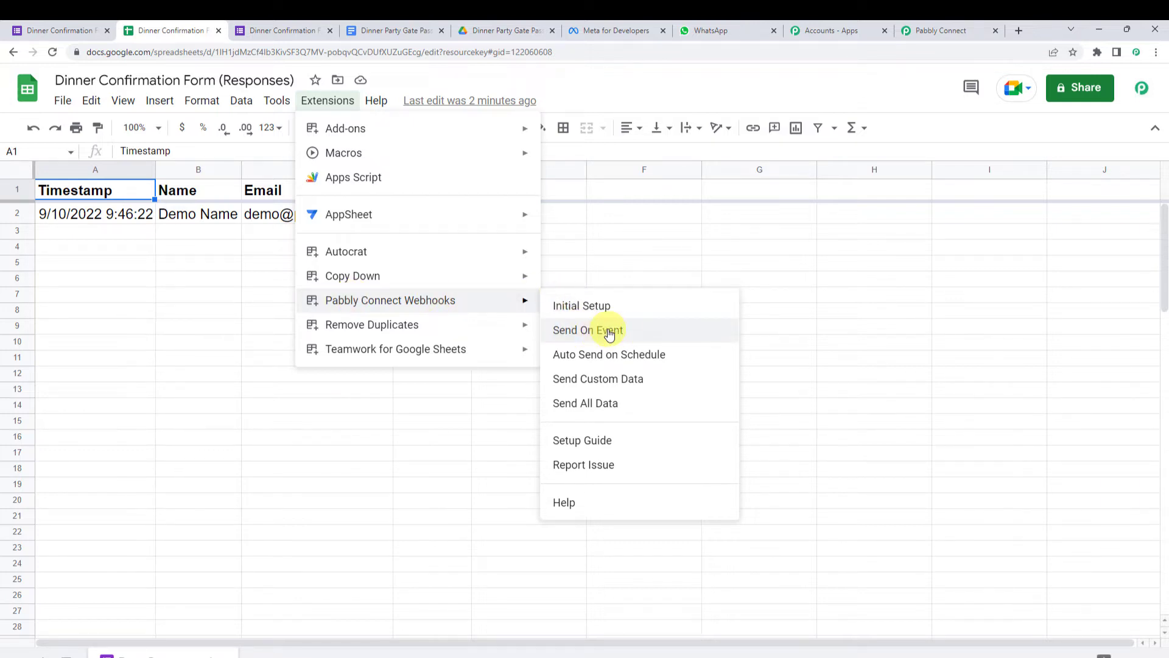
- Enable Send On Event, confirm its checkmark, and return to the Pabbly Connect workflow
left_click(609, 334)
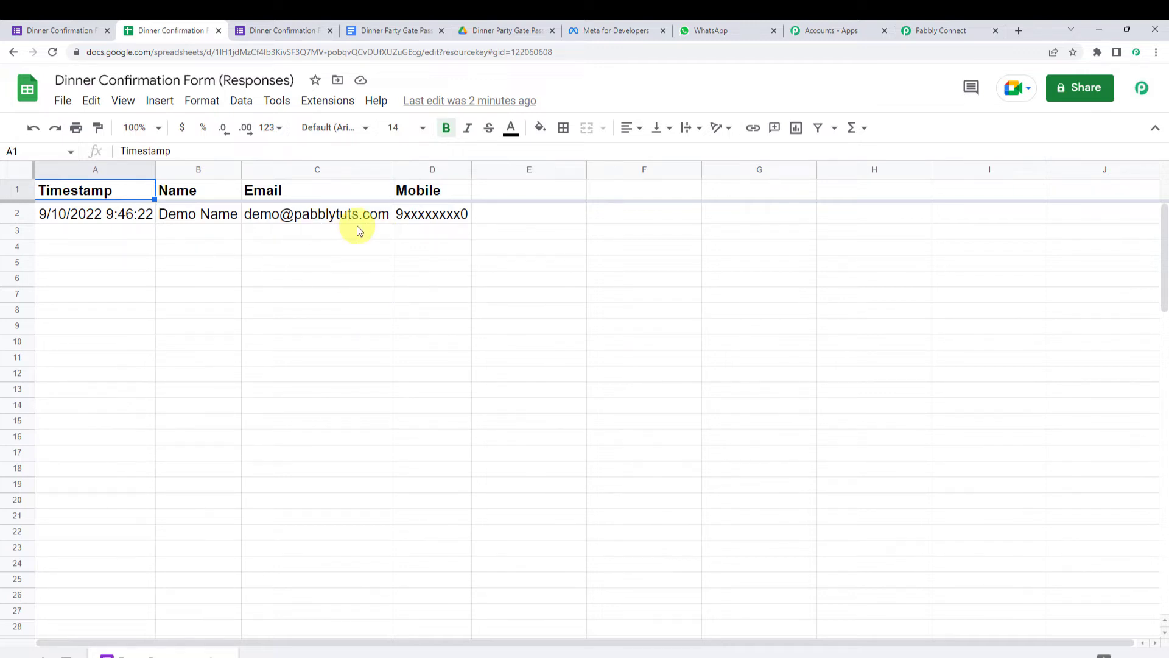
left_click(328, 100)
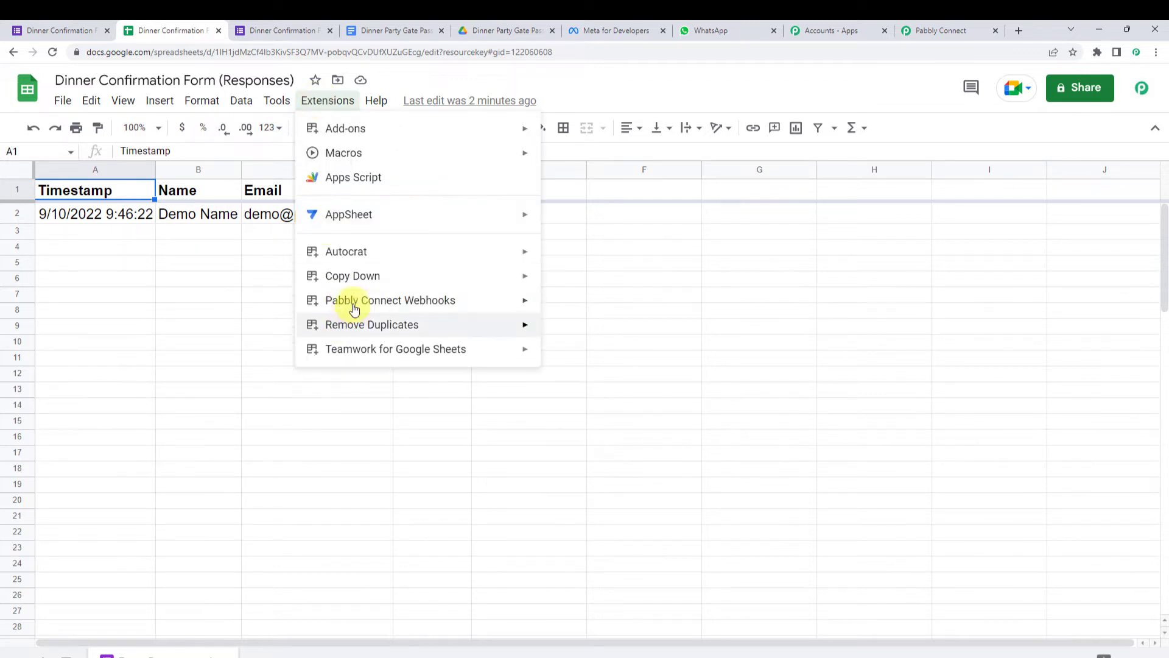
mouse_move(487, 301)
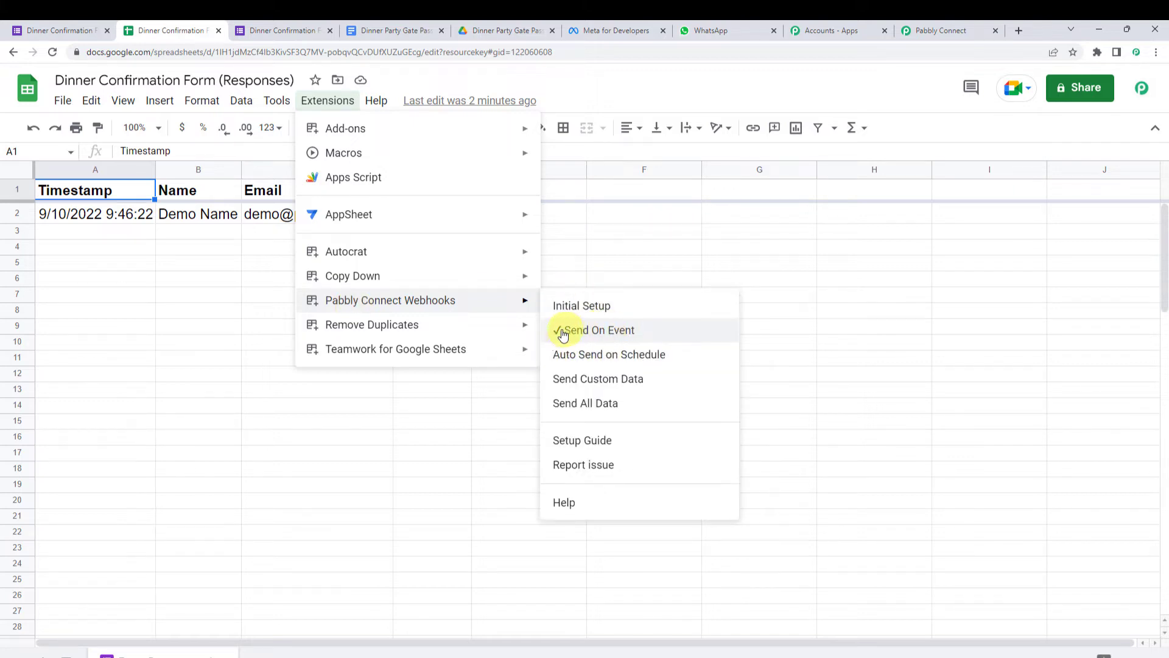
left_click(778, 332)
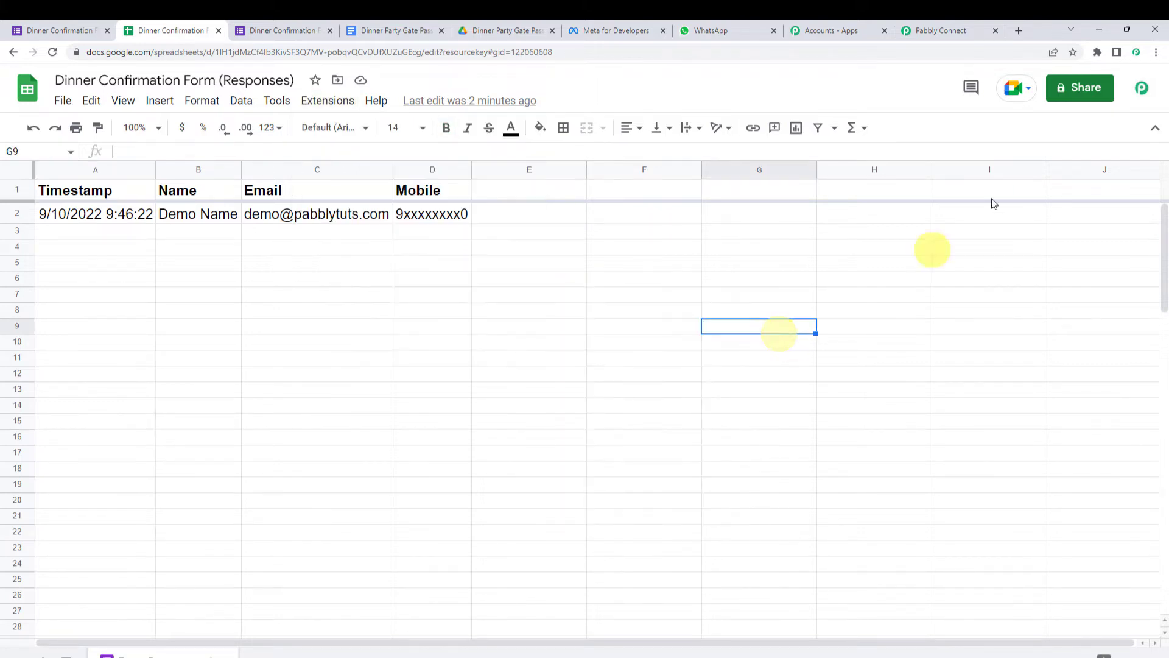
left_click(956, 29)
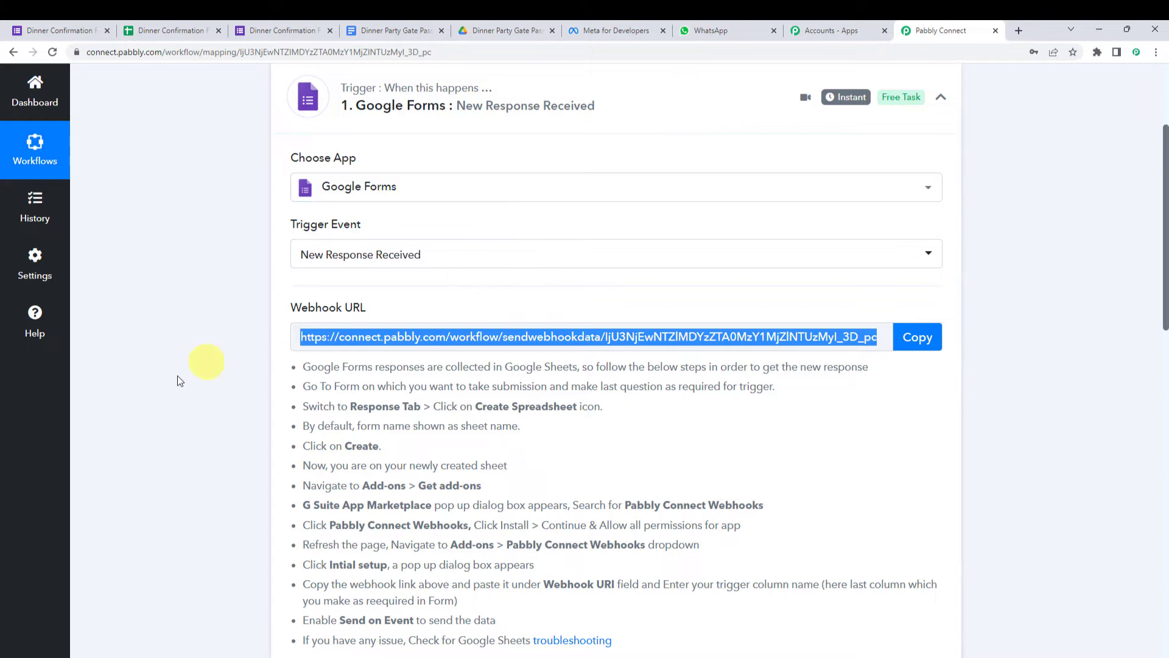
scroll(217, 402, "down", 9)
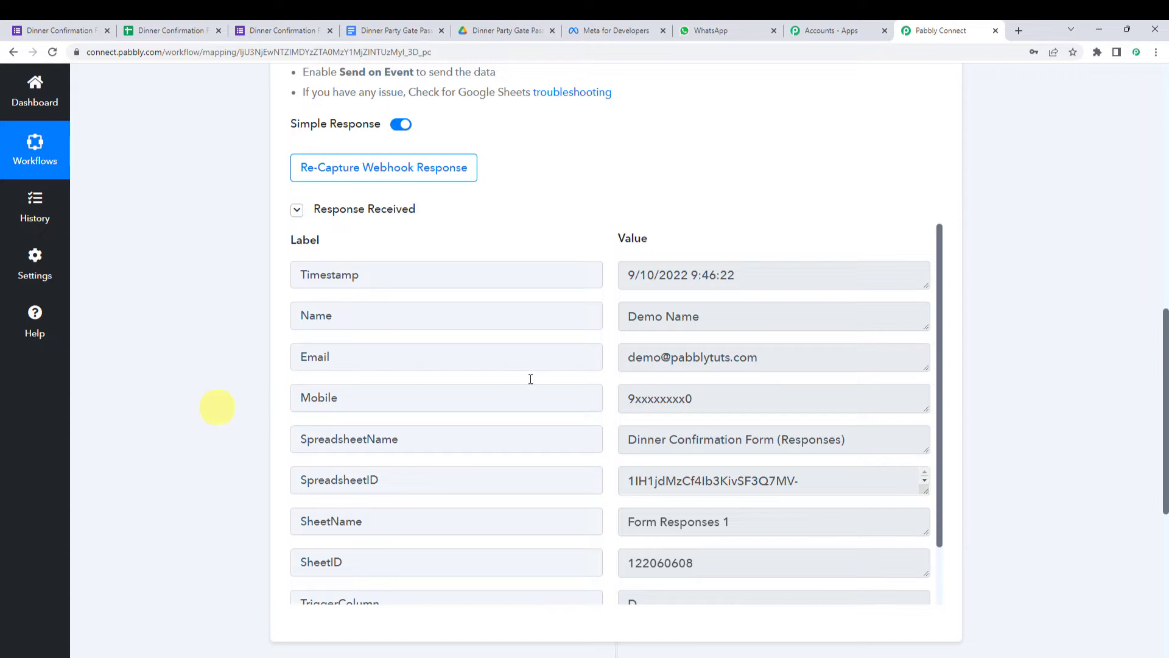
left_click_drag(795, 268, 616, 269)
left_click(714, 321)
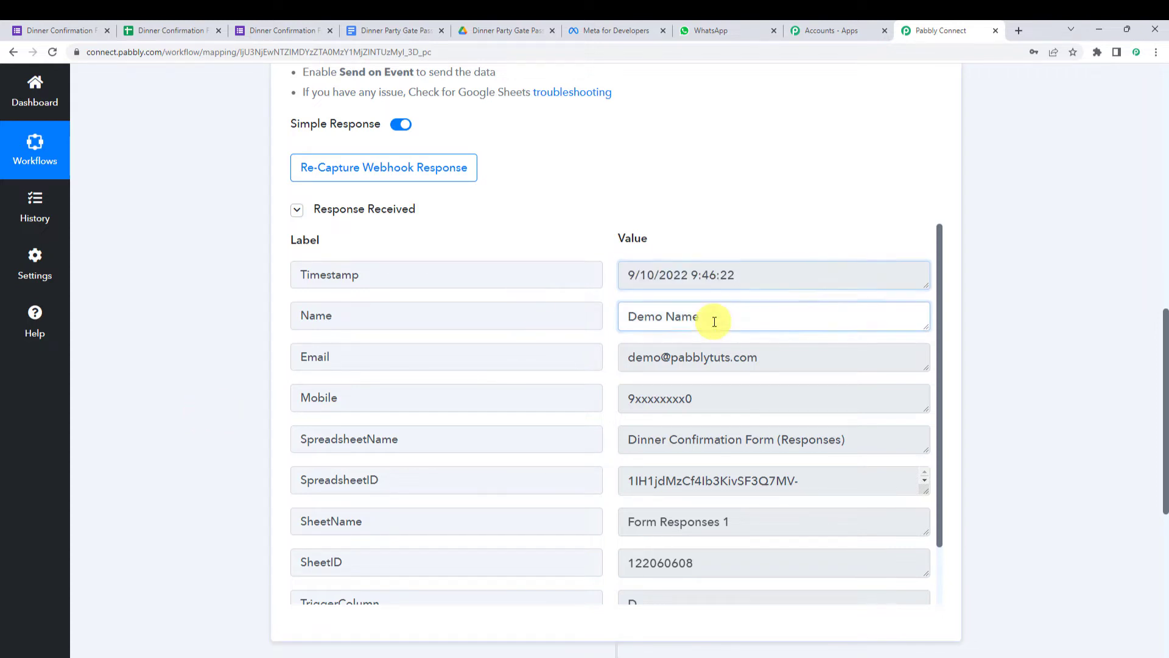
left_click(700, 357)
left_click(689, 396)
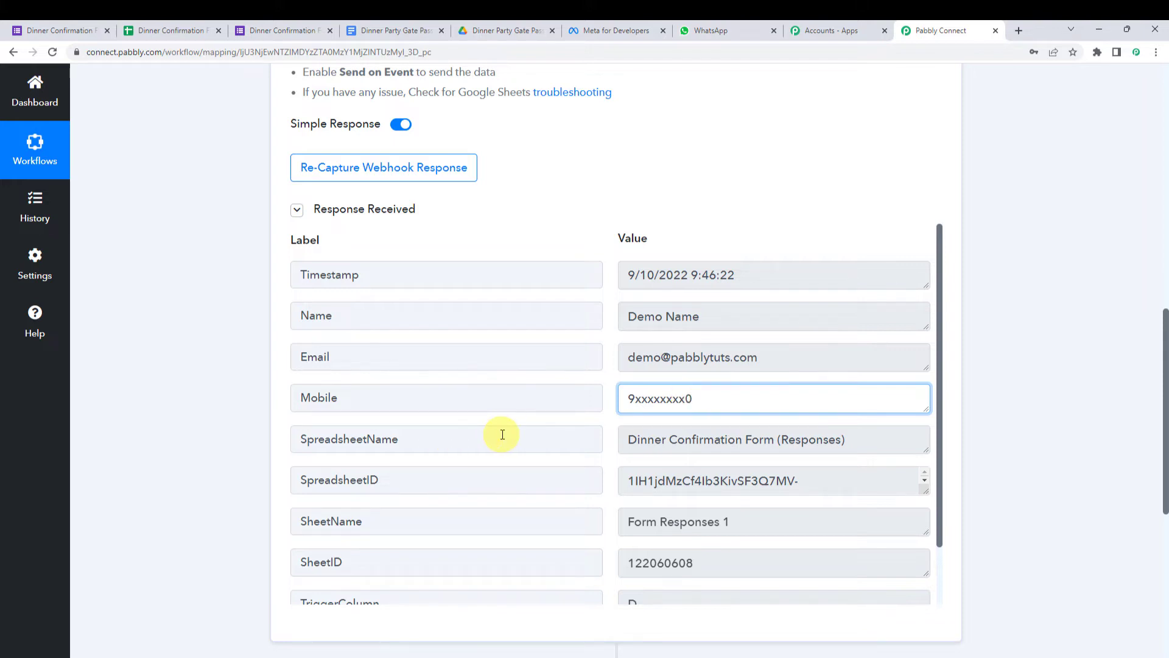
left_click_drag(857, 438, 538, 462)
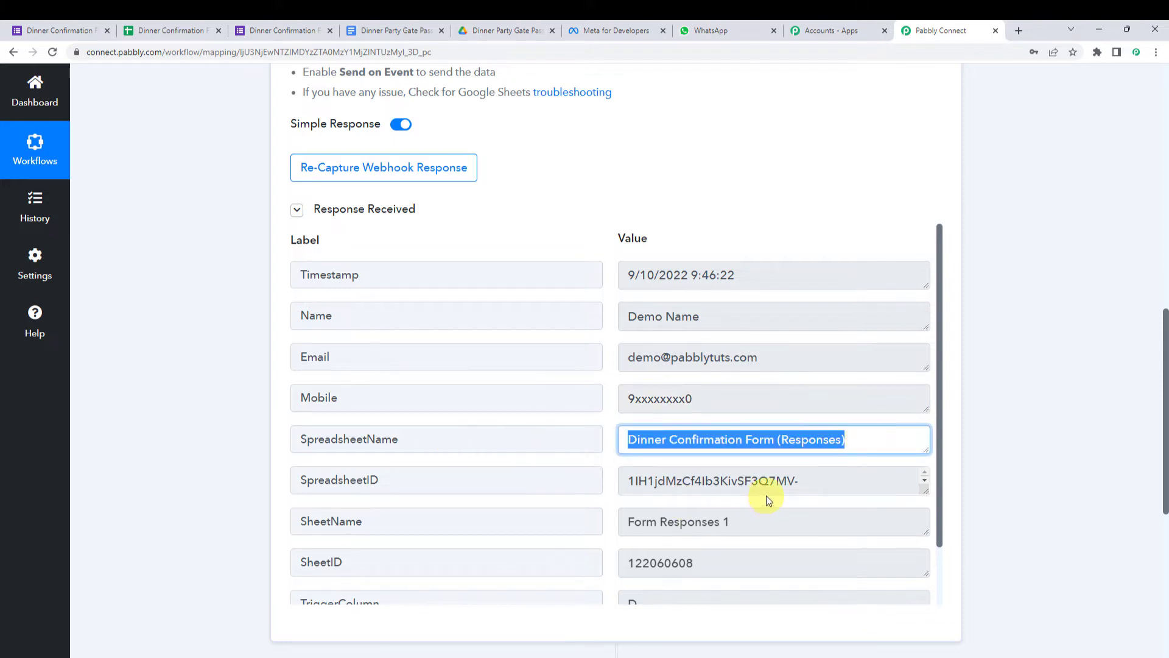
scroll(733, 549, "down", 1)
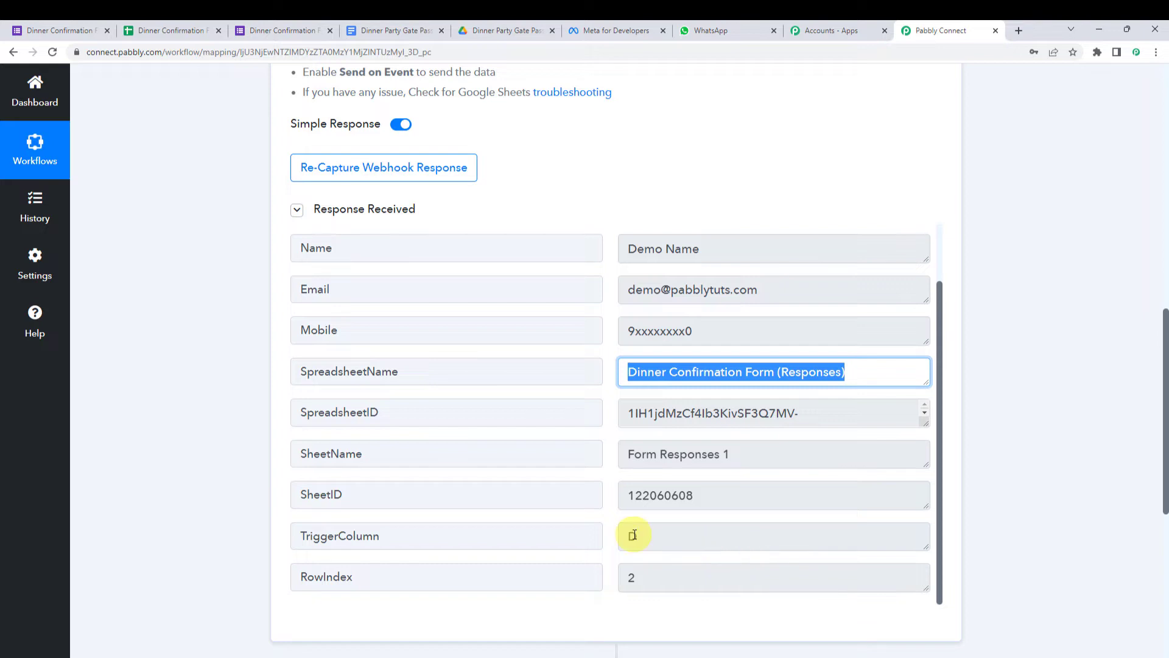
scroll(634, 535, "up", 1)
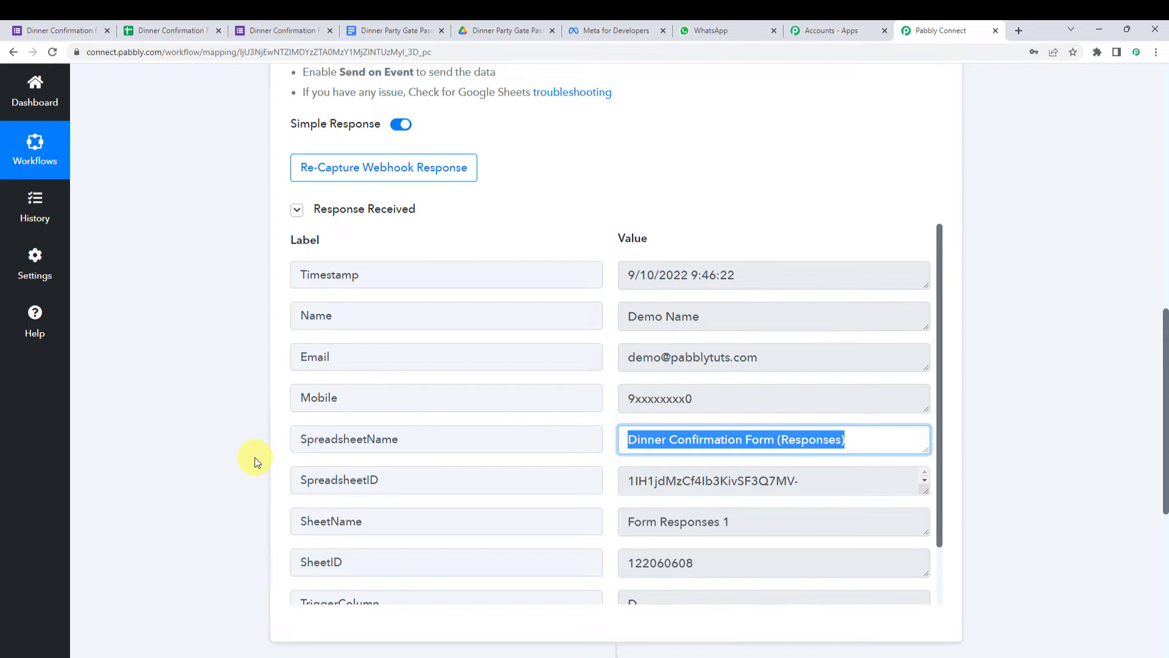
scroll(255, 457, "down", 5)
scroll(253, 458, "down", 1)
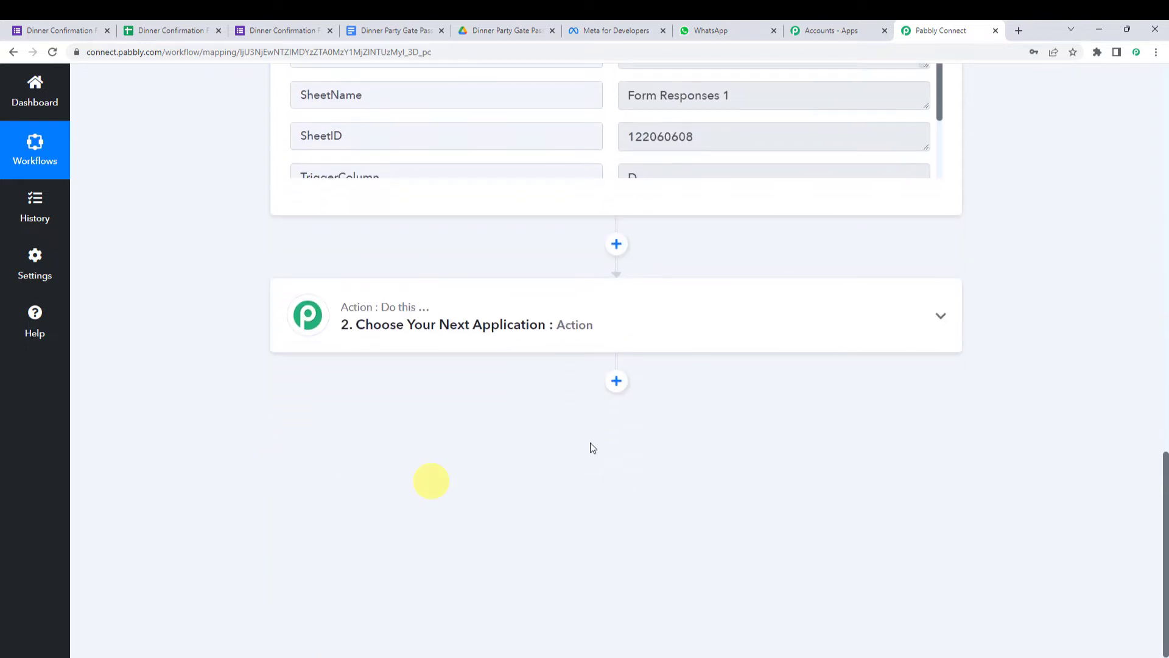
- Search 'Google D' in the action step's app list and choose Google Docs
left_click(544, 330)
left_click(410, 407)
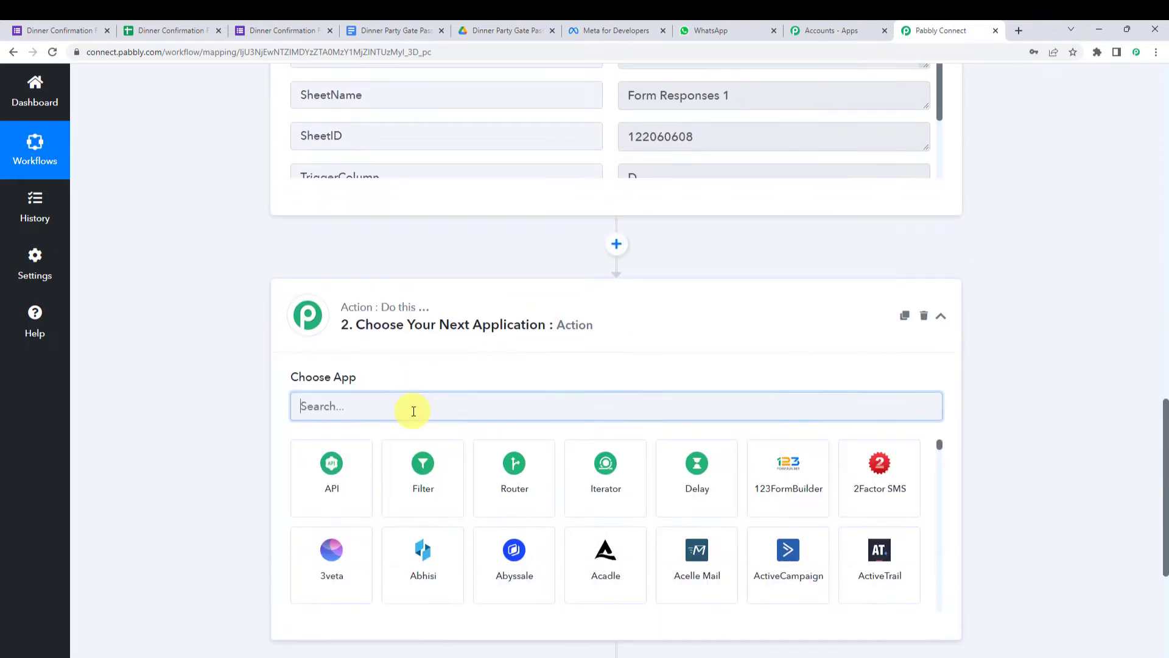
type("Google")
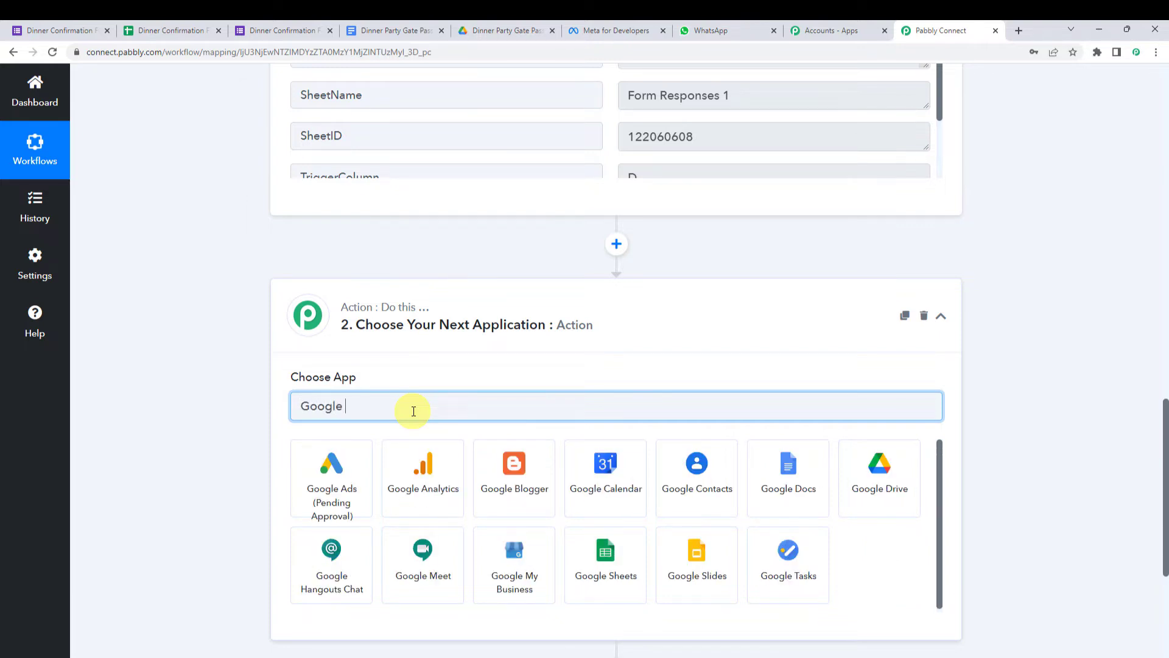
type(" D")
left_click(362, 474)
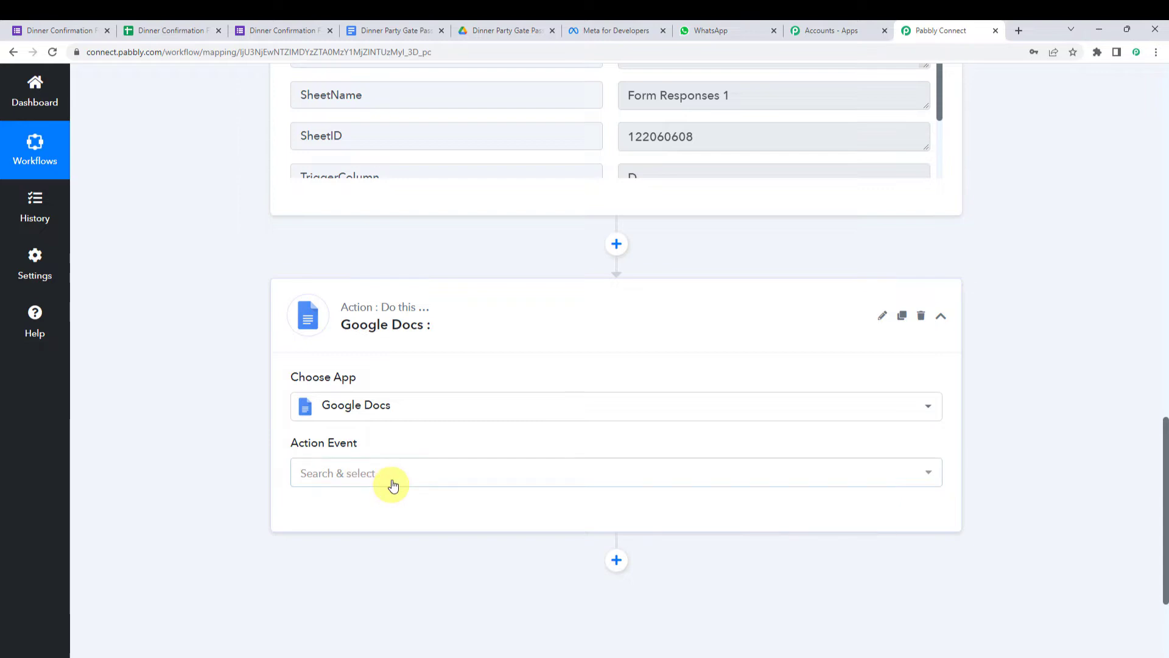
left_click(374, 22)
- Scroll through the Dinner Party Gate Pass template and highlight its {{Name}} placeholder
scroll(221, 444, "up", 4)
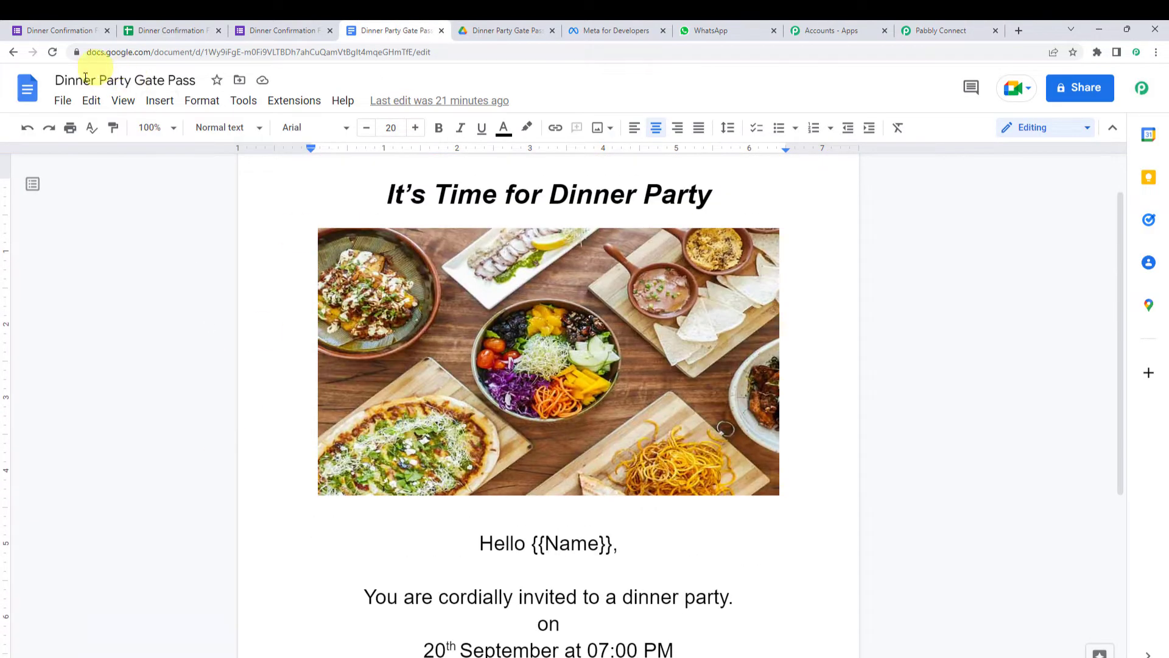
left_click_drag(61, 80, 232, 78)
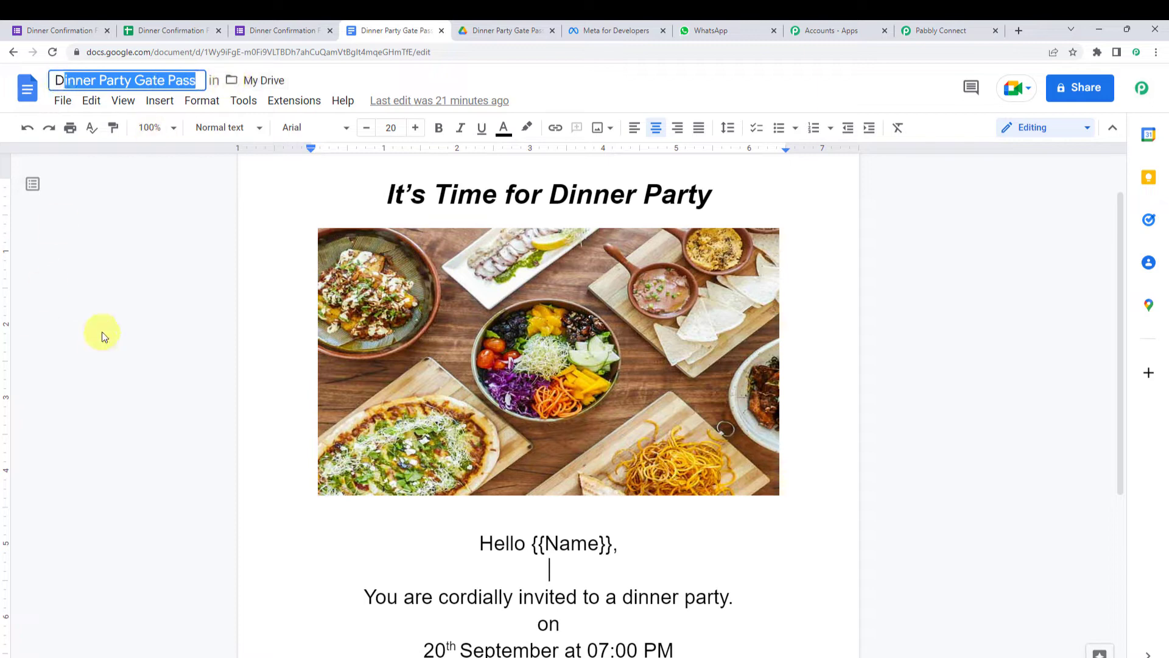
scroll(106, 331, "up", 1)
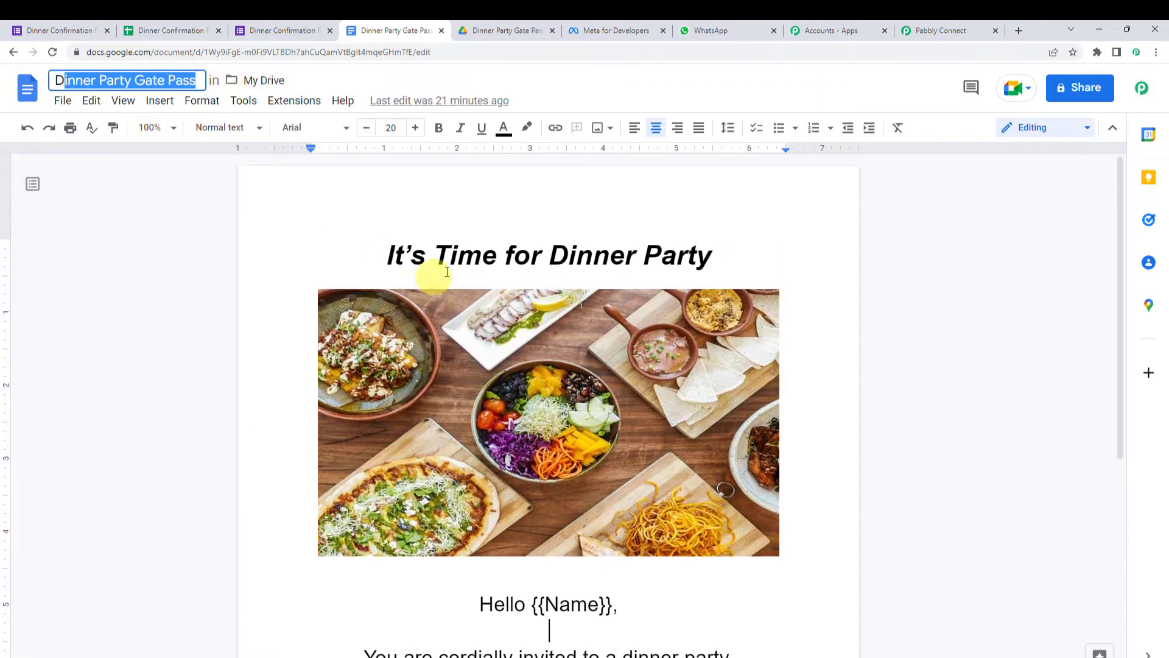
scroll(731, 274, "down", 4)
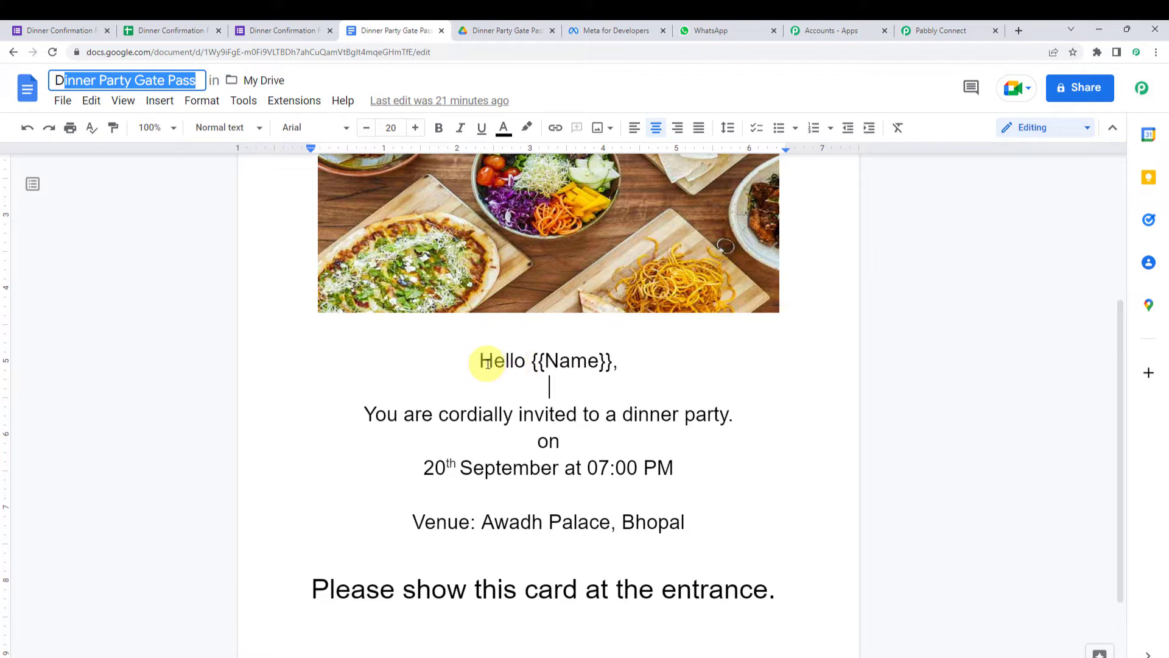
left_click(573, 364)
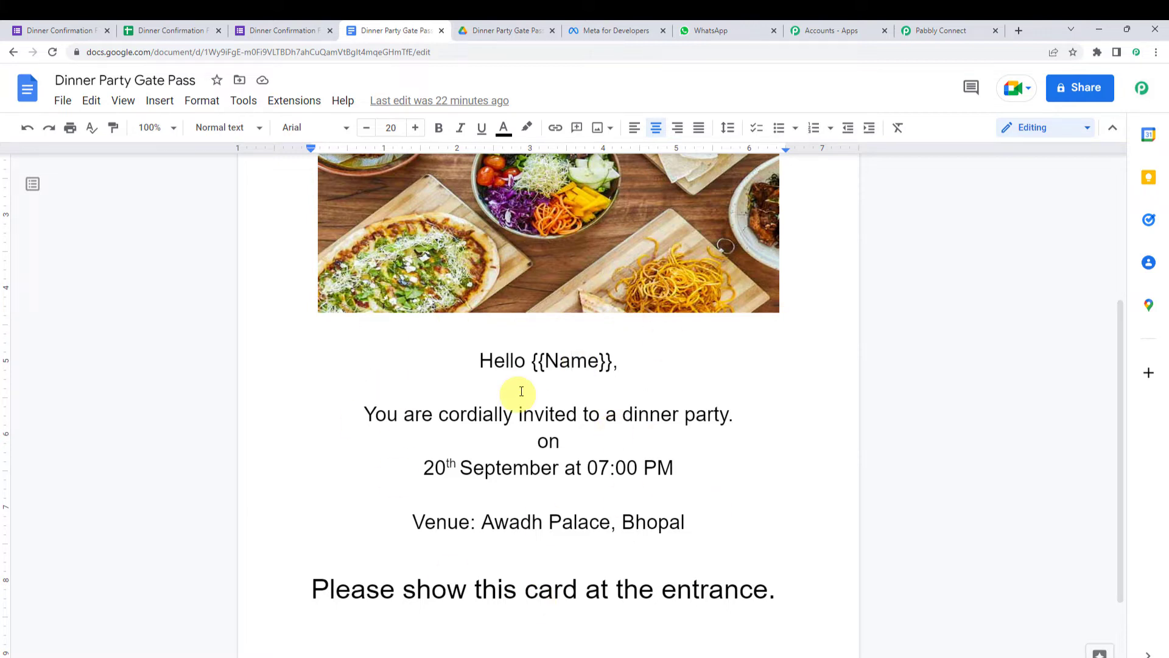
double_click(577, 364)
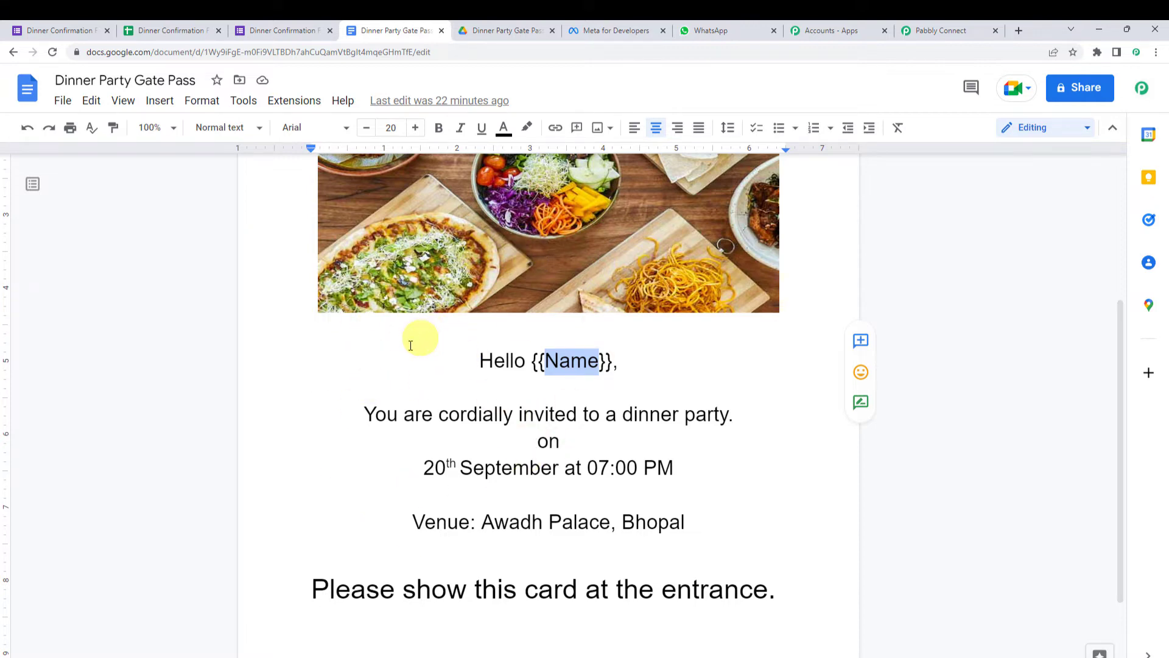
left_click(937, 29)
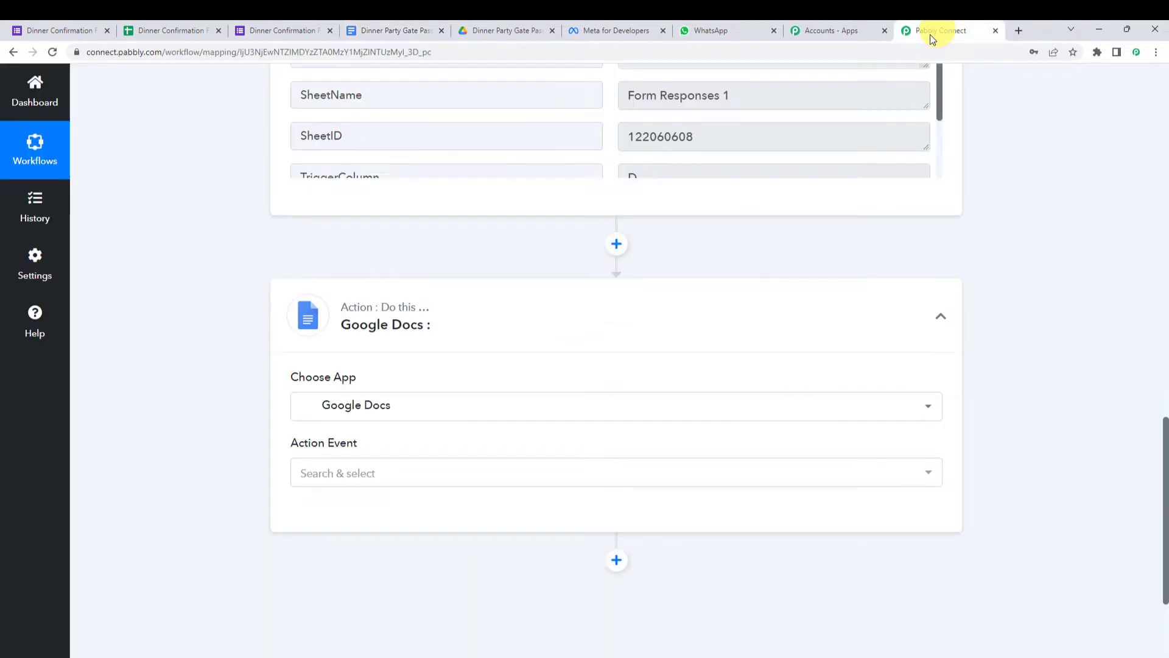
- Set the Google Docs action event to Create Document from Template and begin connecting an account
left_click(394, 484)
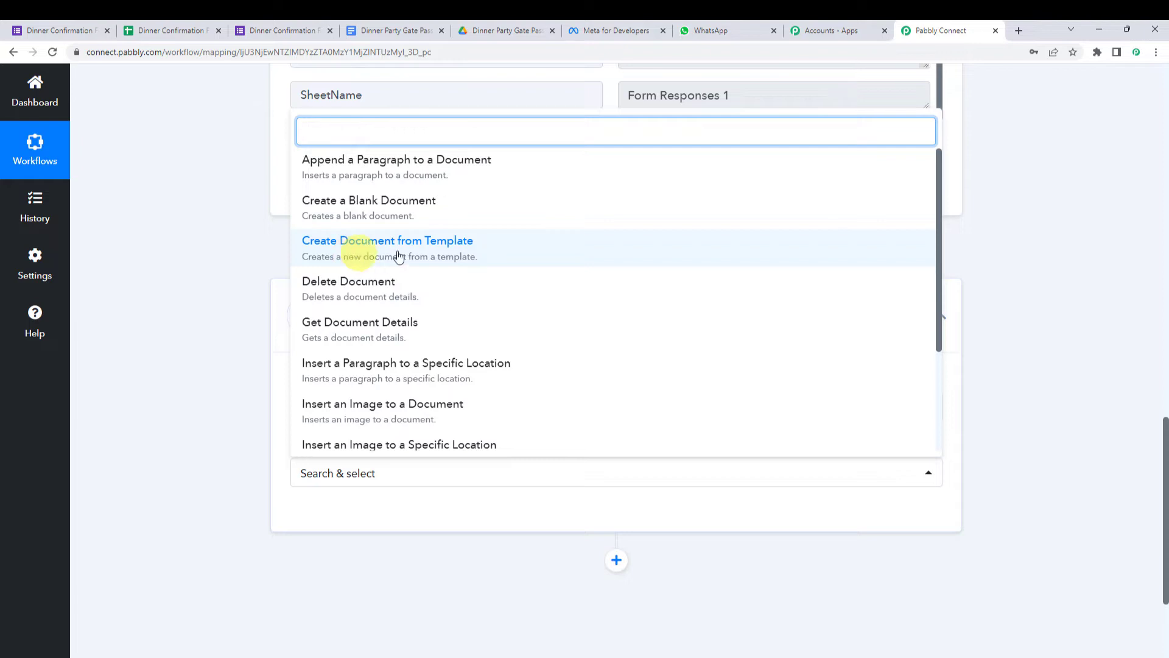
left_click(461, 247)
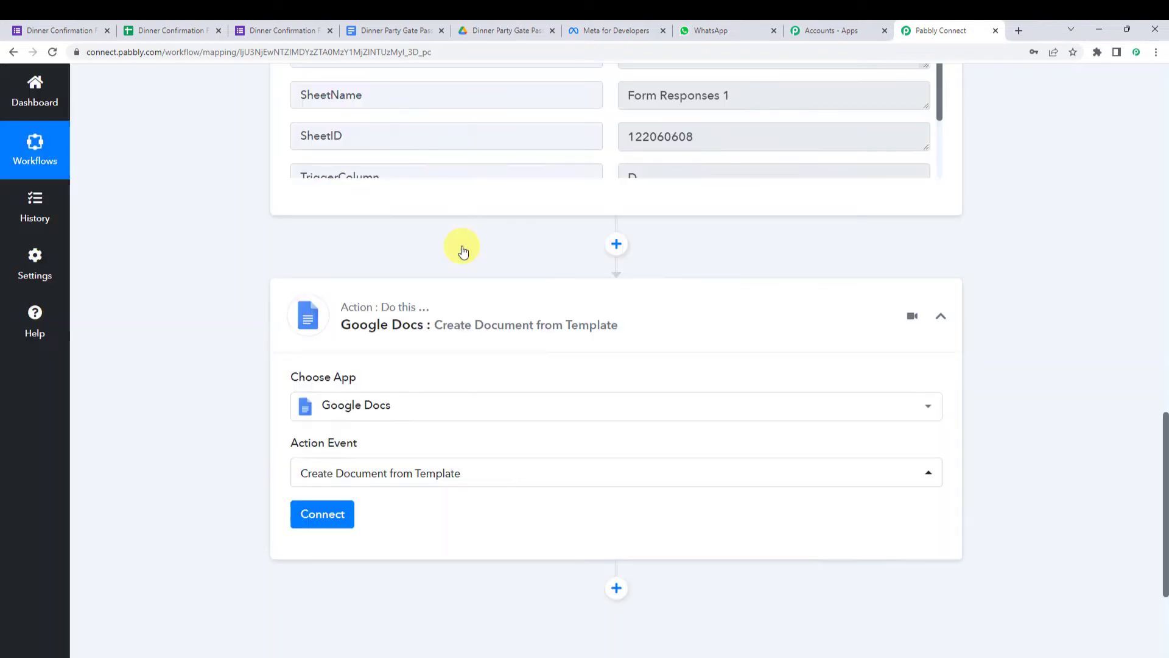
left_click(341, 514)
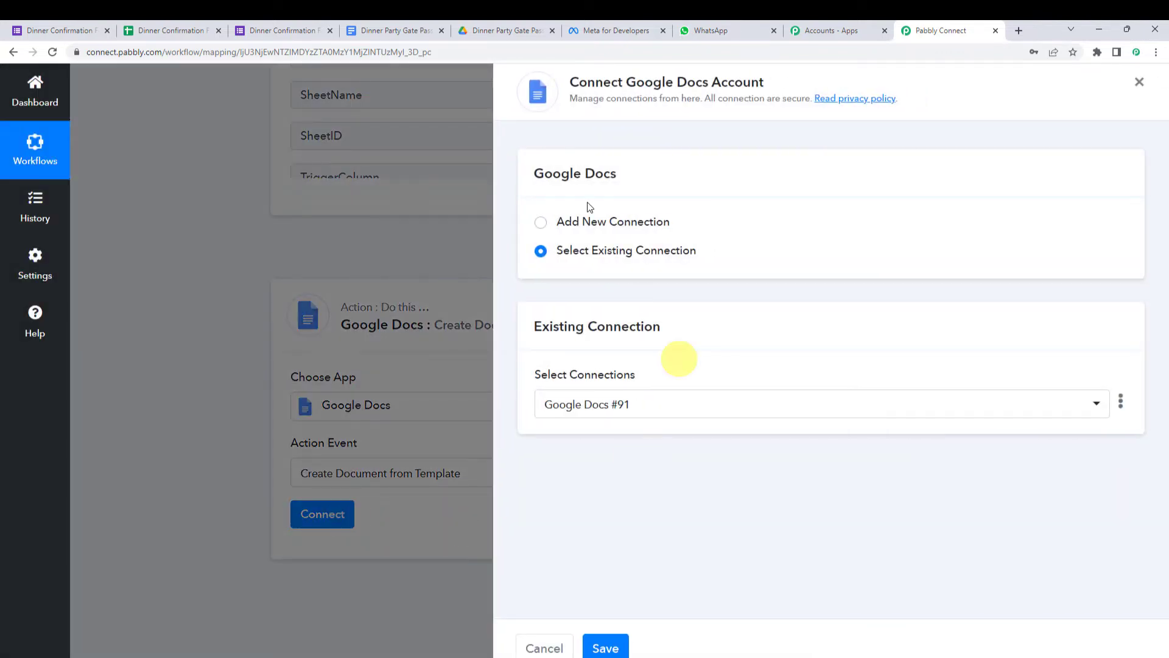
- Add a new Google Docs connection by choosing the Google account and granting access
left_click(586, 222)
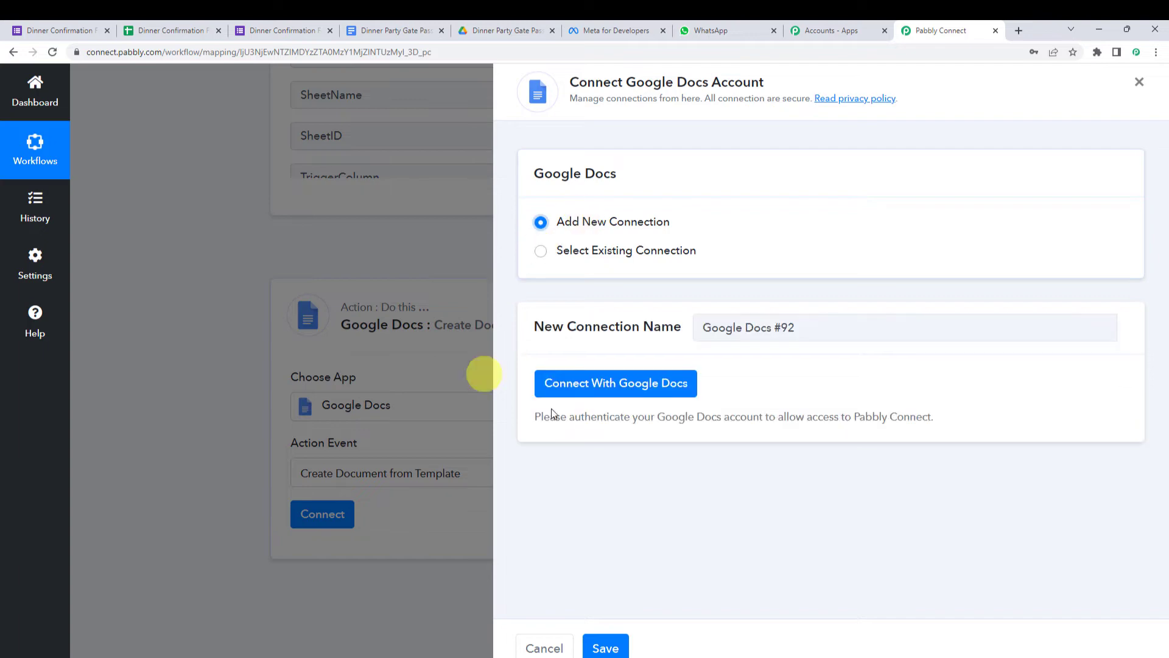
left_click(655, 386)
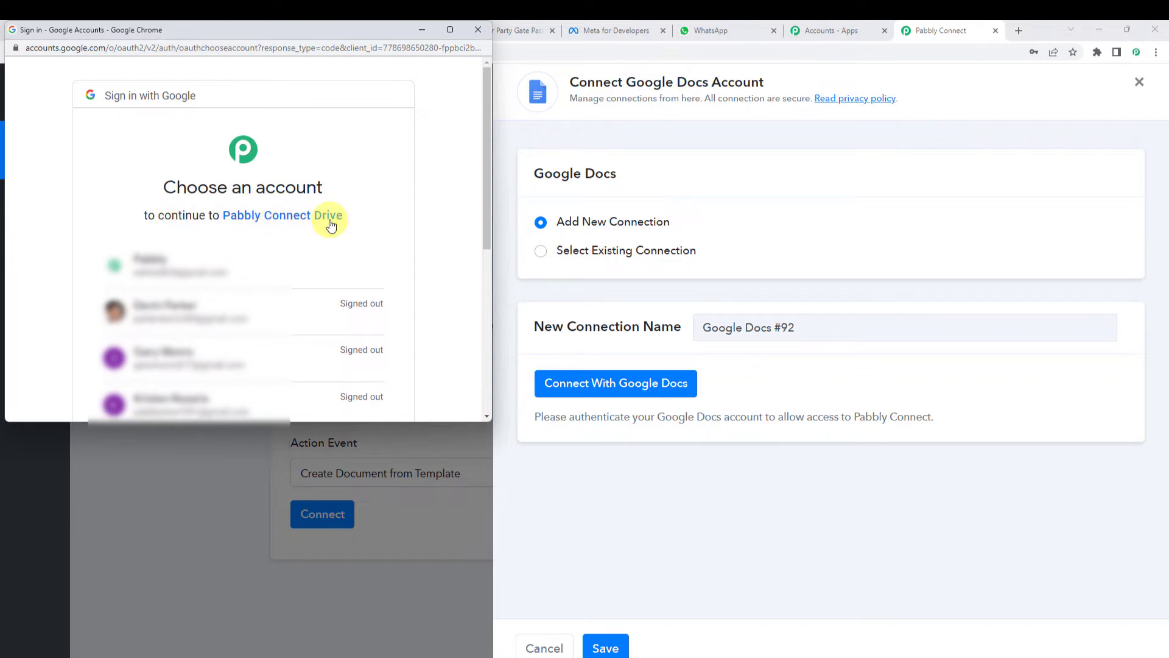
left_click(227, 269)
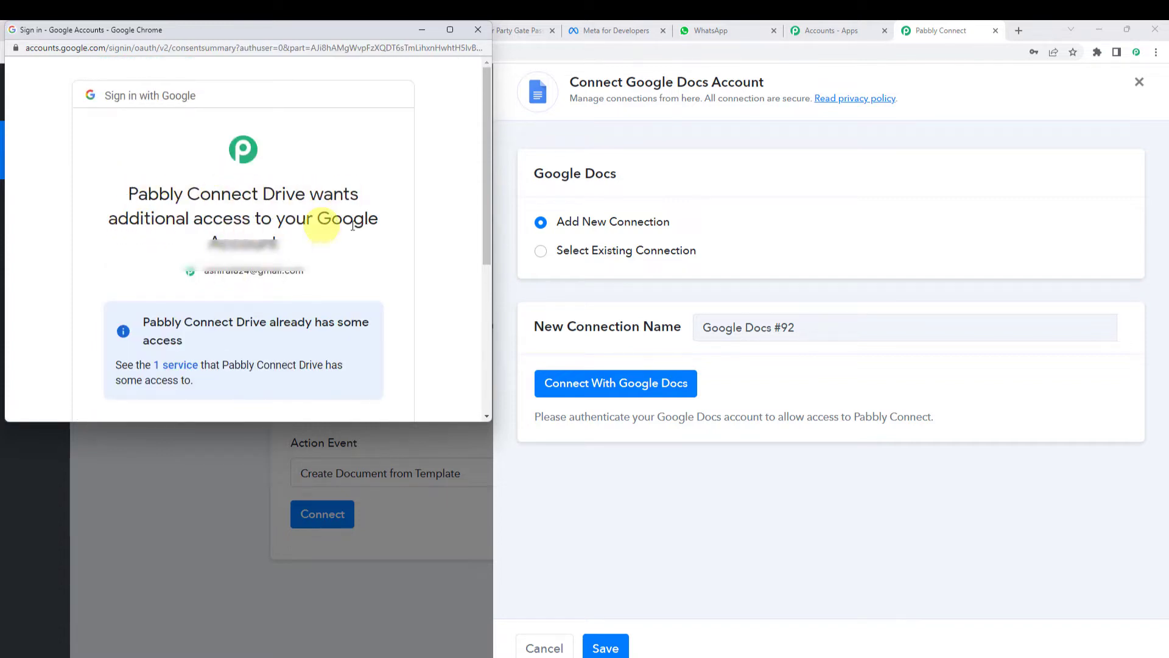
scroll(286, 246, "down", 5)
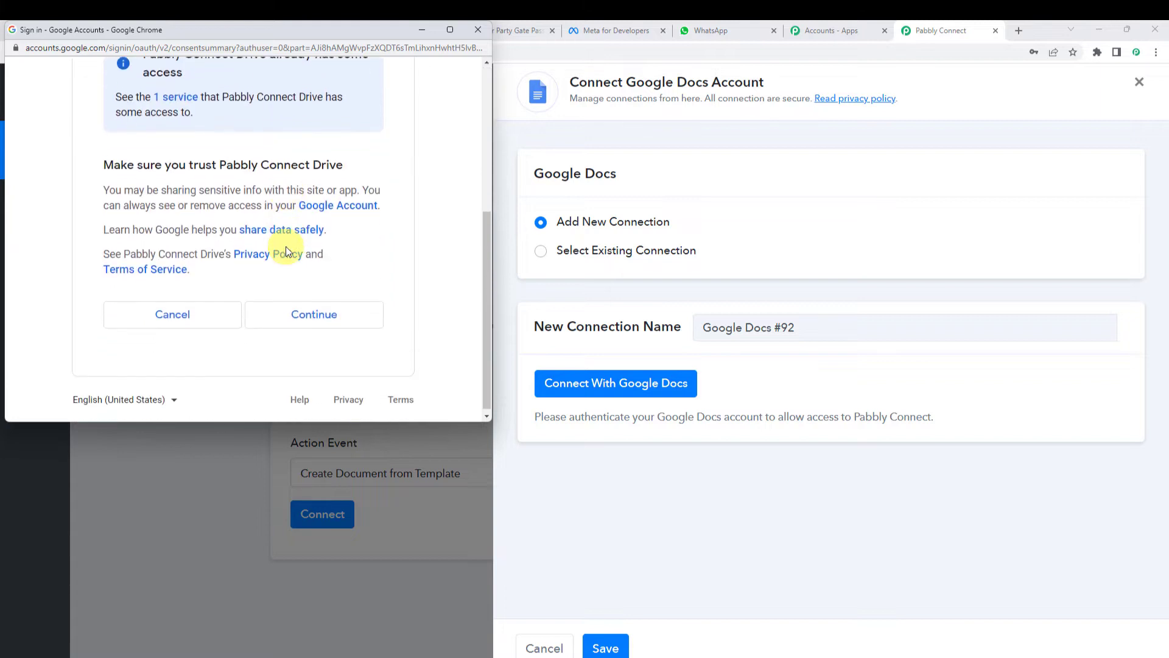
left_click(296, 311)
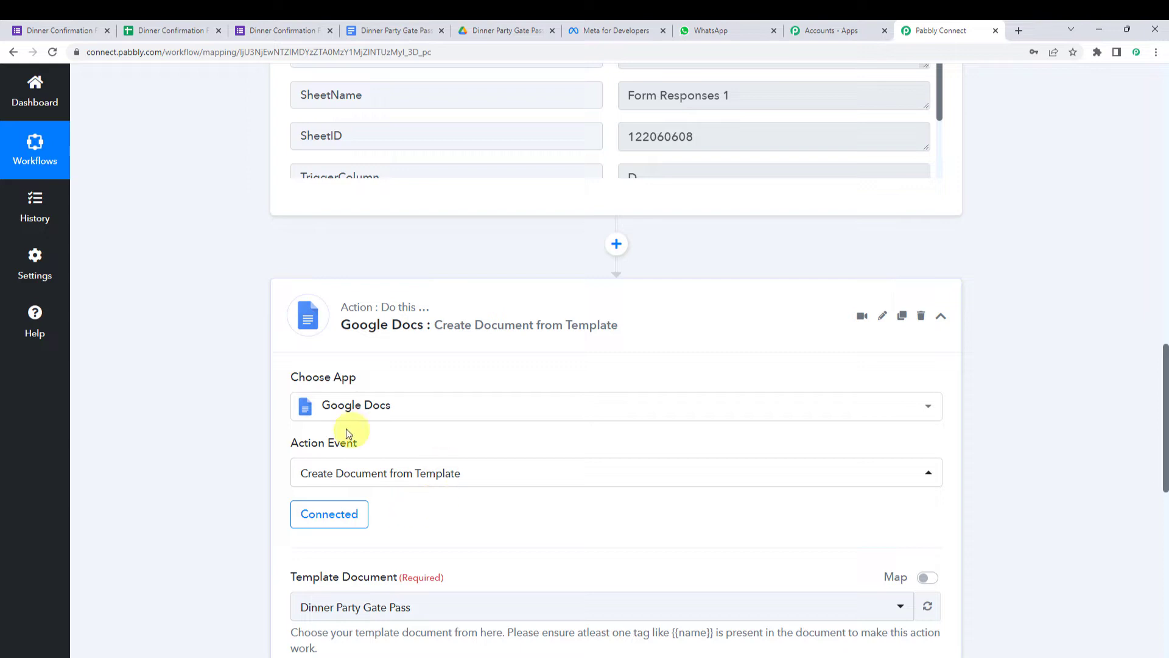
- Check the template in Google Docs, then select 'Dinner Party Gate Pass' as the Template Document
scroll(400, 501, "down", 5)
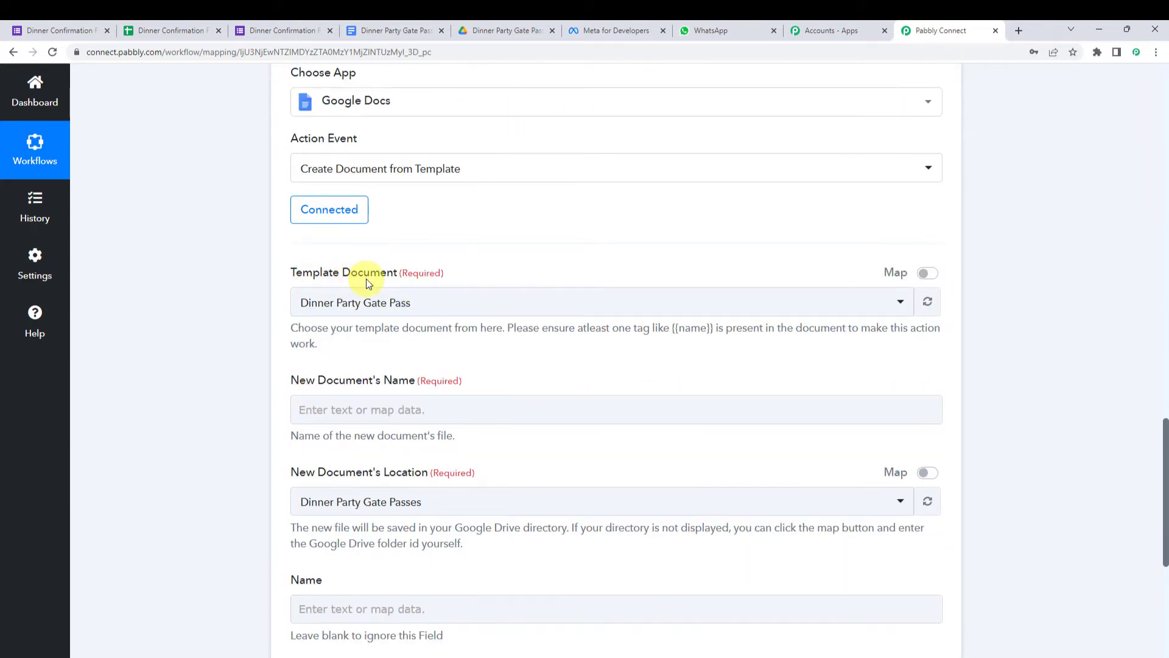
left_click(393, 32)
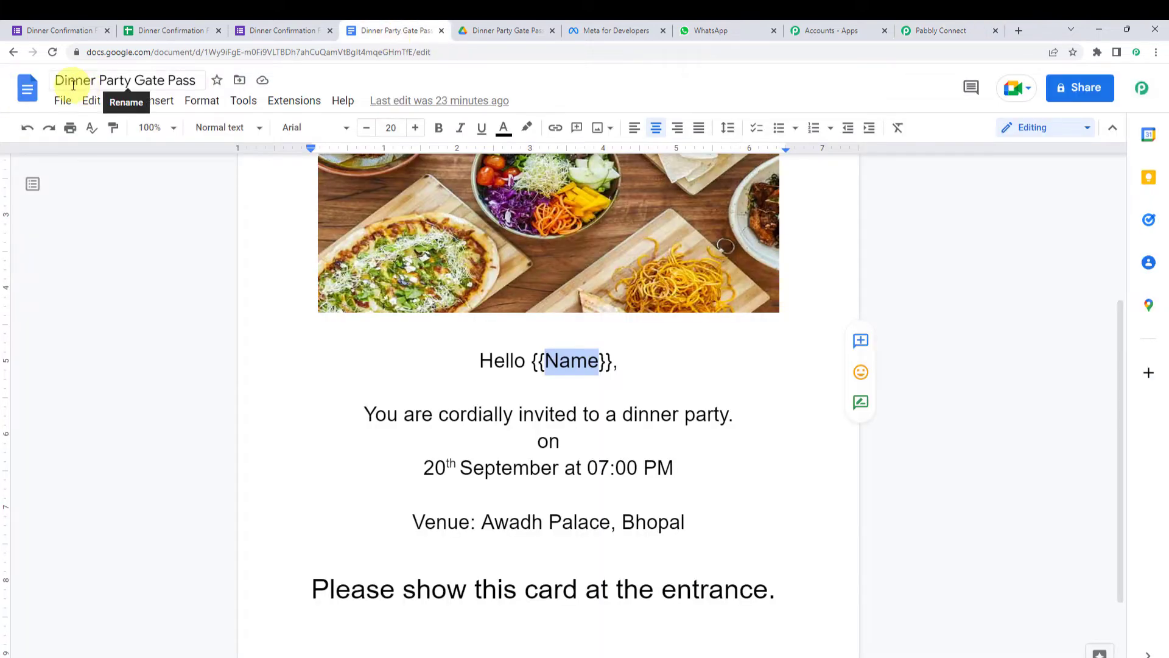
left_click(928, 29)
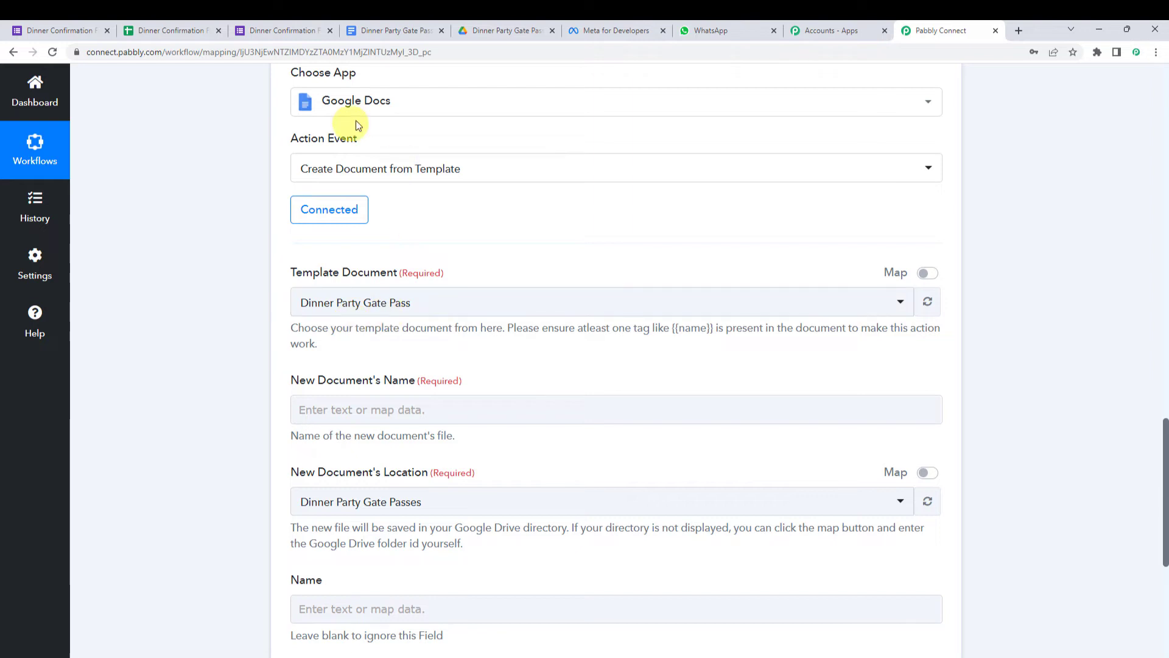
left_click(341, 303)
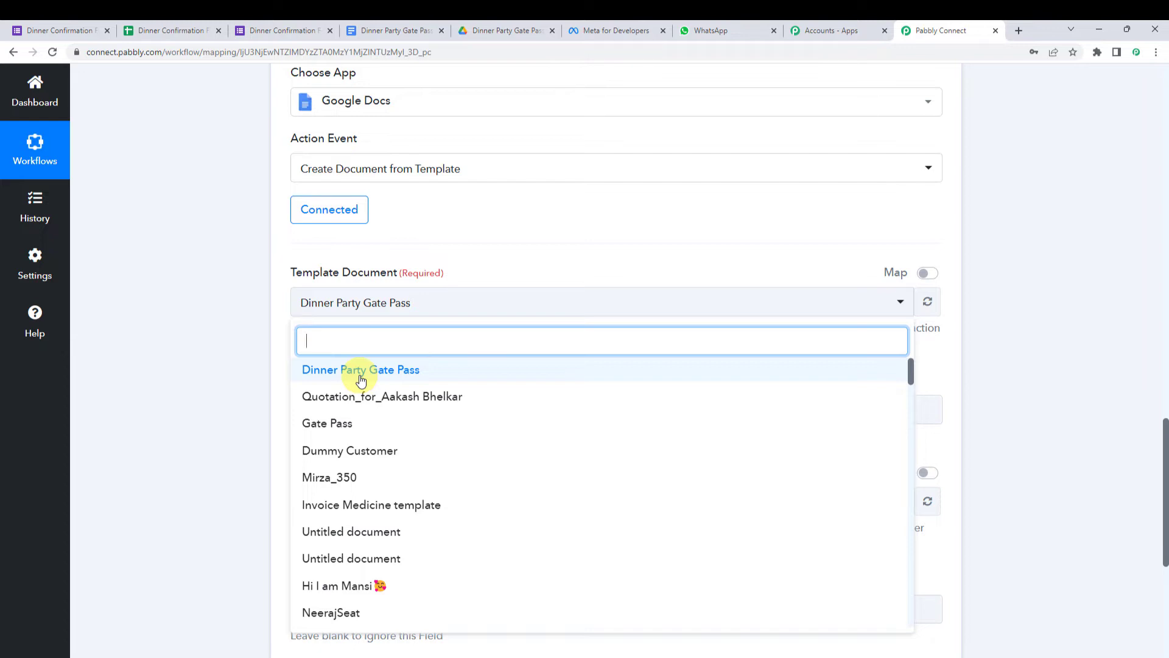
left_click(397, 371)
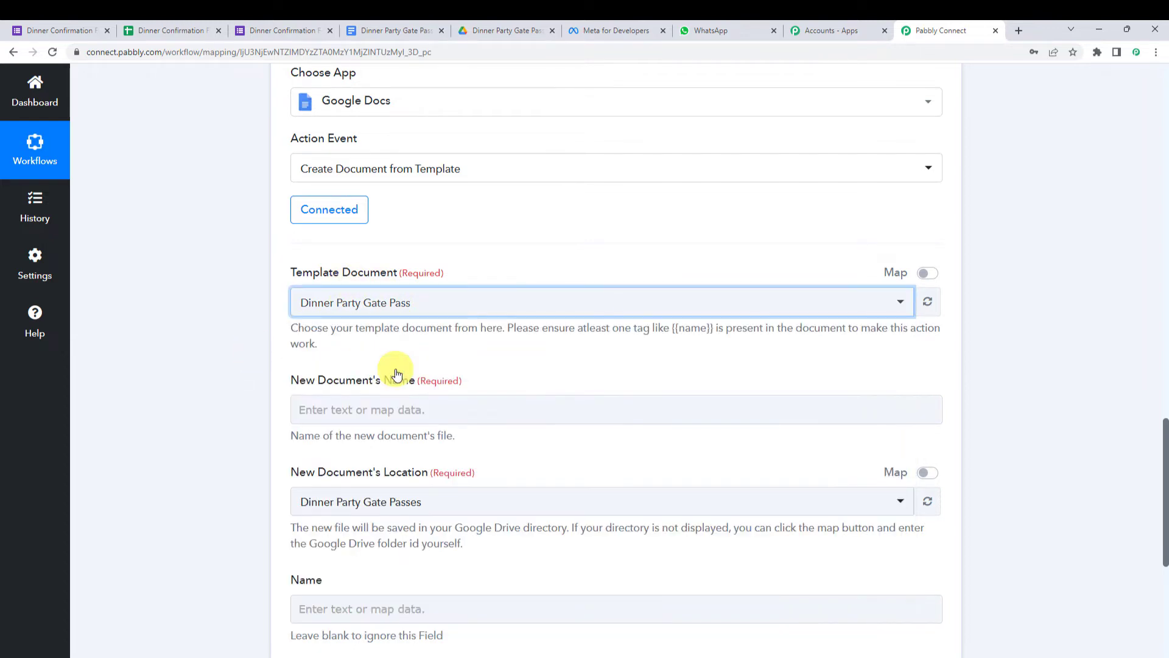
left_click(293, 399)
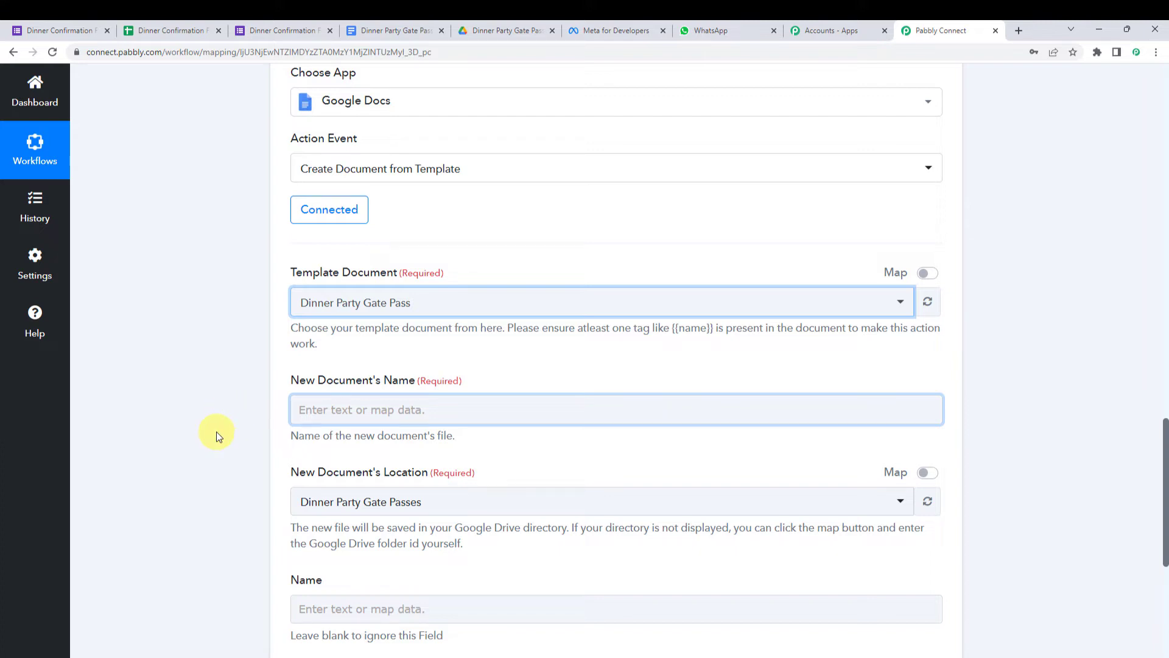
scroll(217, 432, "up", 7)
scroll(217, 432, "up", 5)
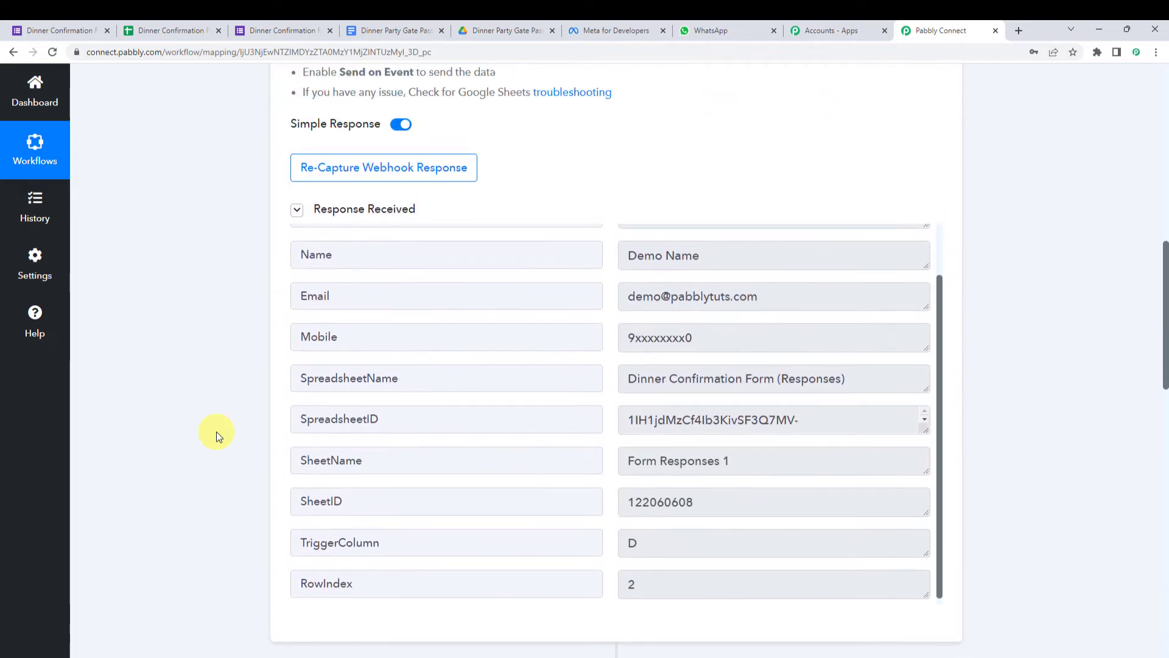
- Set New Document's Name to the form's '1. Name' answer followed by 'Gate Pass'
left_click(727, 257)
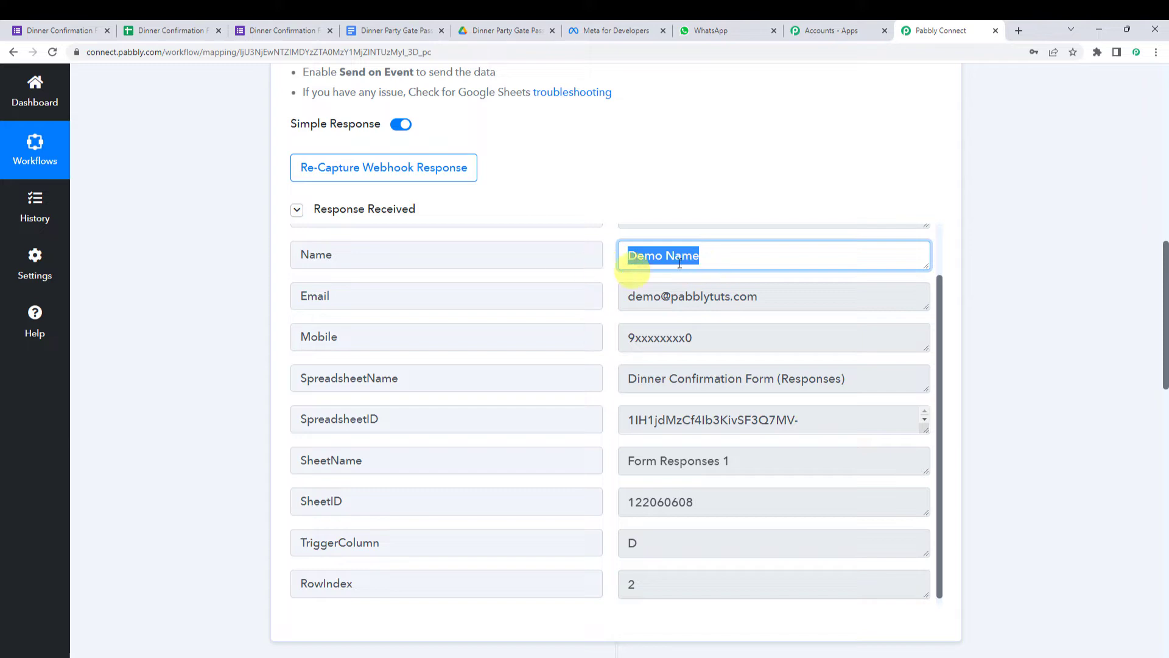
scroll(177, 430, "down", 1)
scroll(178, 430, "down", 10)
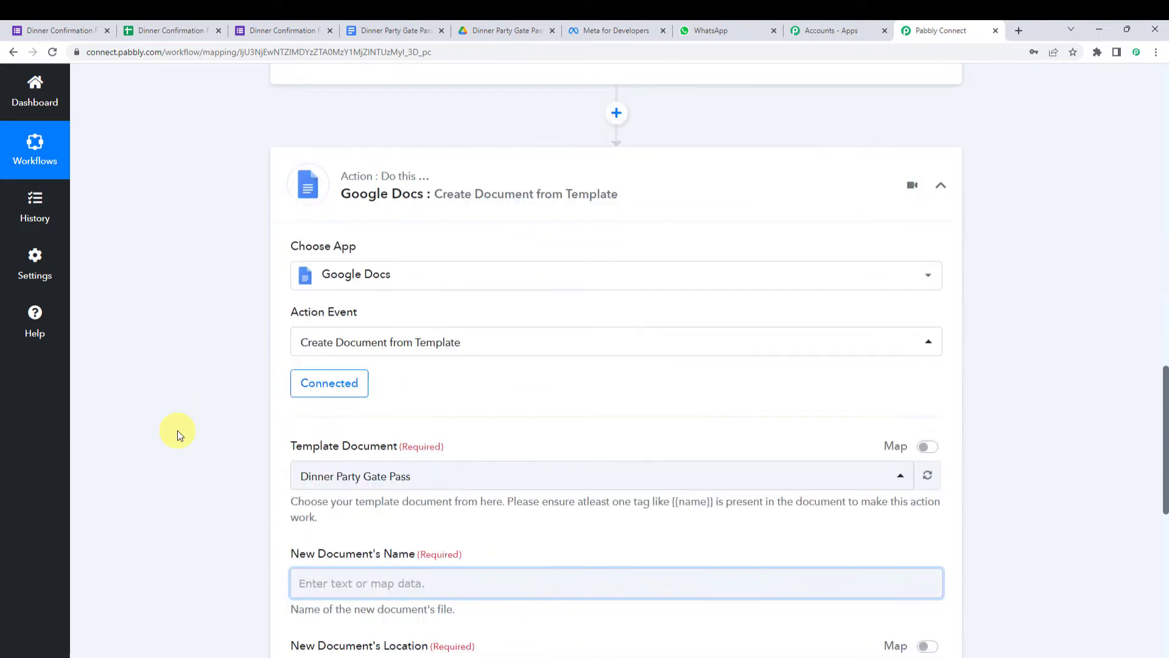
left_click(302, 347)
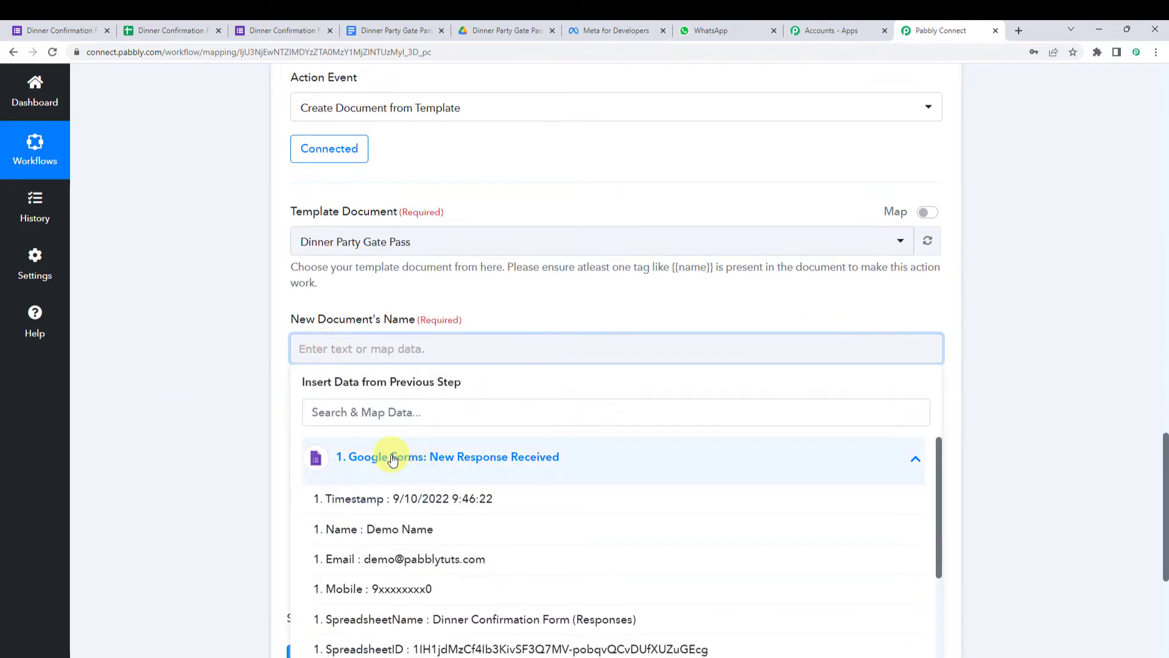
left_click(372, 528)
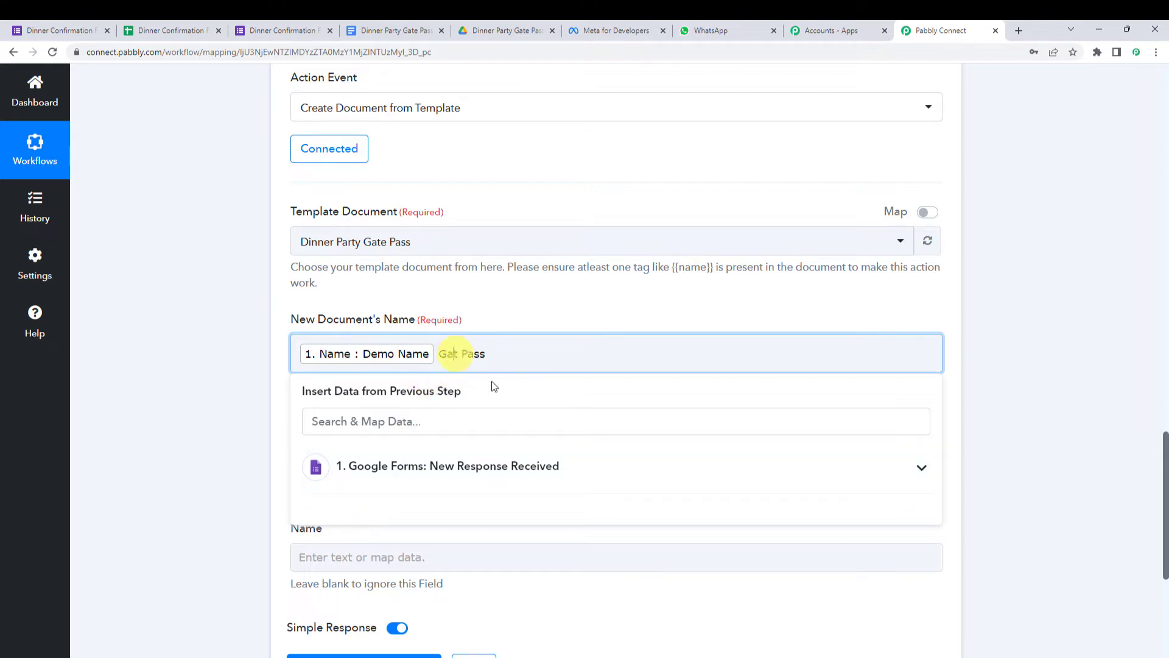
type("e")
left_click(223, 388)
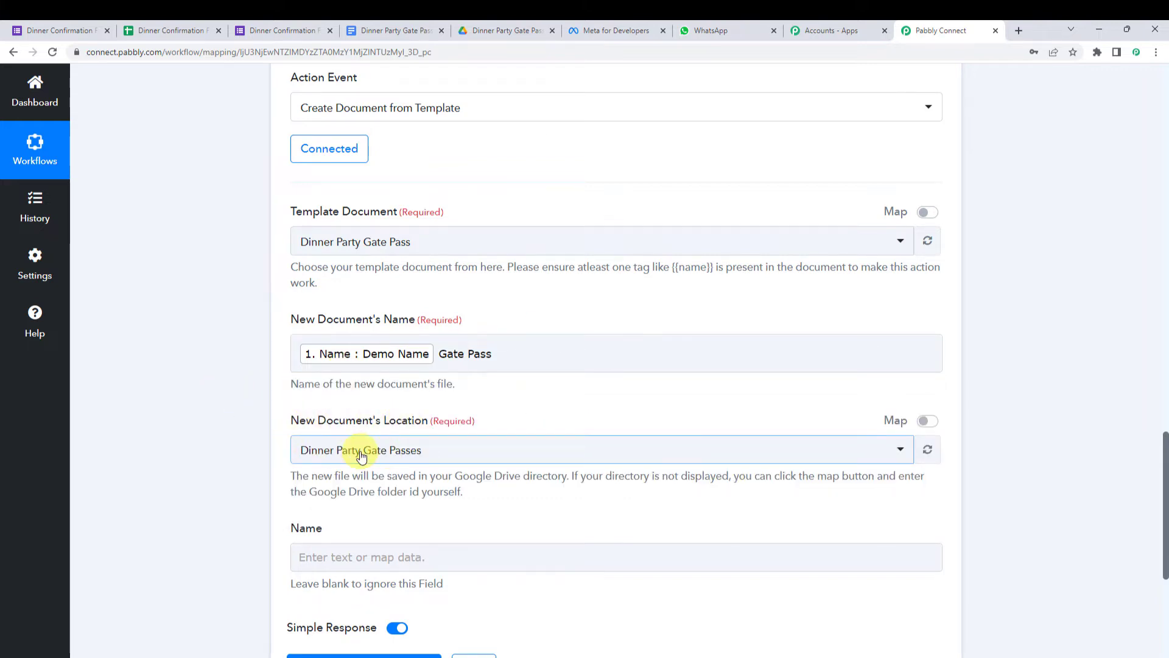
- Set the new document's location to the Dinner Party Gate Passes Drive folder
left_click(473, 368)
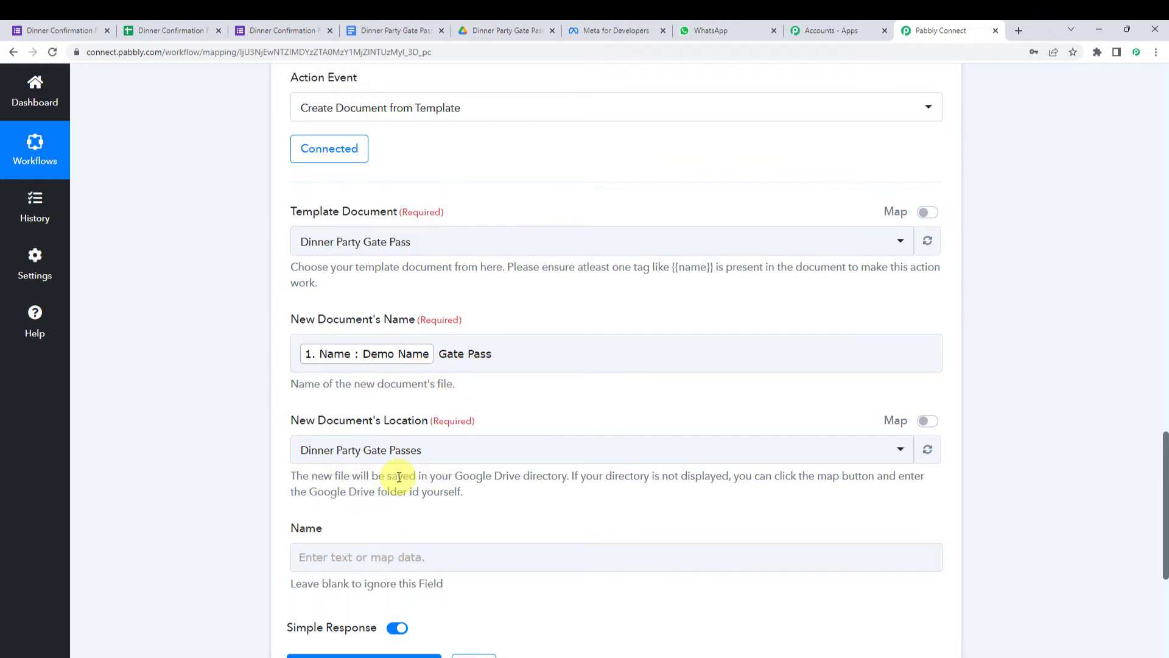
left_click(519, 34)
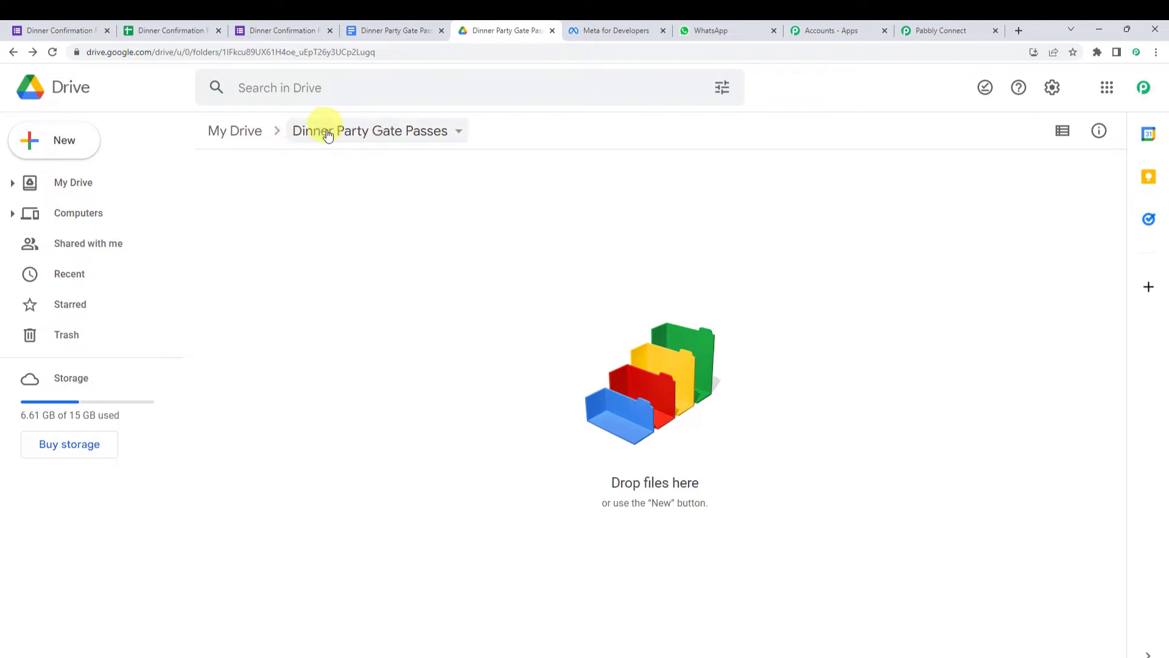
left_click(974, 28)
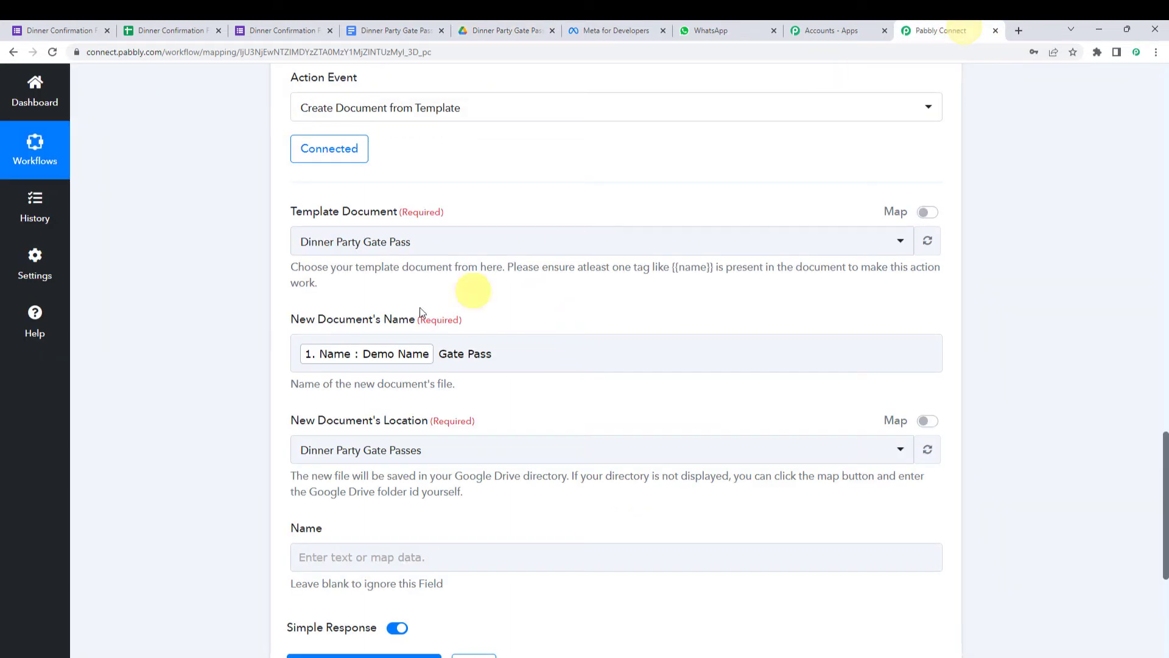
left_click(342, 453)
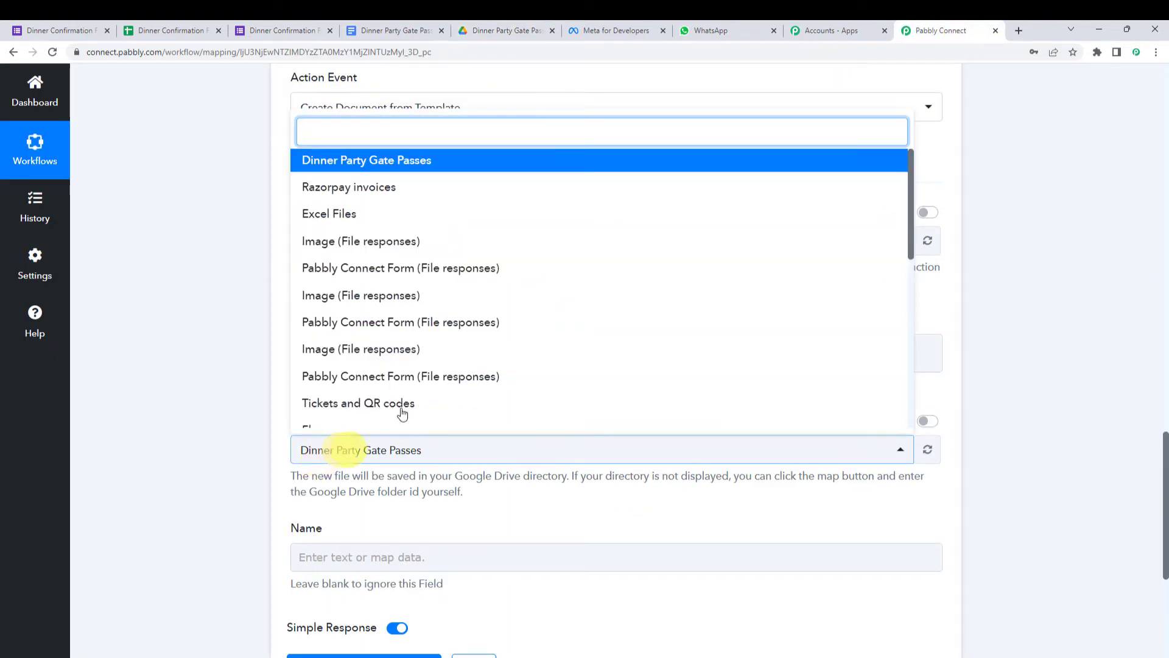
left_click(381, 171)
scroll(124, 429, "down", 3)
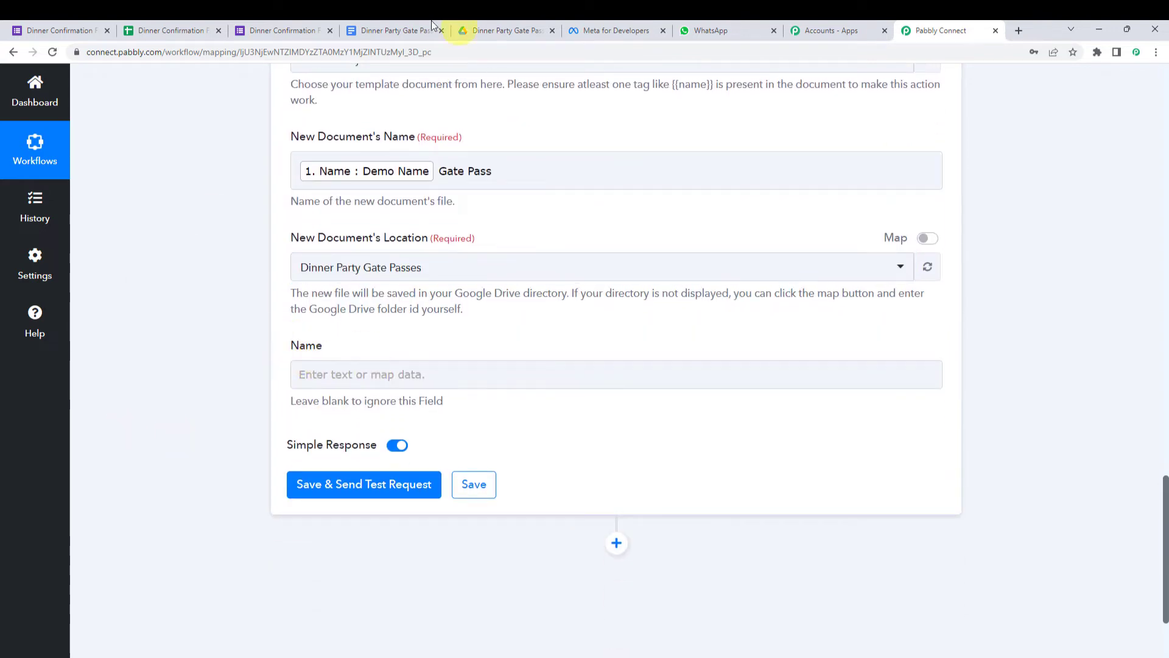
- Map the template's Name tag to the form's '1. Name : Demo Name' answer
left_click(367, 27)
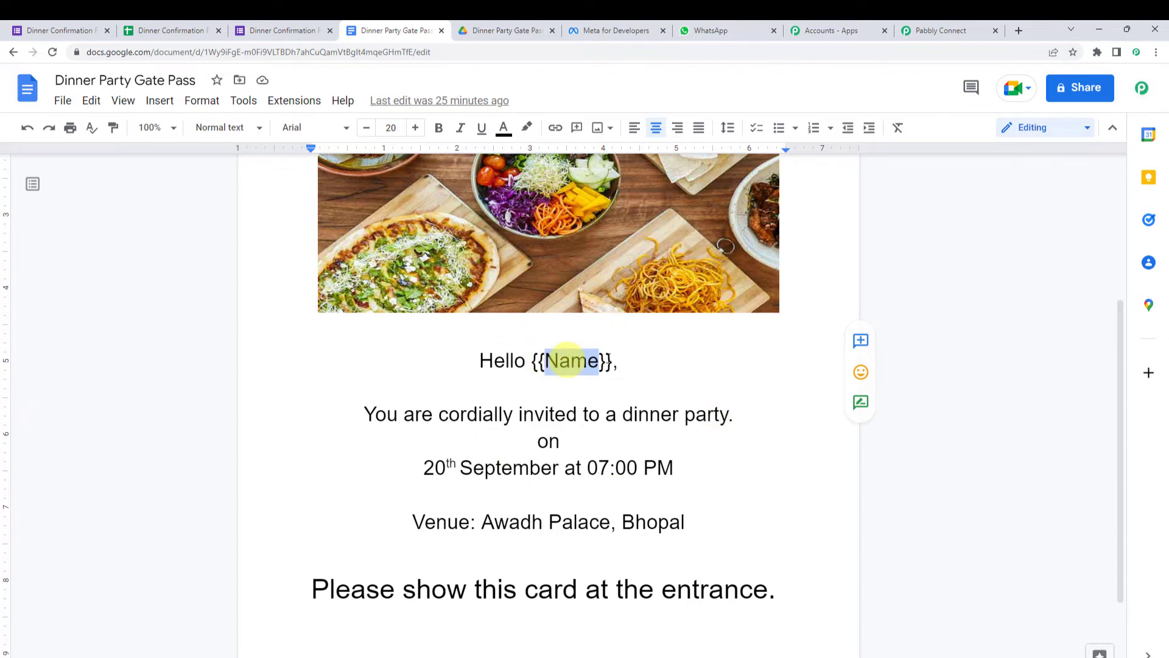
left_click(951, 28)
left_click(319, 385)
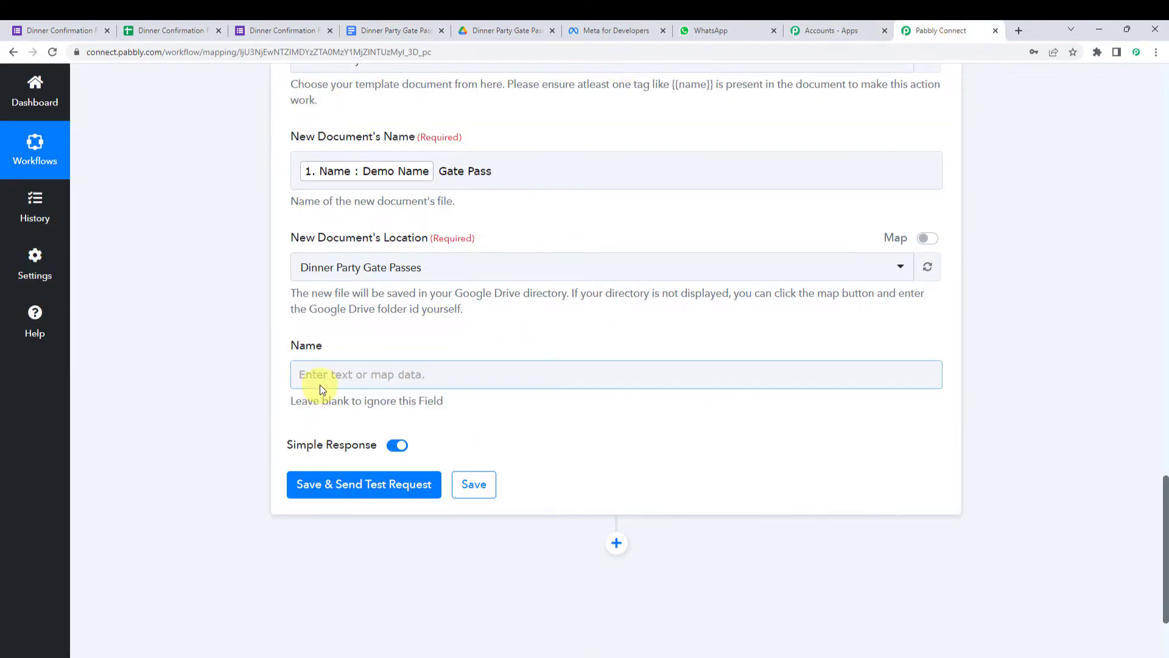
left_click(378, 482)
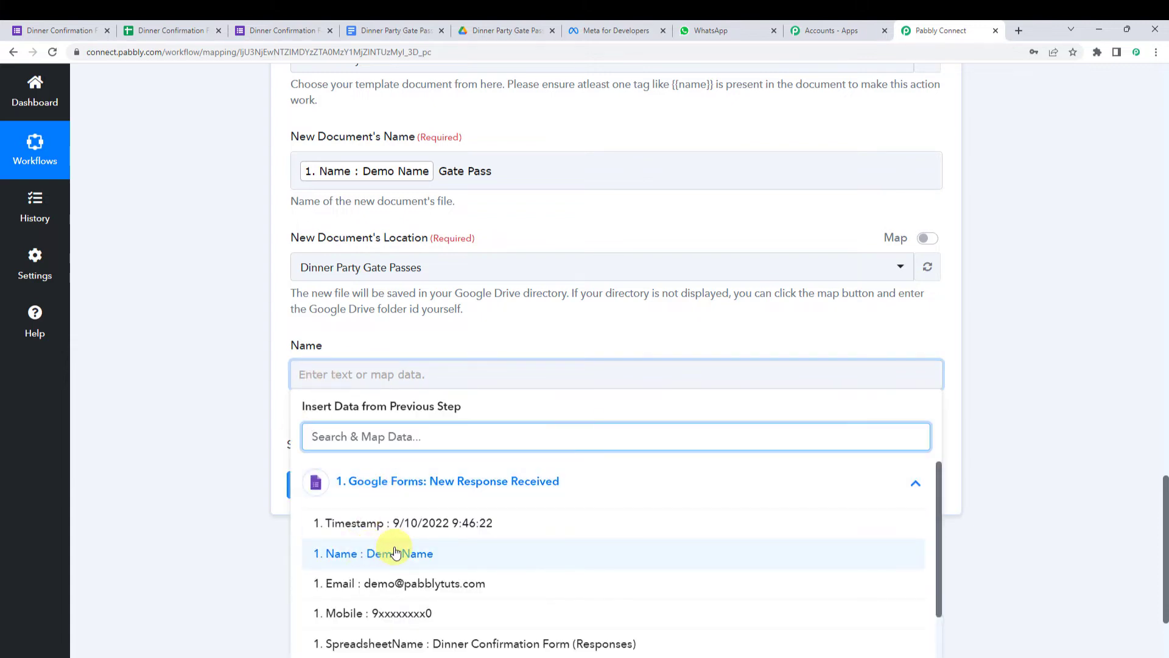
left_click(395, 553)
left_click(183, 382)
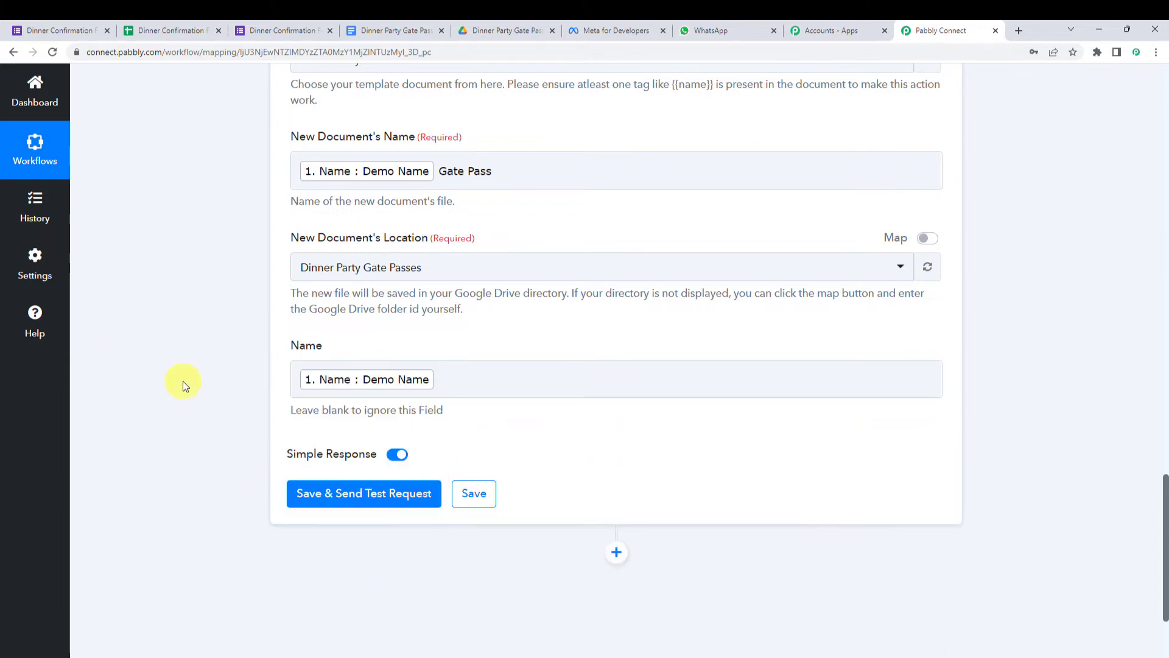
- Save and test the Google Docs step, then check the returned DocumentId and the new Drive file
left_click(327, 498)
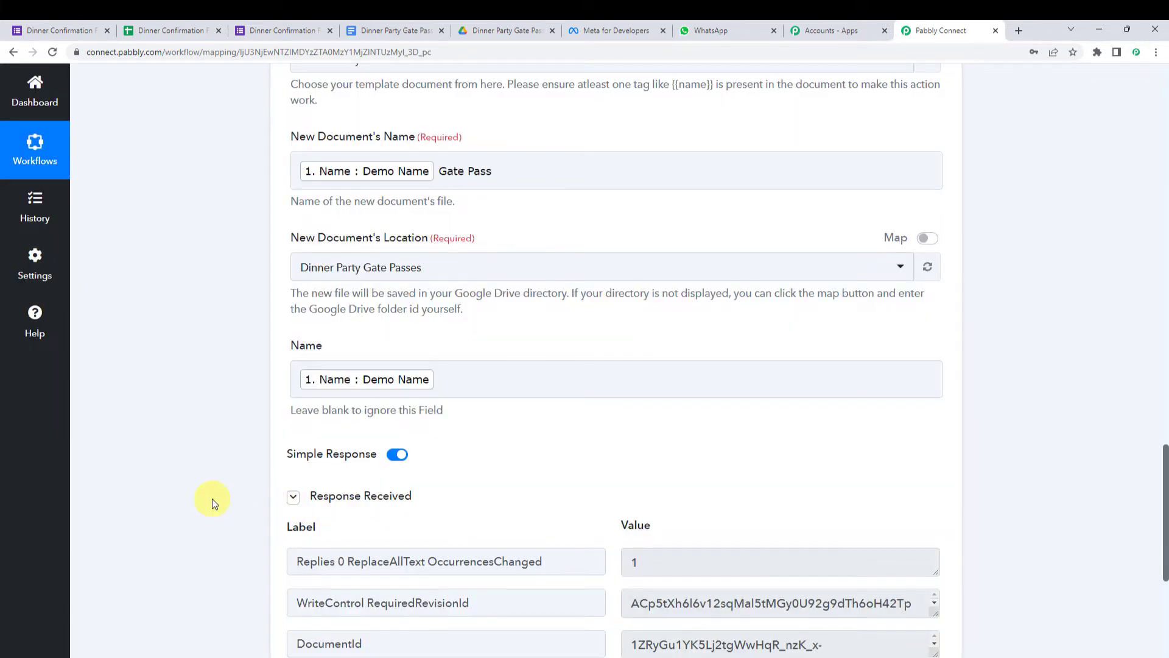
scroll(212, 499, "down", 3)
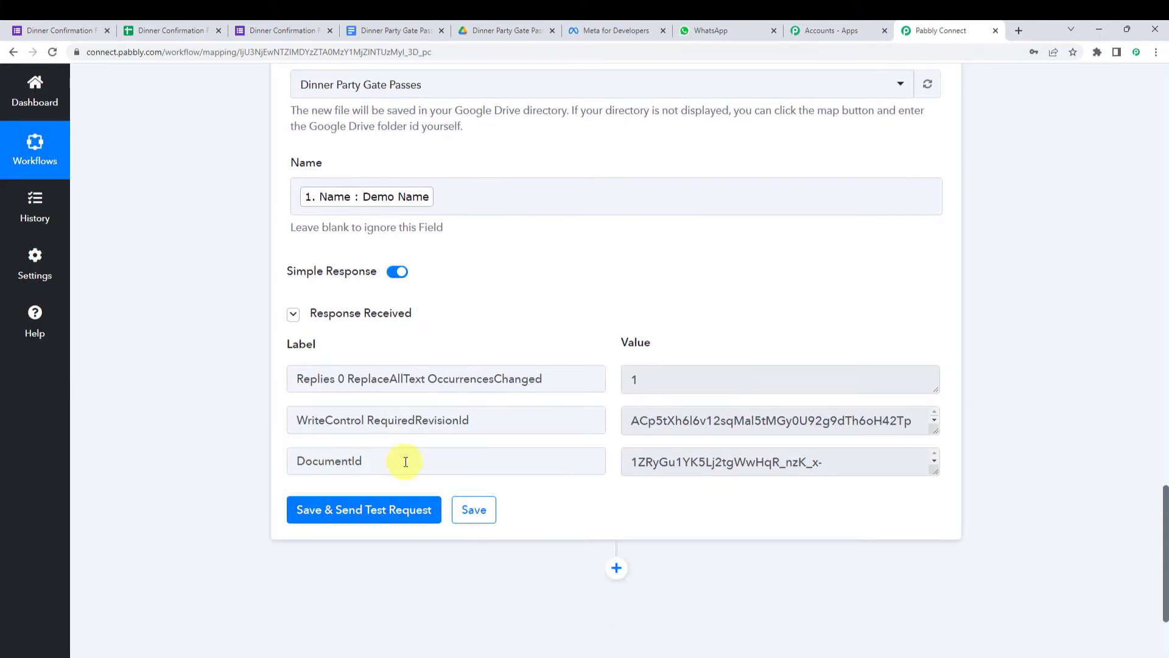
left_click_drag(406, 462, 271, 458)
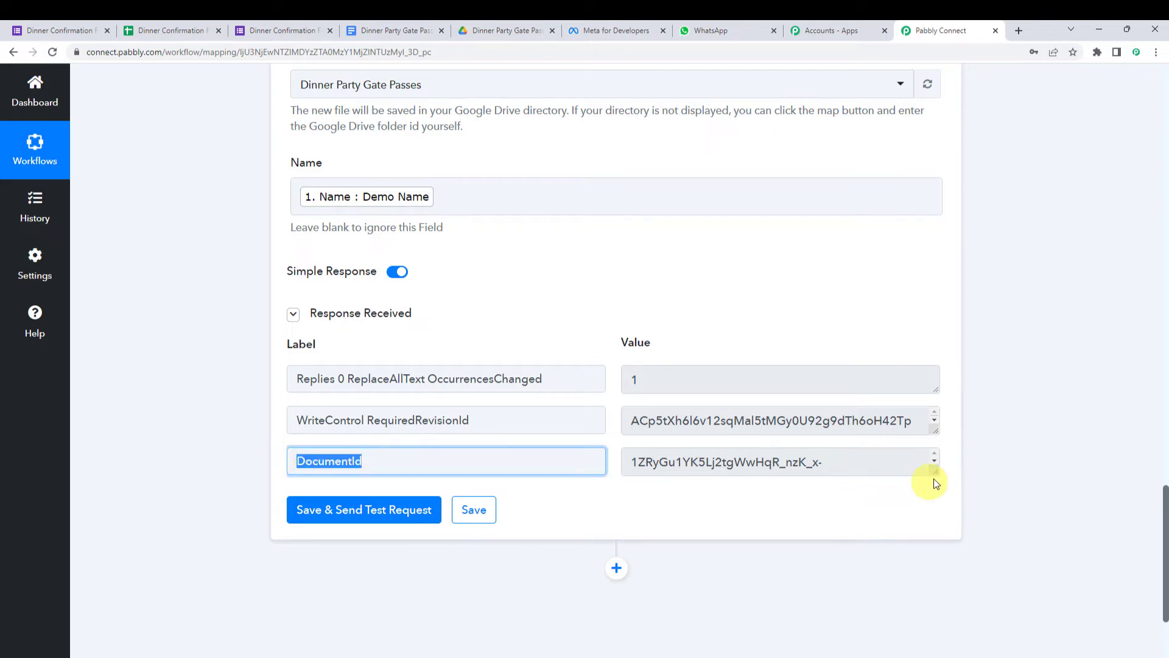
left_click_drag(935, 475, 936, 503)
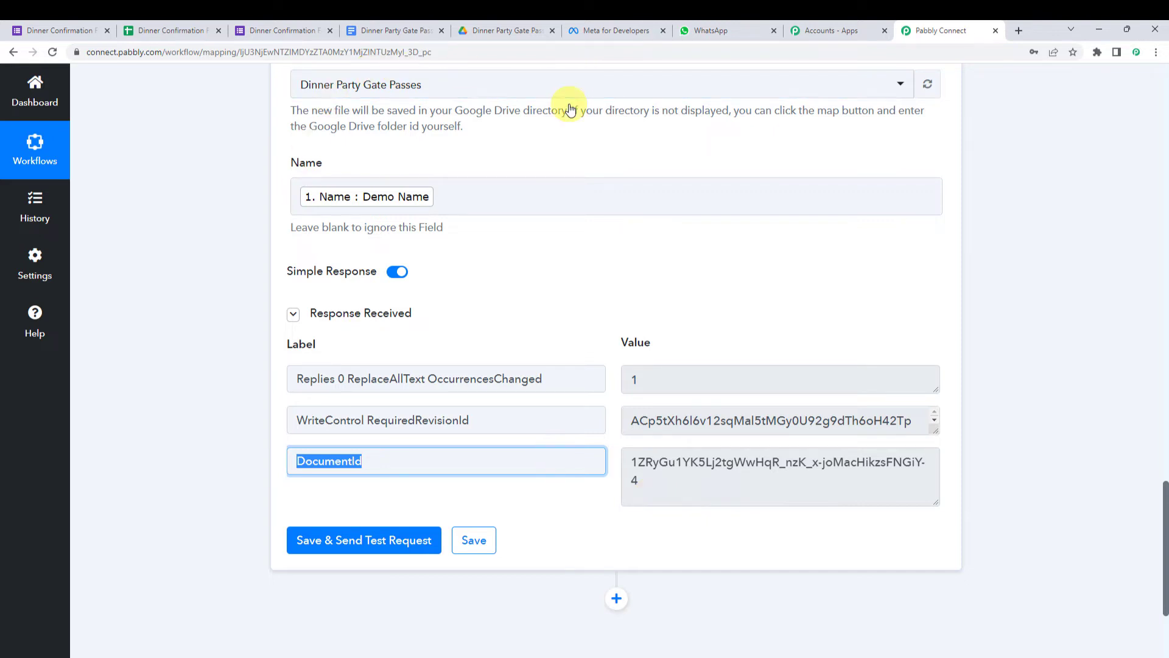
left_click(519, 27)
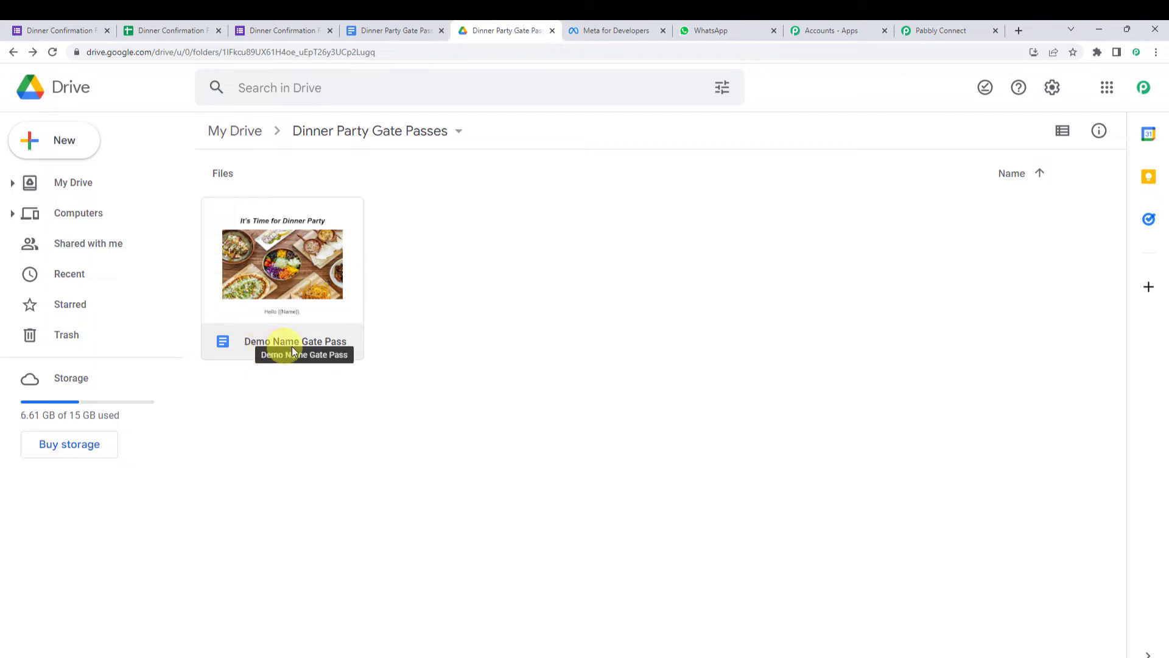
- Open the generated Demo Name Gate Pass document from its Drive folder
left_click(932, 29)
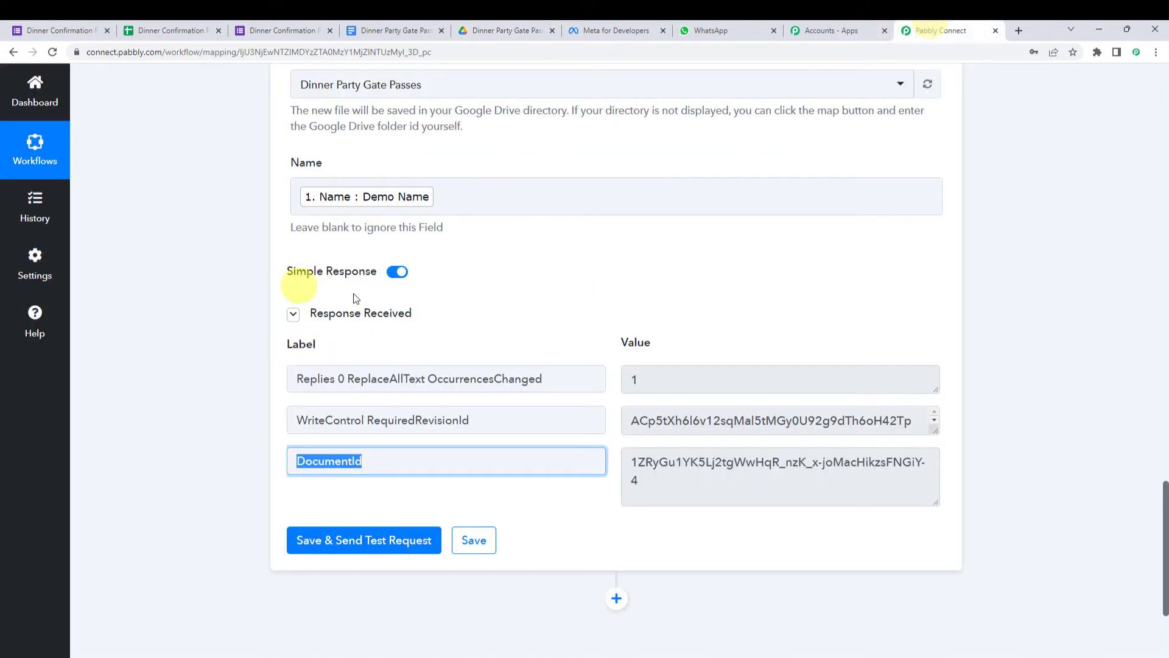
scroll(283, 329, "up", 4)
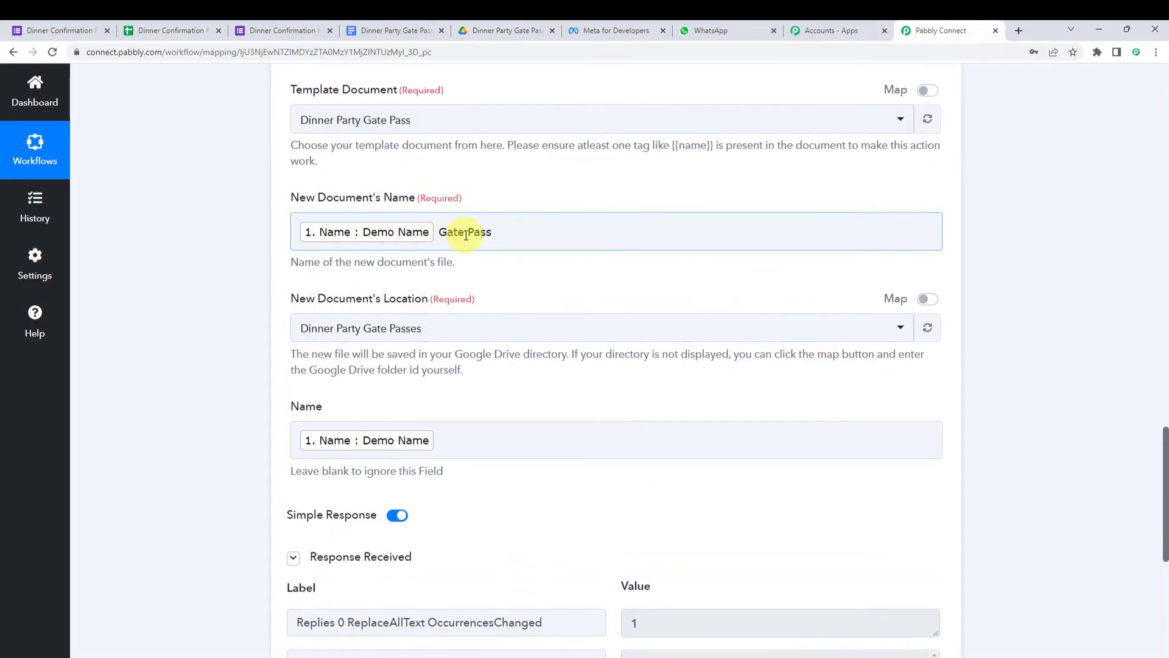
left_click(509, 28)
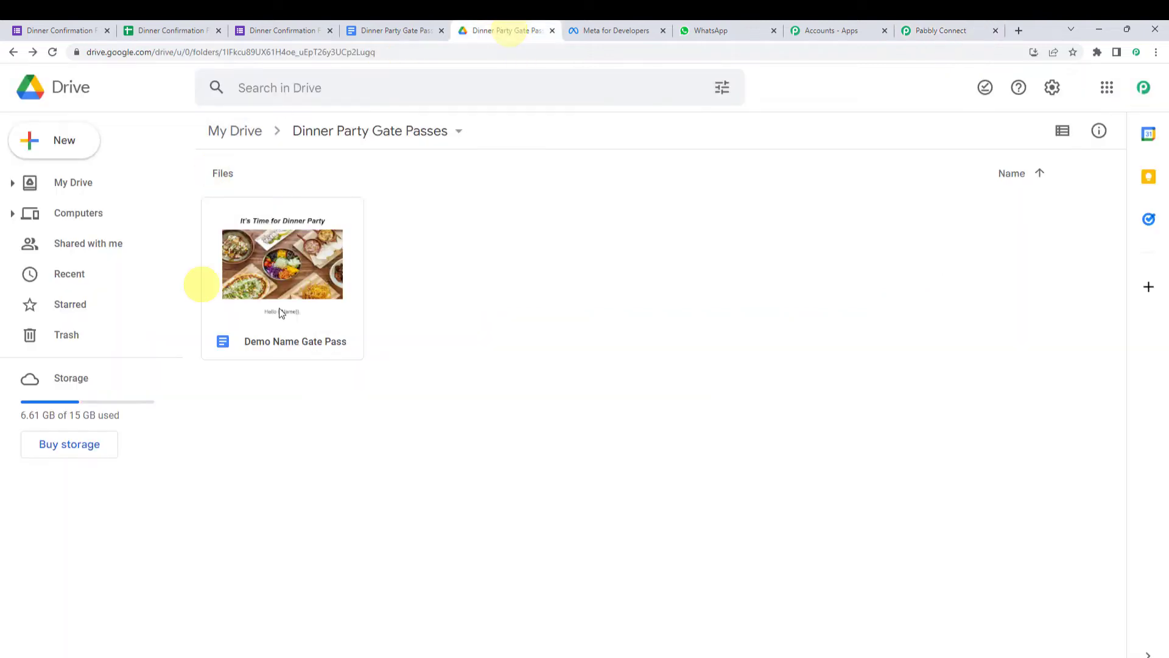
double_click(285, 273)
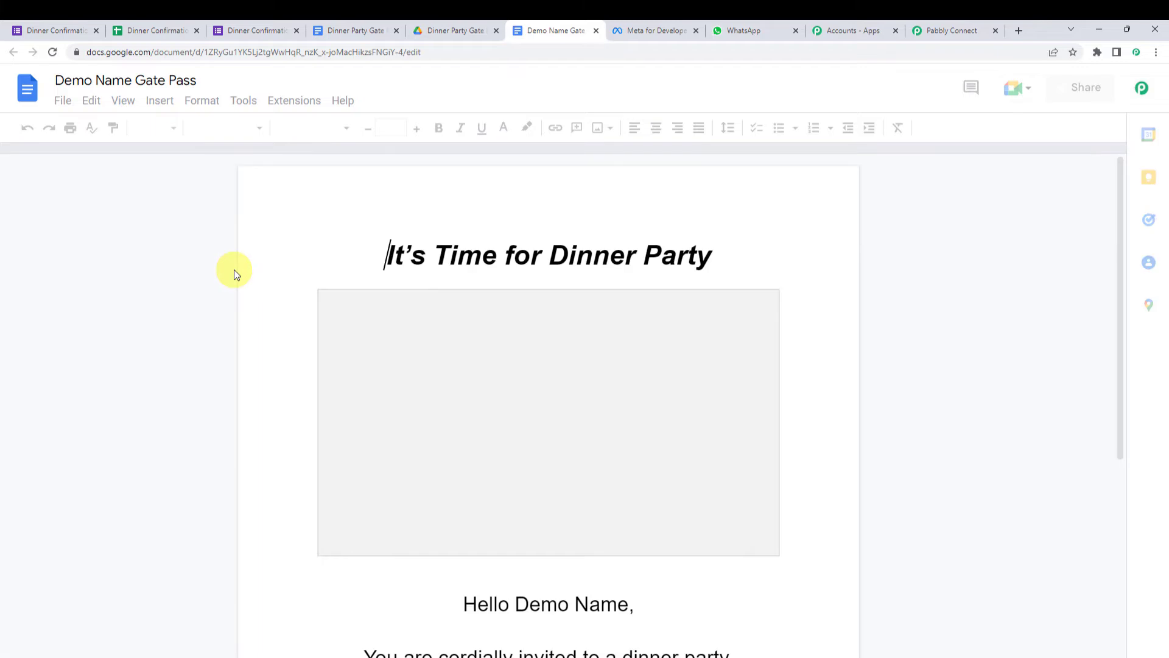
- Check the greeting 'Hello Demo Name,' against the workflow's Name field, then close the document
scroll(234, 269, "down", 2)
scroll(234, 274, "up", 2)
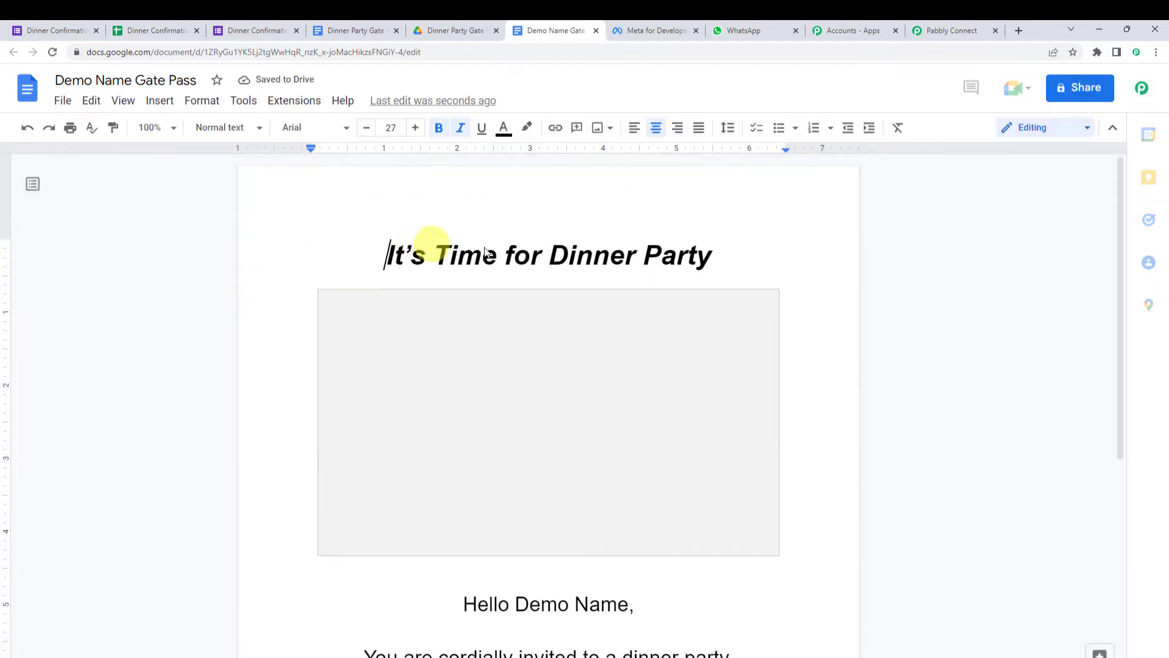
scroll(501, 424, "down", 3)
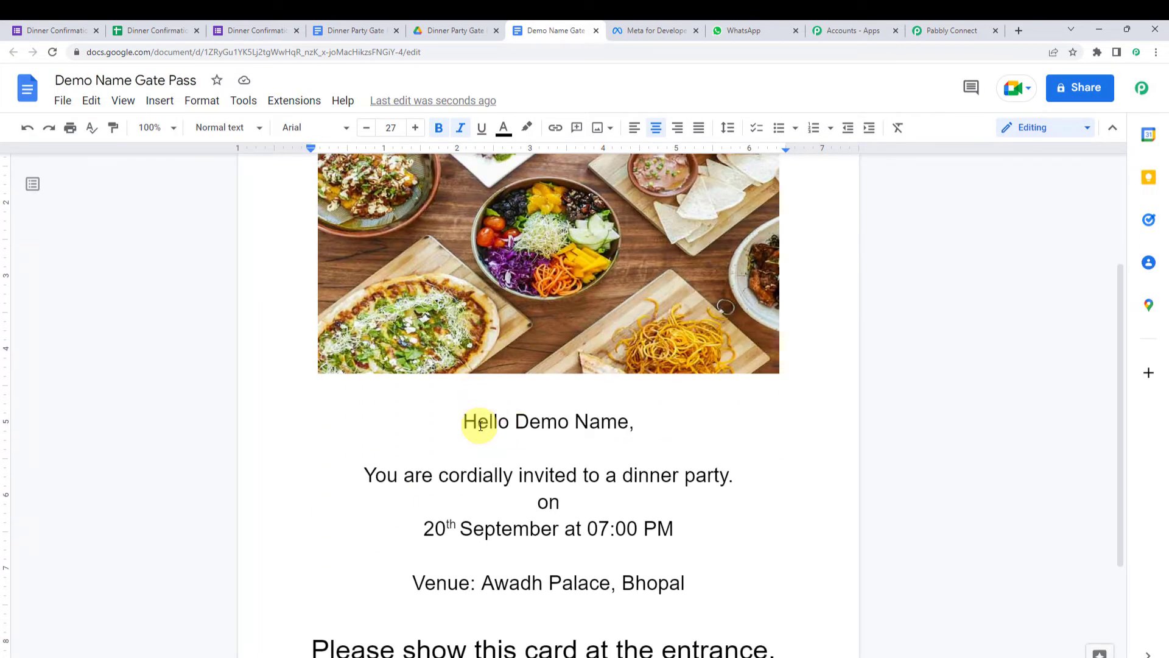
left_click_drag(517, 423, 631, 425)
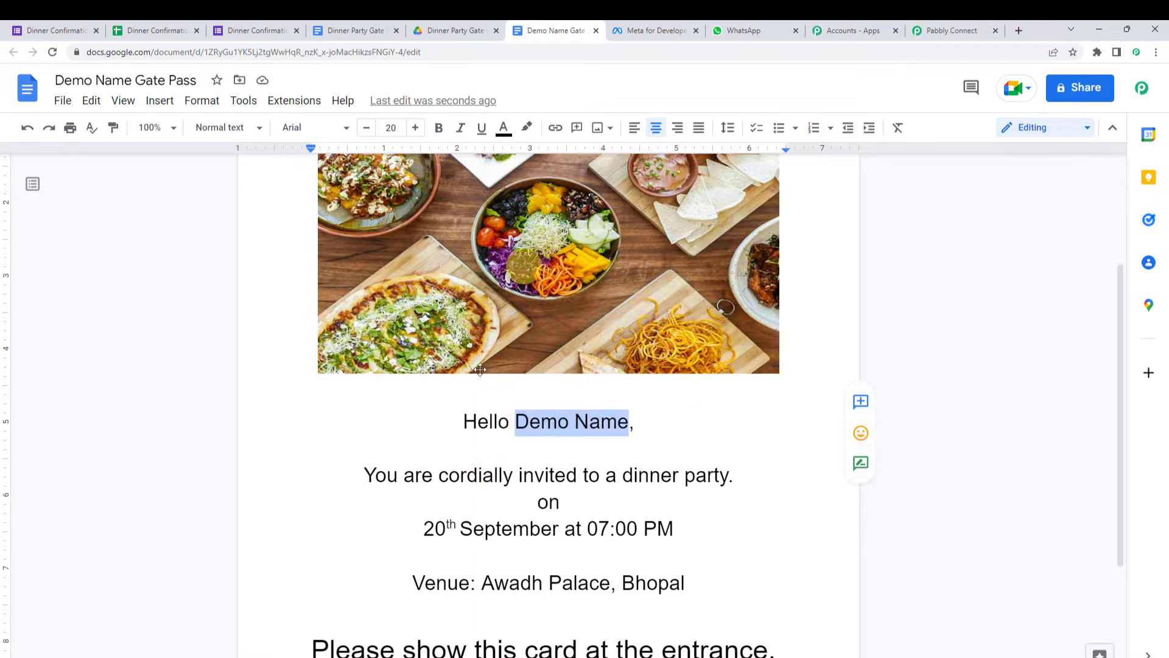
left_click(948, 32)
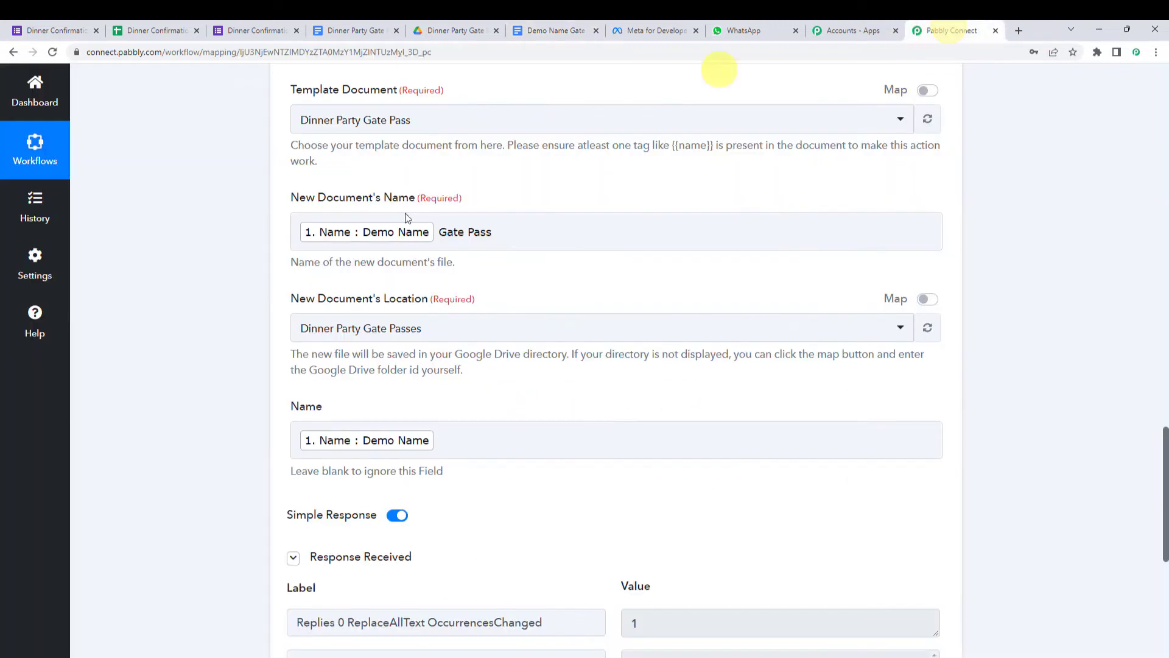
left_click(314, 442)
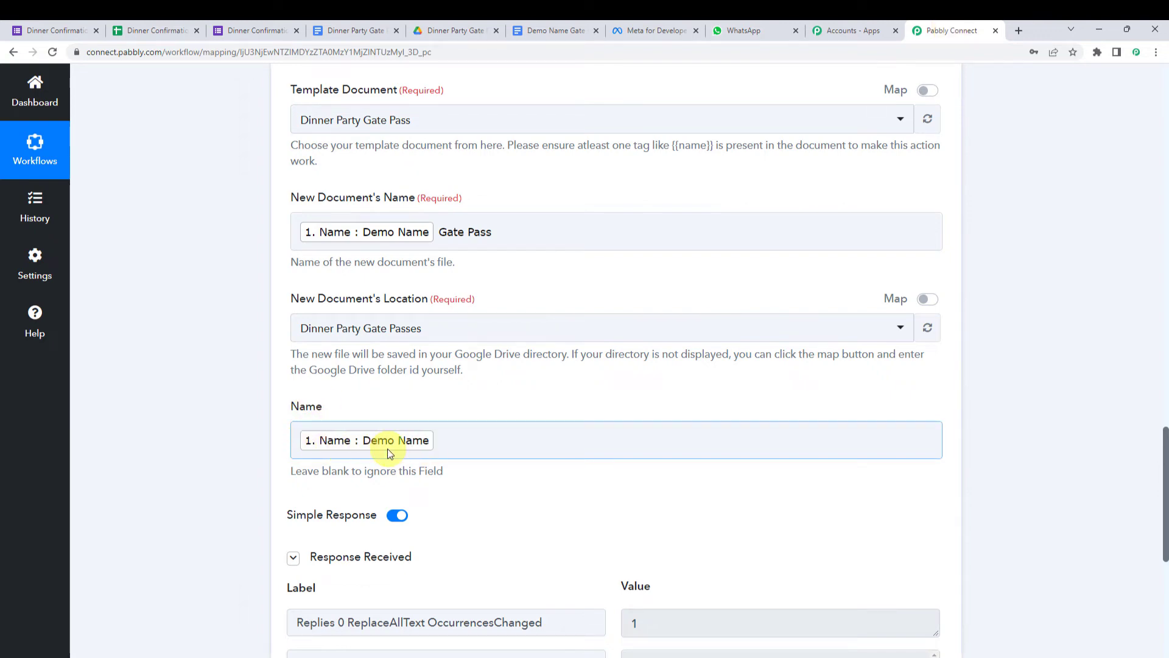
left_click(554, 32)
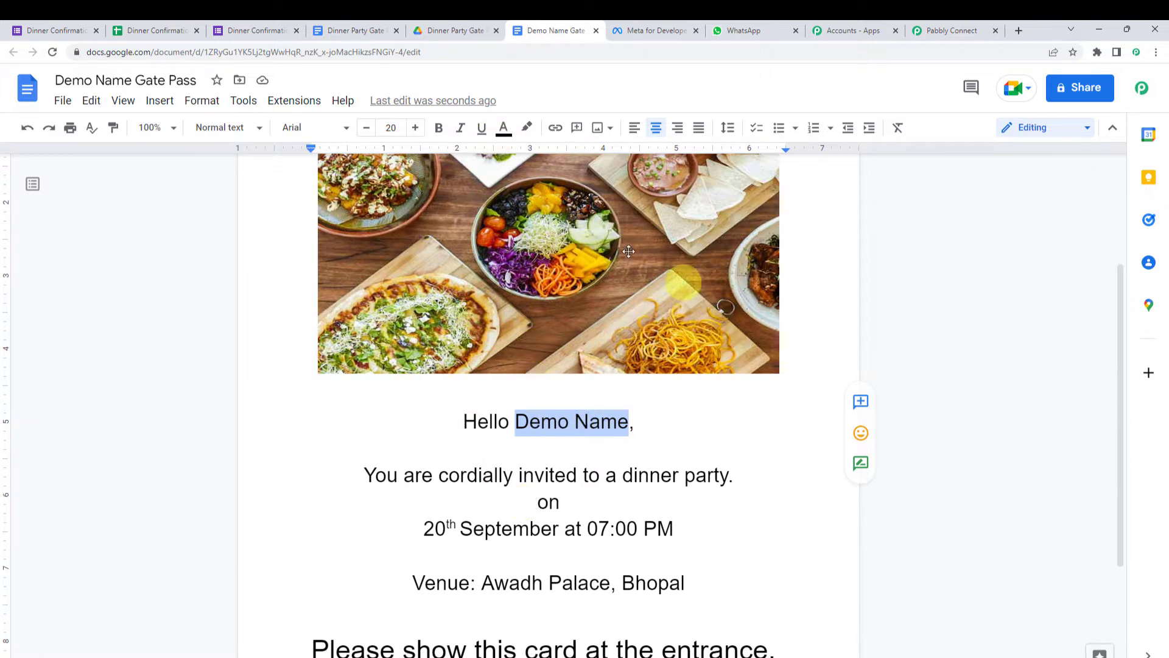
left_click(595, 30)
left_click(961, 29)
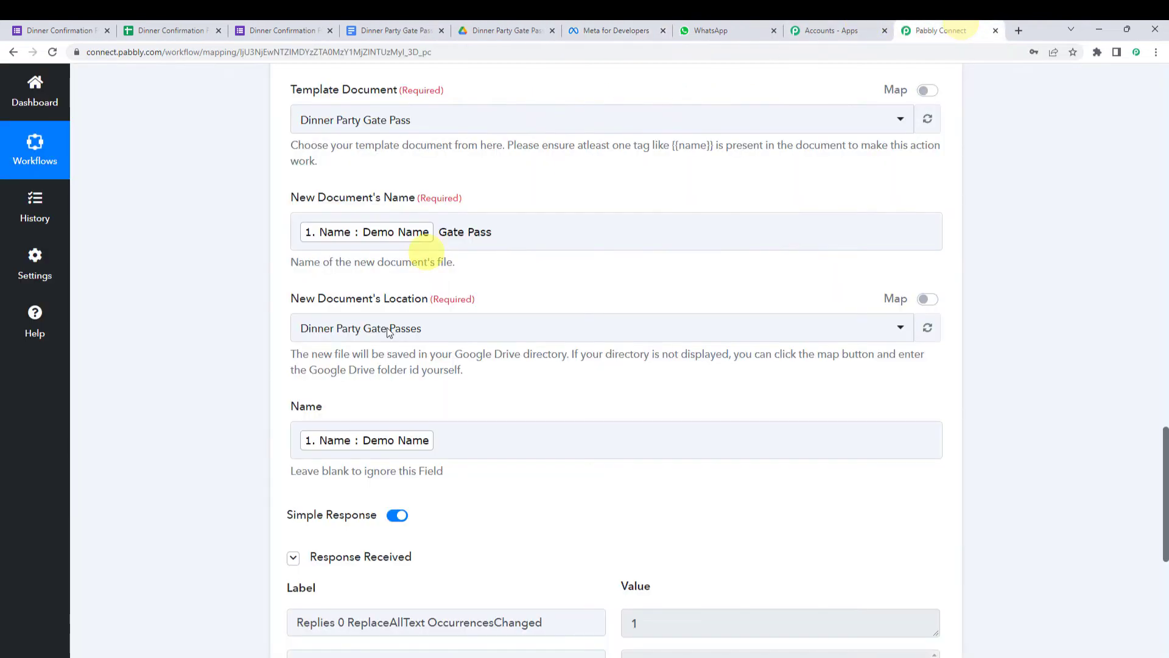
- Add a Google Drive action step and search its action events for 'shar'
scroll(210, 476, "down", 1)
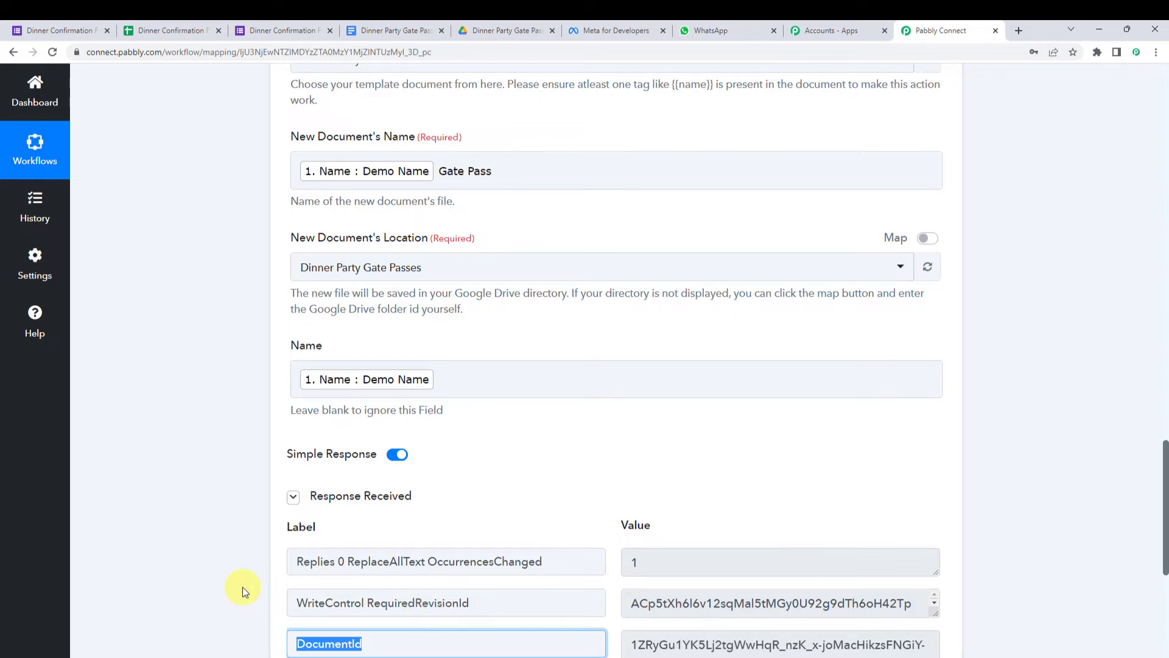
scroll(243, 587, "down", 7)
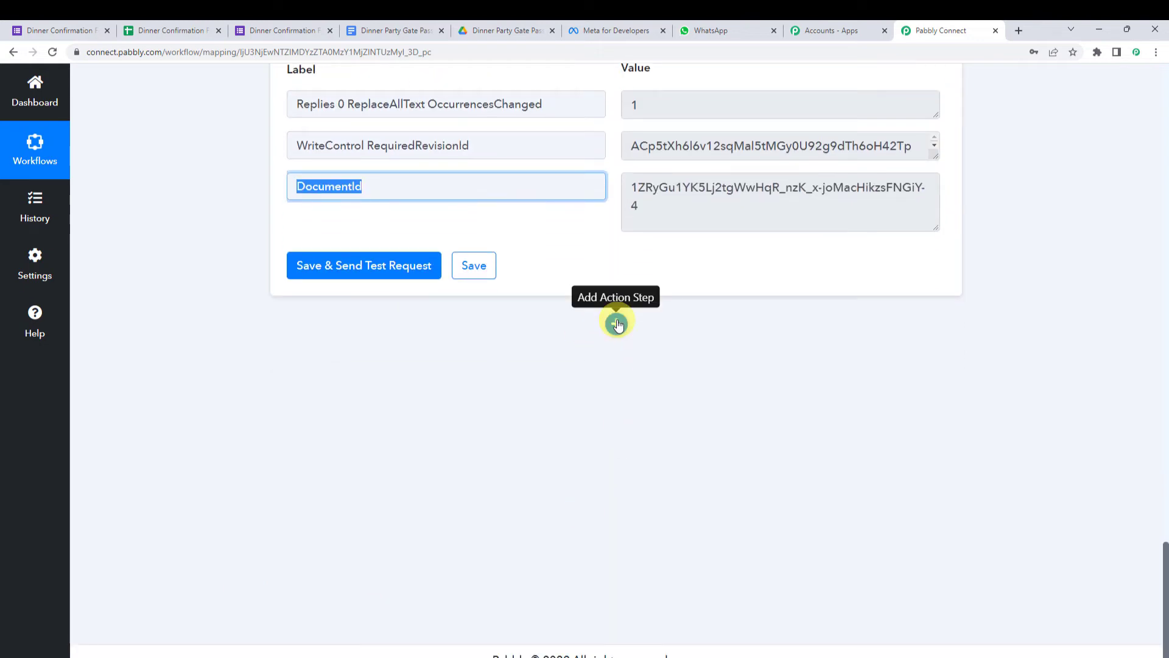
left_click(617, 323)
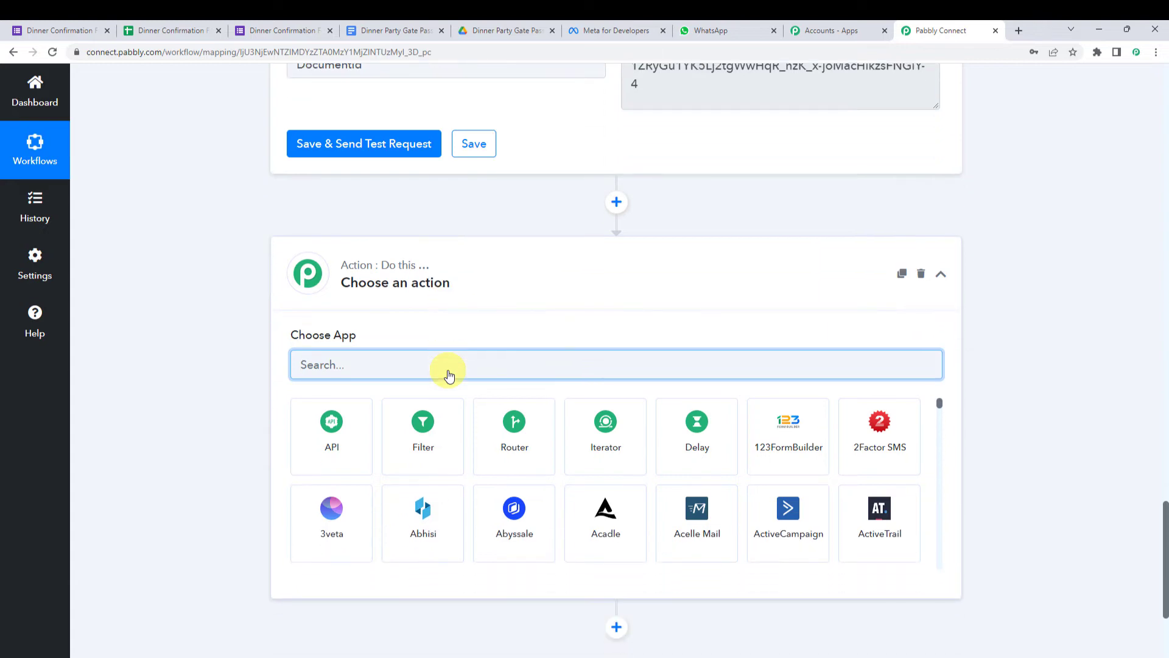
type("Google ")
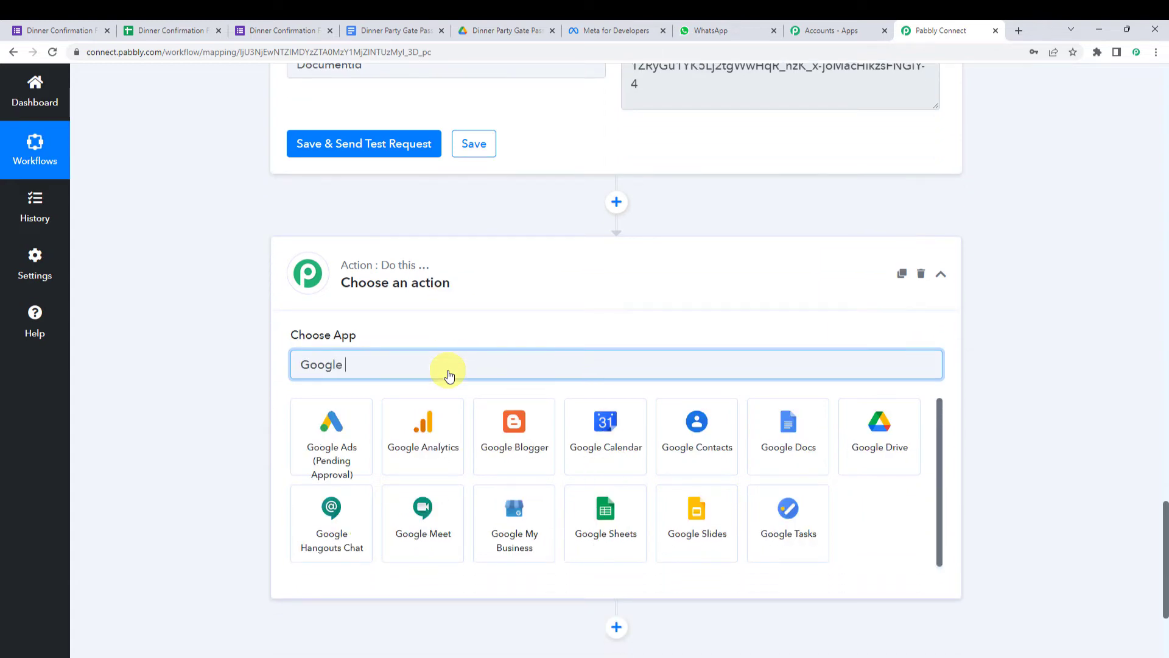
type("D")
left_click(429, 432)
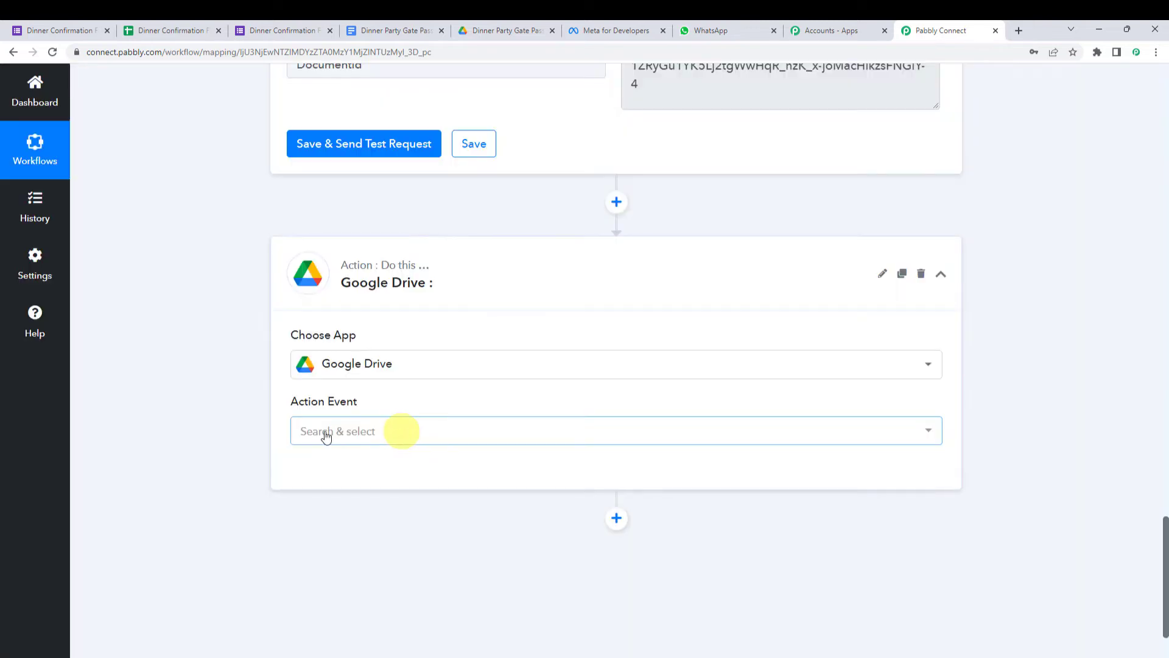
left_click(305, 433)
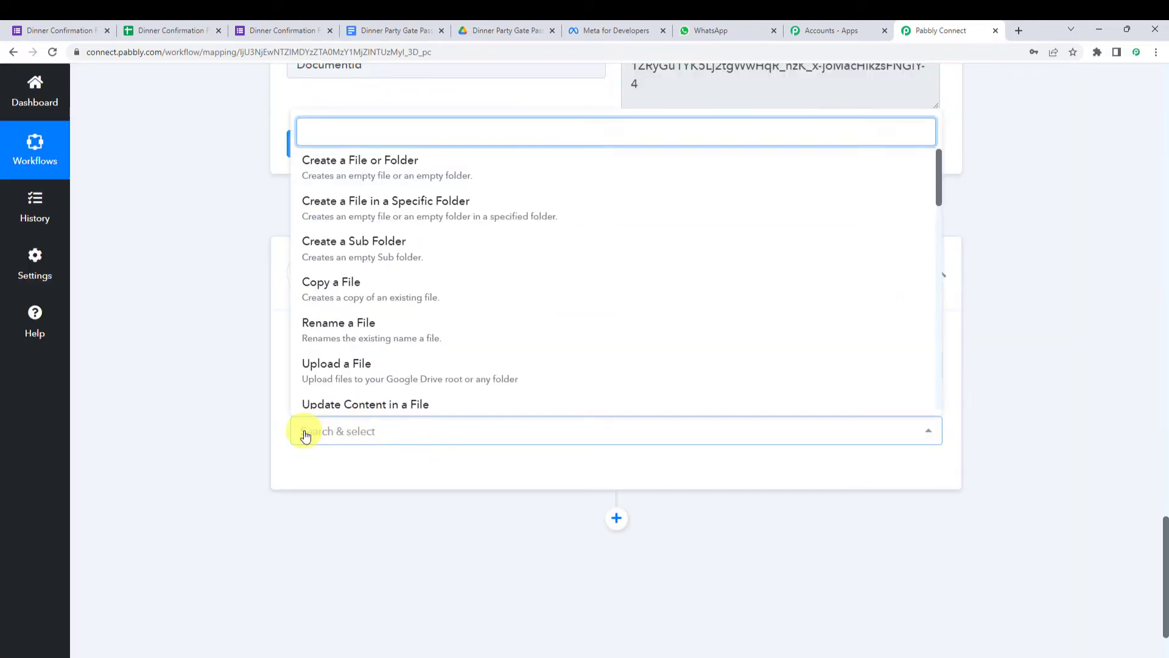
type("share")
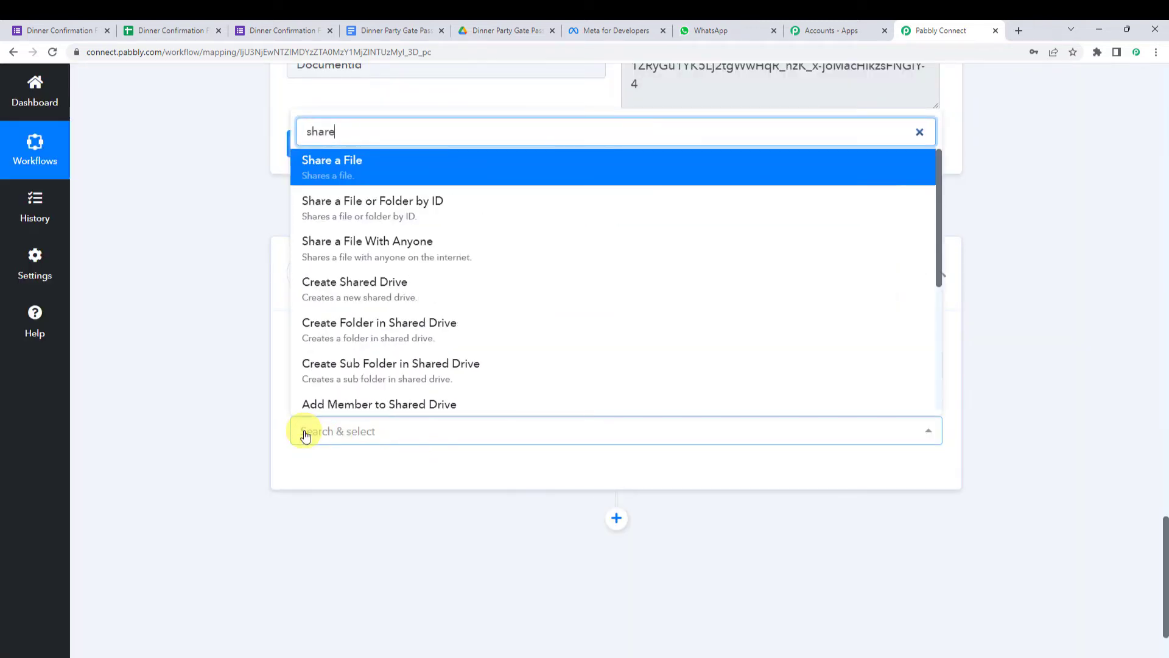
- Set the Drive step to Share a File With Anyone and authorise a new Google Drive connection
left_click(420, 251)
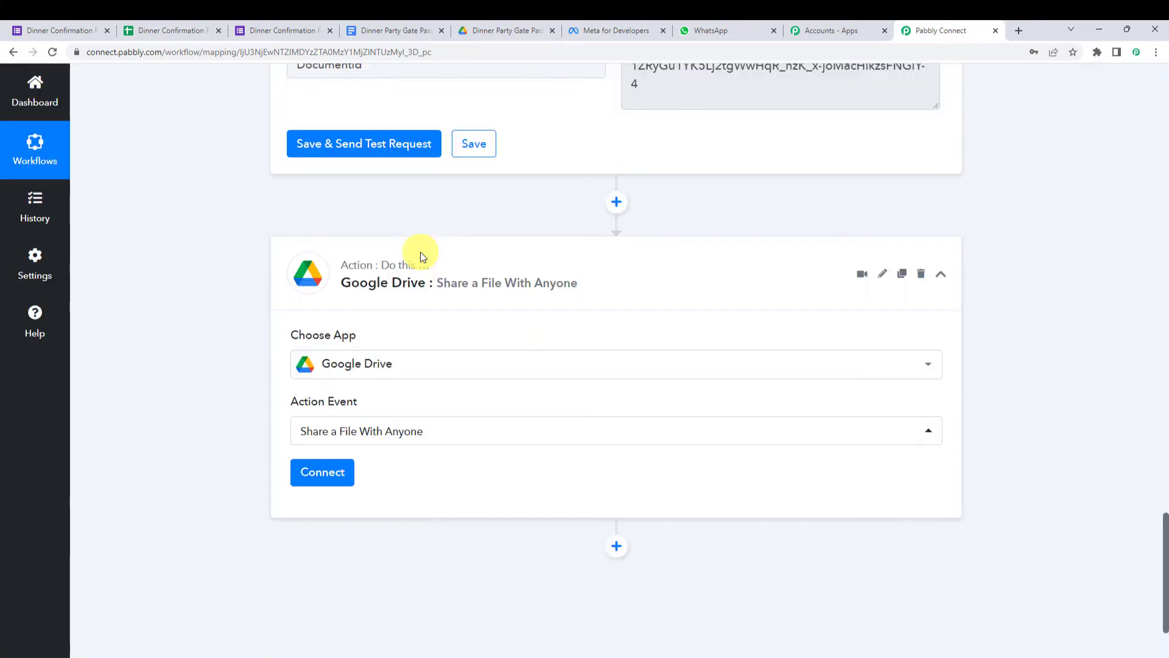
left_click(321, 469)
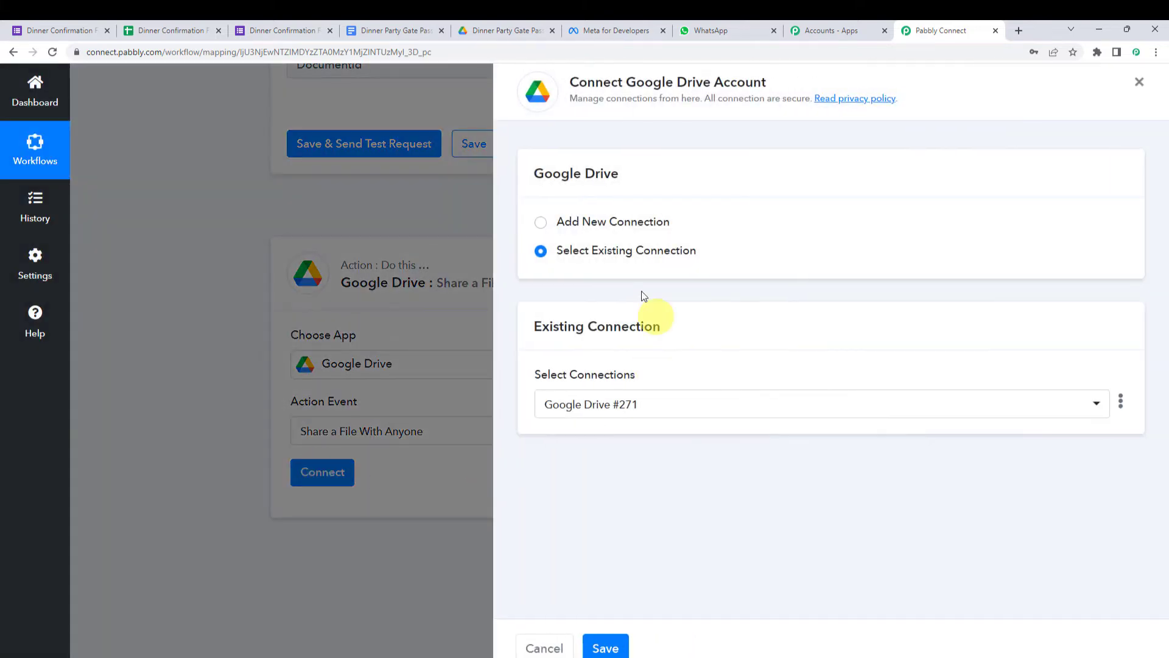
left_click(599, 226)
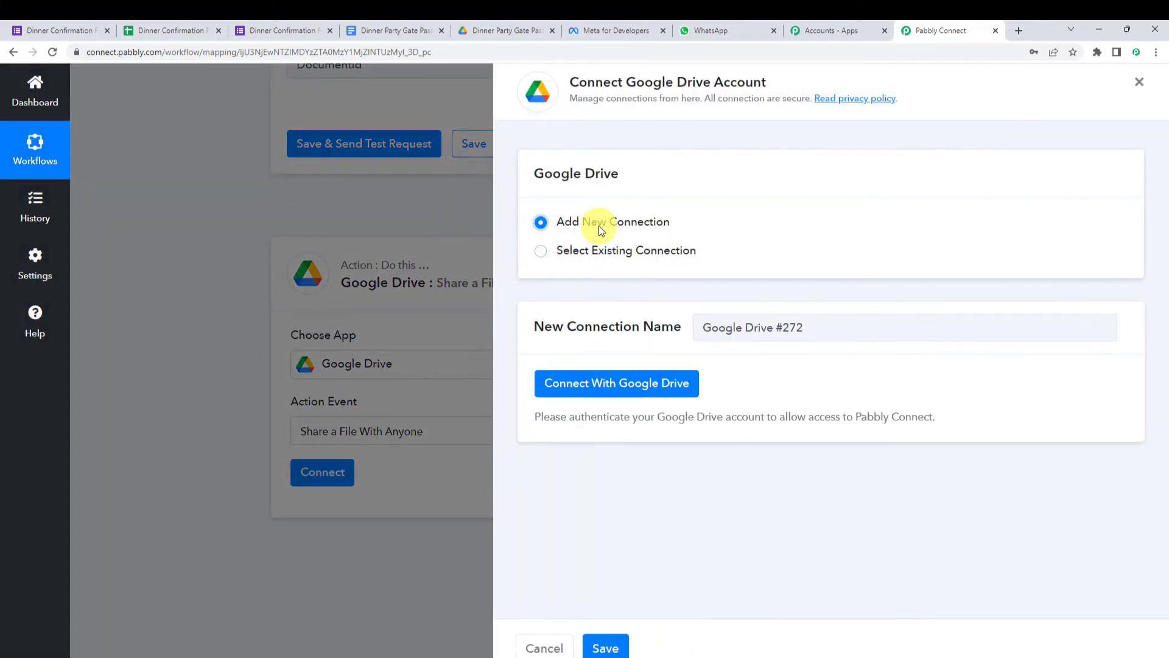
left_click(663, 391)
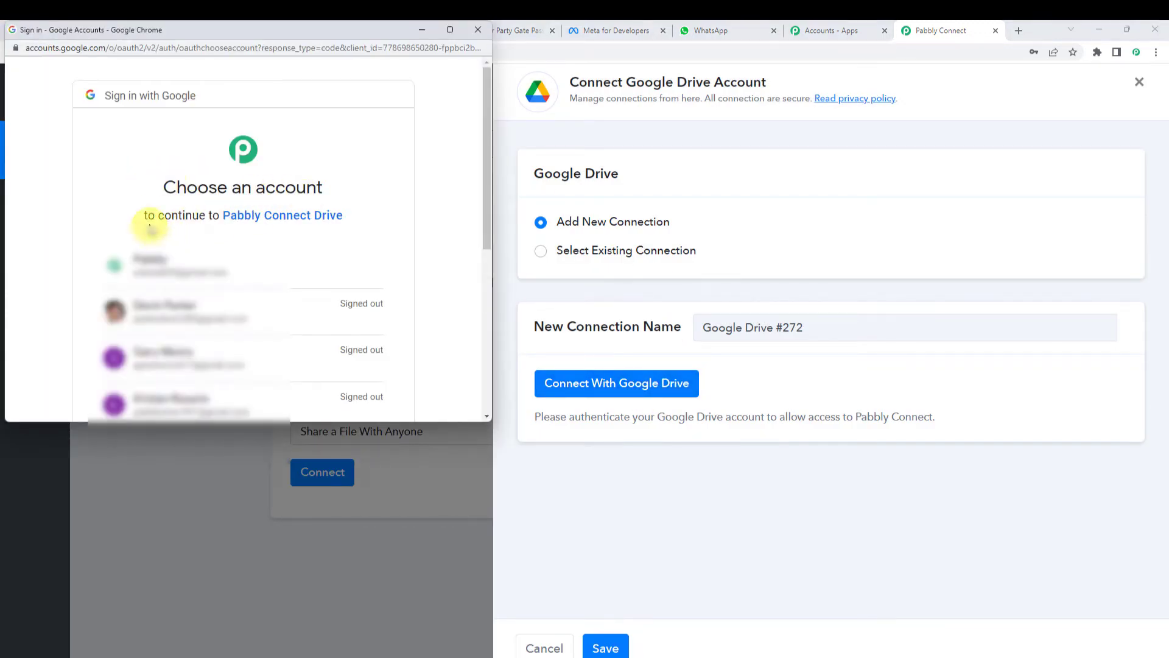
left_click(159, 264)
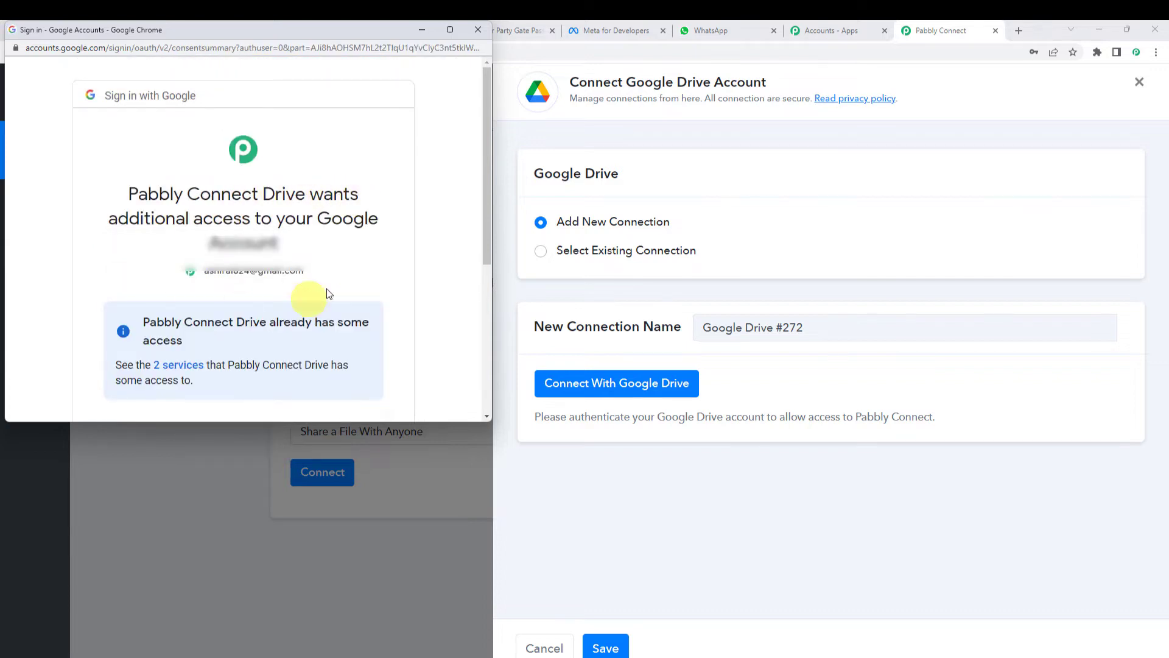
scroll(341, 310, "down", 1)
scroll(352, 319, "down", 3)
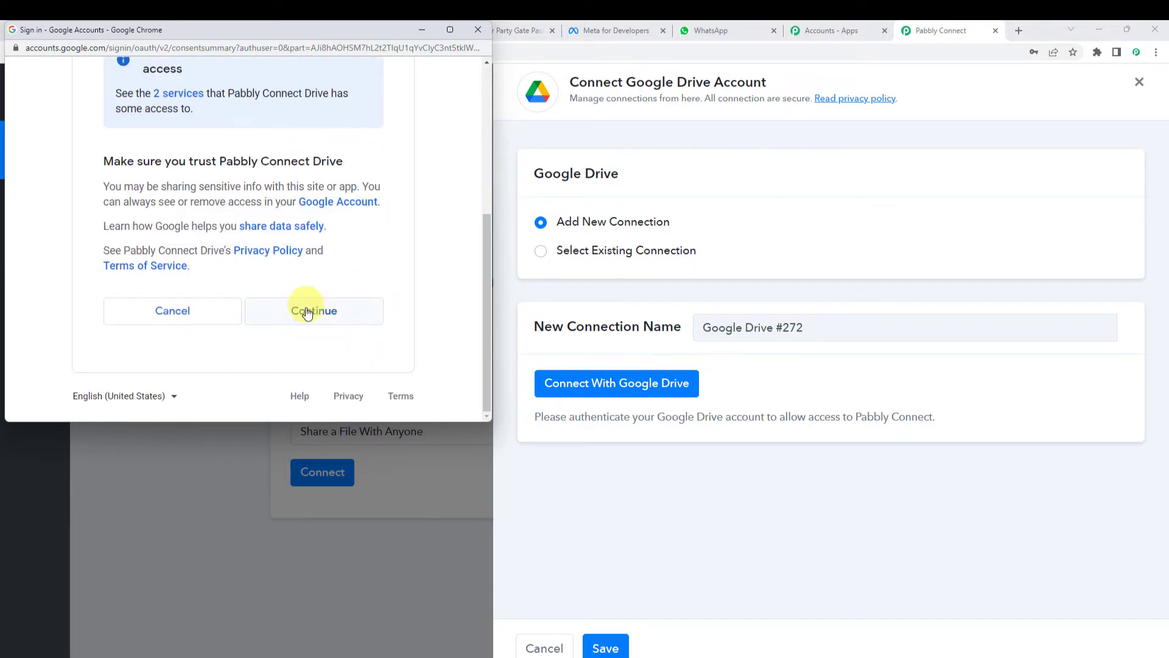
left_click(309, 312)
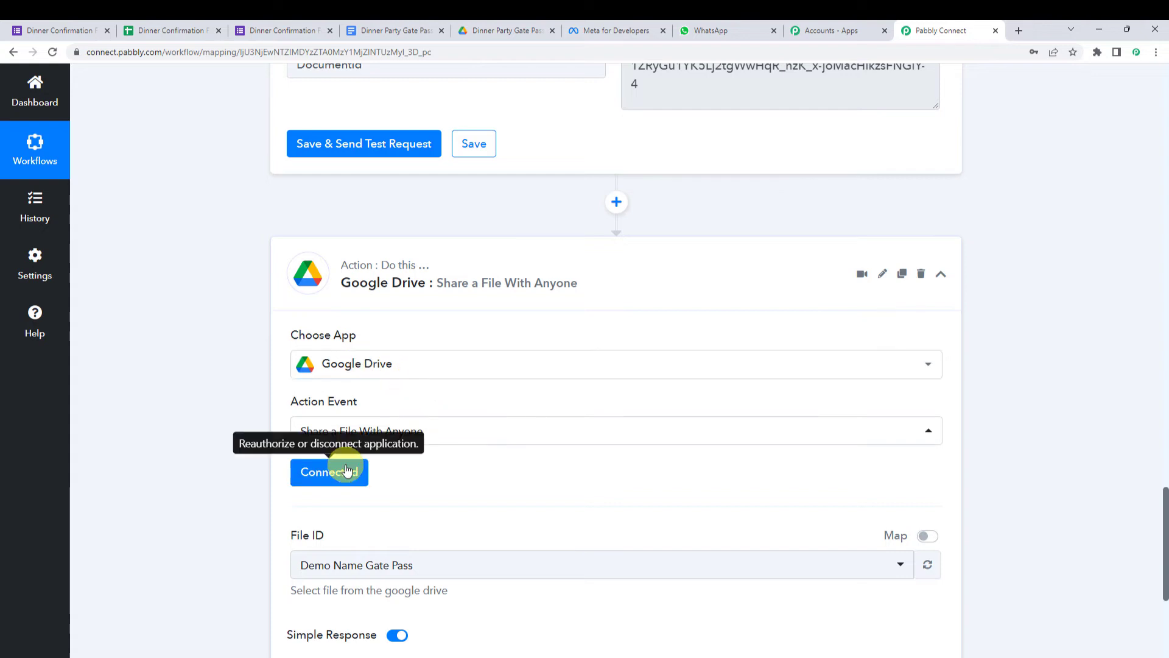
- Look up the DocumentId value in the Google Docs step's output
scroll(485, 465, "down", 2)
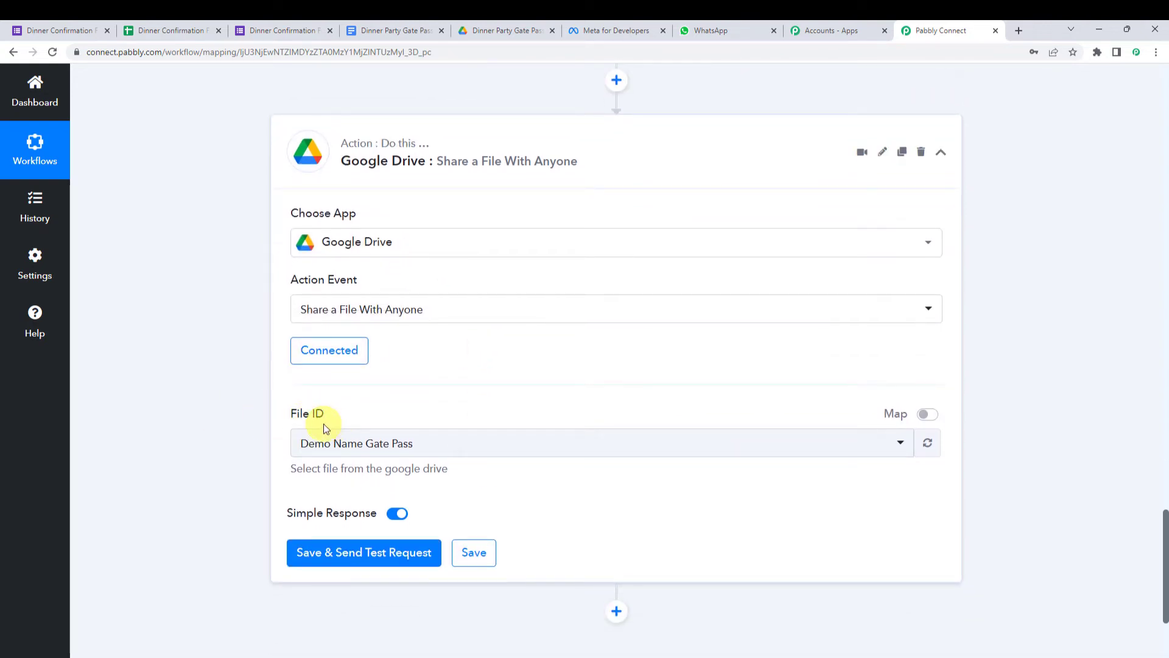
scroll(213, 420, "up", 7)
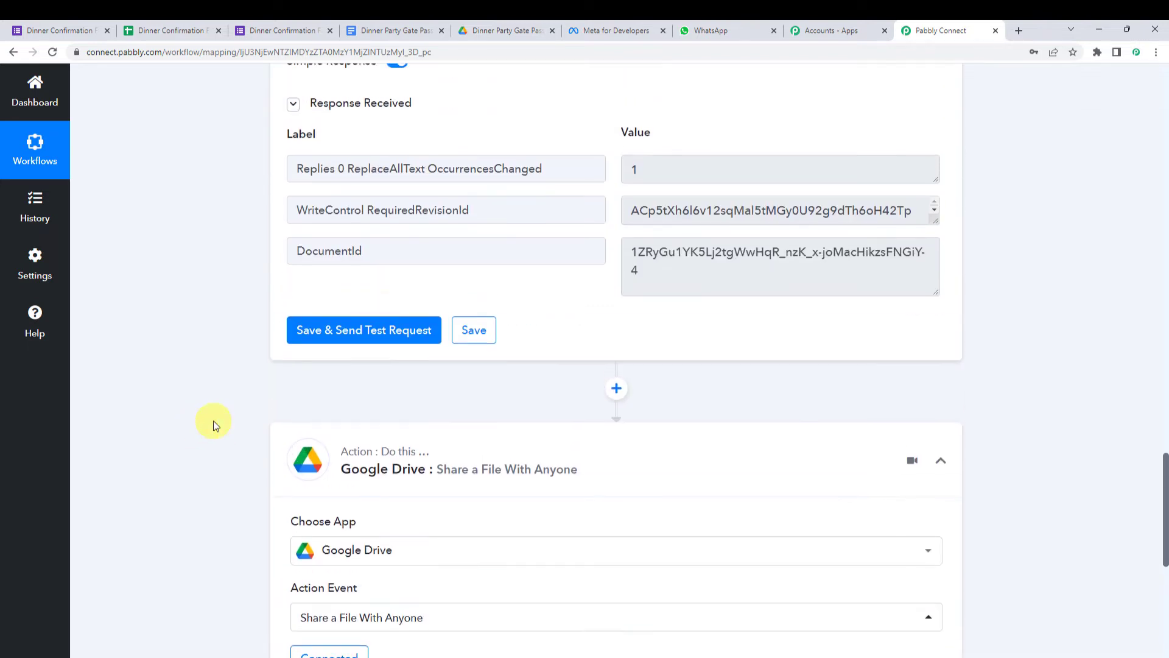
double_click(425, 376)
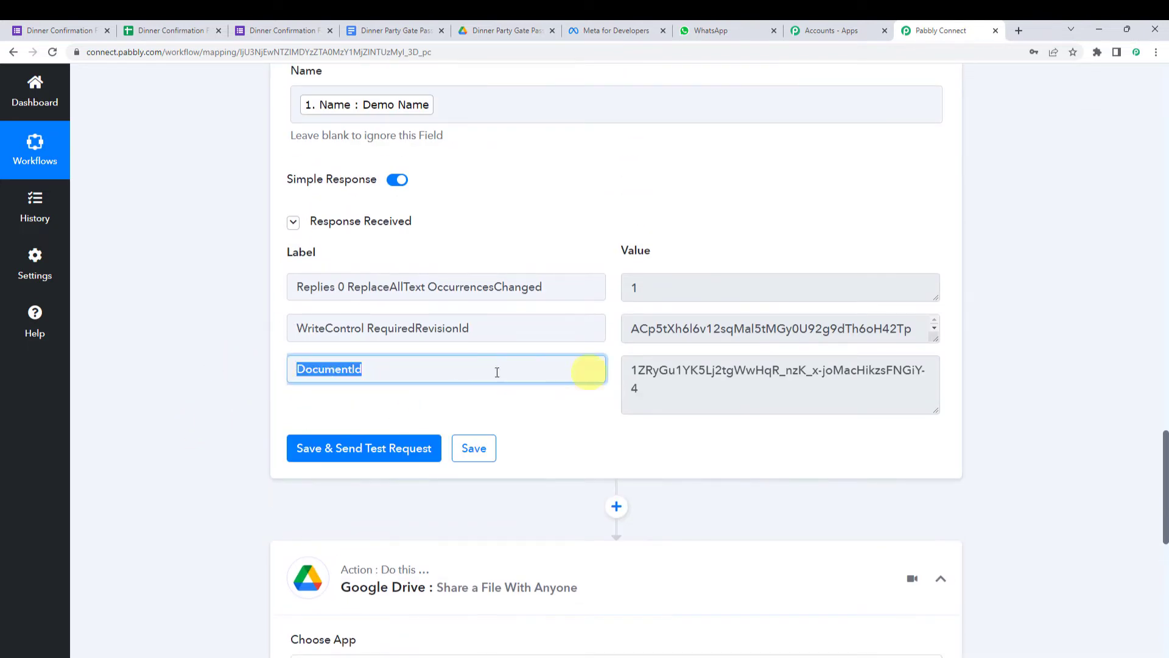
left_click_drag(751, 390, 636, 370)
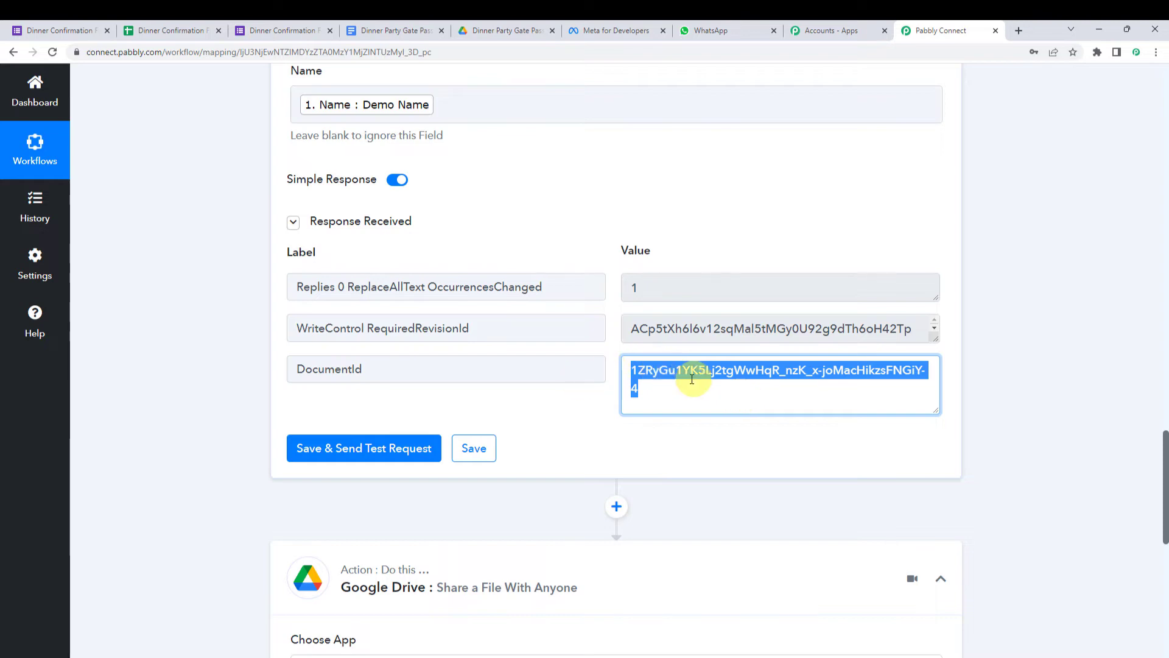
scroll(203, 382, "down", 6)
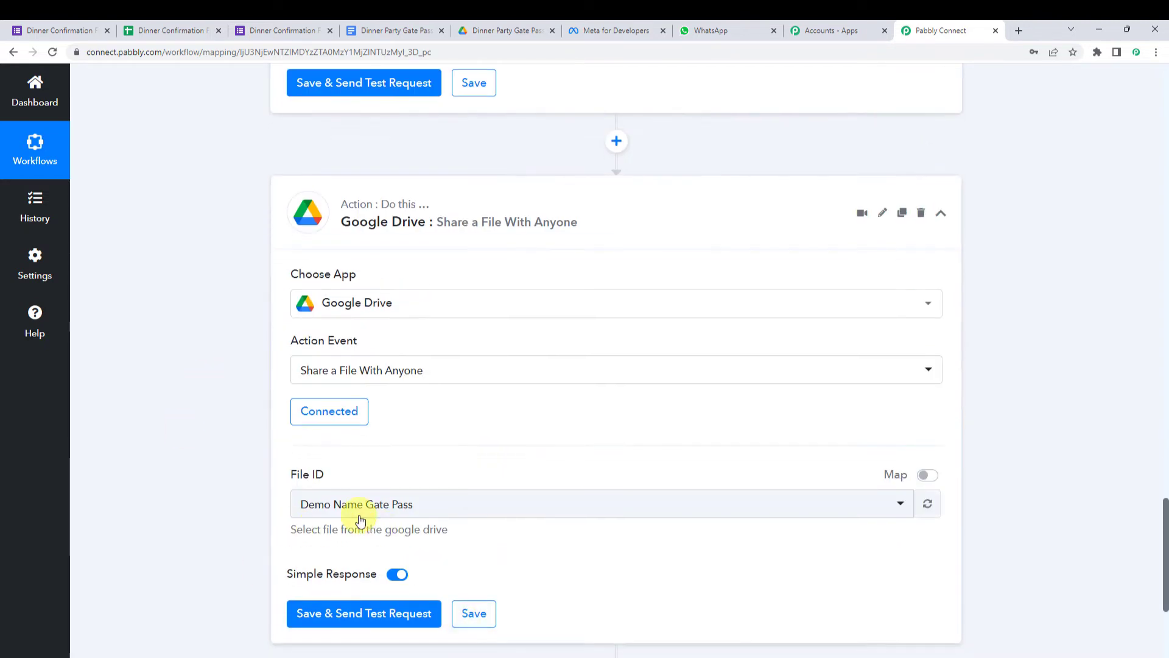
- Map File ID to DocumentId from '2. Google Docs: Create Document from Template', replacing the fixed text
left_click(928, 474)
left_click(609, 495)
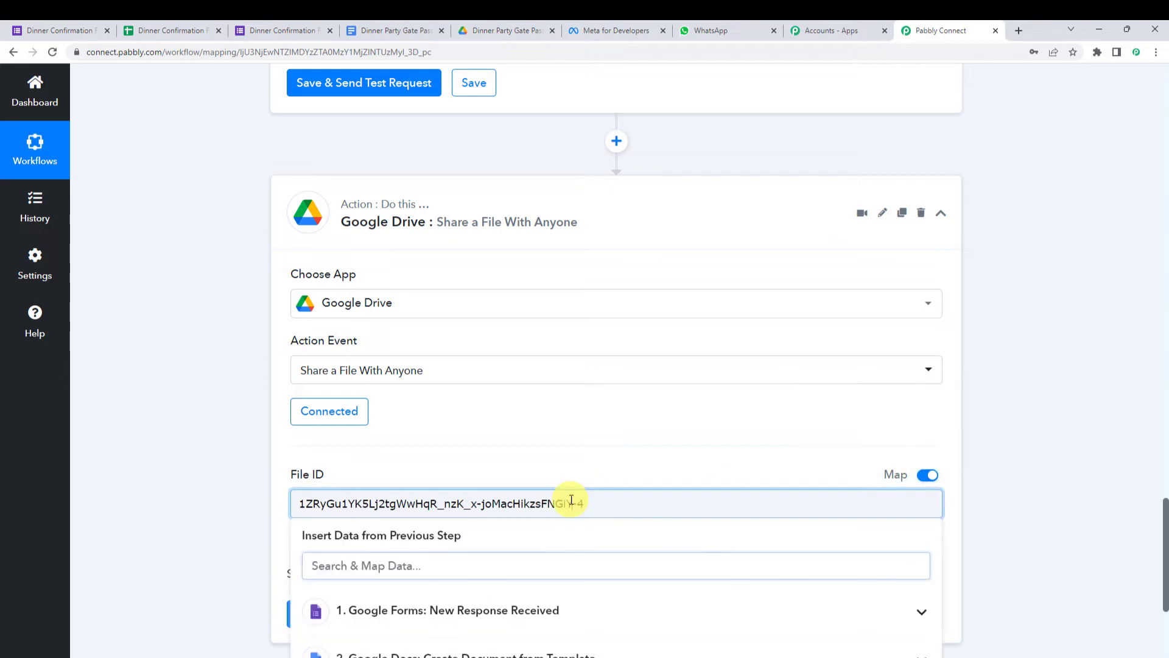
key("ctrl+a")
key("BackSpace")
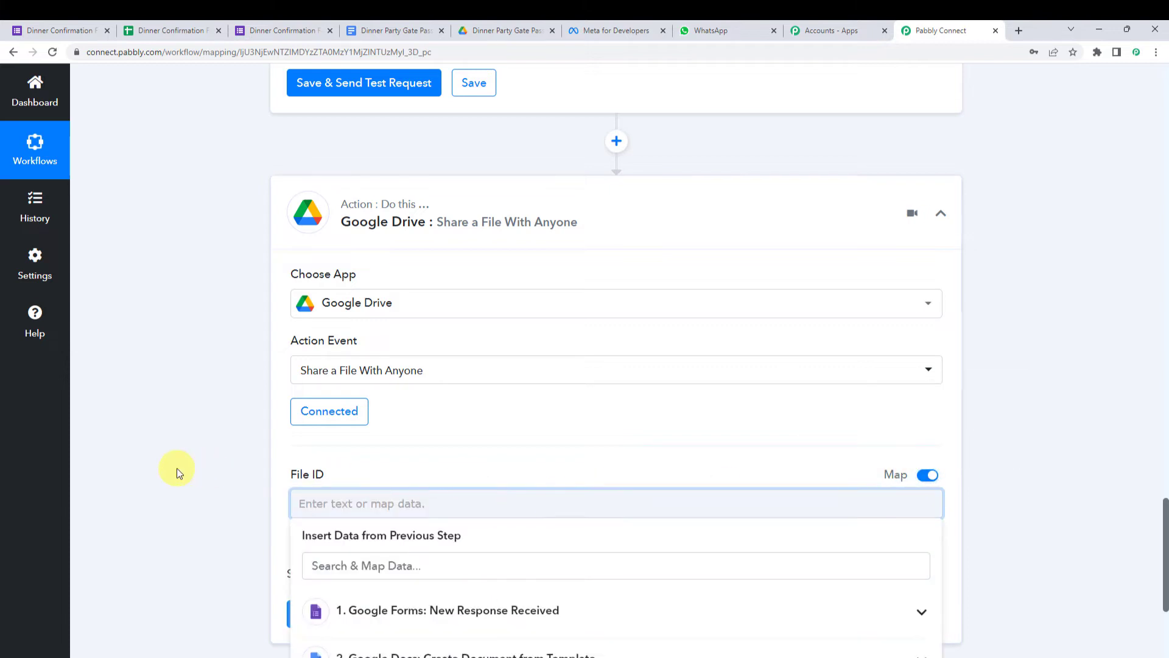
scroll(426, 546, "down", 2)
left_click(441, 540)
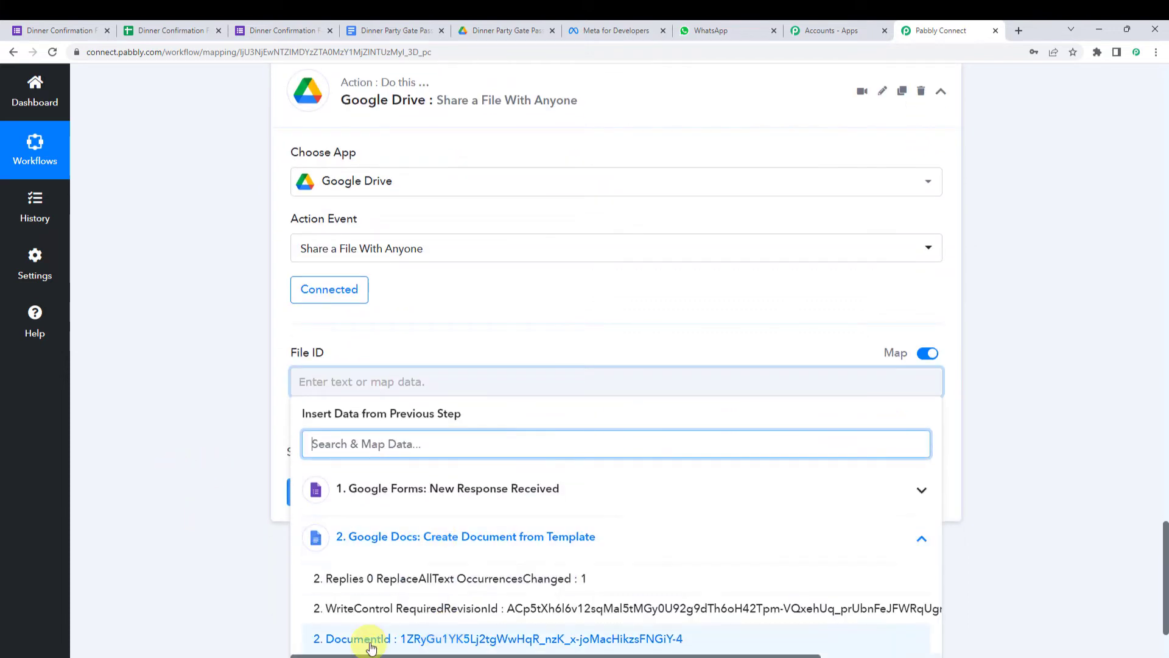
left_click(405, 639)
left_click(216, 415)
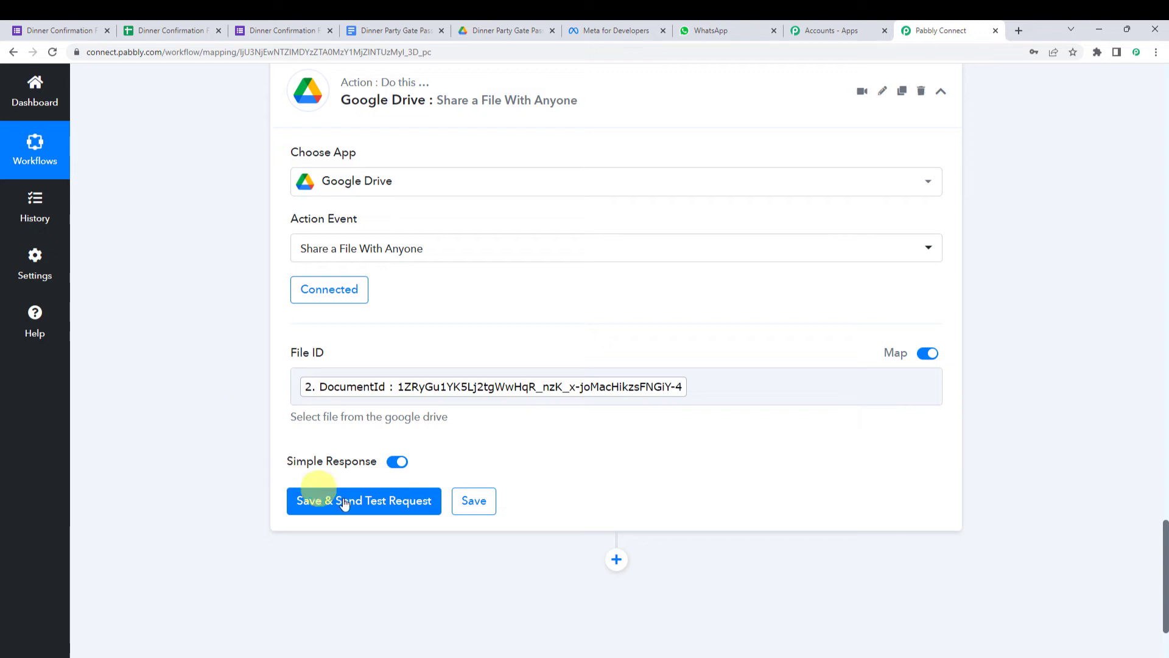
- Test the share step and enlarge the Application/pdf export link box to show the full URL
left_click(360, 502)
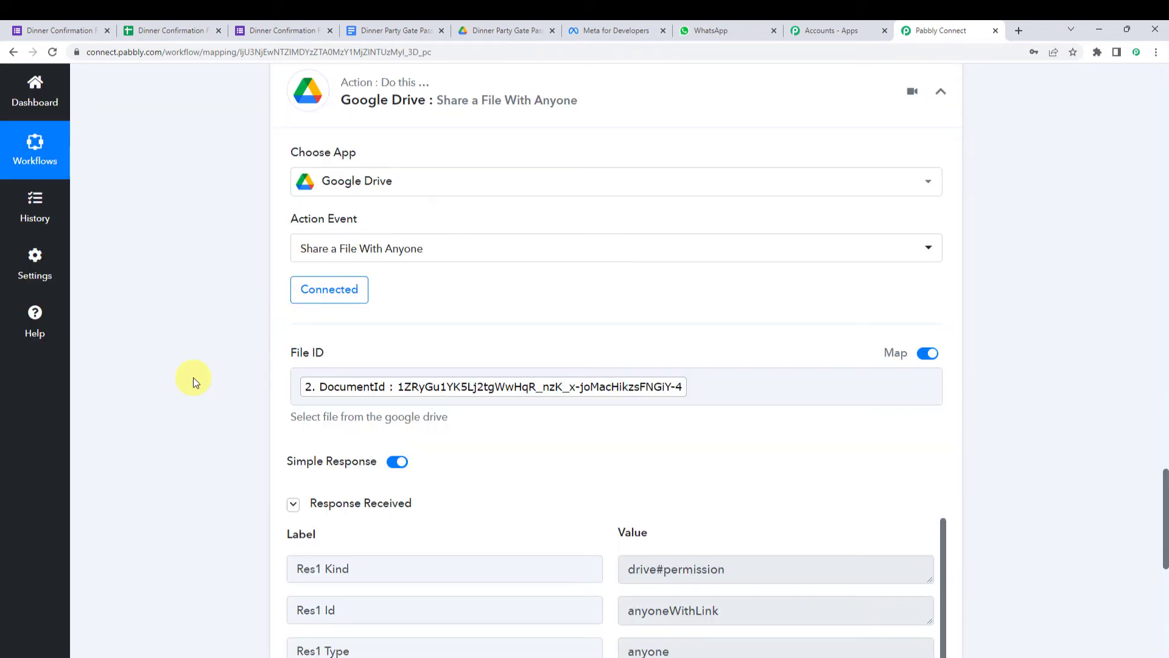
scroll(192, 377, "down", 5)
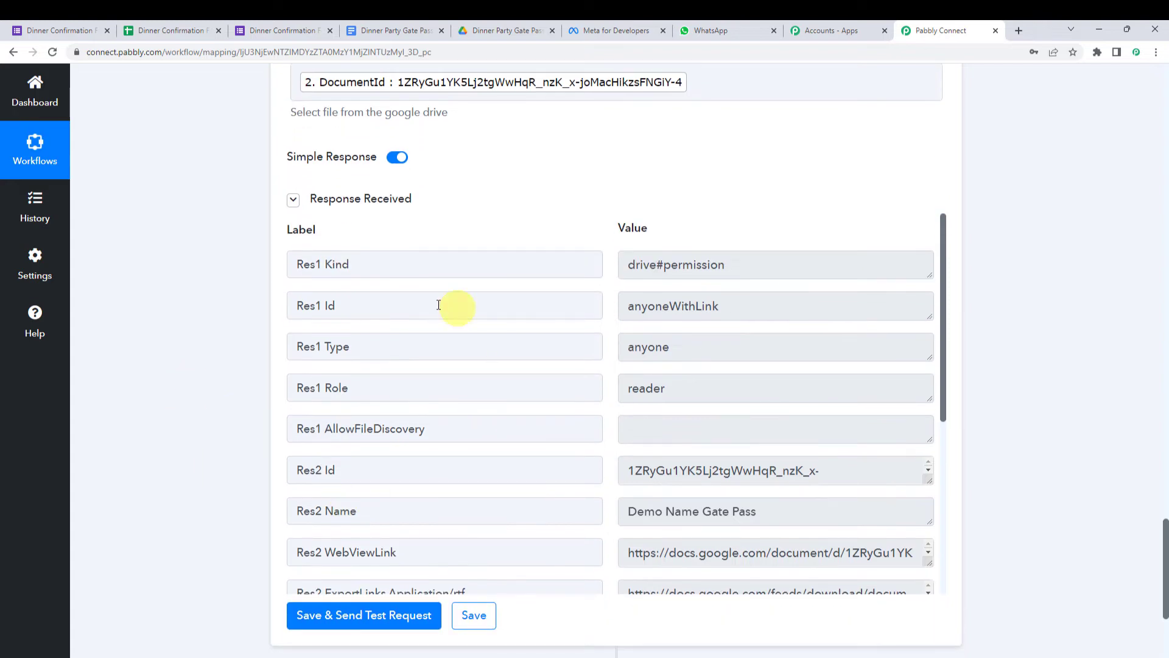
scroll(439, 304, "down", 5)
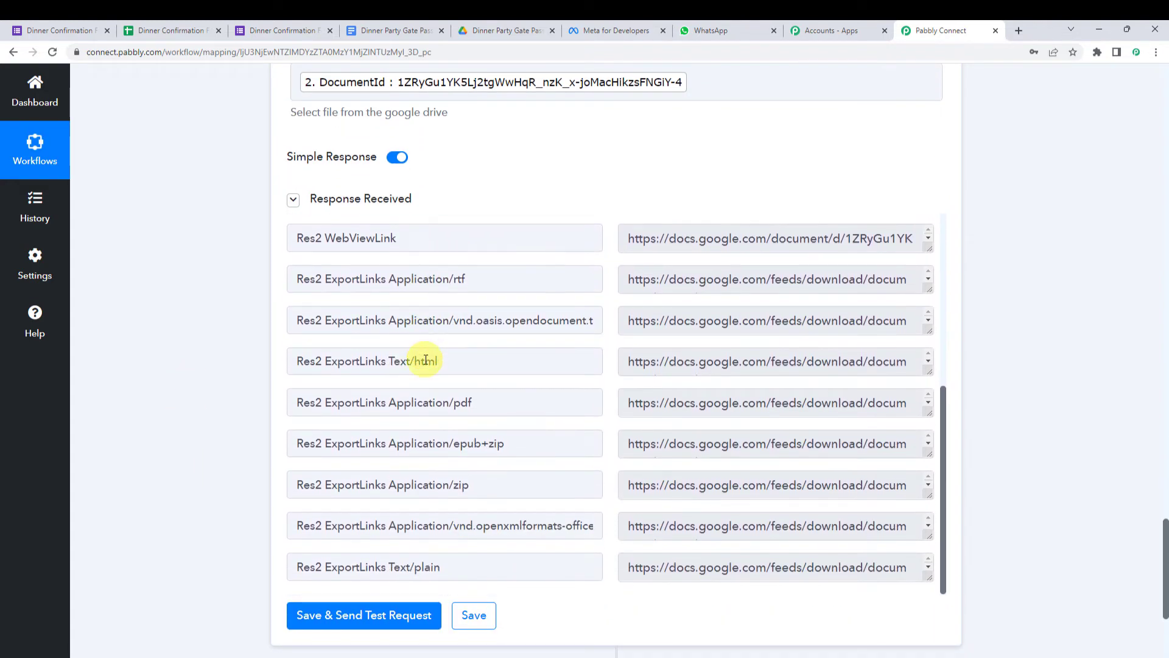
left_click_drag(298, 403, 472, 407)
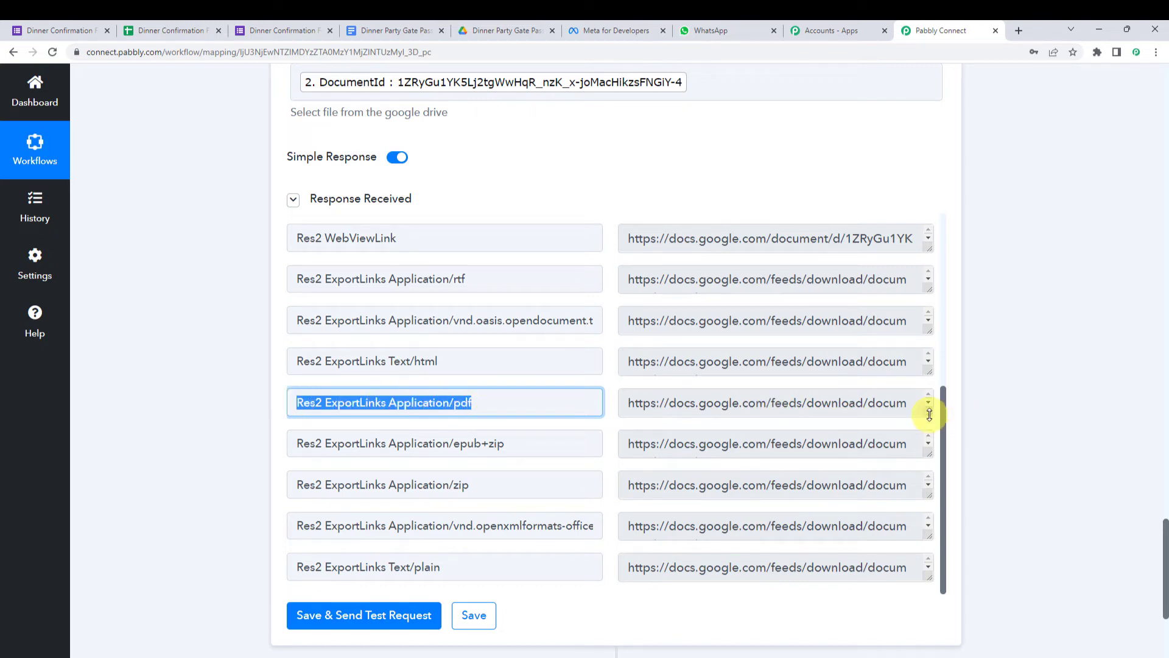
left_click_drag(929, 415, 928, 506)
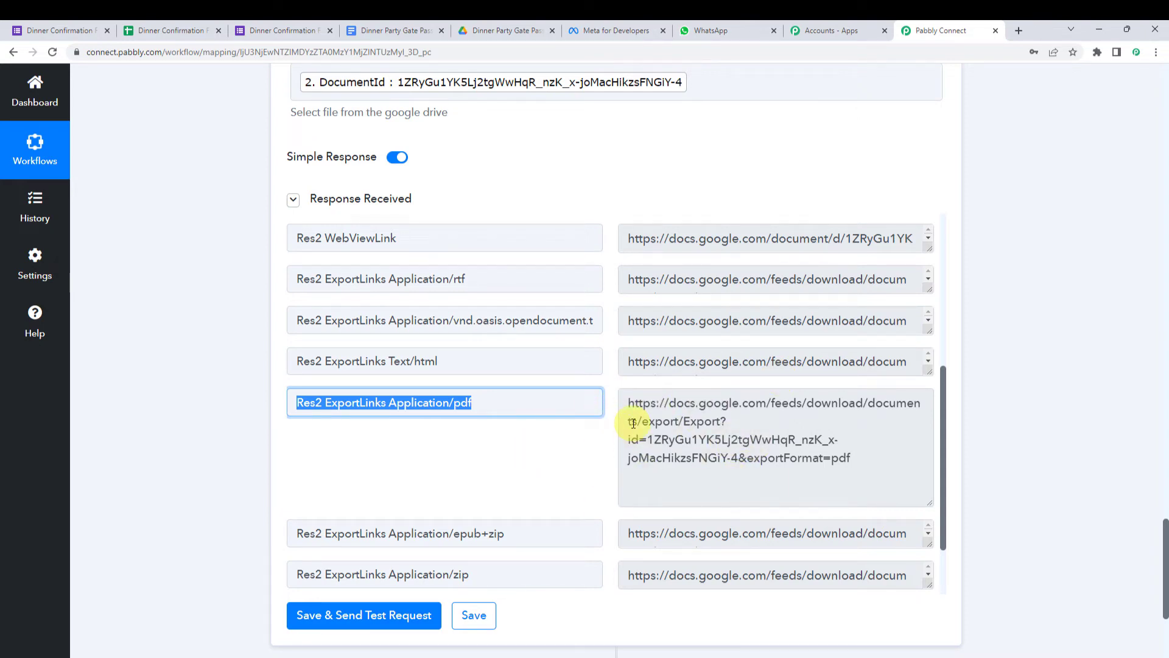
scroll(195, 436, "down", 5)
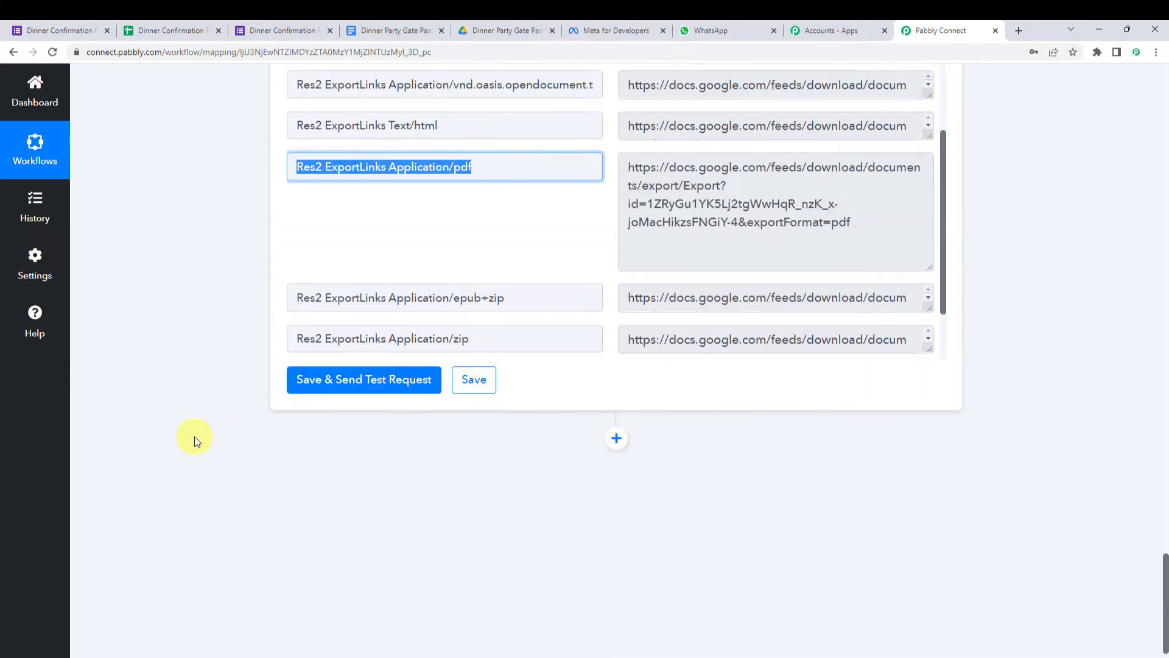
- Add a WhatsApp Cloud API step with the Send Template Message action
left_click(617, 329)
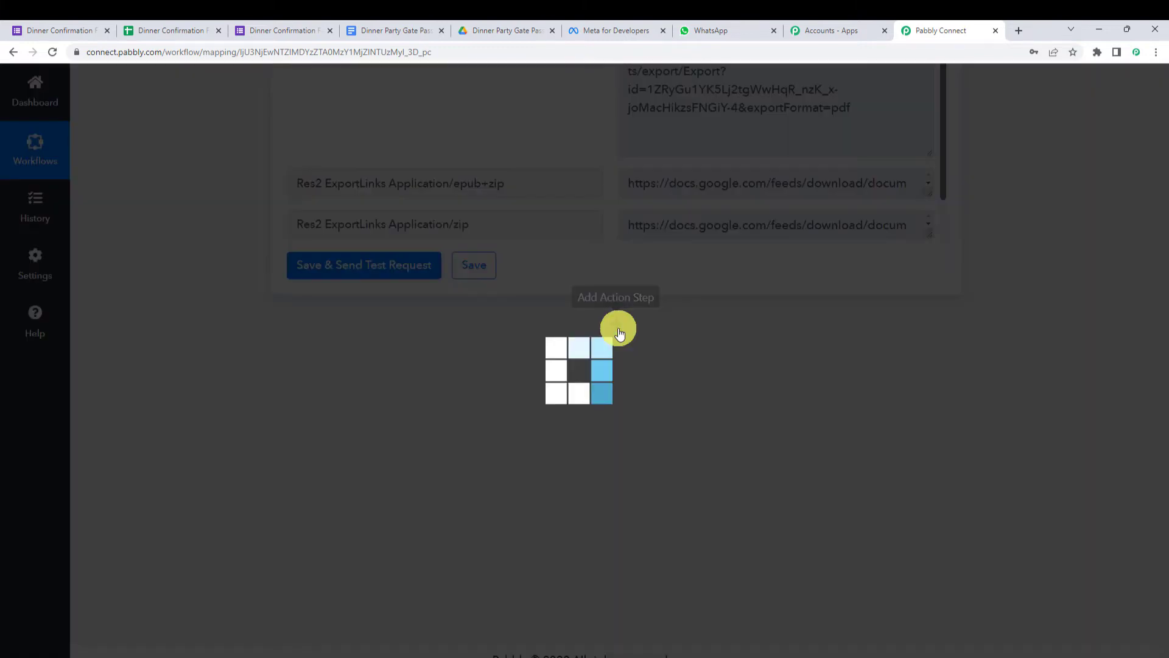
scroll(616, 330, "down", 3)
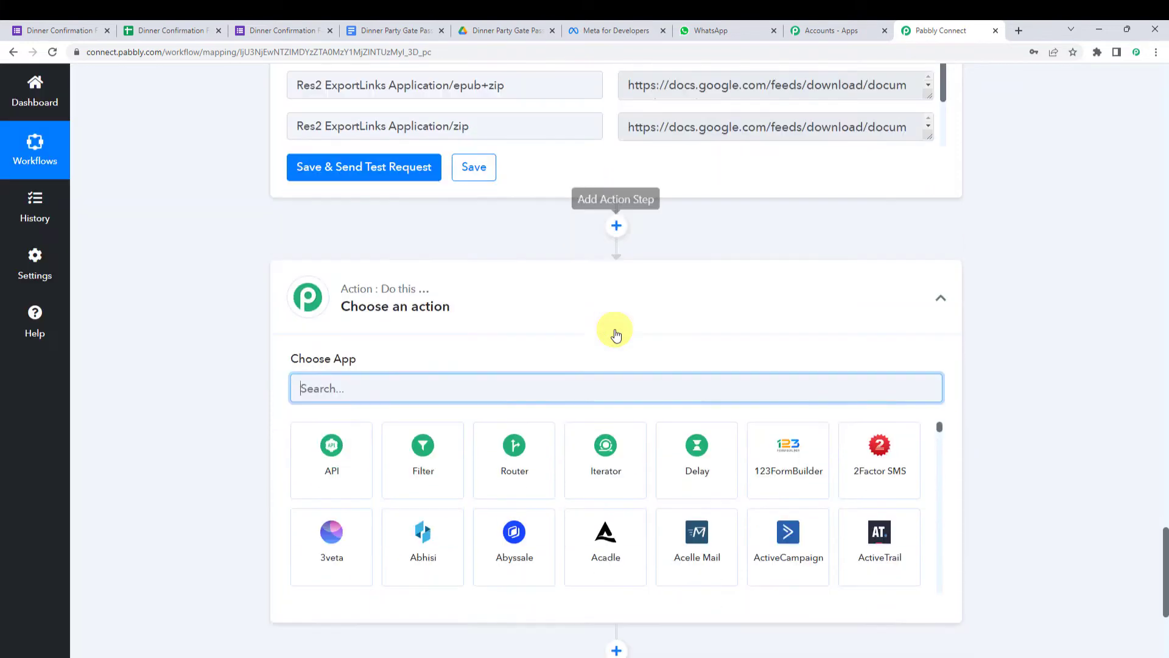
type("whats")
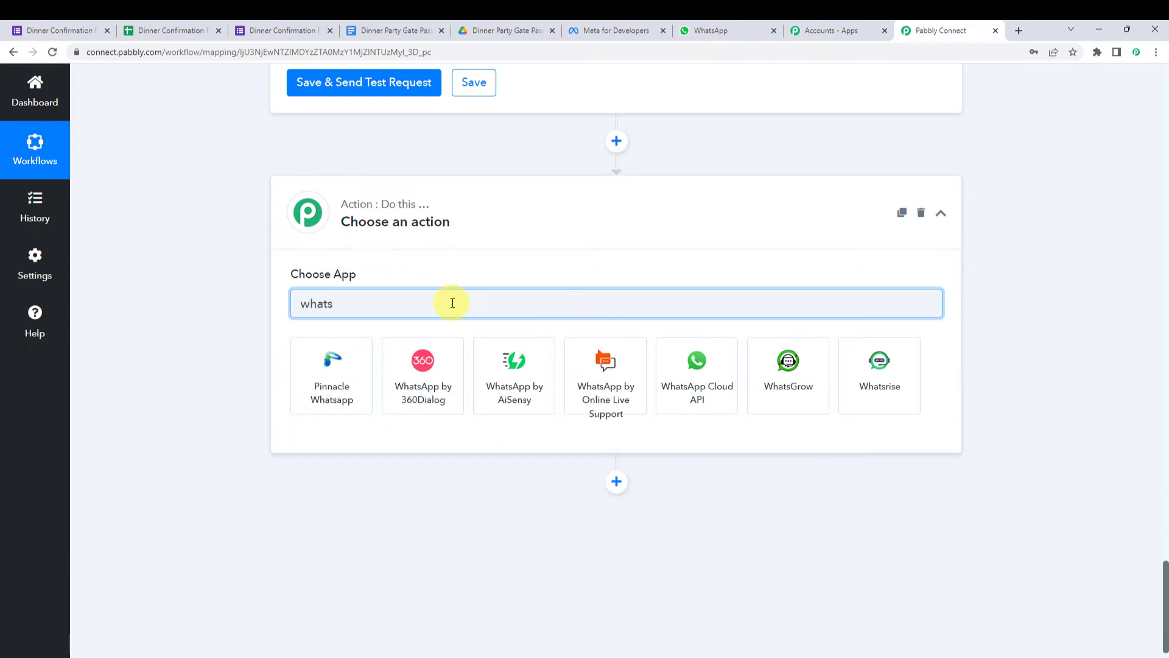
left_click(683, 381)
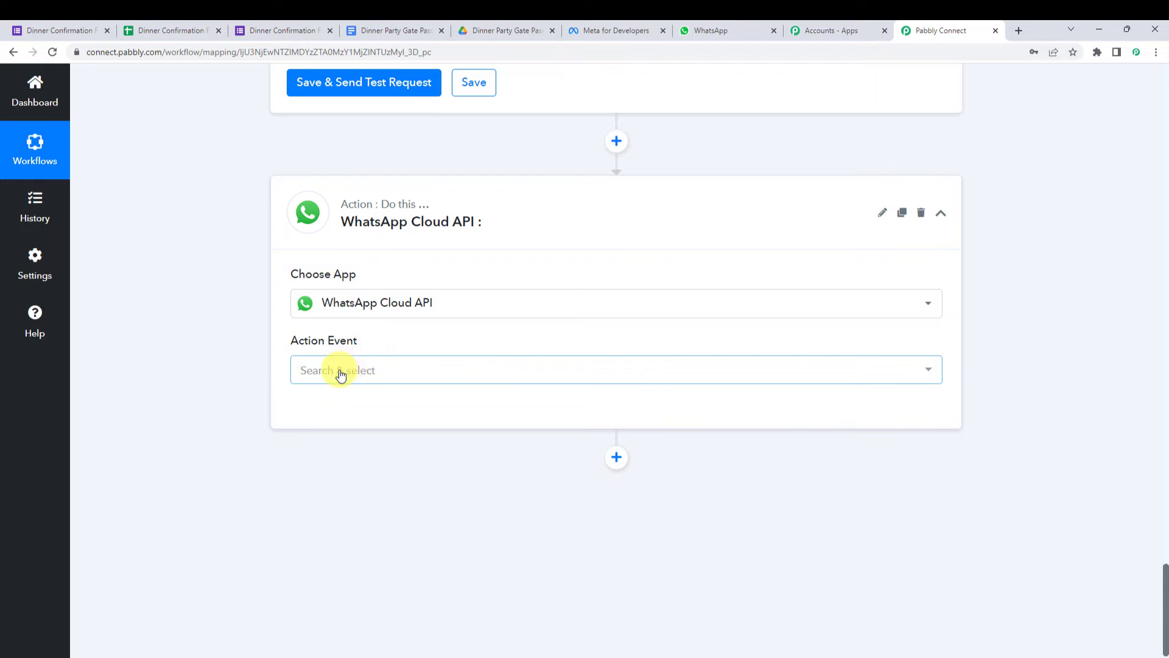
left_click(338, 371)
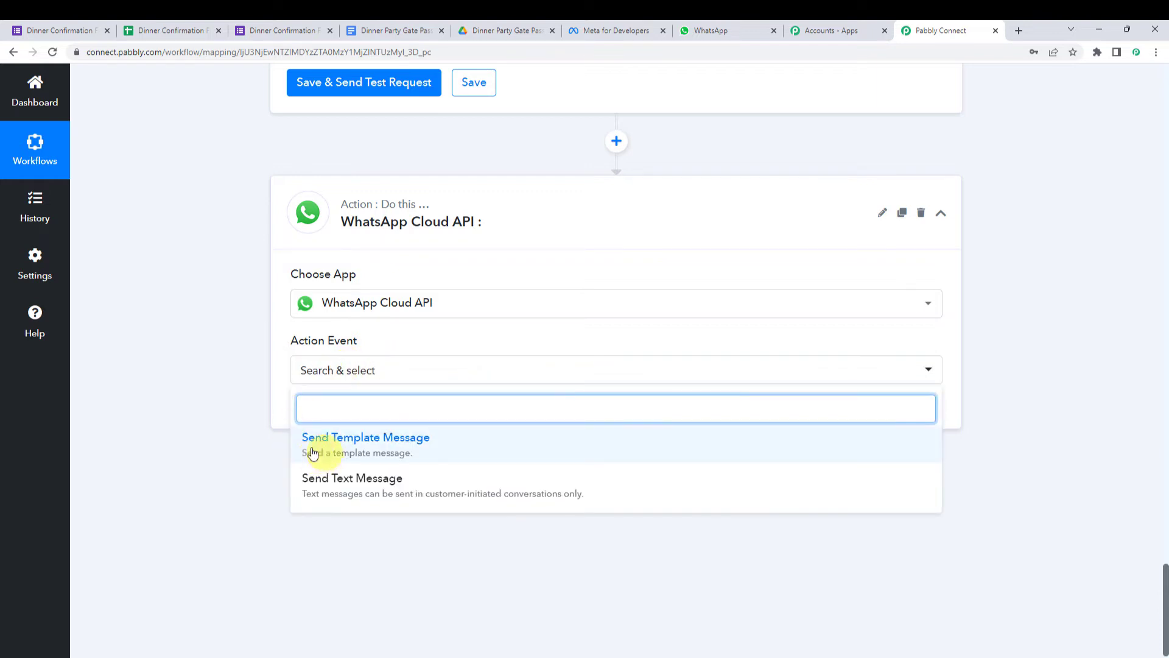
left_click(417, 444)
- Start adding a new WhatsApp Cloud API account connection
left_click(353, 414)
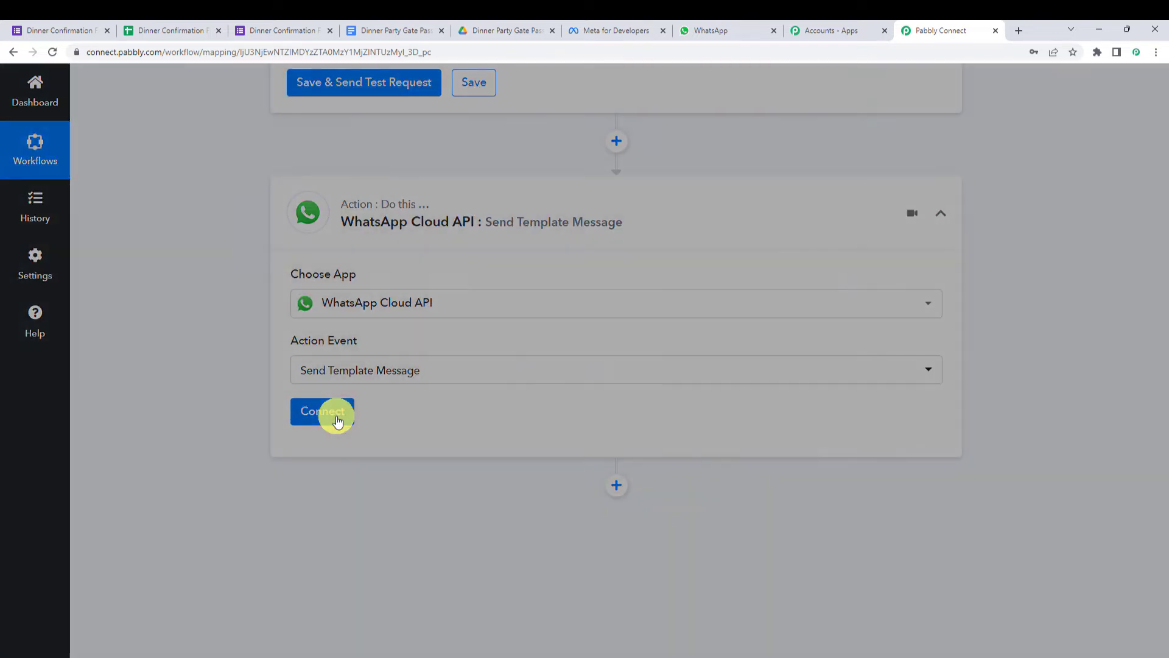
left_click(605, 222)
scroll(604, 222, "down", 2)
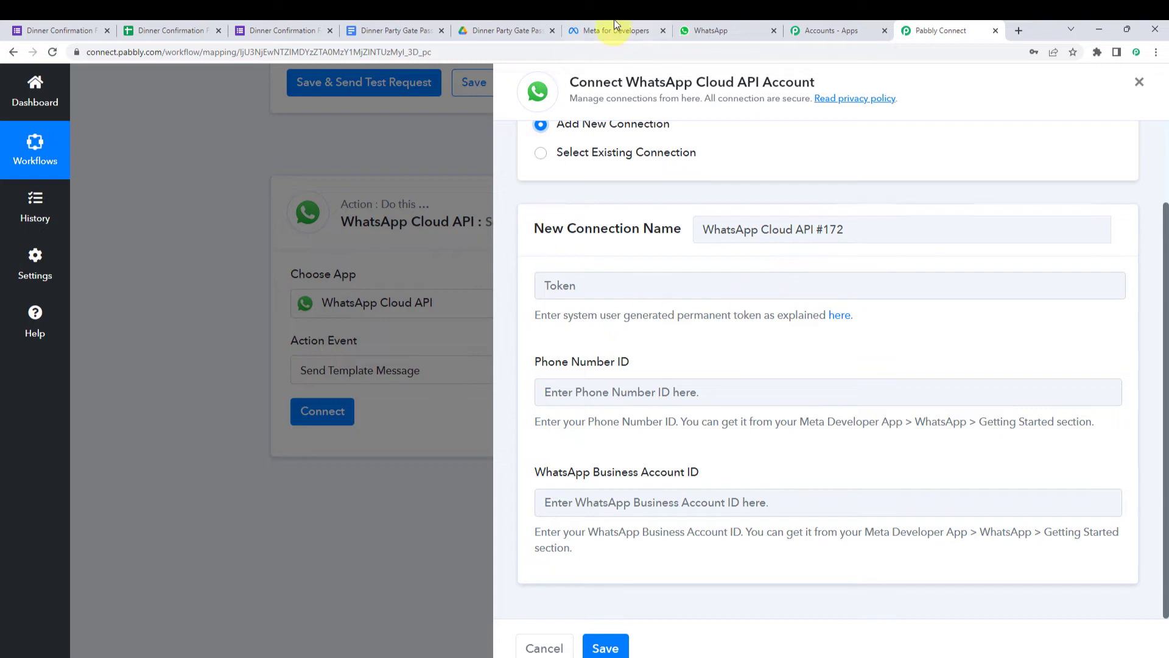
- Open MyConnectMsg App's WhatsApp Getting Started page via My Apps in Meta for Developers
left_click(613, 29)
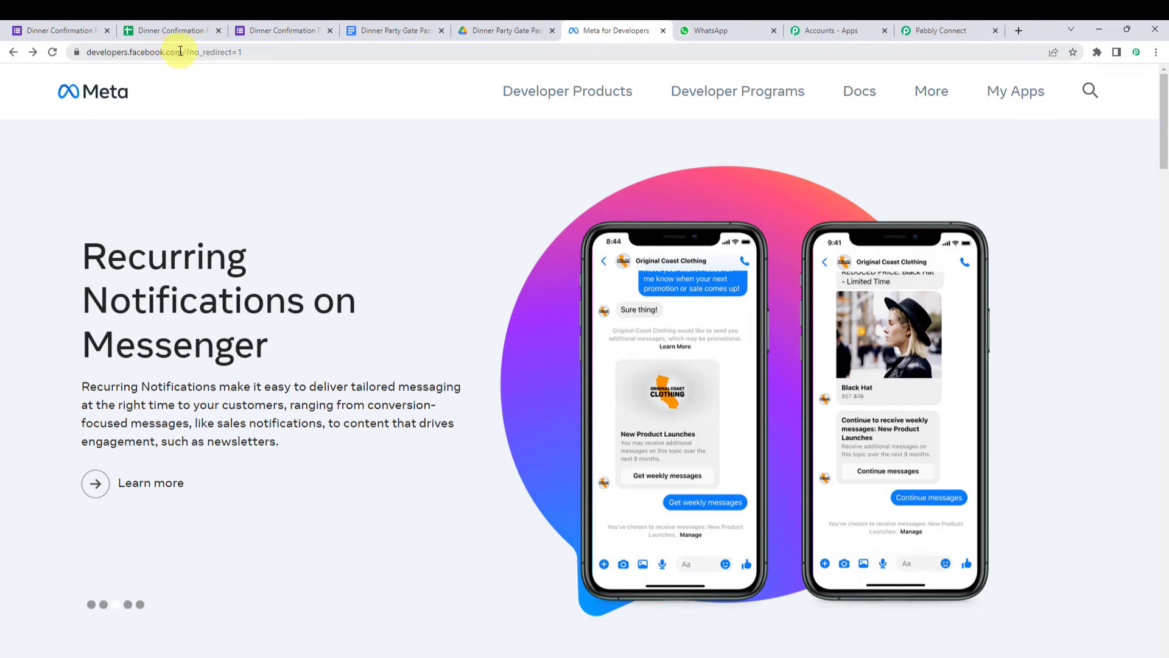
left_click(180, 51)
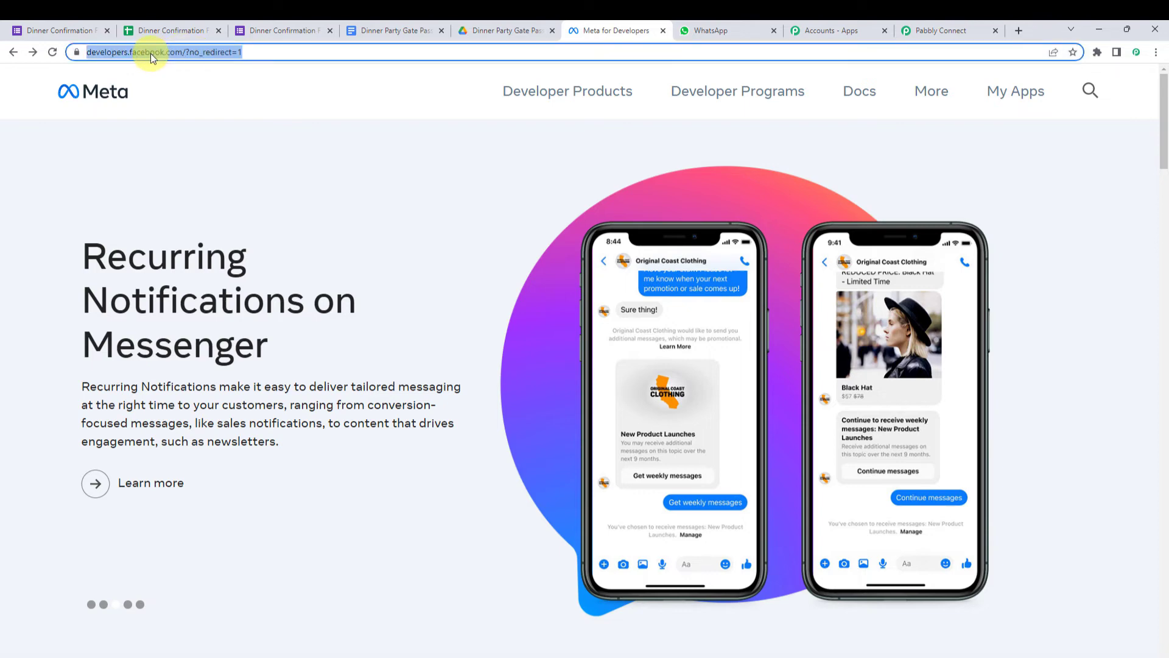
left_click(1006, 98)
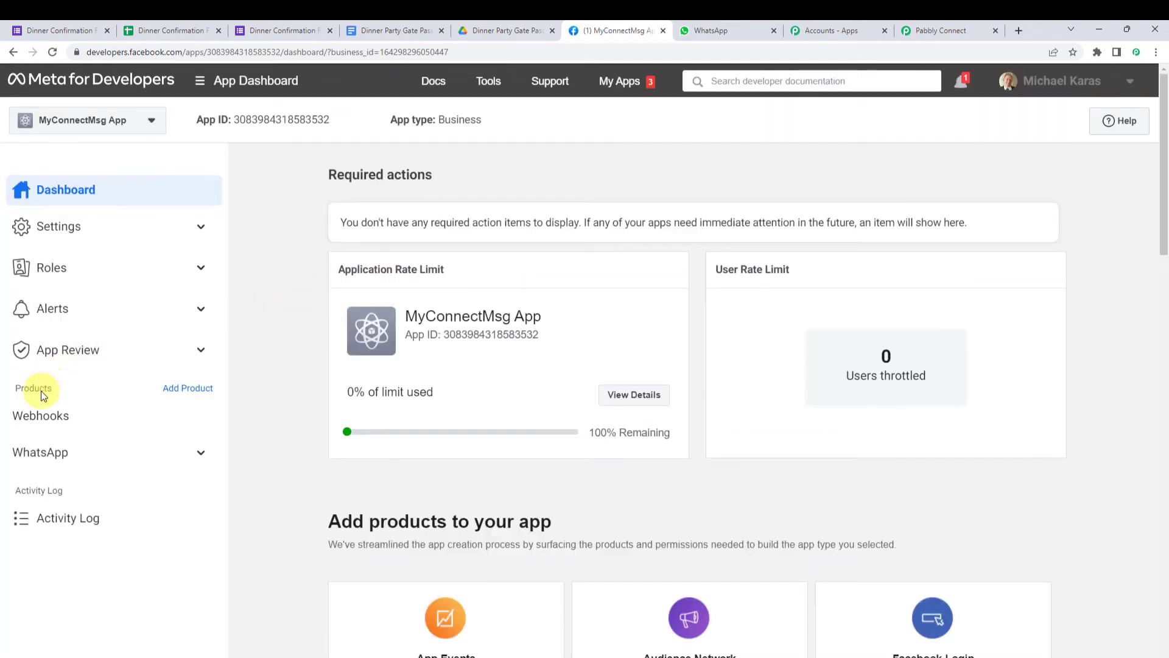
left_click(49, 459)
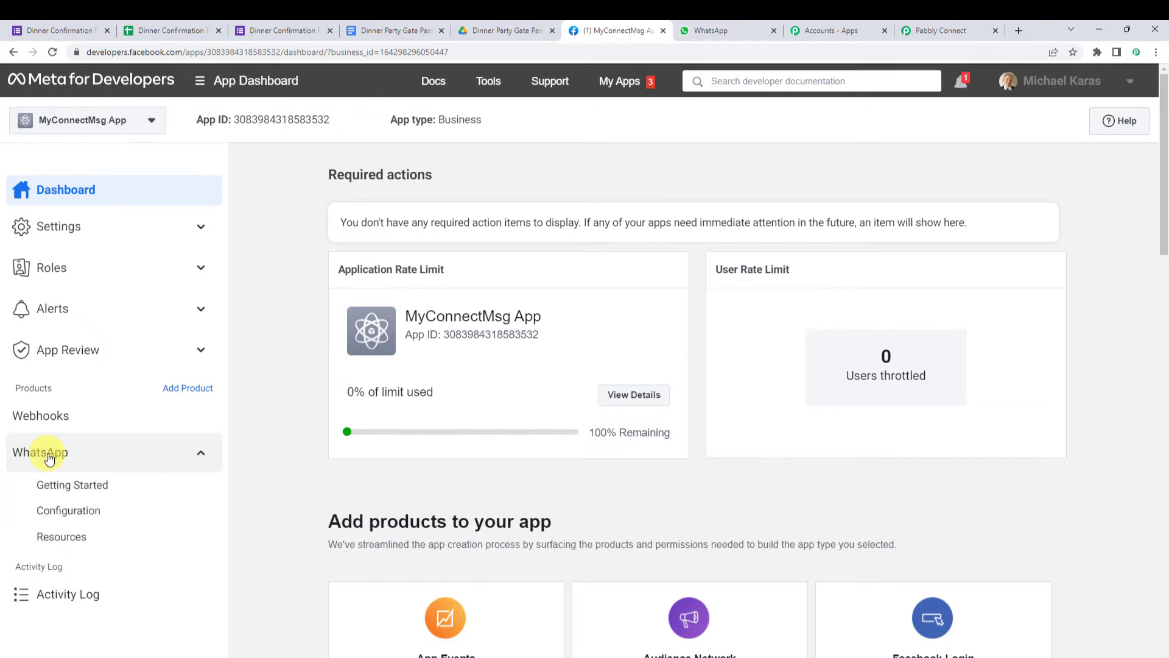
left_click(99, 492)
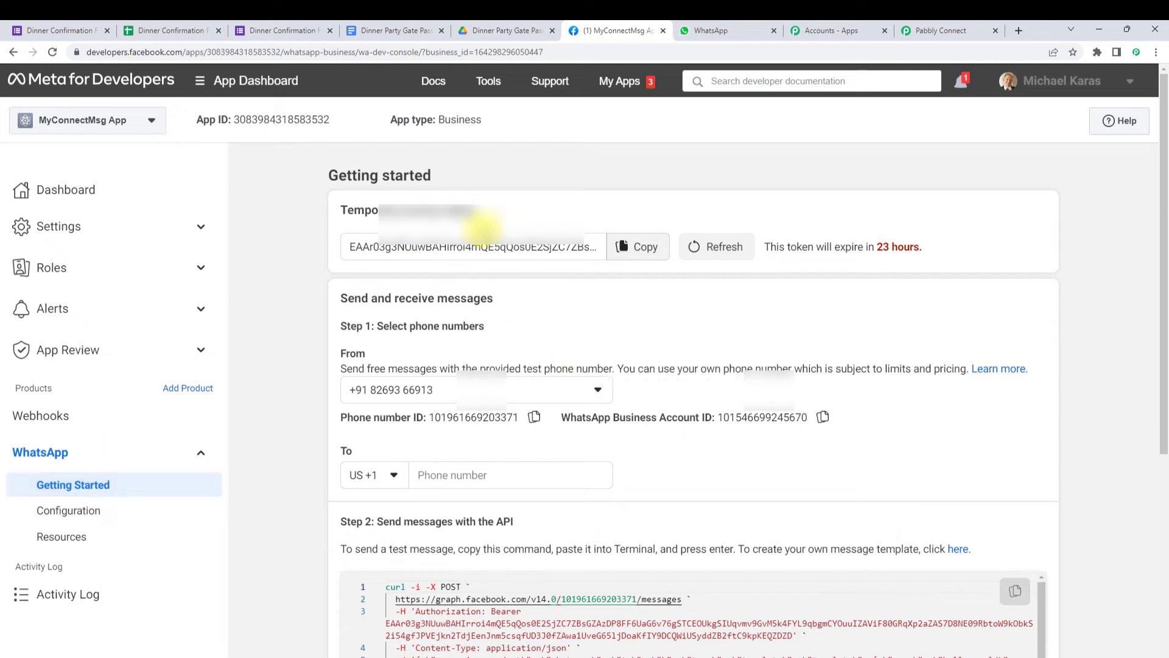
- Compare the Getting Started IDs with Pabbly's empty Token, Phone Number ID and Business Account ID fields
scroll(481, 228, "down", 1)
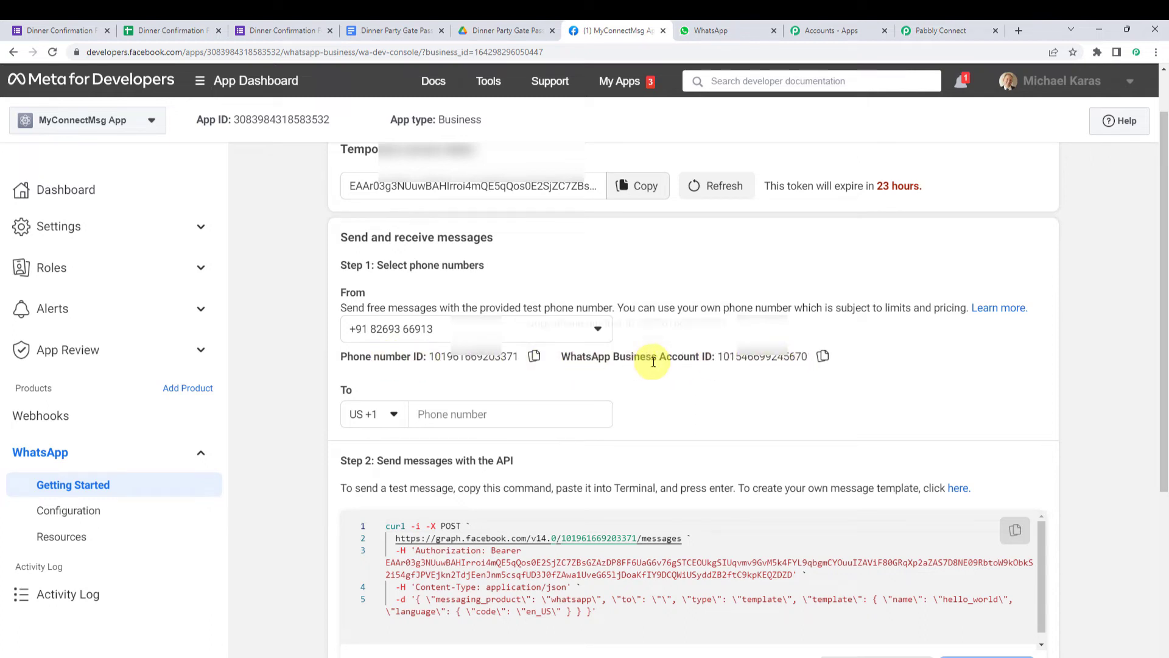
left_click(935, 29)
left_click(579, 392)
left_click(578, 501)
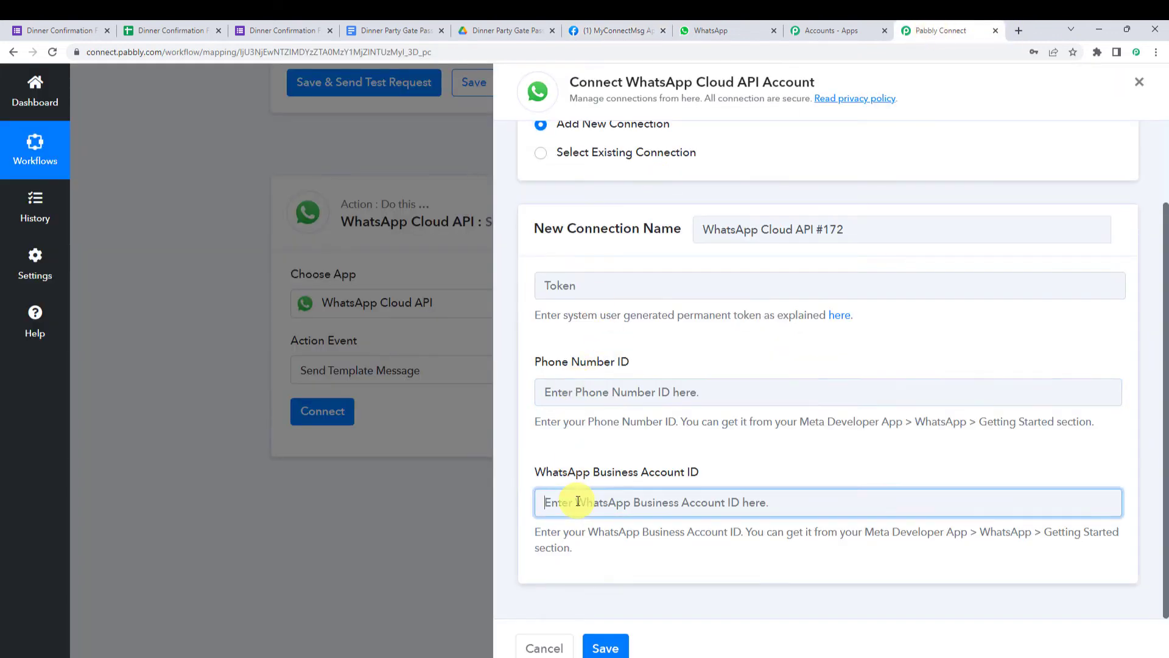
left_click(568, 291)
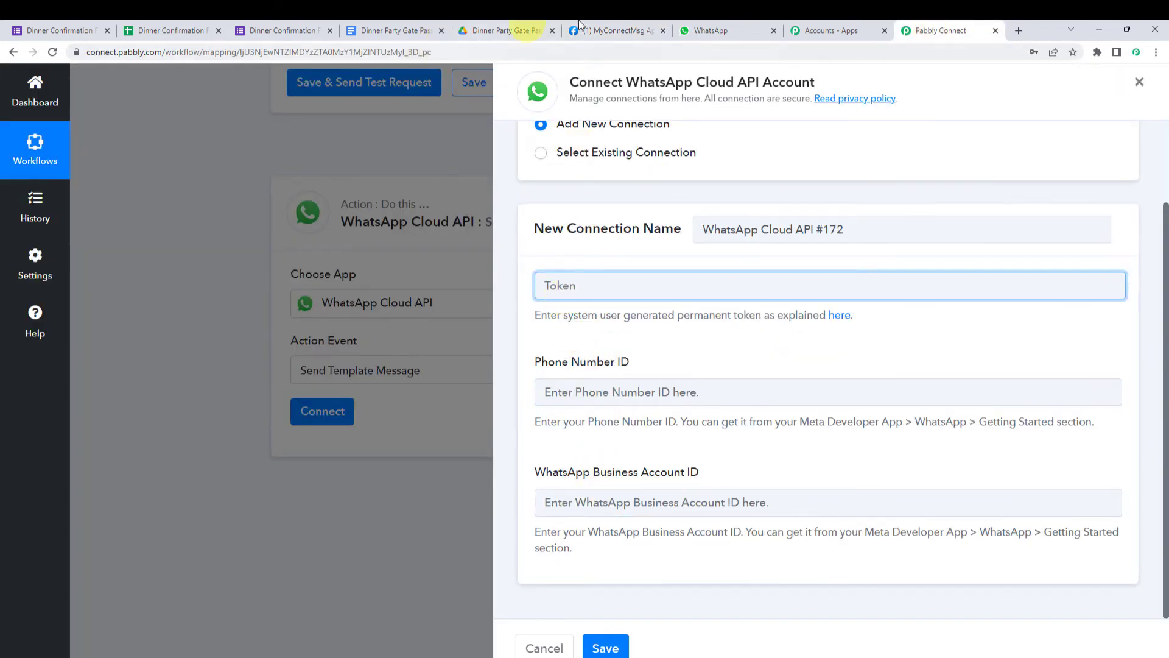
- Highlight the temporary token's 23-hour expiry notice, then return to Pabbly Connect
left_click(615, 31)
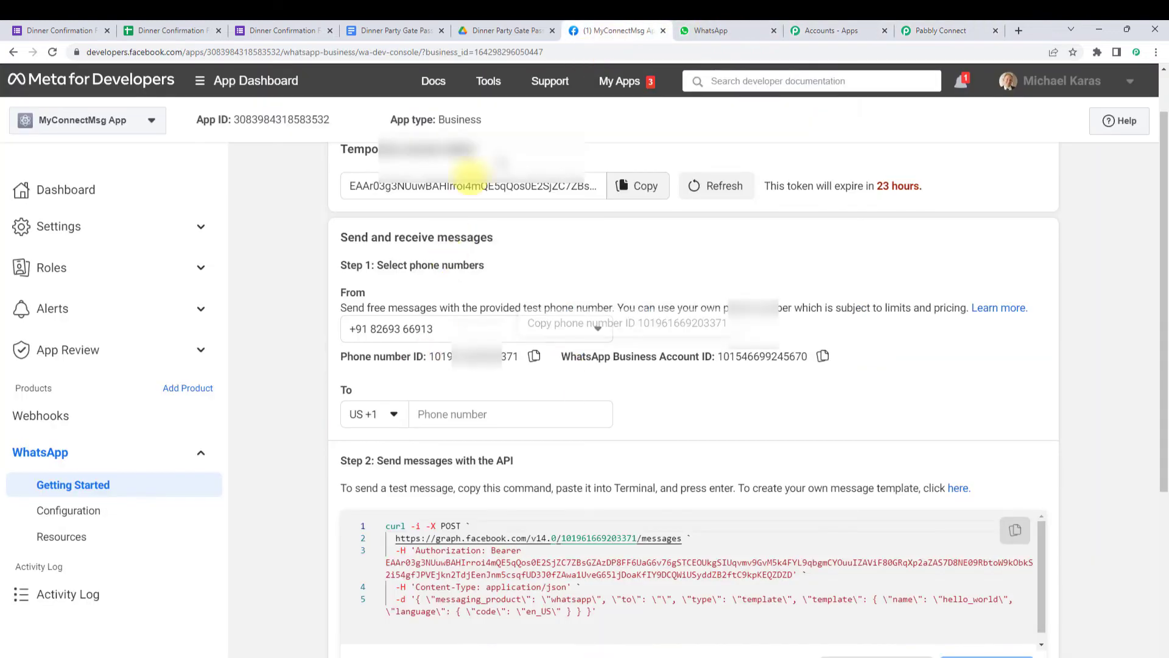
scroll(438, 238, "up", 1)
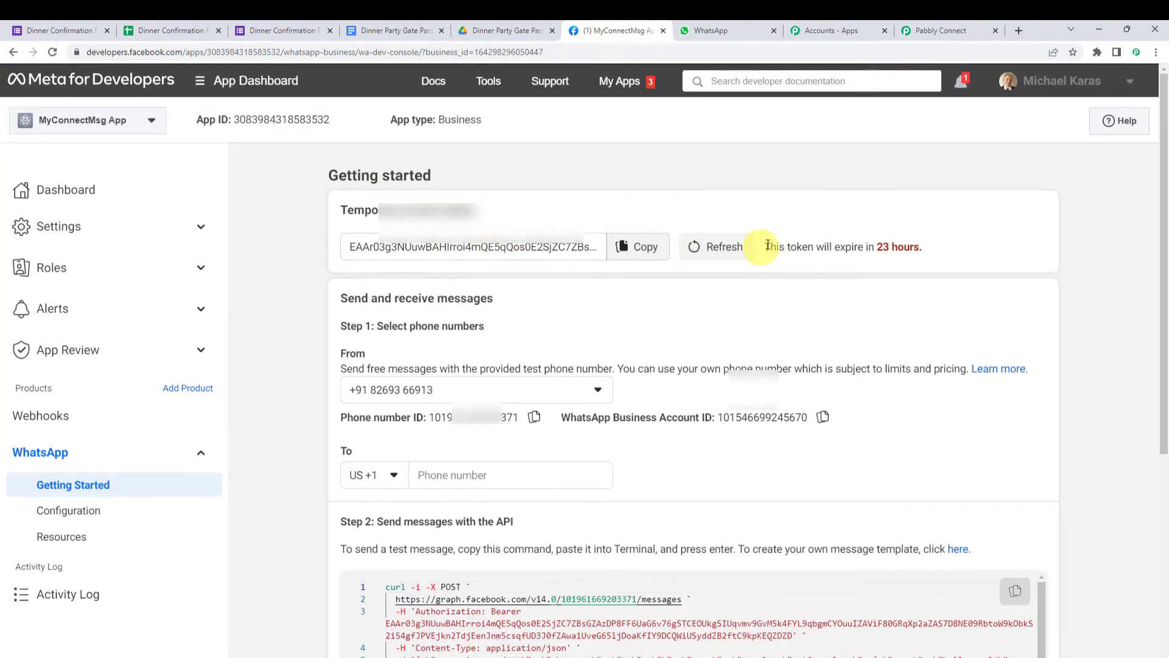
left_click_drag(765, 247, 929, 243)
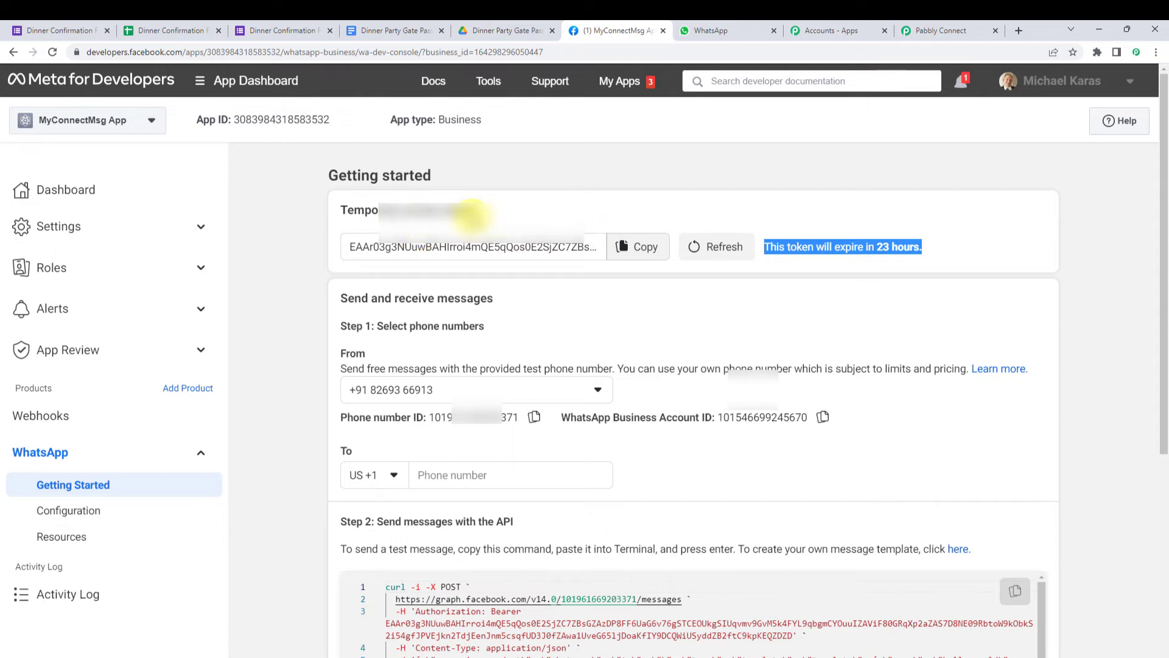
left_click(957, 27)
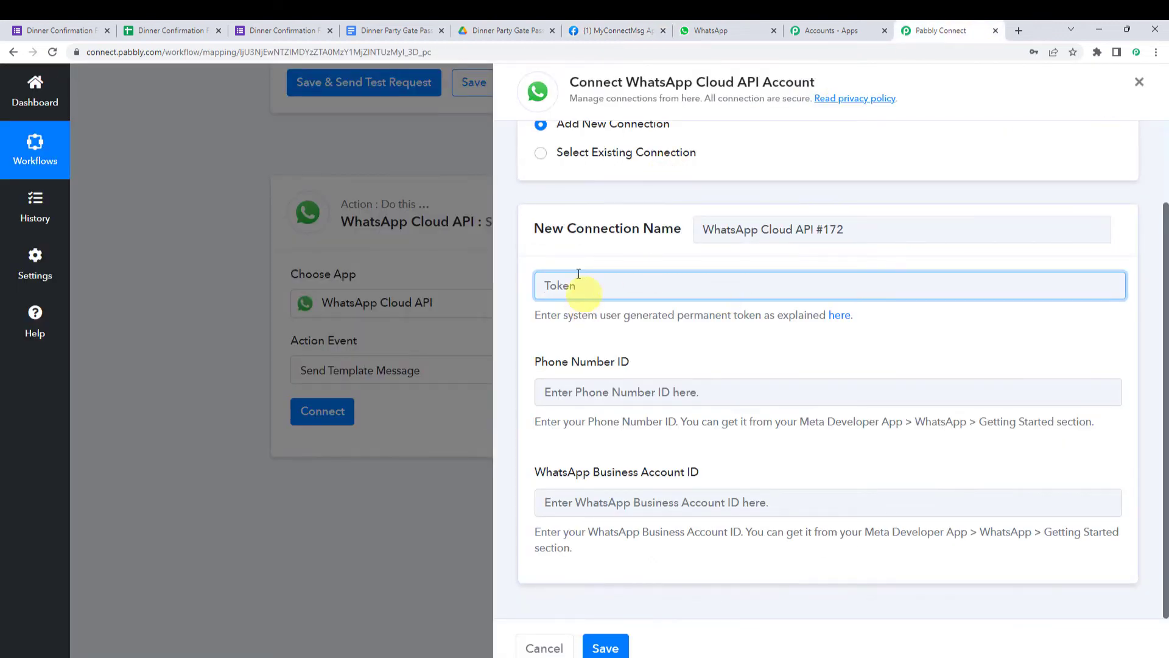
- Save the step with existing connection WhatsApp Cloud API #171, revealing template random_quotes, language en
left_click(553, 392)
left_click(615, 500)
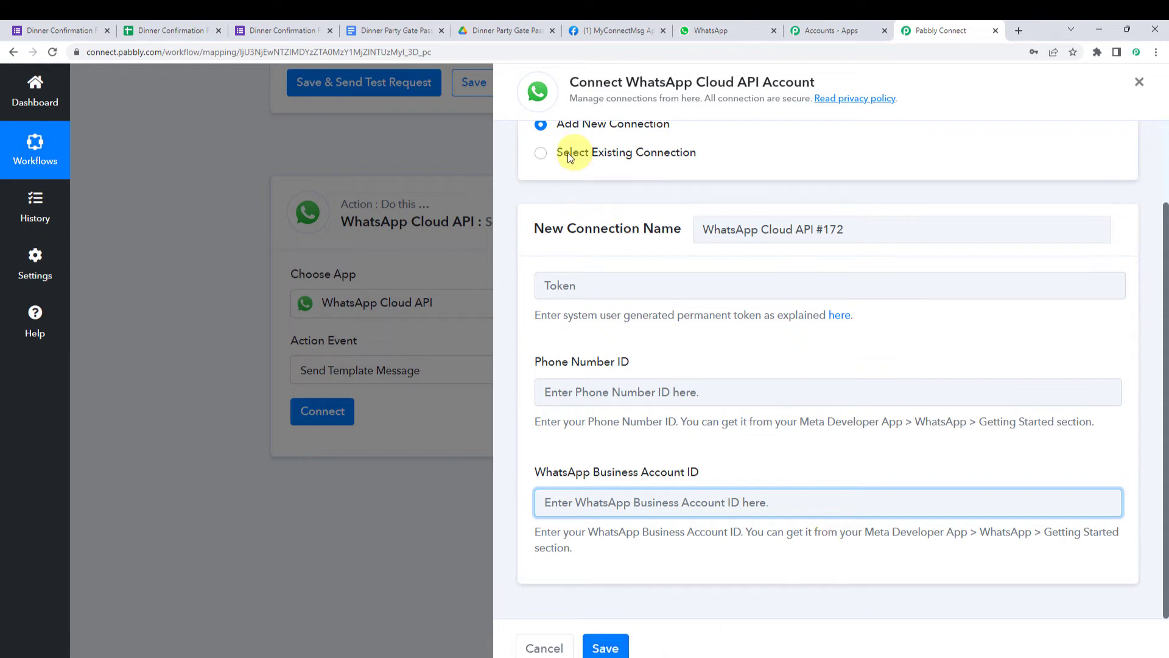
left_click(596, 154)
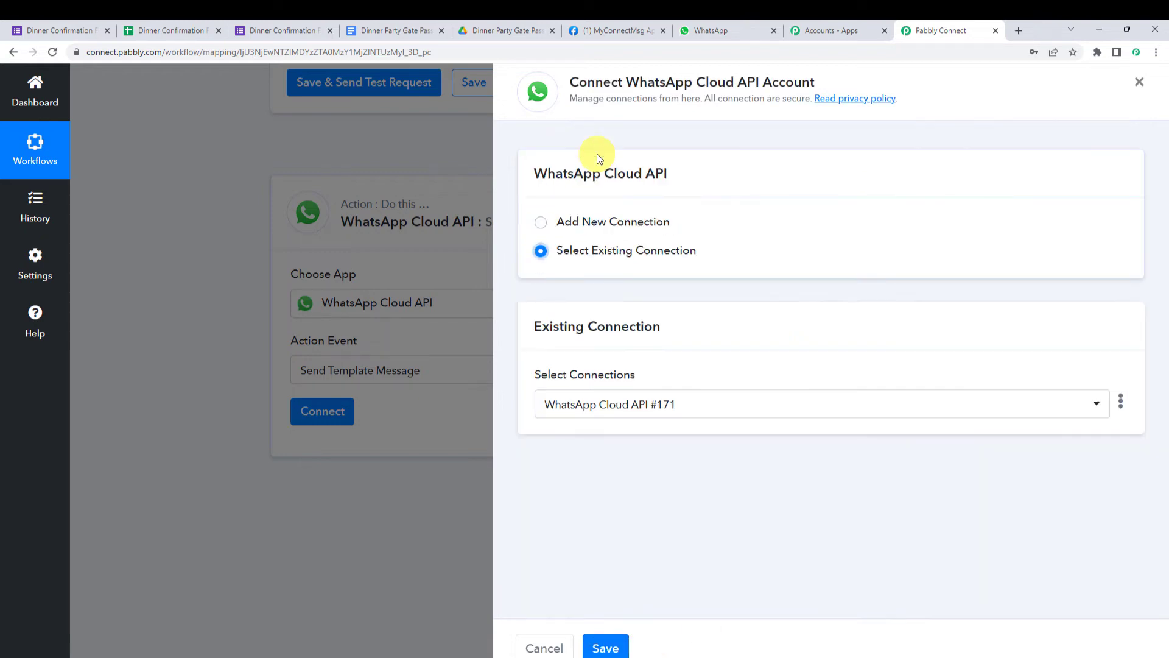
left_click(605, 648)
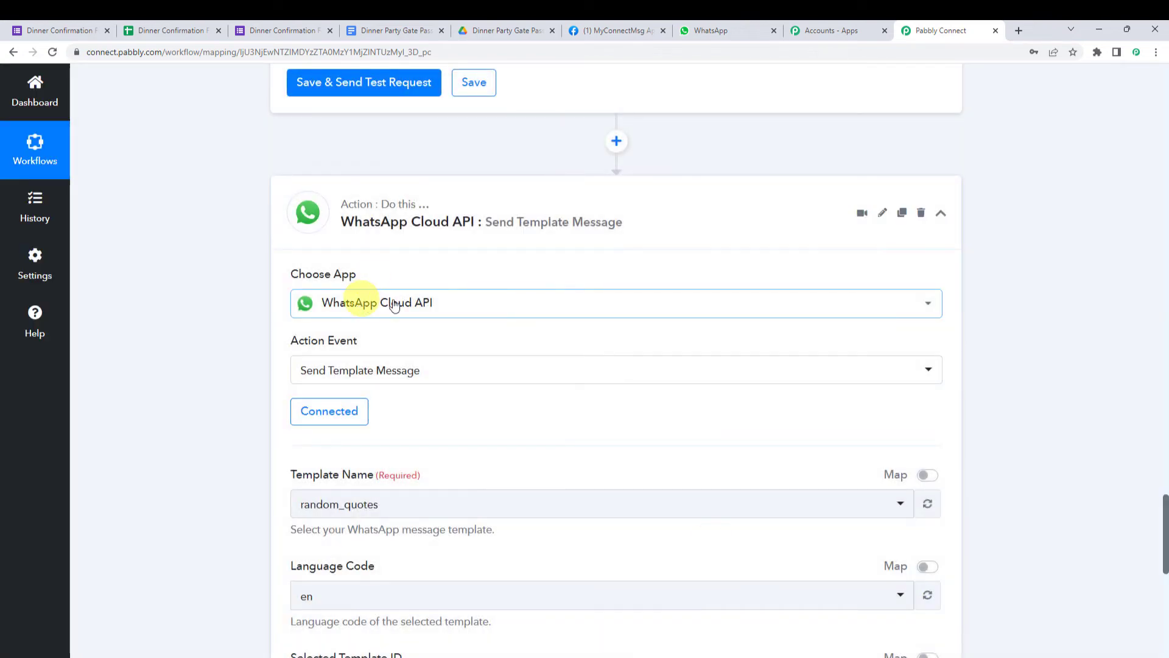
scroll(498, 412, "down", 2)
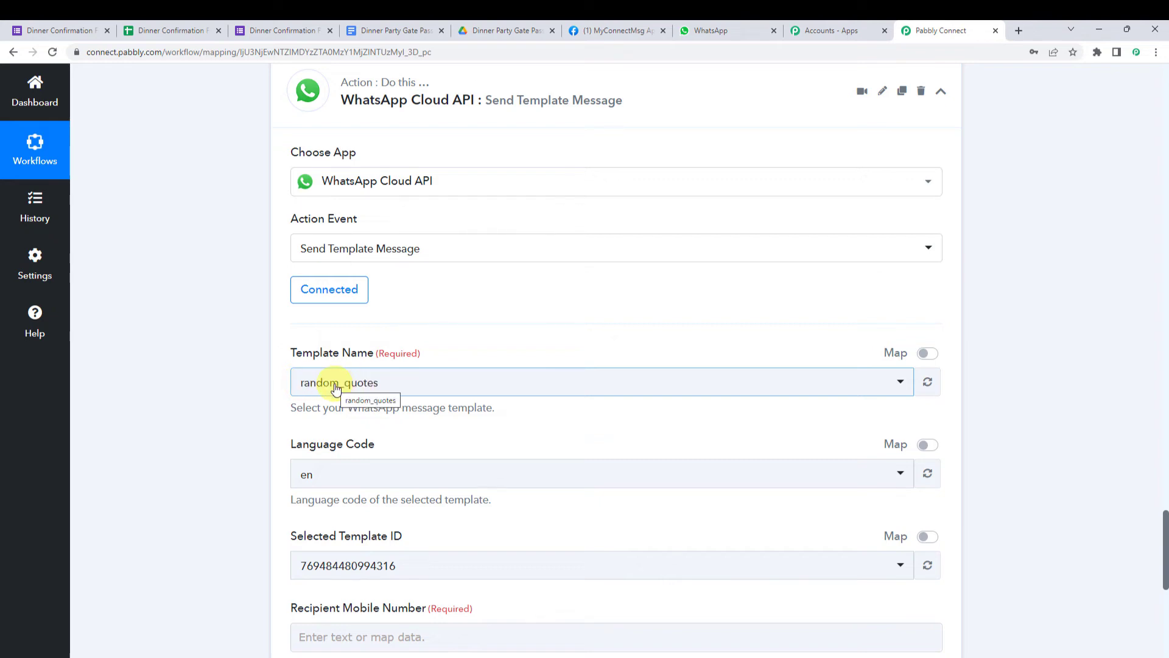
- Follow Step 2's 'here' link to WhatsApp Manager's Message templates list and browse it
left_click(612, 29)
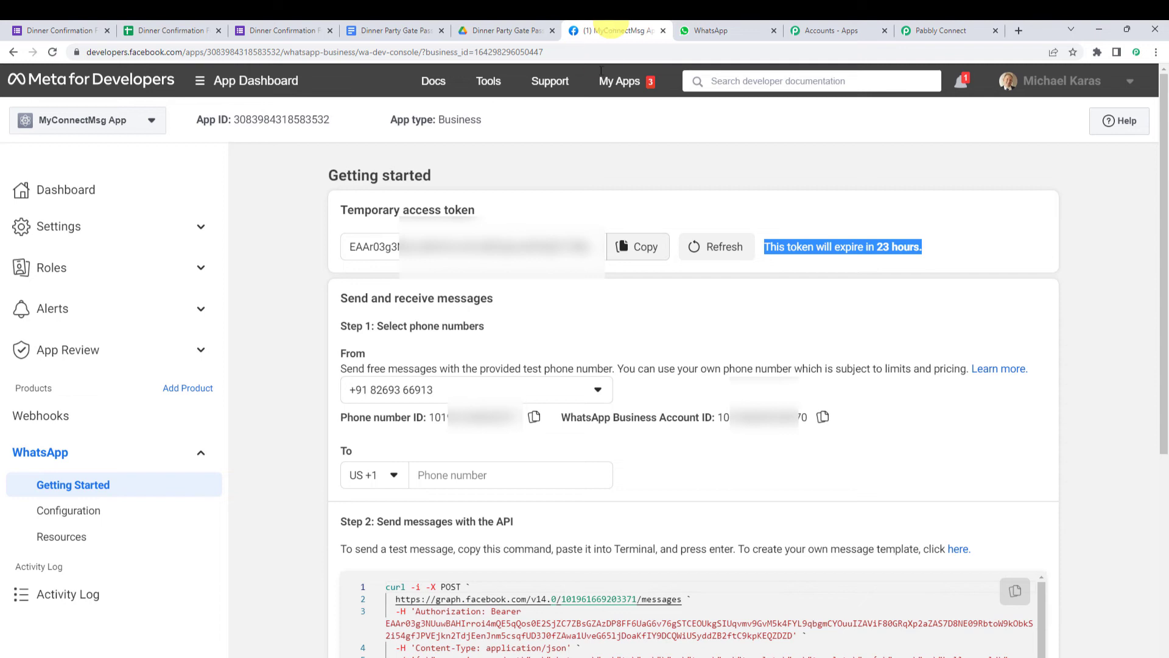
scroll(614, 308, "down", 3)
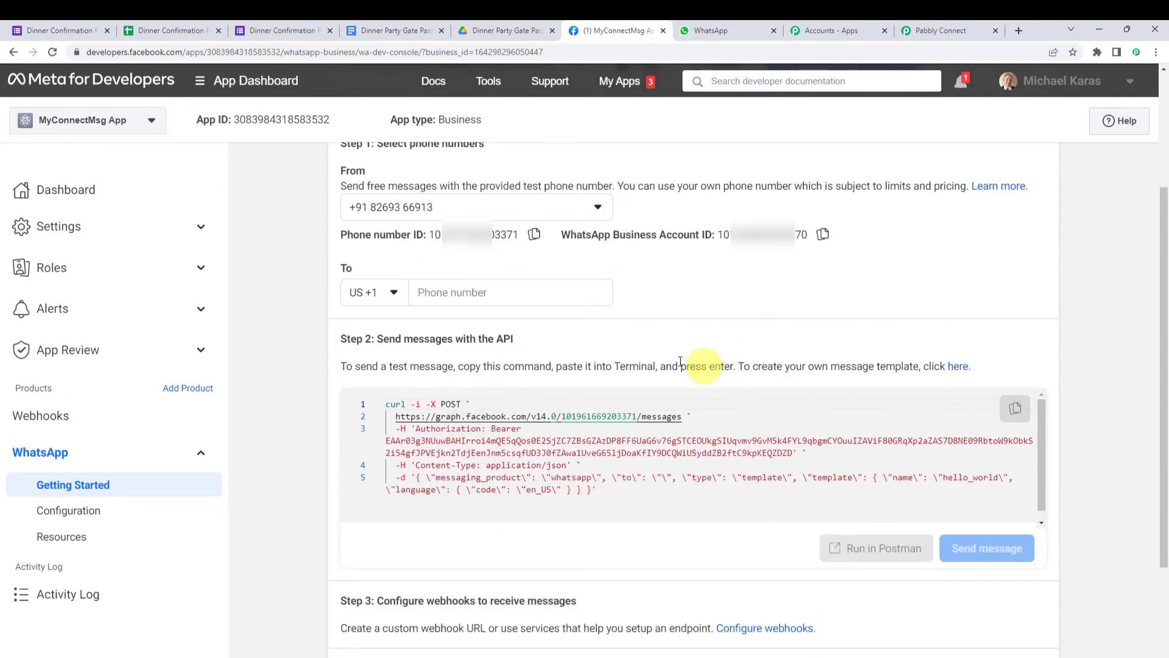
left_click_drag(739, 366, 961, 372)
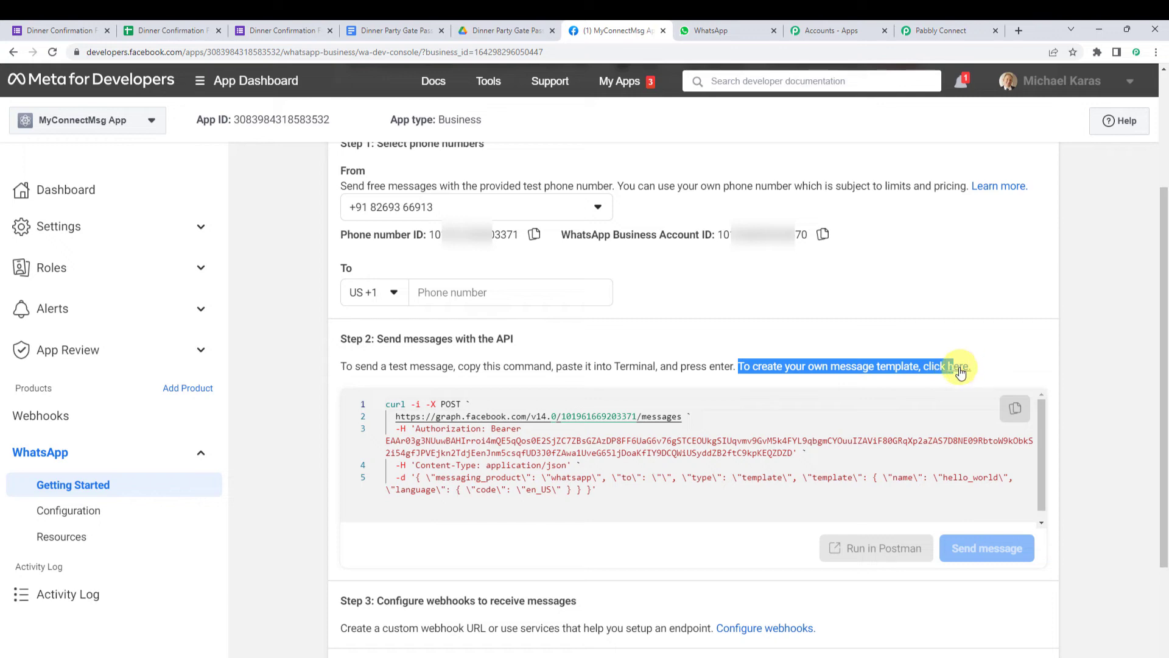
left_click(961, 372)
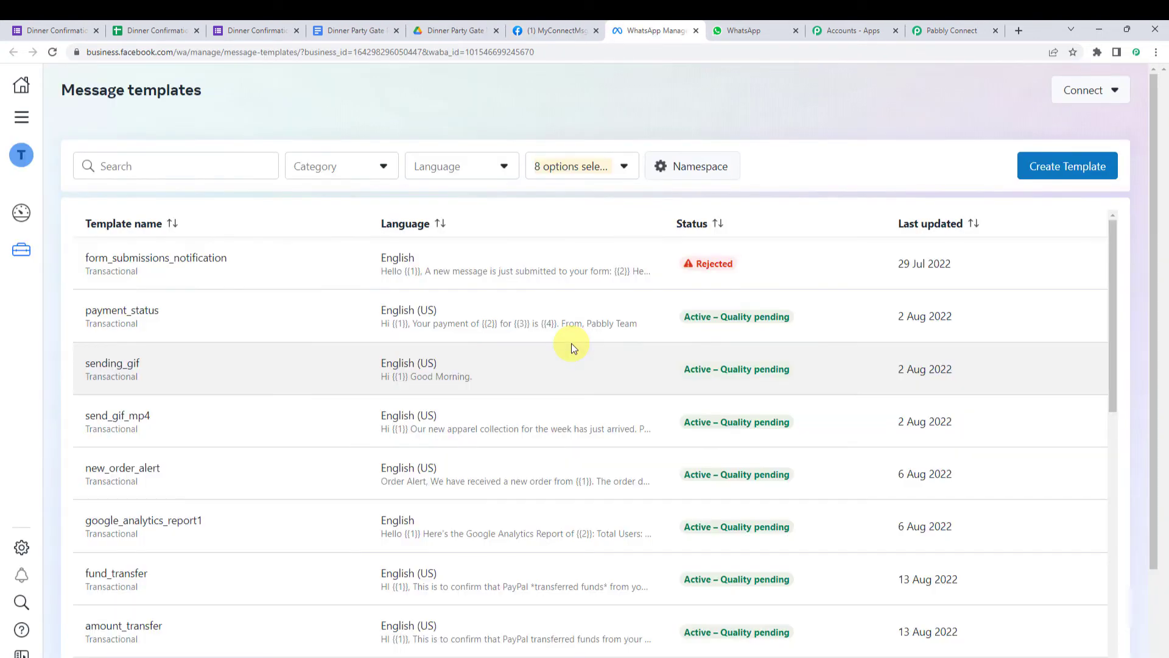
scroll(556, 365, "down", 5)
scroll(556, 367, "down", 6)
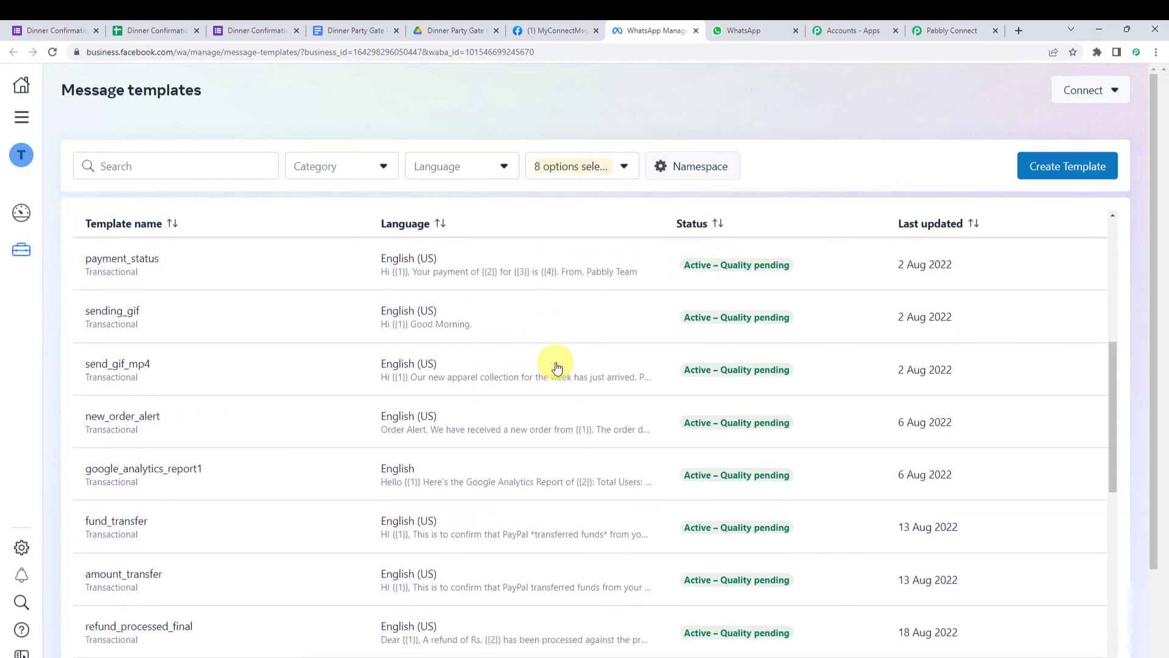
scroll(556, 367, "up", 6)
scroll(555, 365, "up", 6)
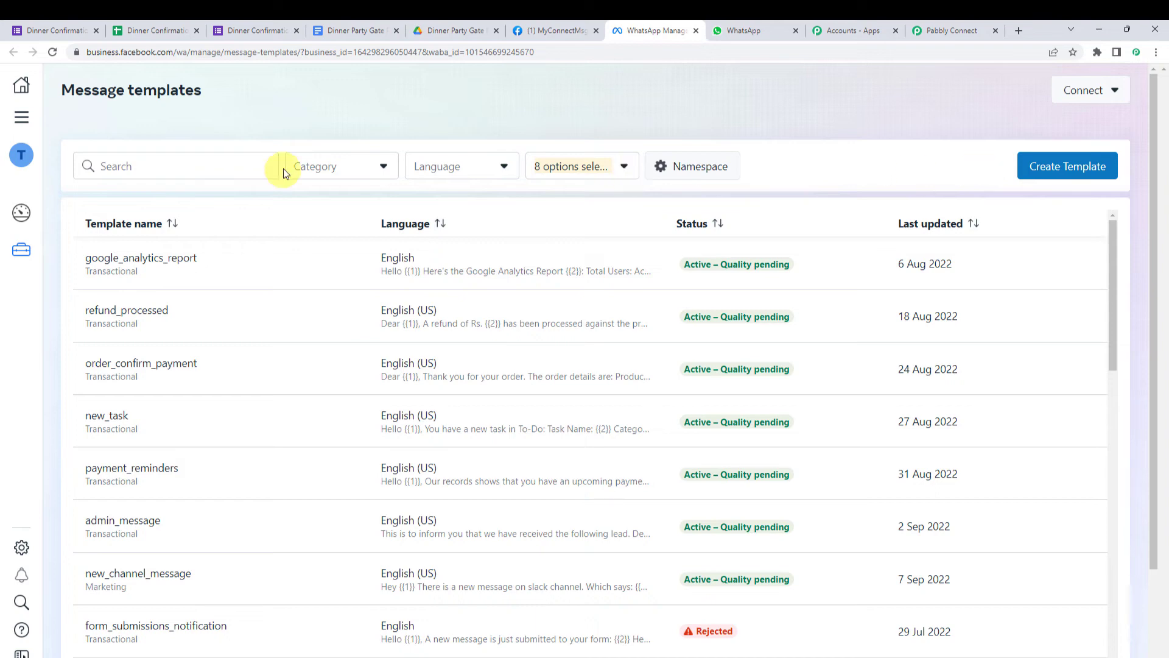
- Search the template list for 'gate' and open the gate_pass template
left_click(227, 160)
type("gate")
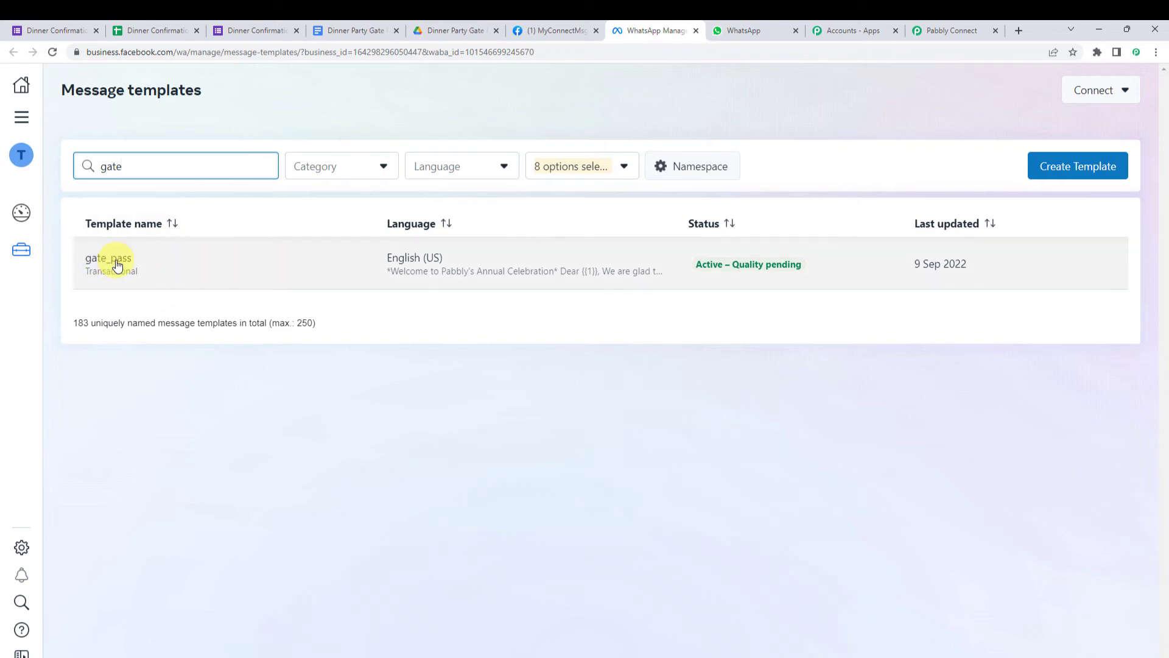
left_click(118, 267)
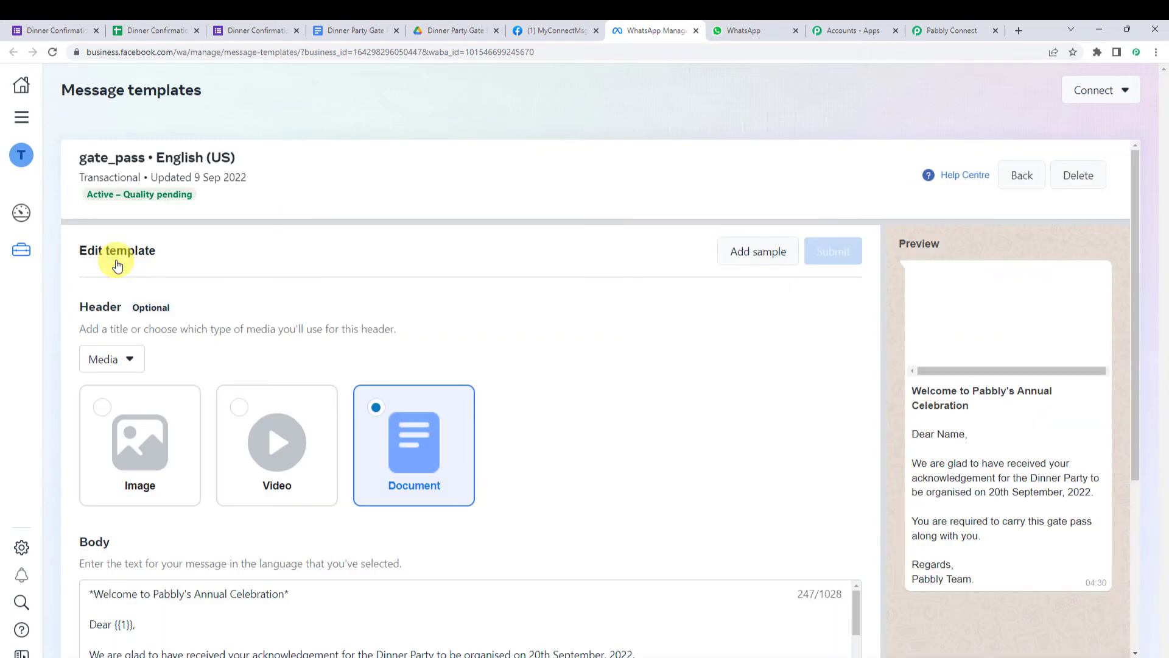
- Review the gate_pass body text with its {{1}} name placeholder and the template name
scroll(540, 334, "down", 5)
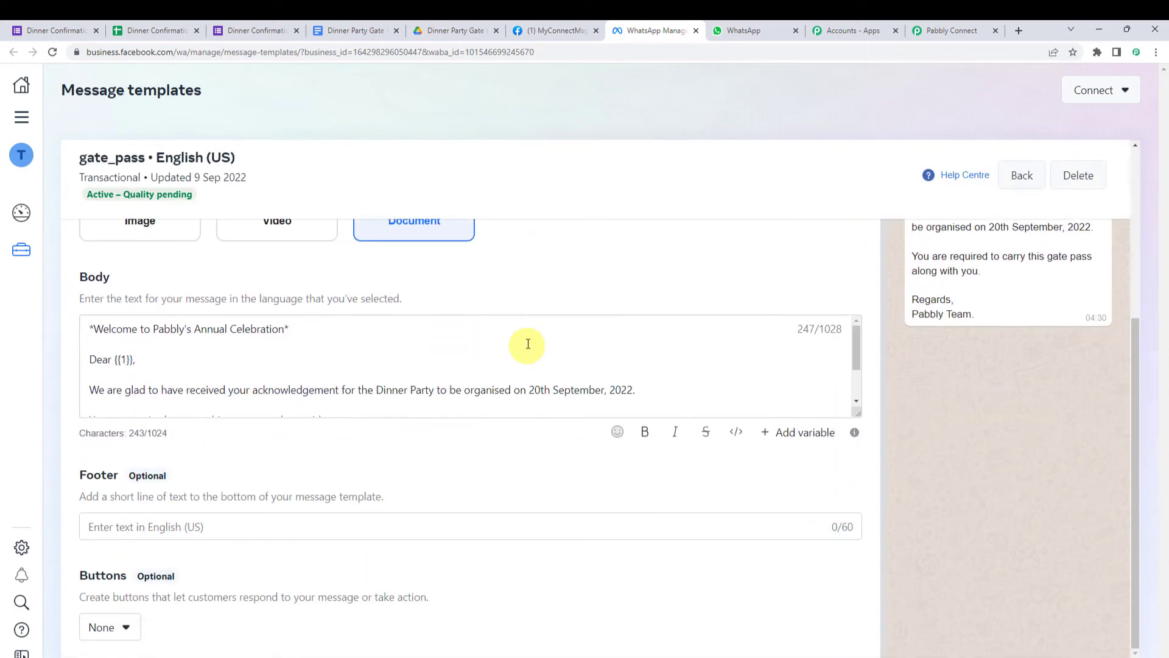
left_click_drag(858, 417, 859, 516)
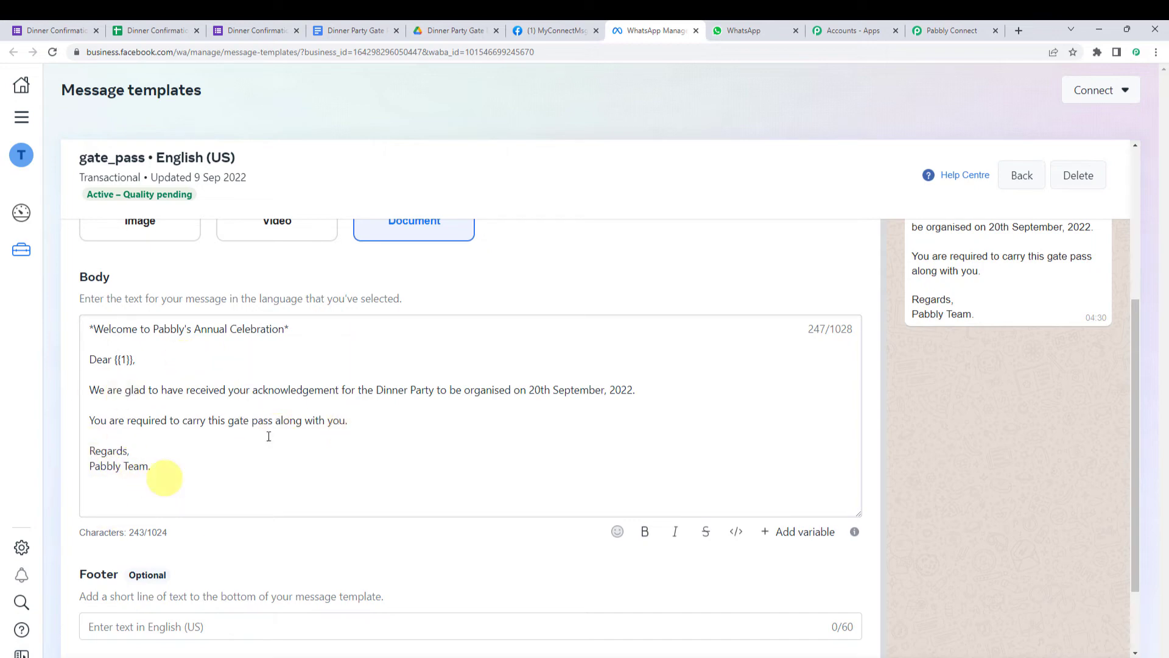
left_click(126, 360)
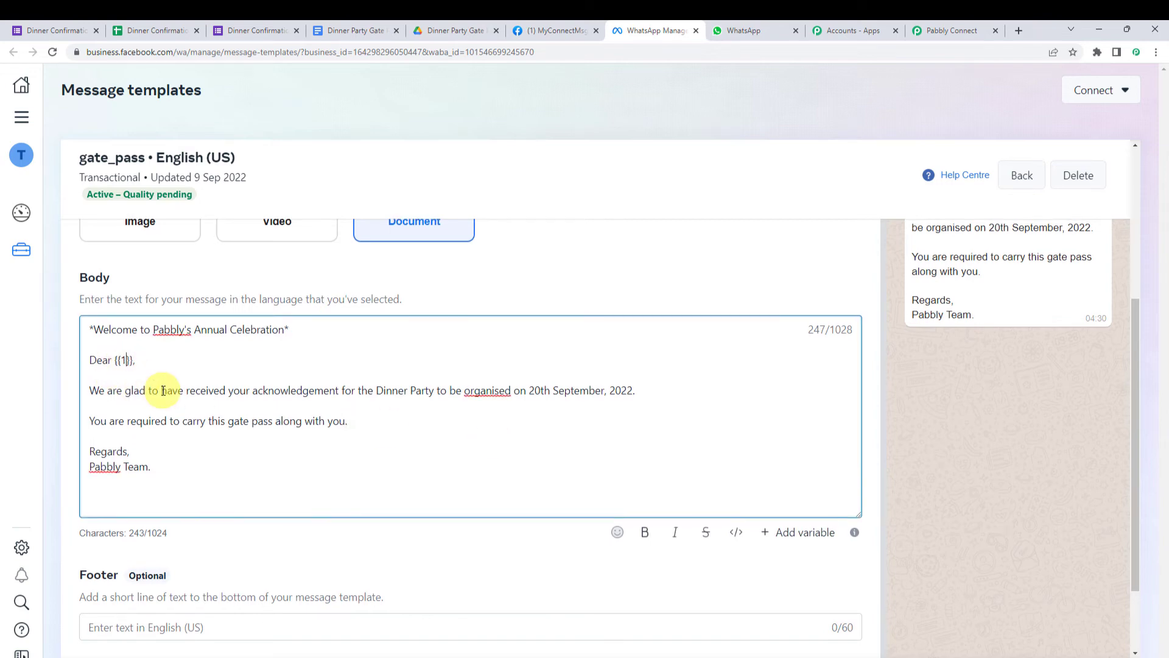
scroll(597, 375, "up", 2)
scroll(617, 367, "up", 1)
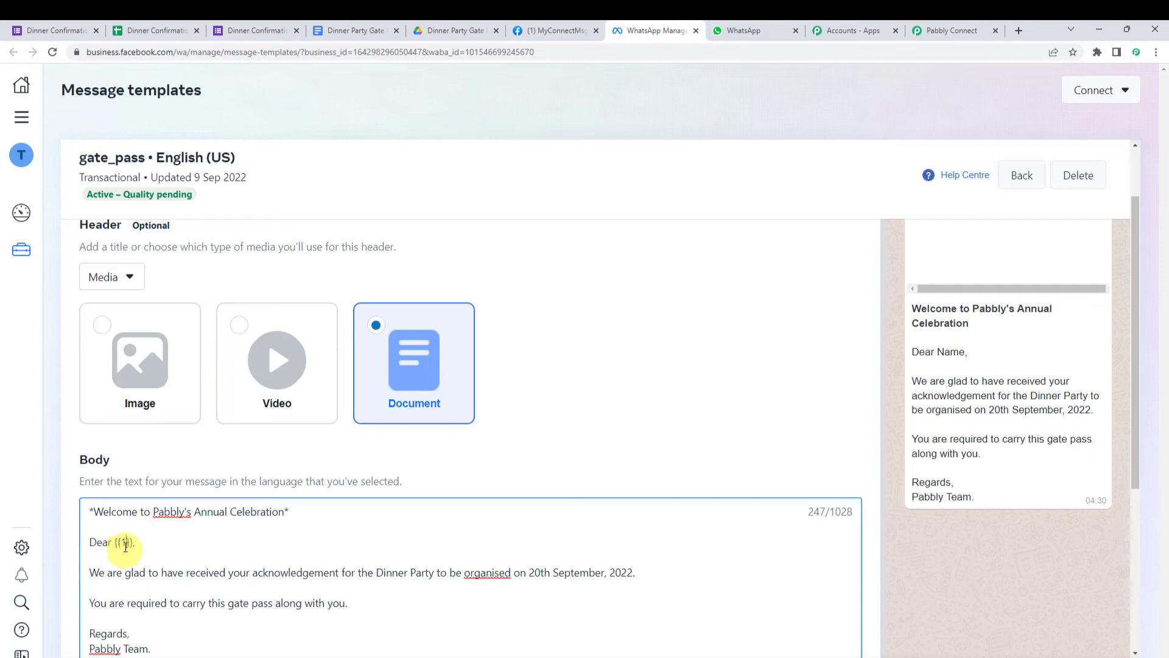
scroll(890, 433, "up", 1)
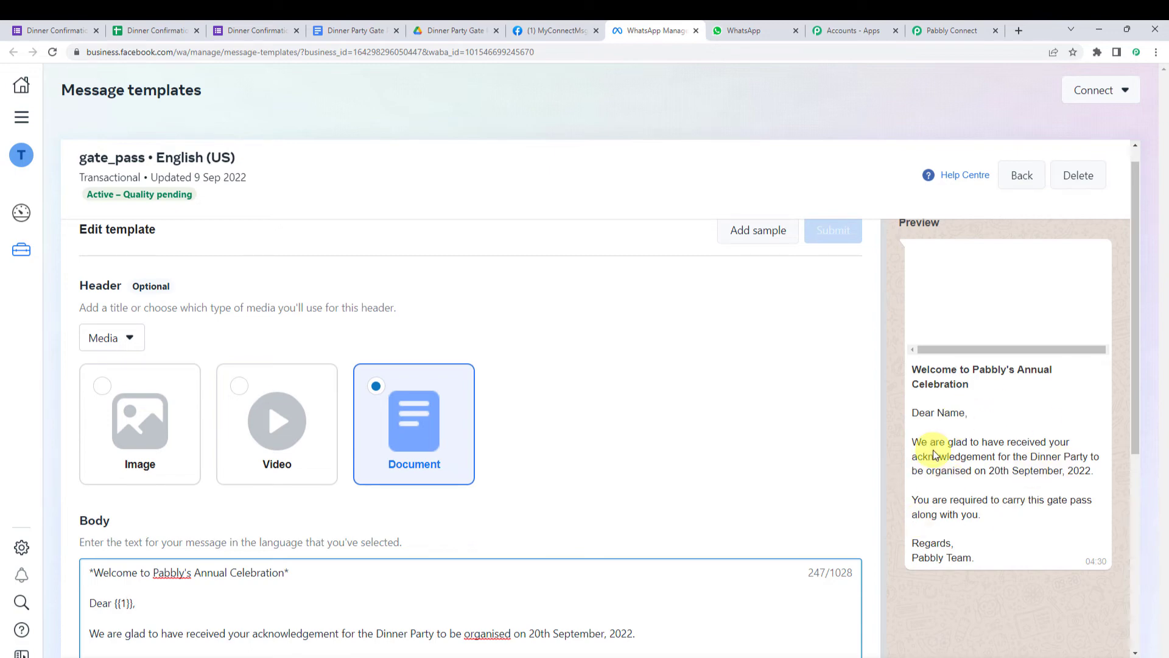
scroll(935, 454, "up", 1)
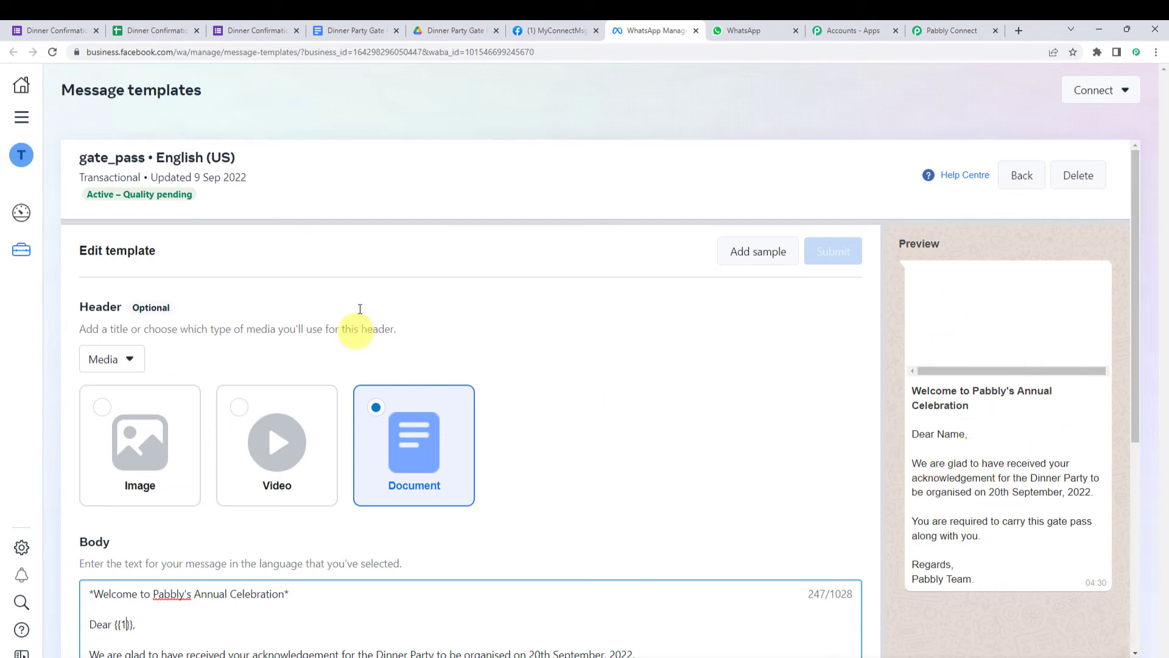
left_click_drag(78, 159, 144, 154)
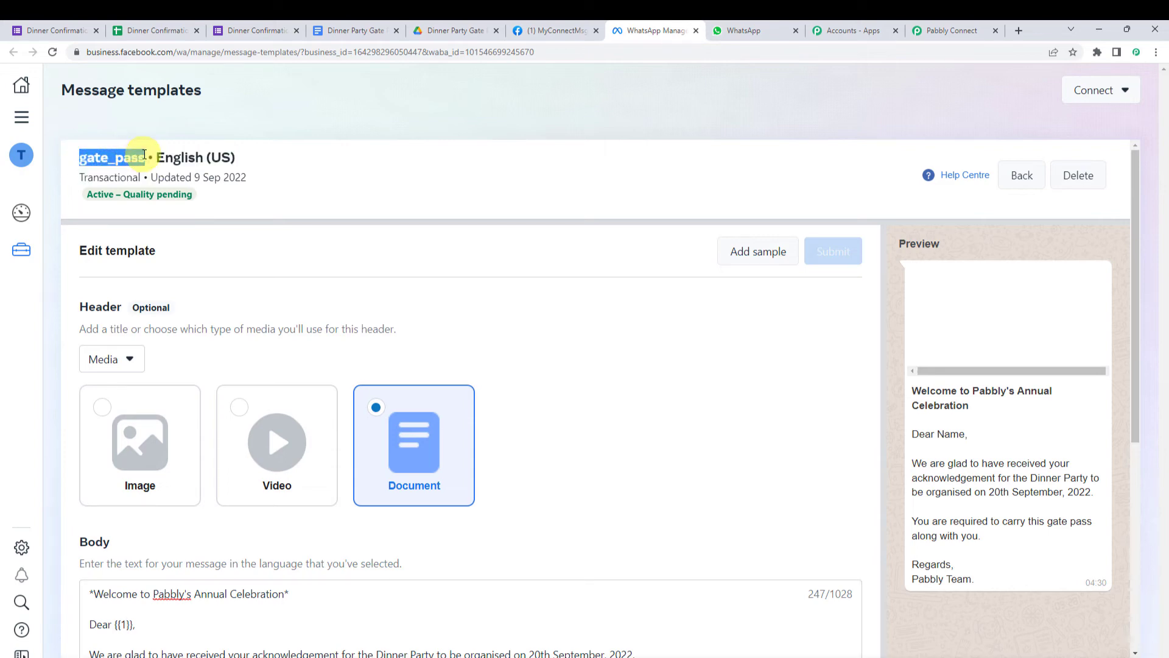
- Choose gate_pass as the WhatsApp action's Template Name, which fills in language en_US
left_click(952, 31)
left_click(329, 386)
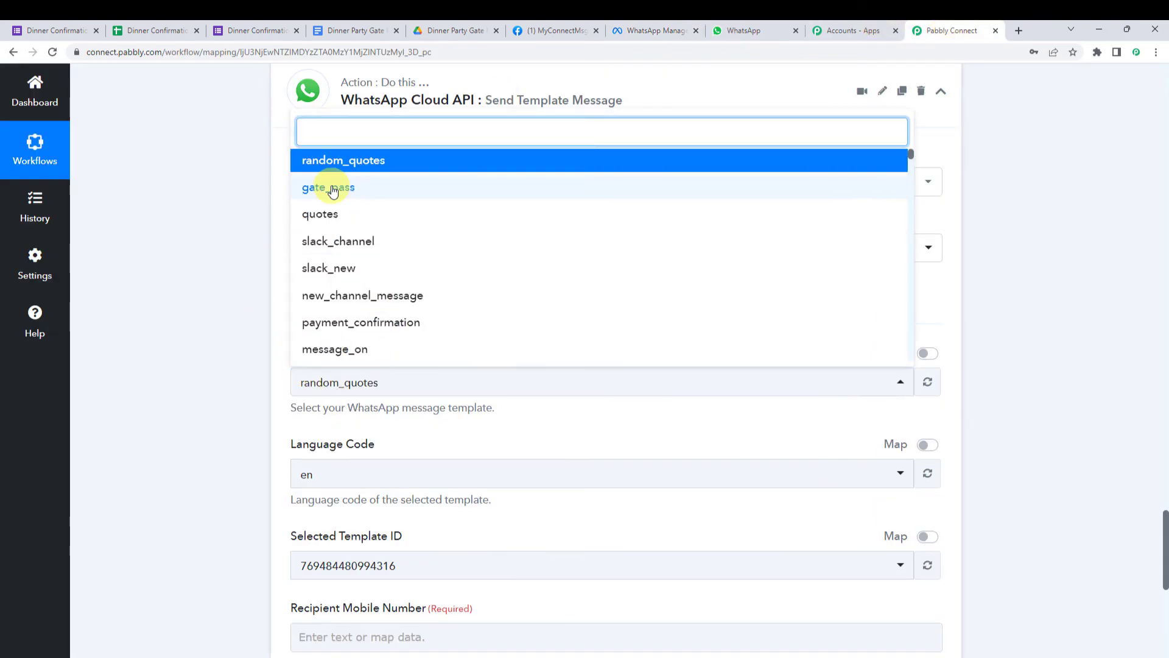
left_click(355, 192)
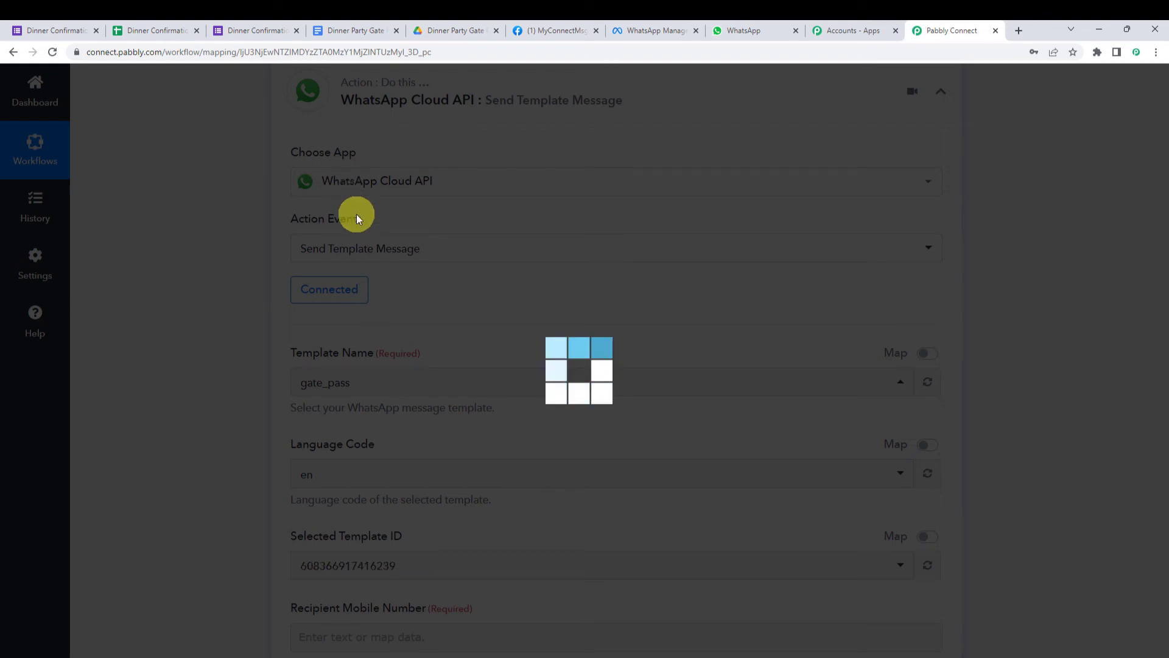
scroll(261, 453, "down", 1)
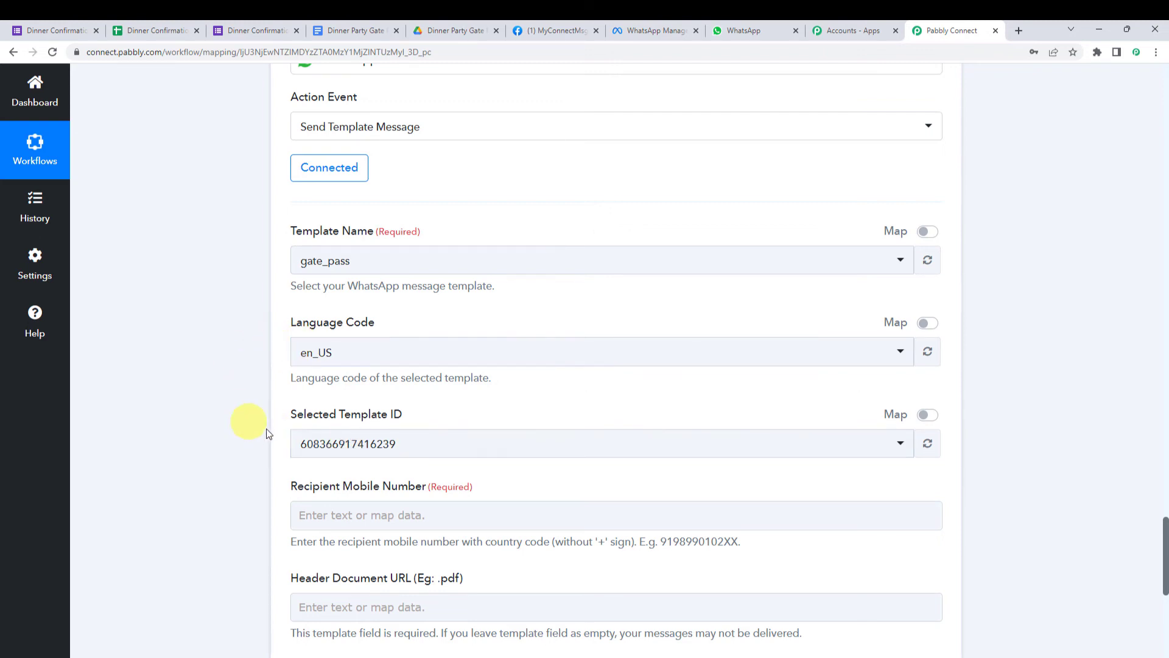
scroll(210, 384, "down", 2)
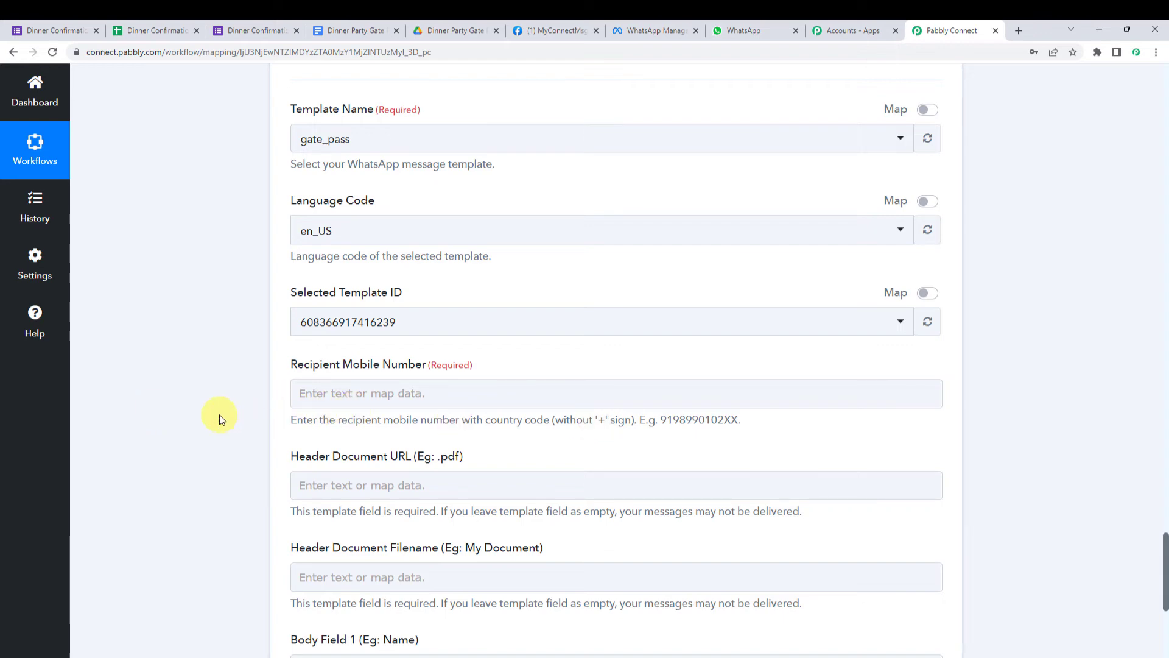
scroll(220, 414, "up", 20)
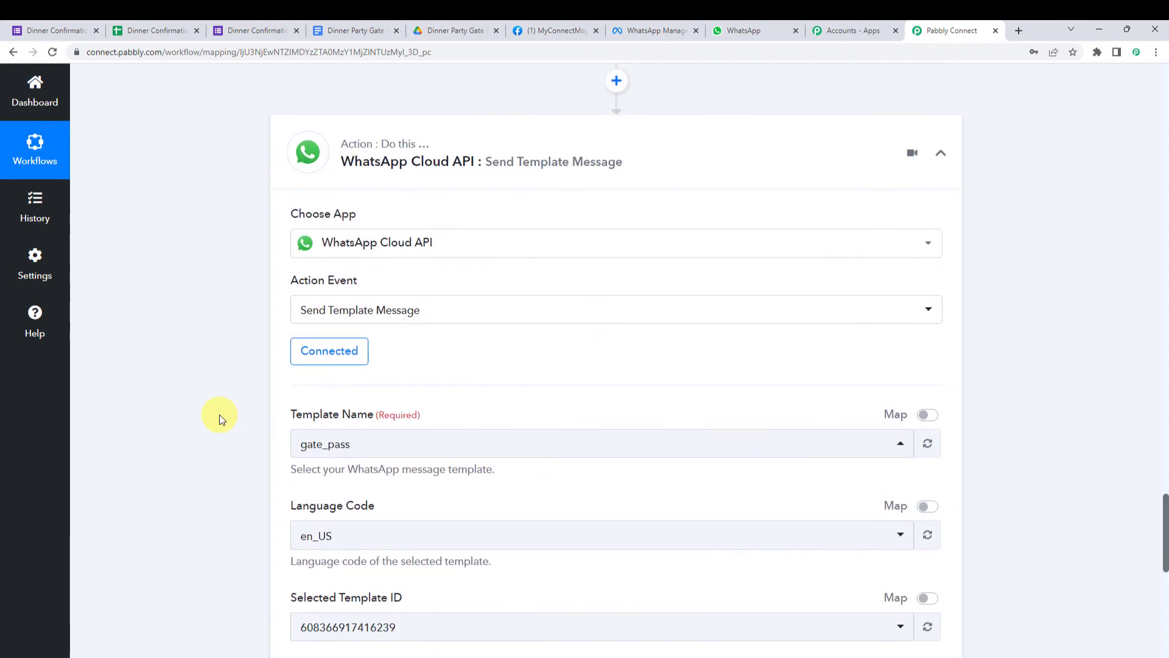
scroll(219, 414, "up", 20)
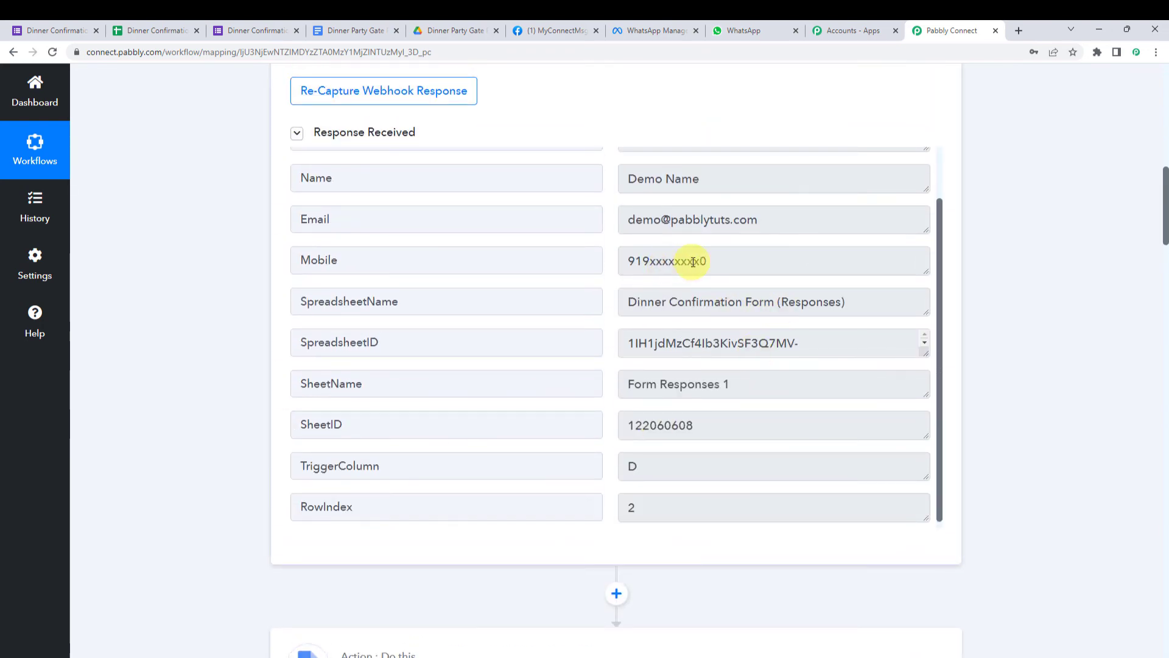
scroll(251, 501, "down", 1)
scroll(203, 500, "down", 20)
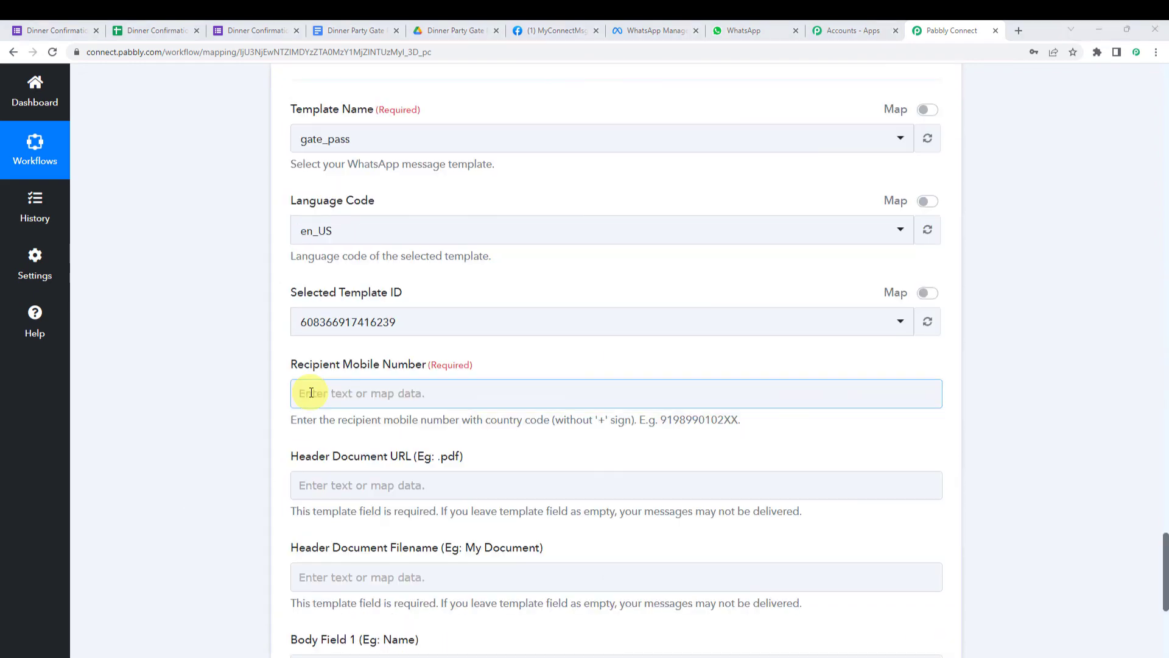
- Map the Google Forms Mobile answer into the recipient number field
left_click(311, 393)
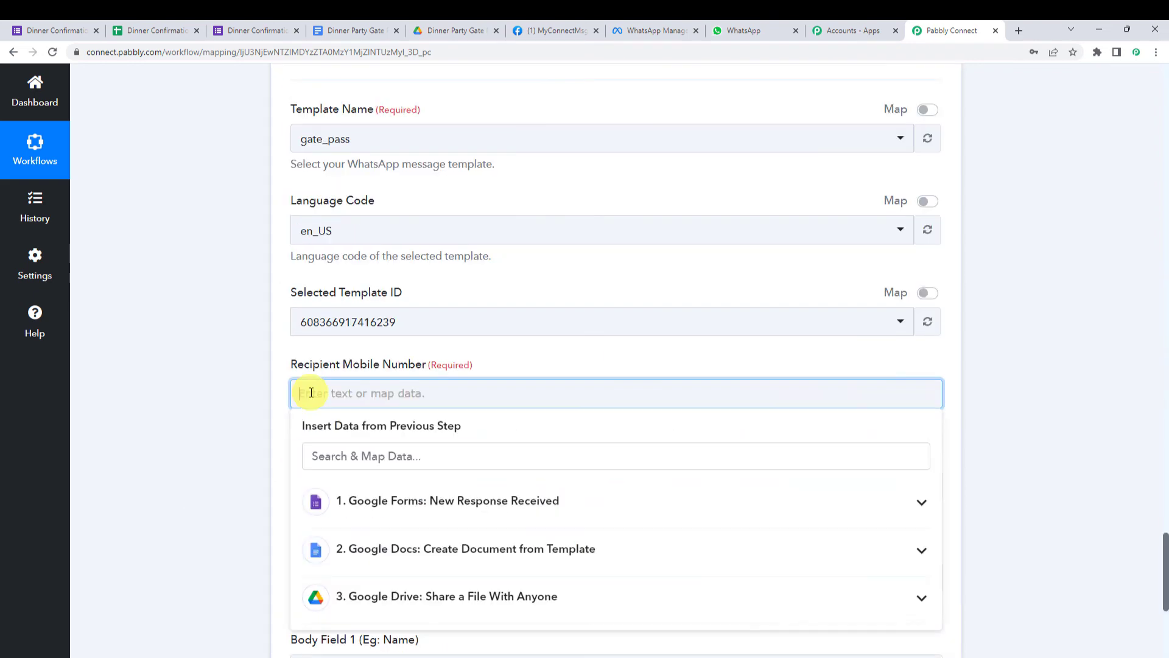
left_click(385, 501)
left_click(403, 642)
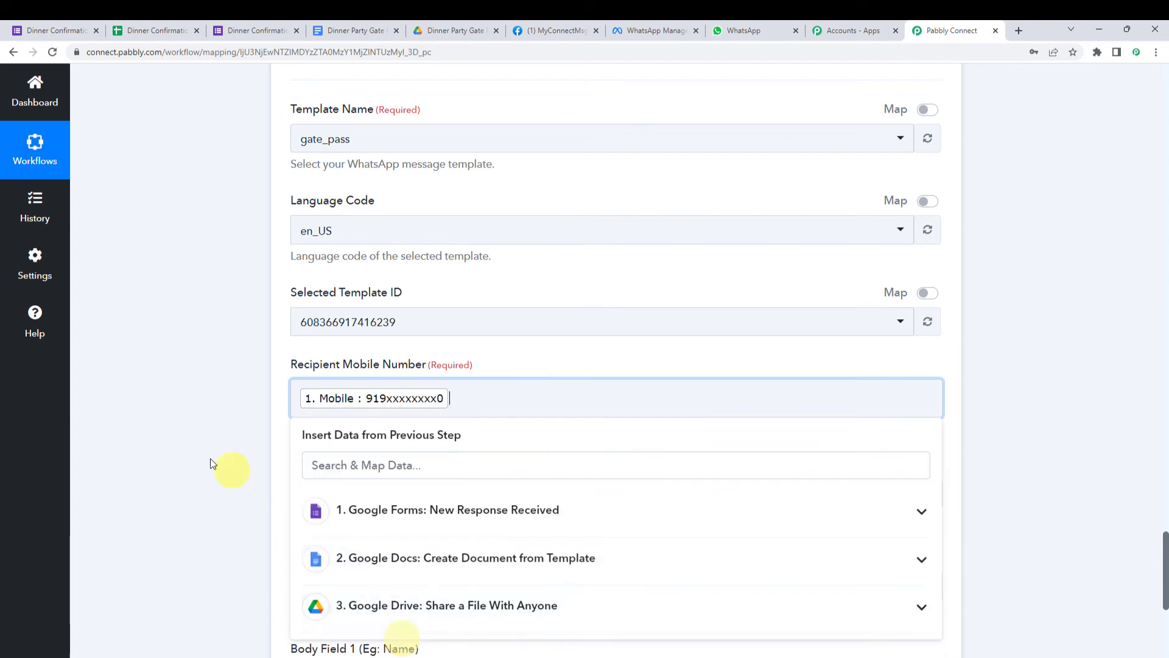
left_click(209, 458)
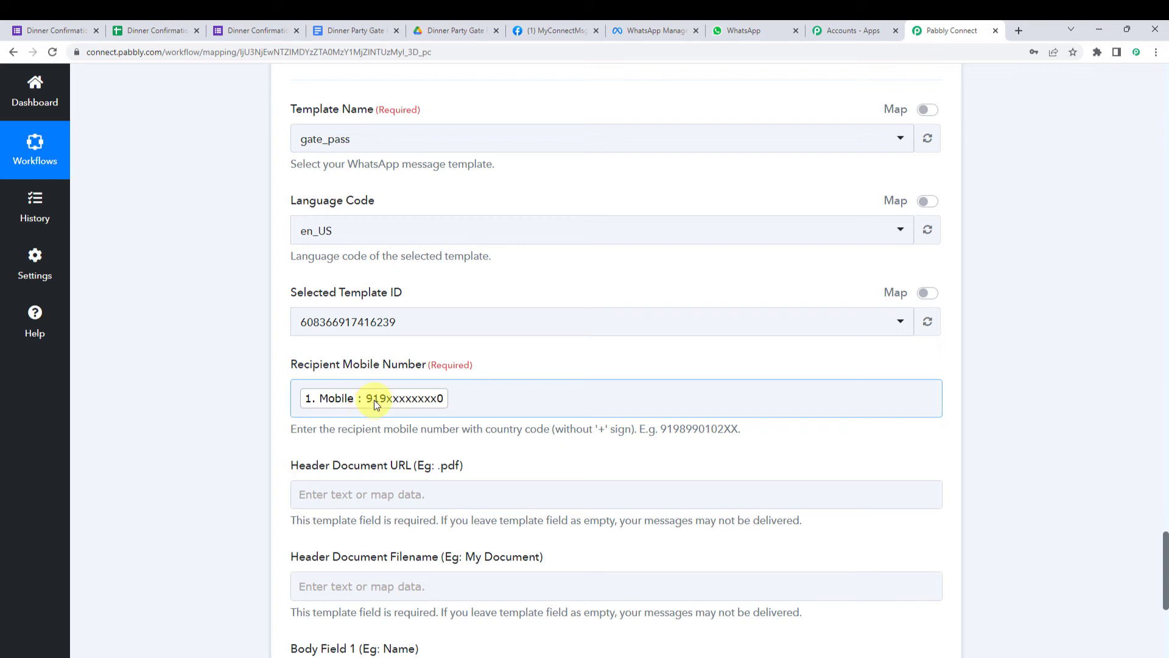
left_click(297, 403)
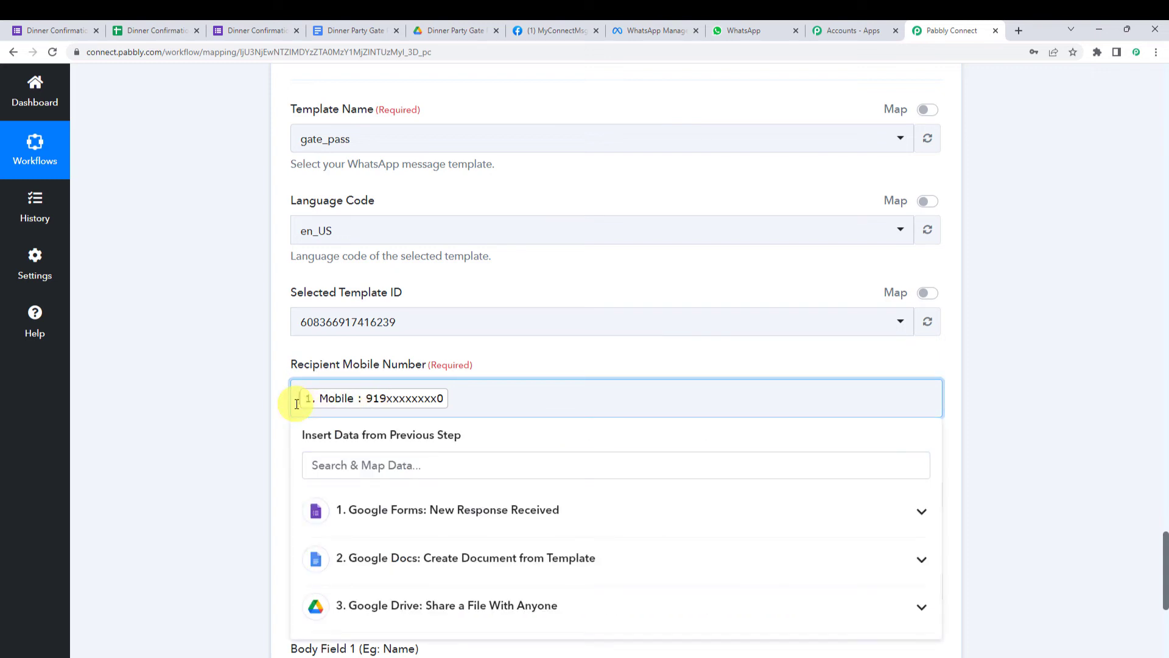
left_click(254, 410)
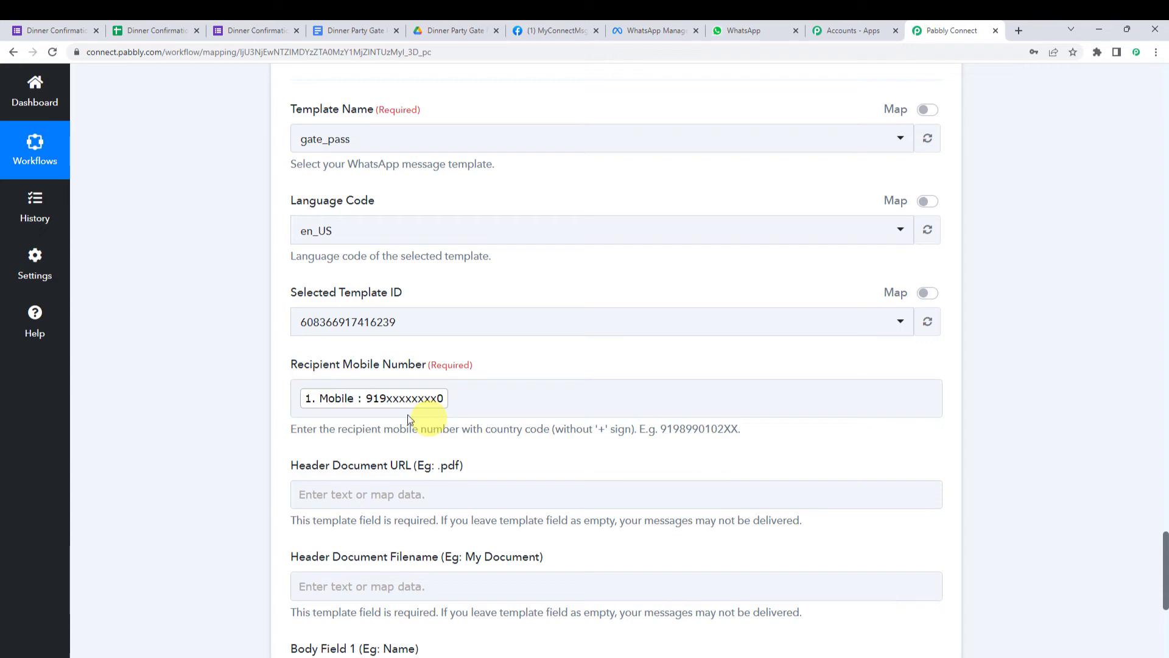
scroll(239, 412, "down", 3)
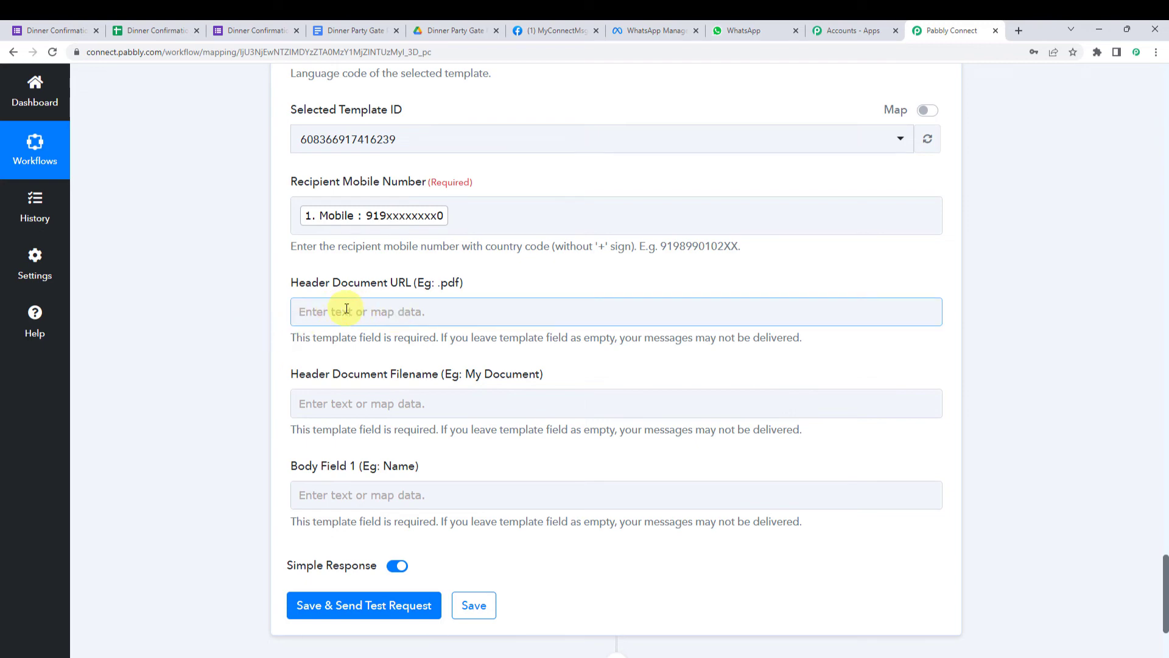
scroll(251, 316, "up", 15)
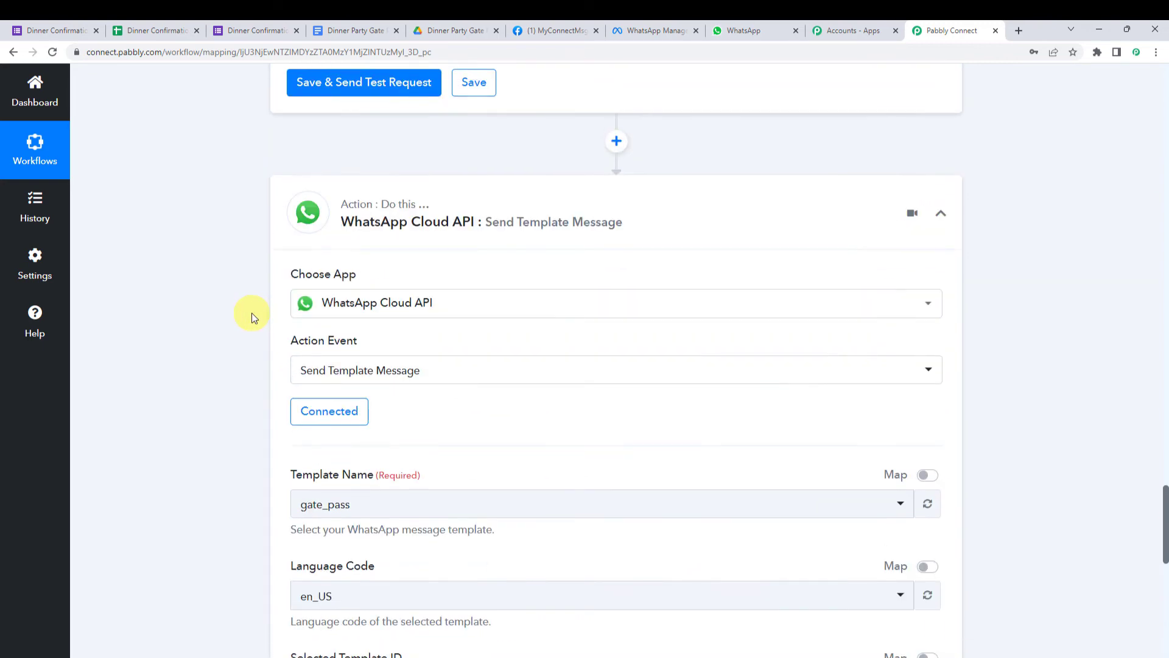
scroll(252, 316, "up", 2)
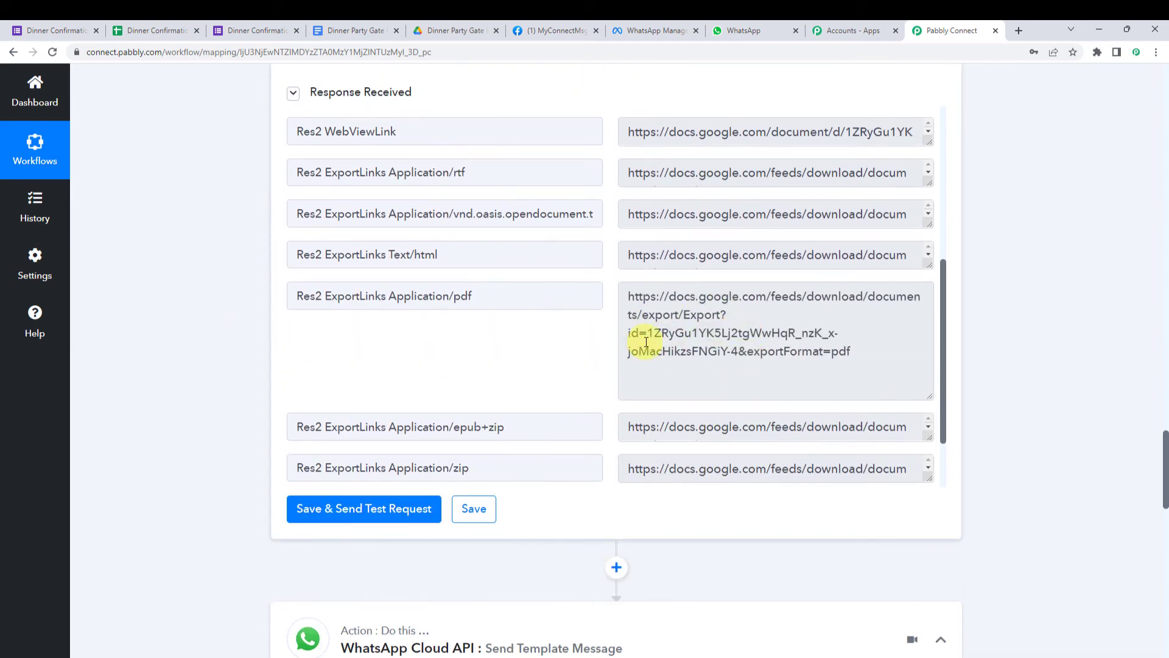
- Map the Google Drive step's Res2 ExportLinks Application/pdf link into Header Document URL
left_click_drag(896, 358, 600, 294)
scroll(159, 407, "down", 13)
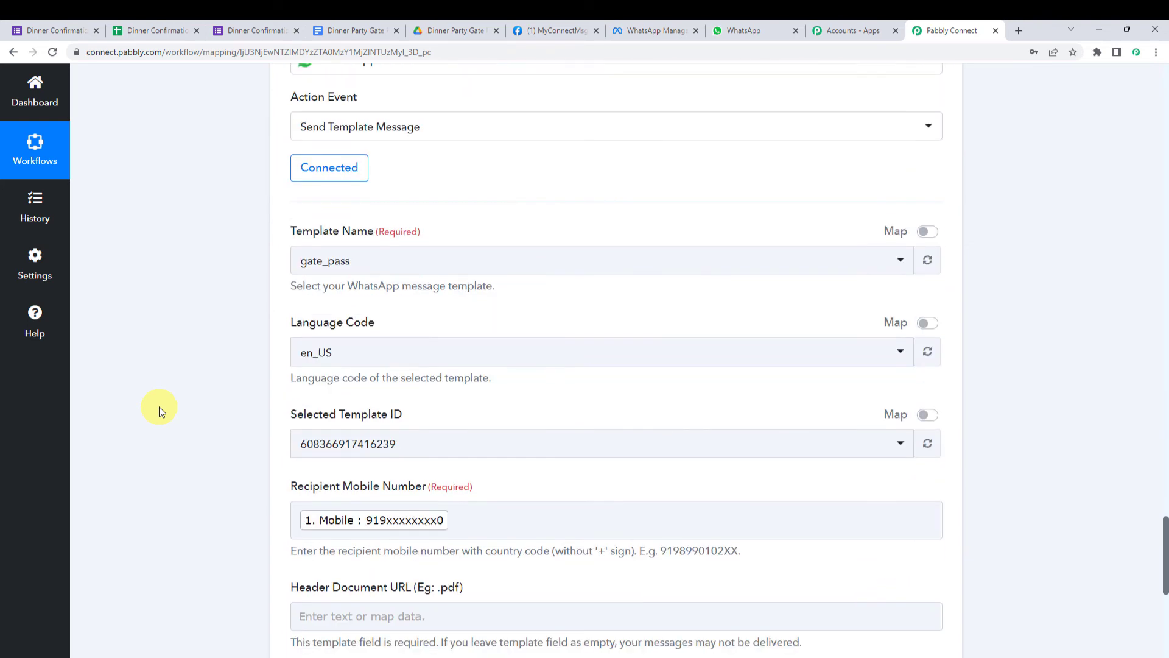
scroll(159, 407, "down", 2)
left_click(302, 374)
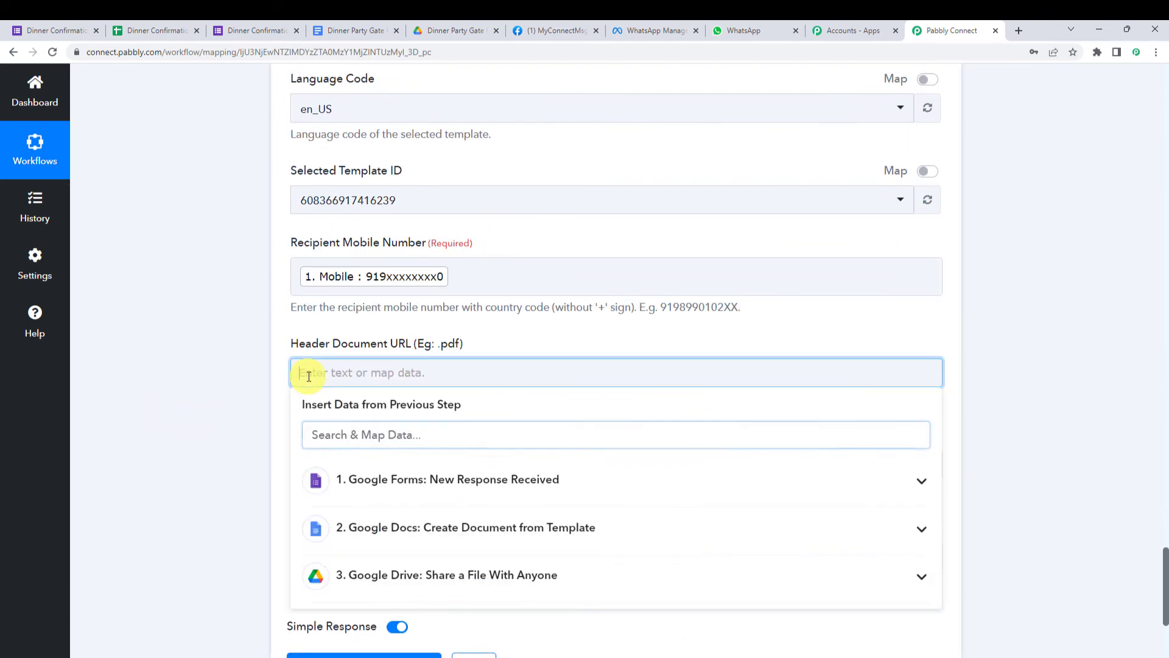
left_click(438, 574)
scroll(438, 575, "down", 6)
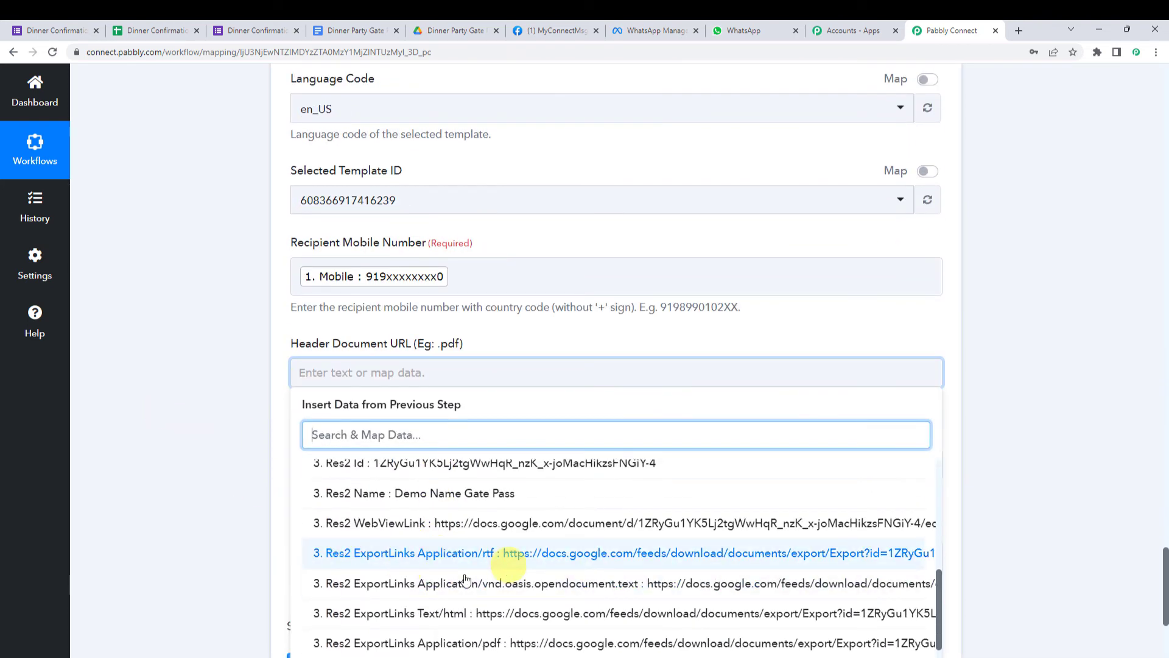
scroll(453, 619, "down", 1)
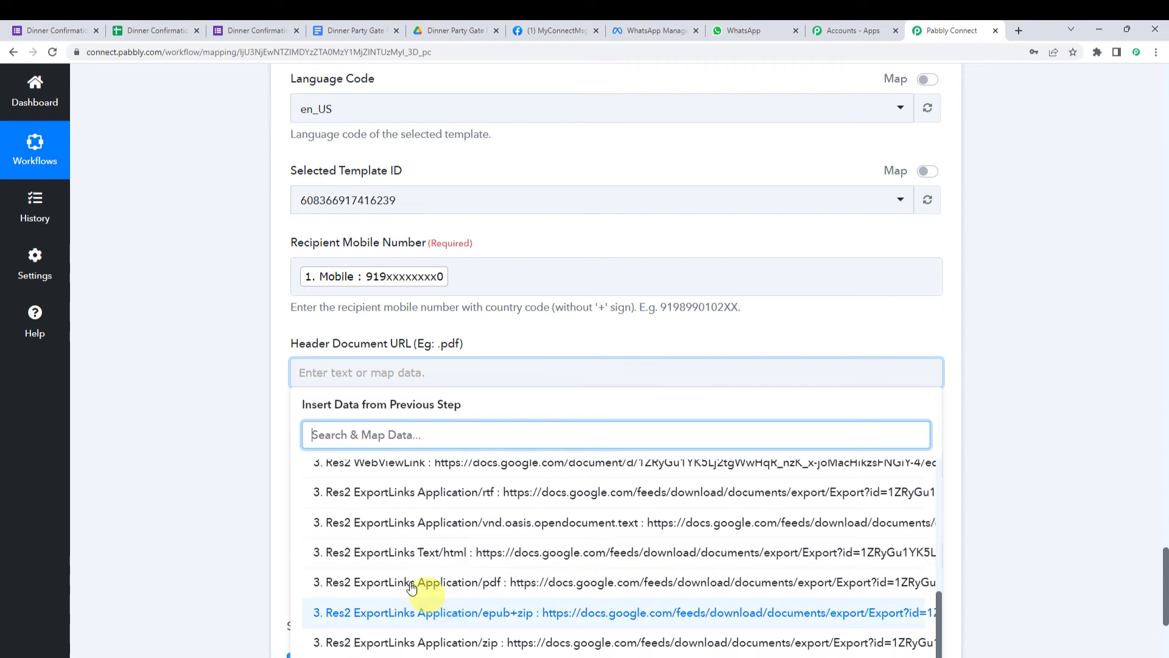
left_click(498, 591)
left_click(202, 371)
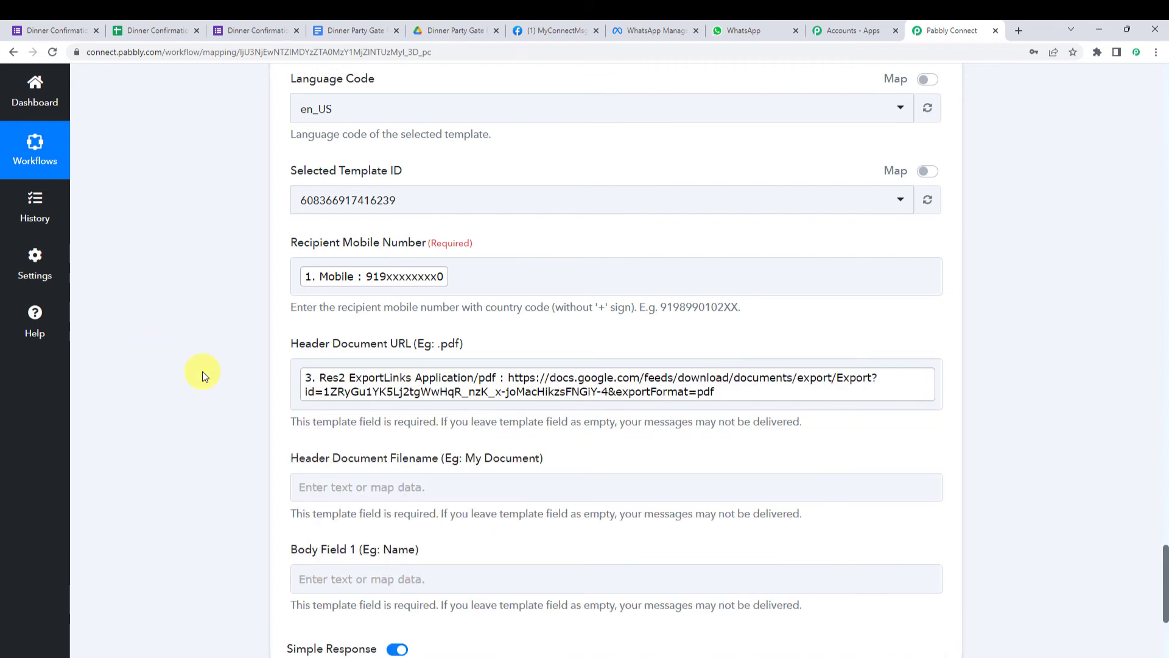
- Map the Google Drive step's Res2 Name into Header Document Filename
scroll(202, 371, "down", 2)
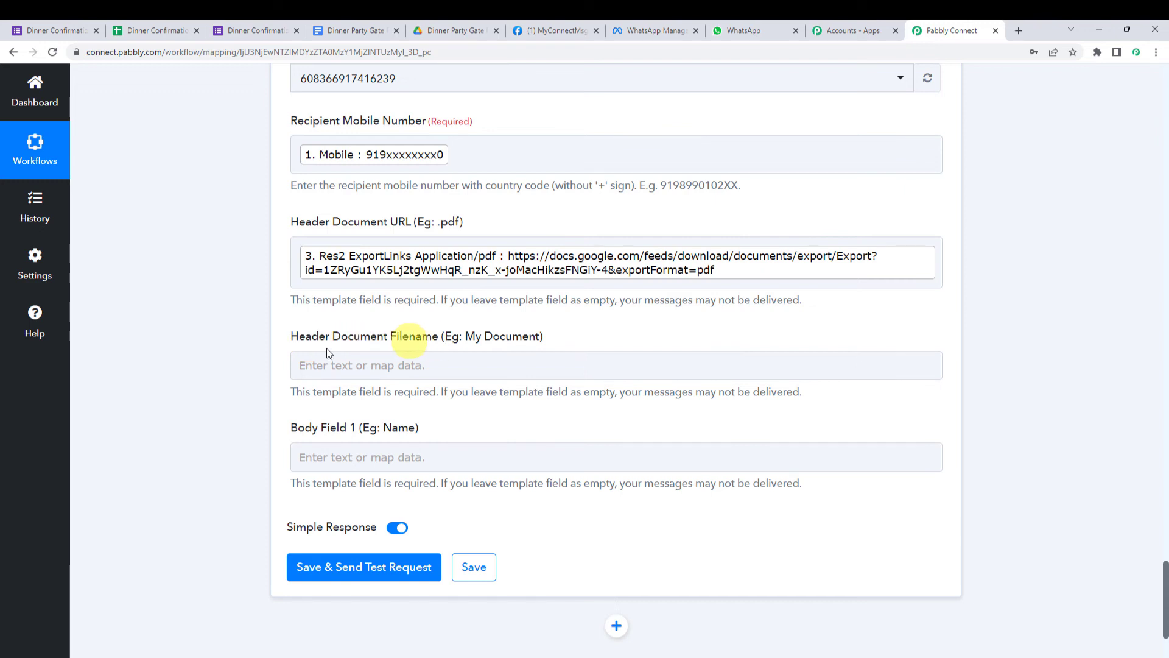
left_click(388, 365)
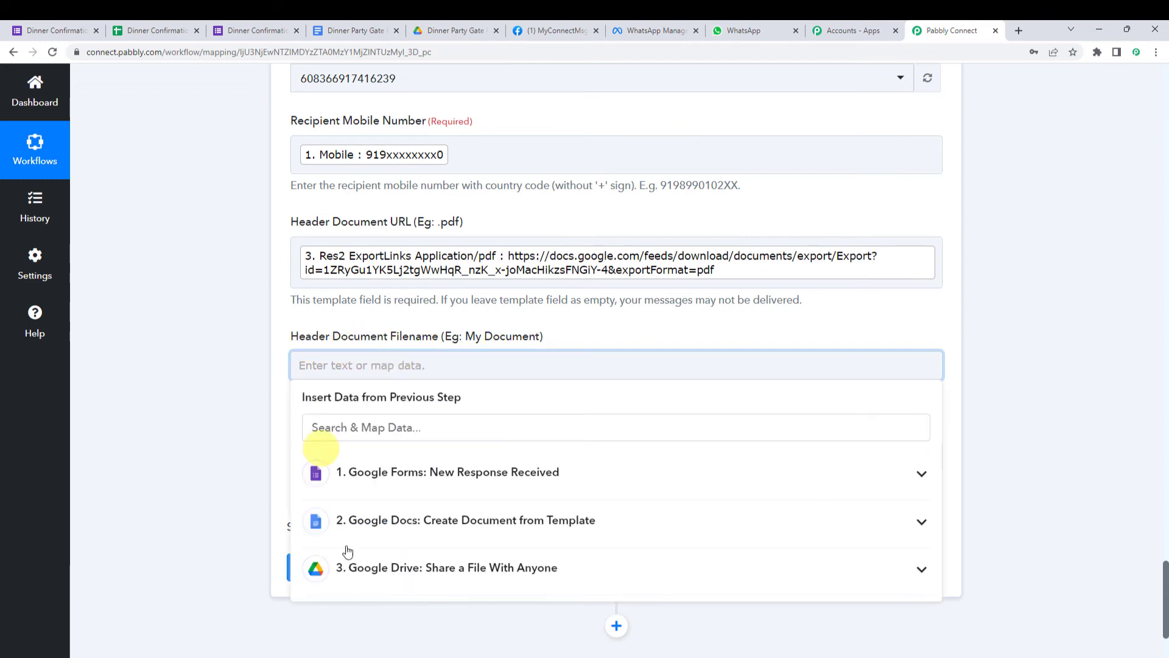
left_click(420, 519)
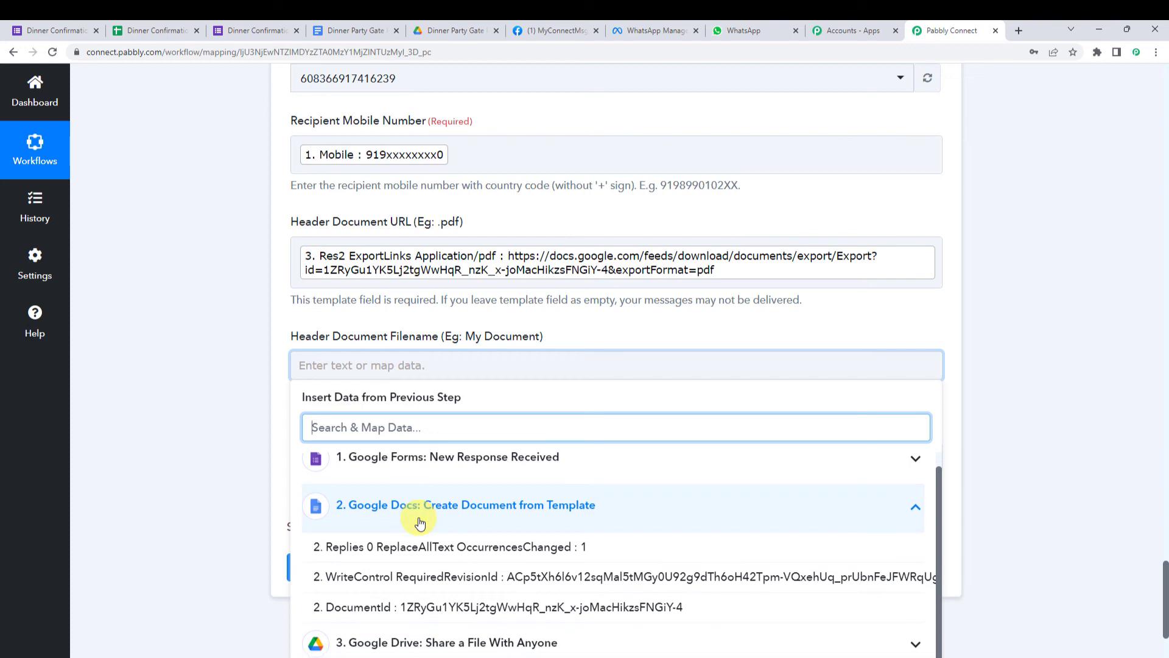
left_click(410, 519)
left_click(411, 565)
scroll(410, 603, "down", 5)
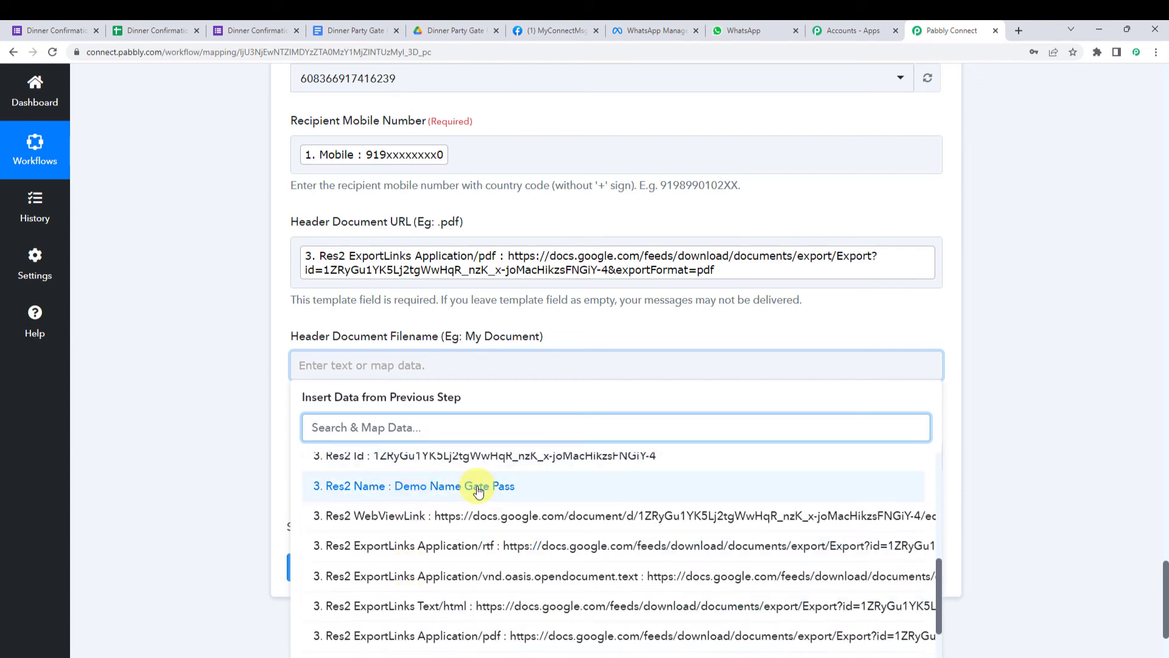
left_click(412, 485)
left_click(206, 391)
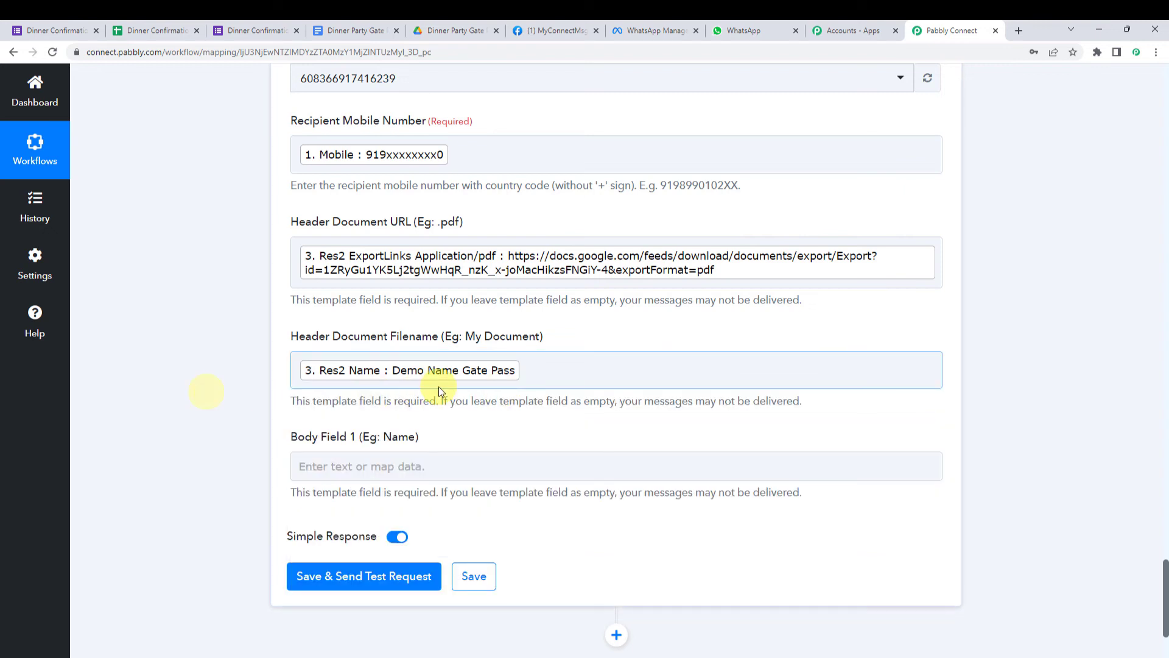
- Map the Google Forms Name answer into Body Field 1
scroll(437, 387, "down", 1)
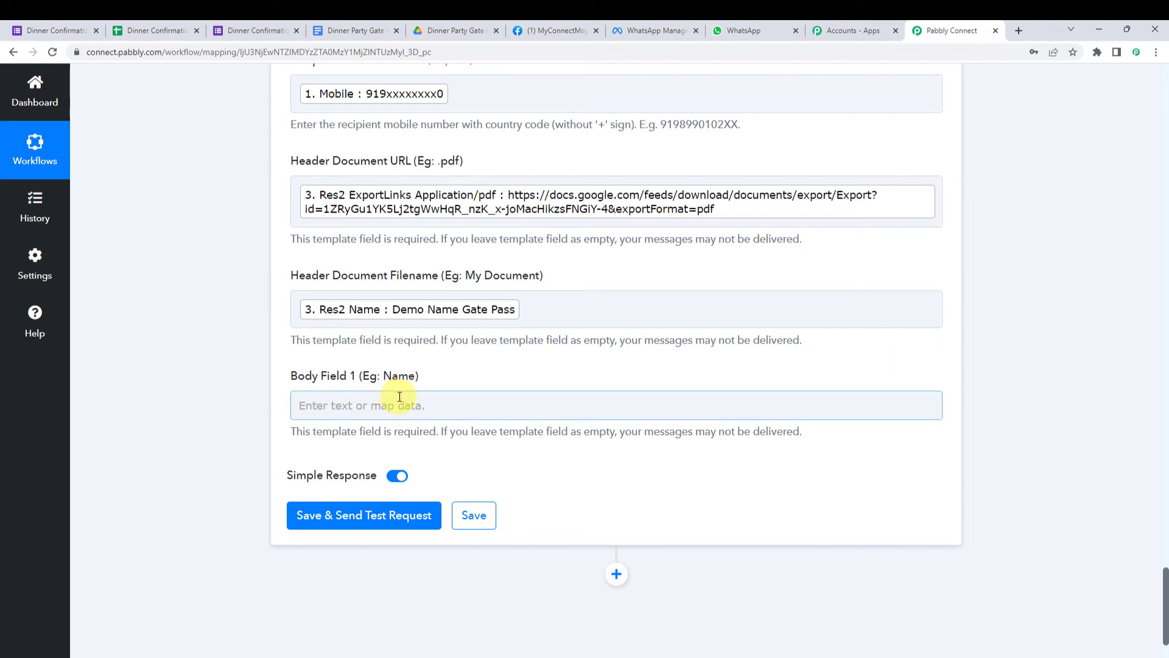
left_click(352, 405)
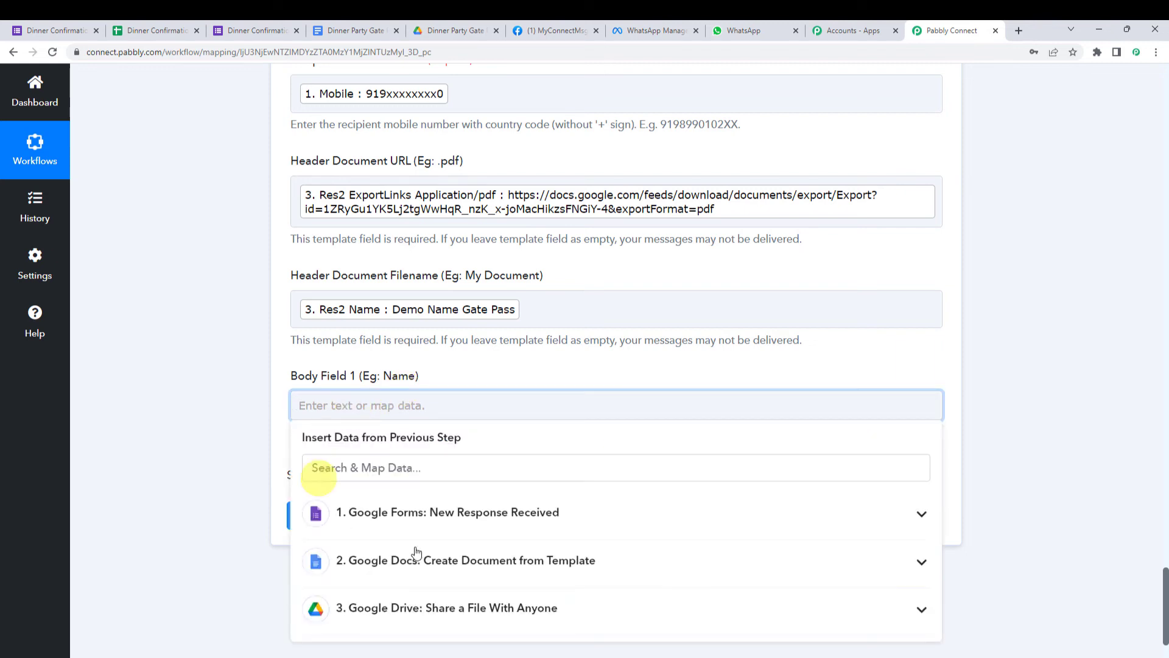
left_click(405, 519)
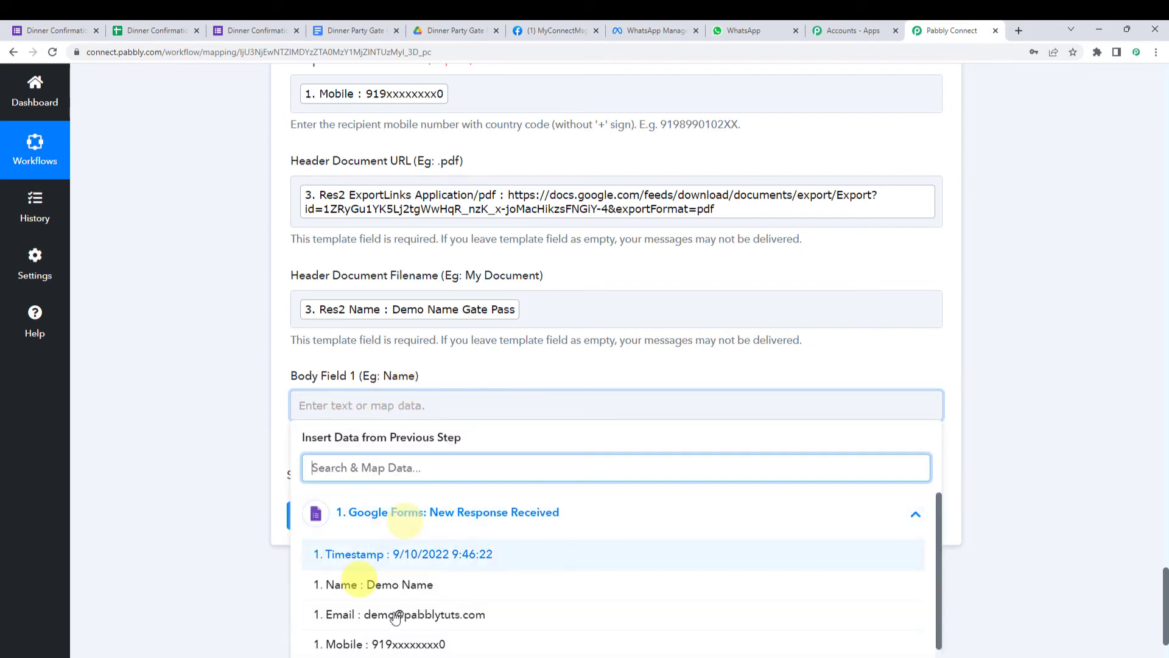
left_click(425, 588)
left_click(221, 400)
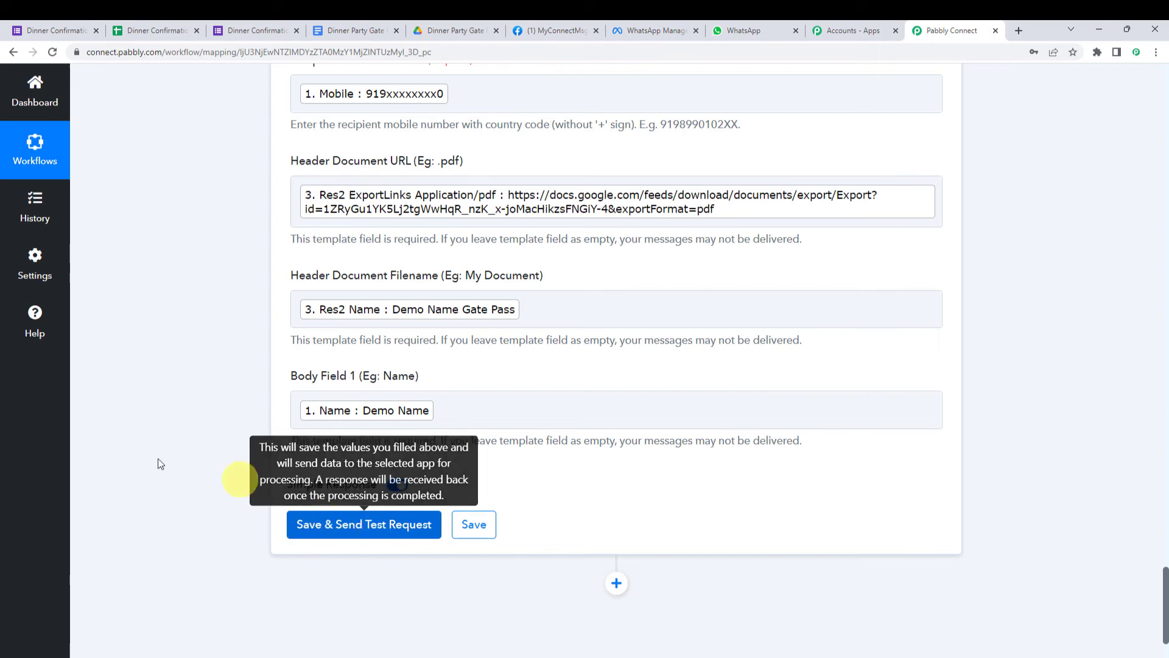
scroll(137, 451, "up", 3)
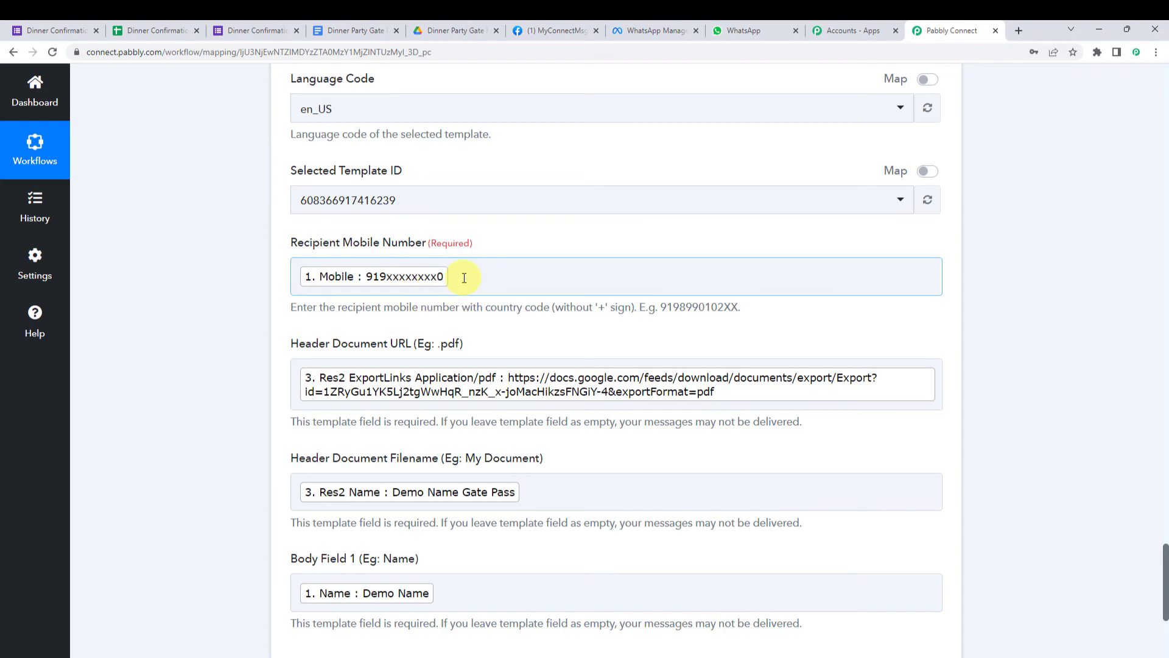
- Send the test request and check WhatsApp Web for the Demo Name Gate Pass message
left_click(765, 31)
left_click(471, 324)
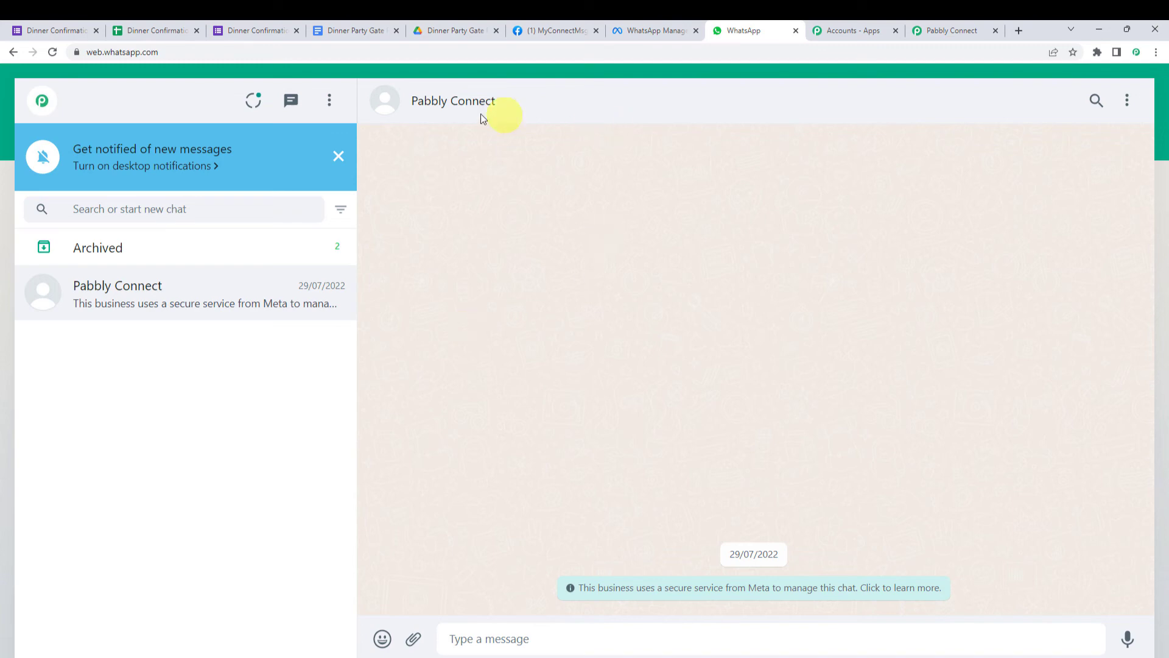
left_click(950, 30)
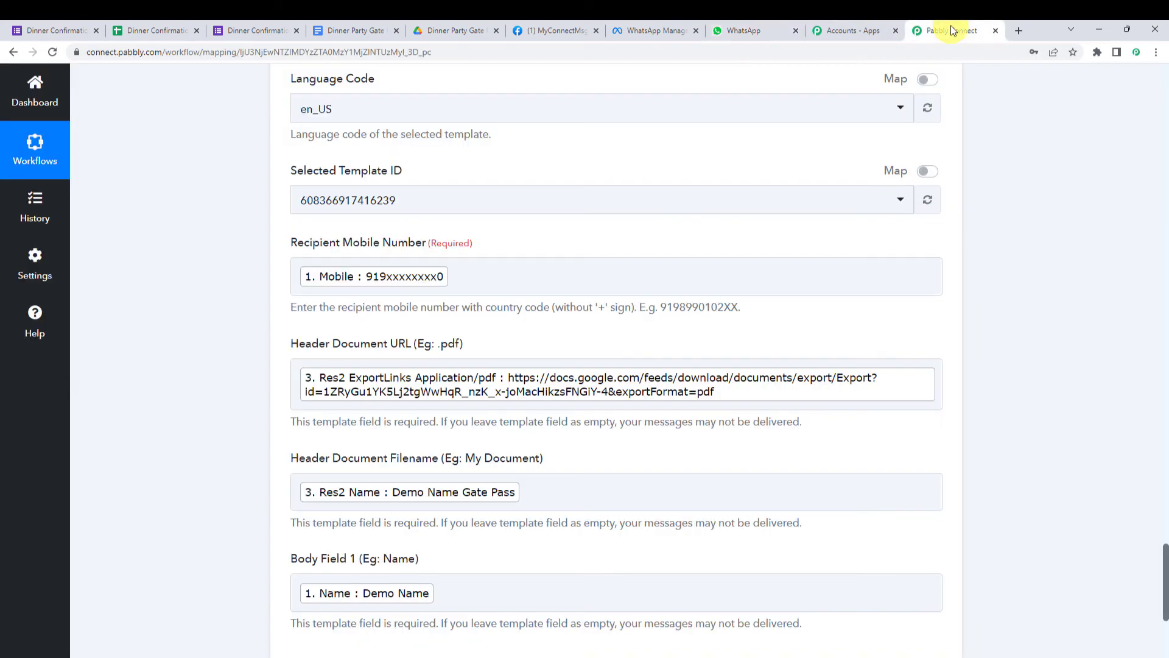
left_click(481, 279)
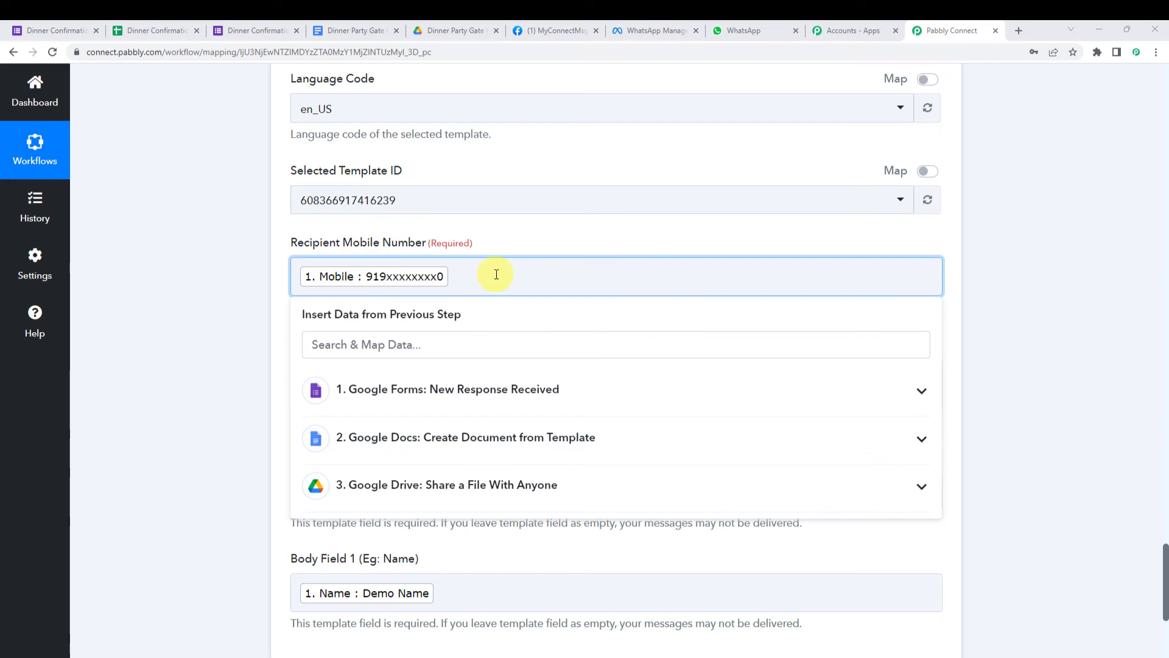
scroll(497, 275, "down", 4)
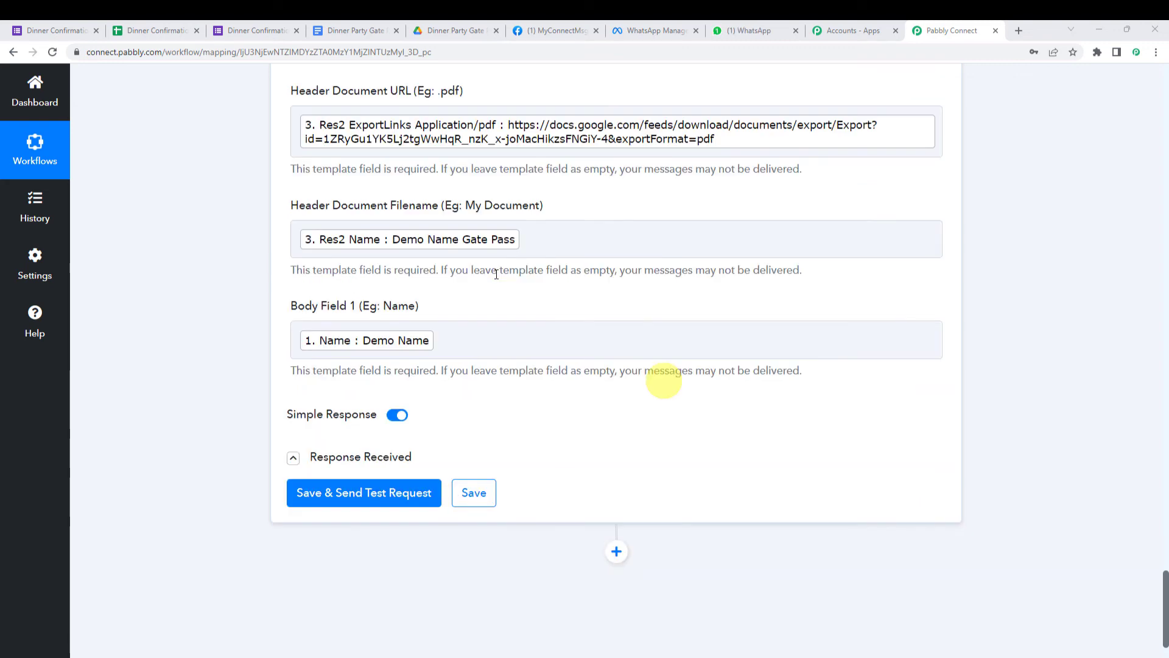
left_click(756, 31)
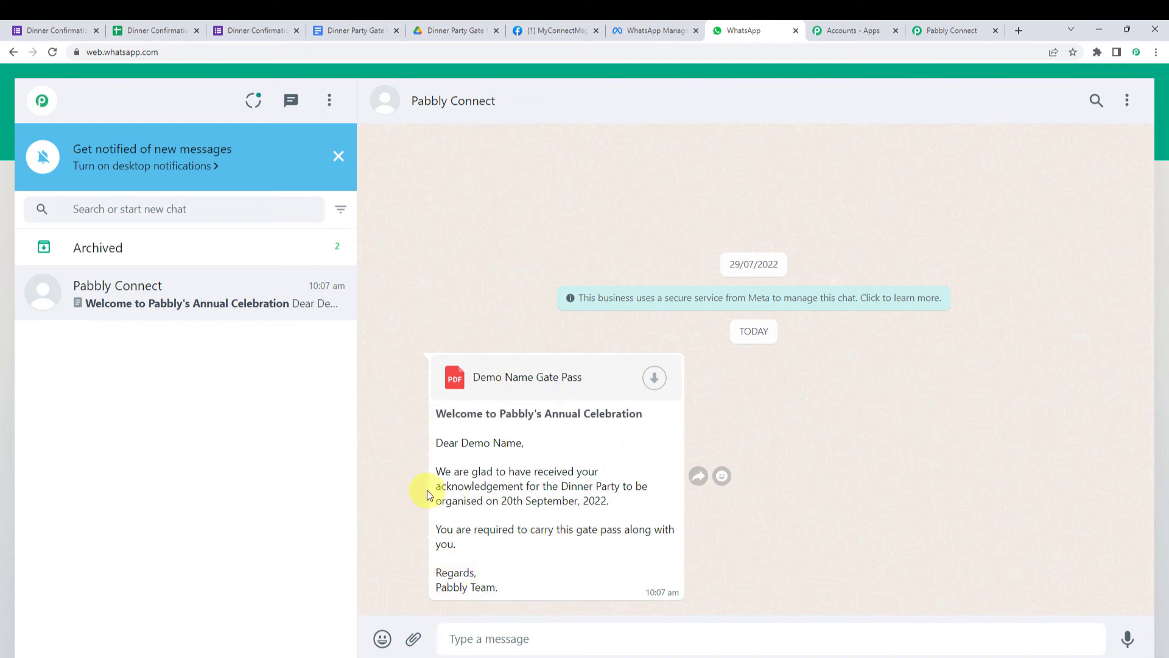
- Download the Demo Name Gate Pass PDF attachment and open it
left_click_drag(461, 443, 522, 444)
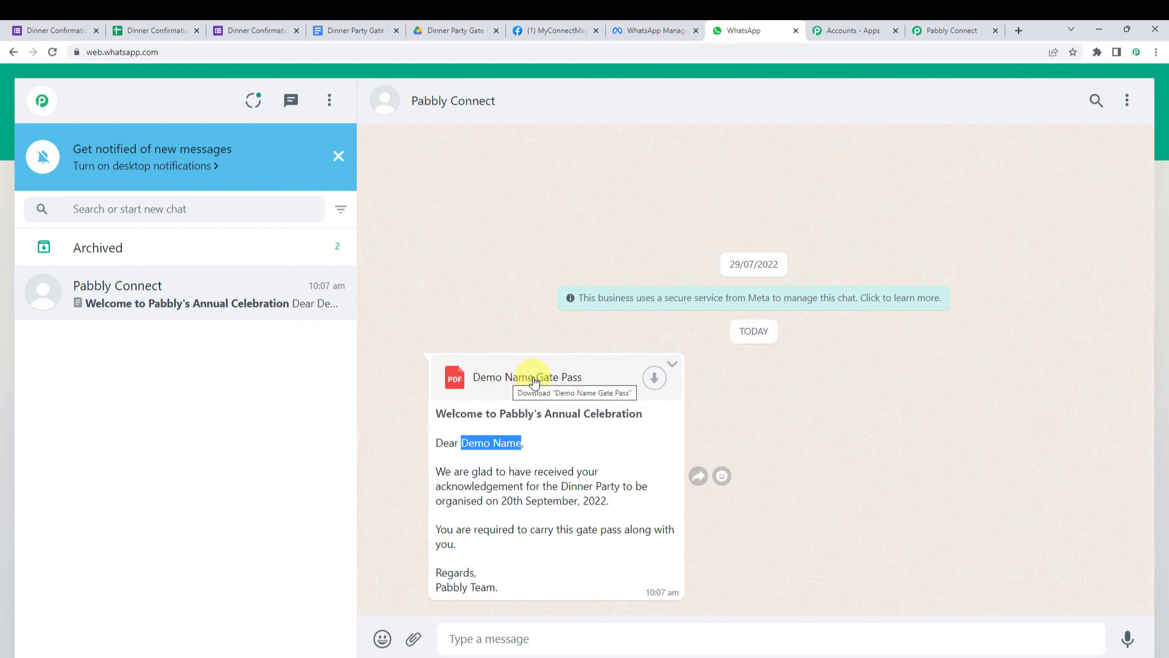
left_click(648, 382)
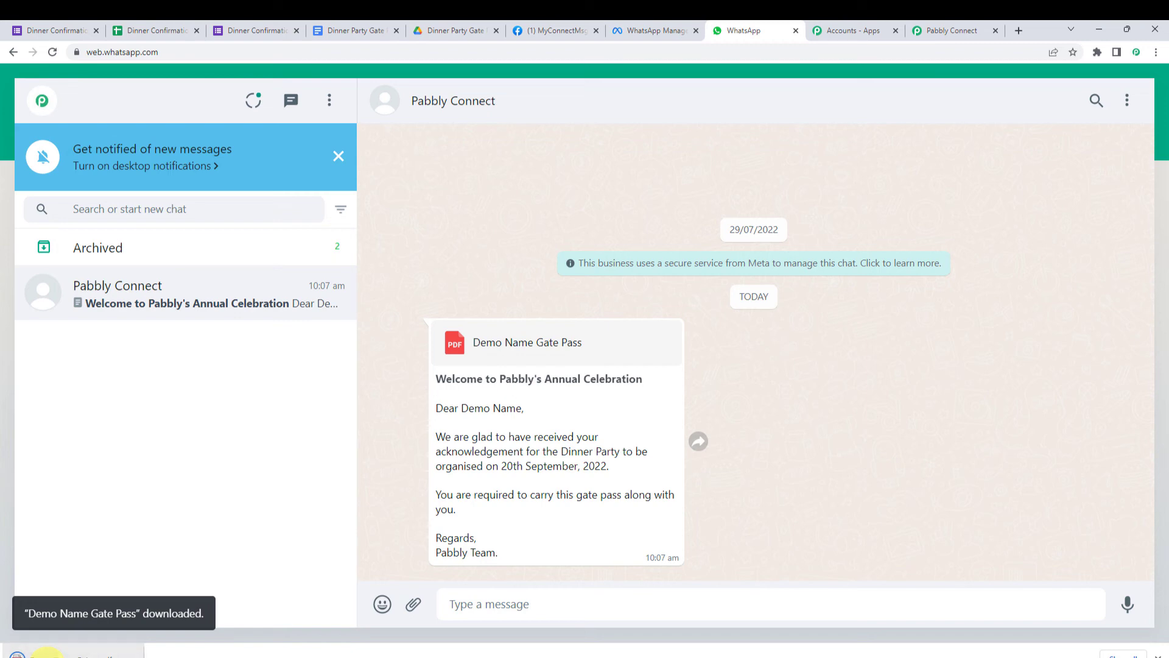
left_click(46, 655)
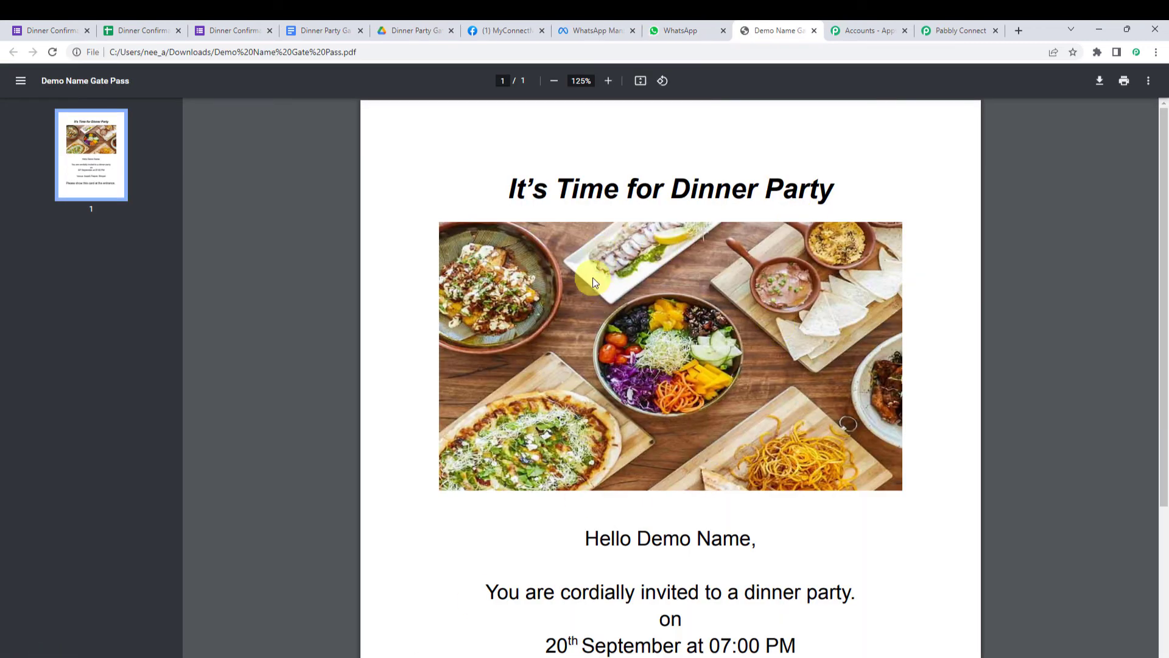
left_click_drag(622, 536, 762, 530)
left_click(784, 537)
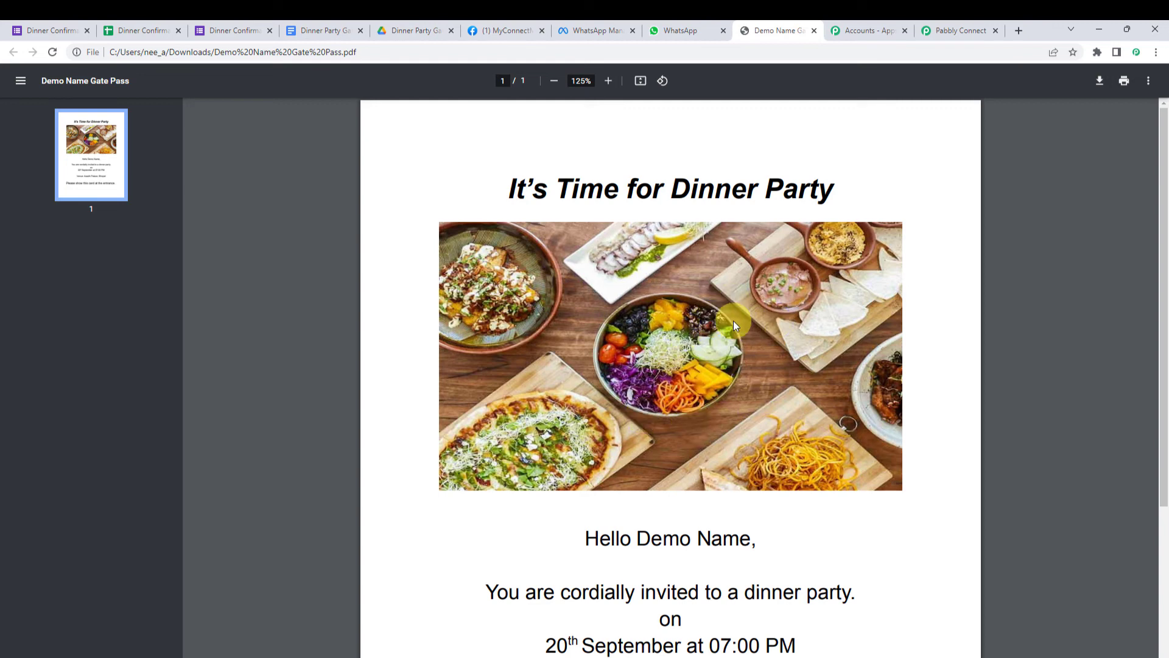
- Save the WhatsApp step and dismiss the Data Saved Successfully confirmation
left_click(962, 30)
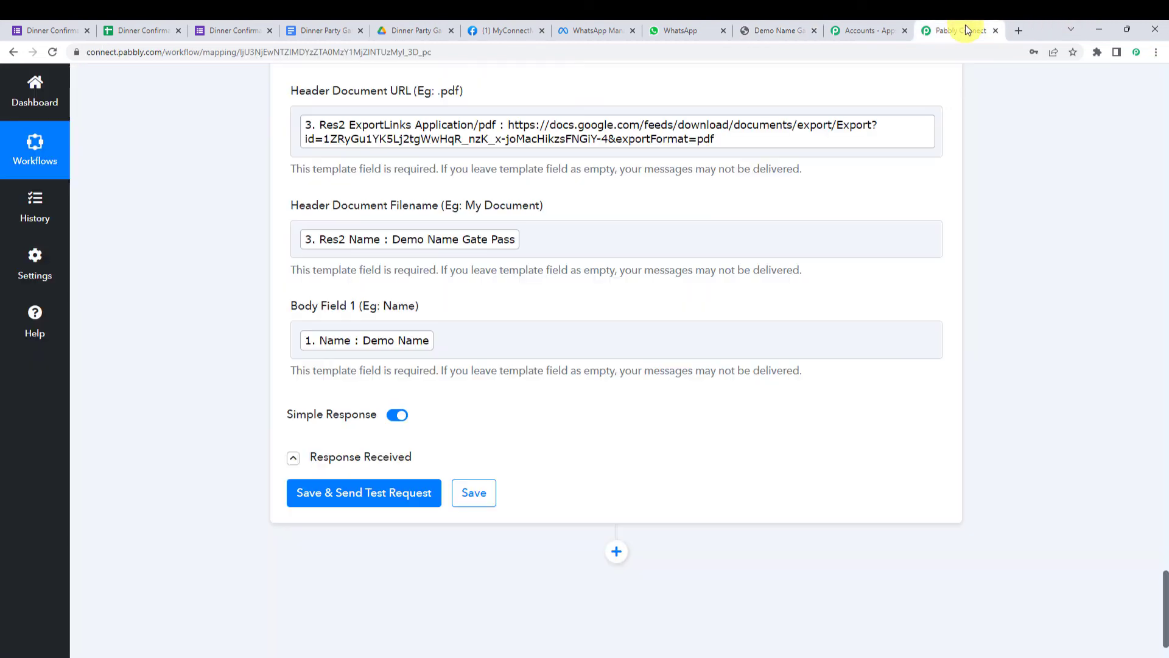
left_click(475, 491)
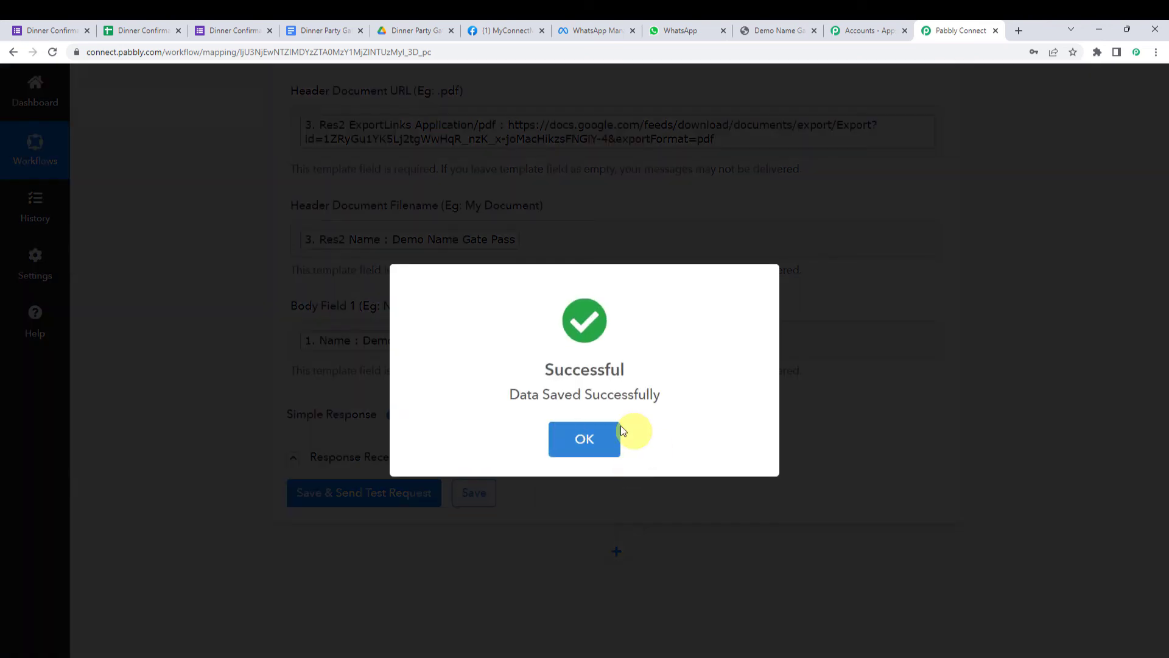
left_click(611, 436)
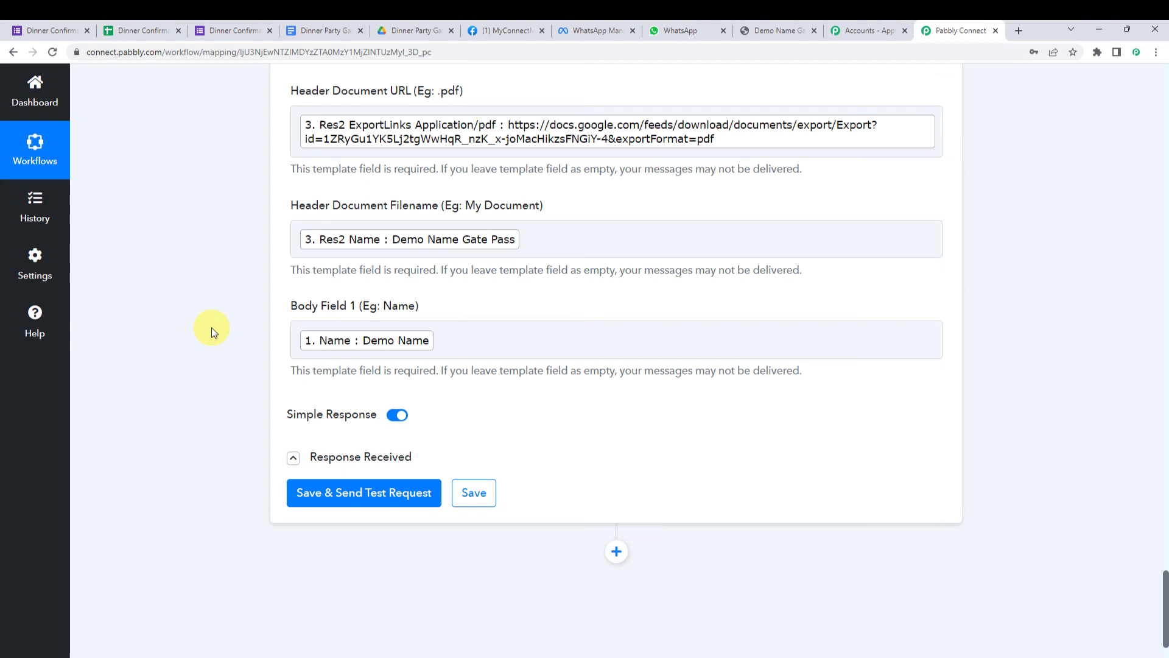
- Enter 'Dummy Employee' as the Name answer in the Dinner Confirmation Form
left_click(238, 30)
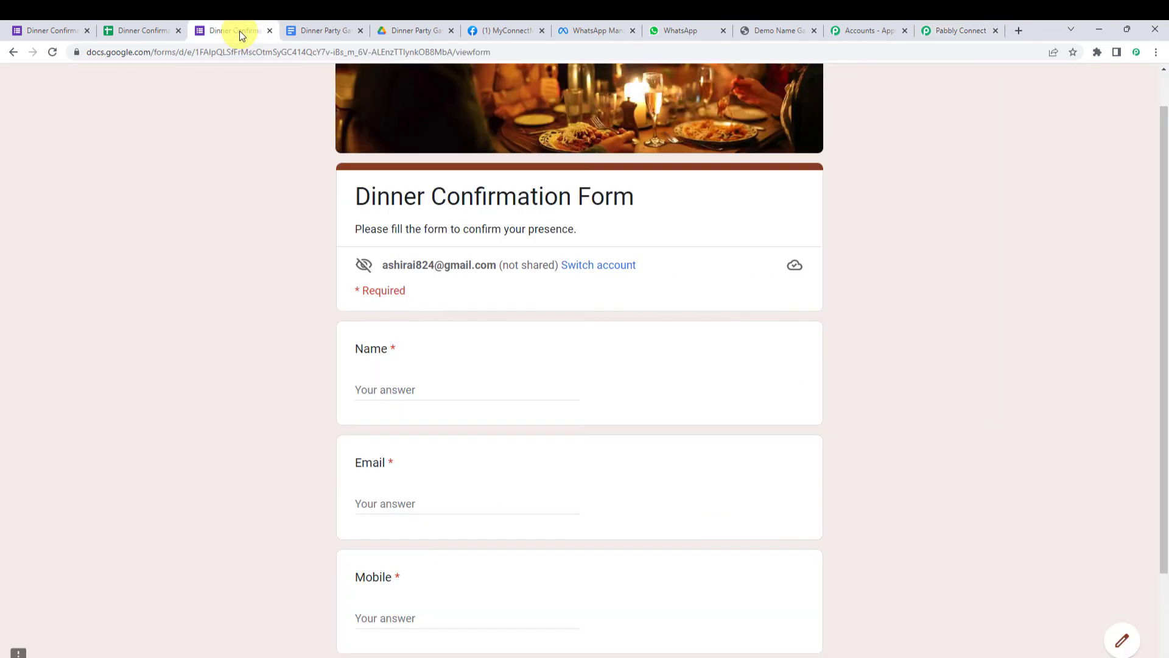
left_click(416, 390)
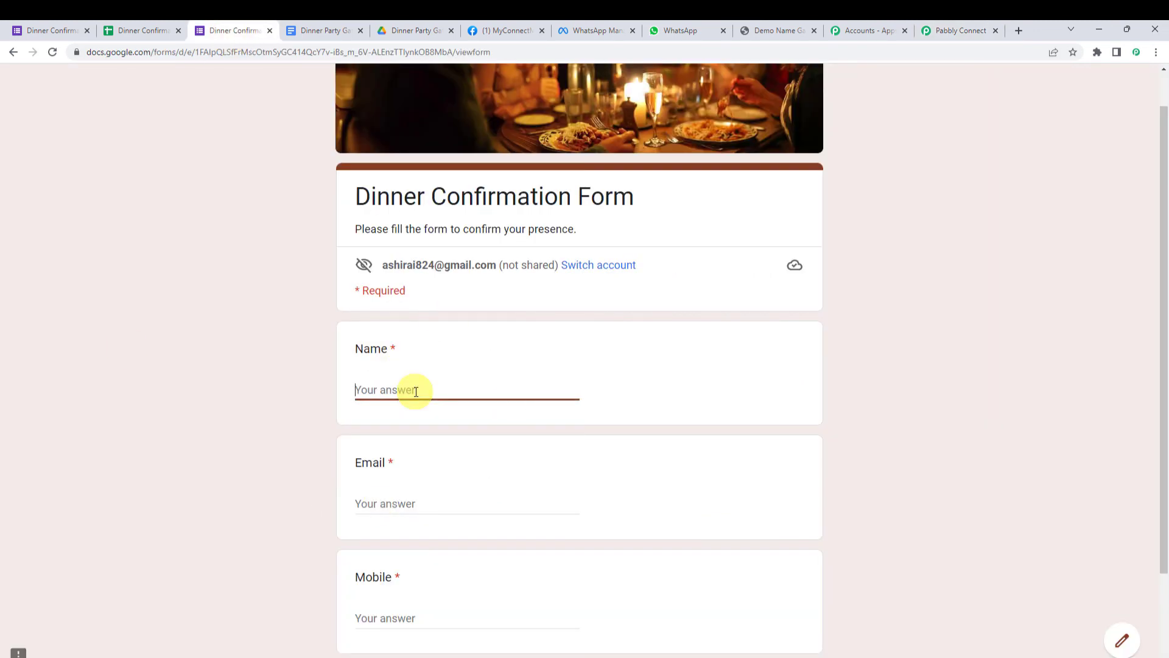
type("Duumy")
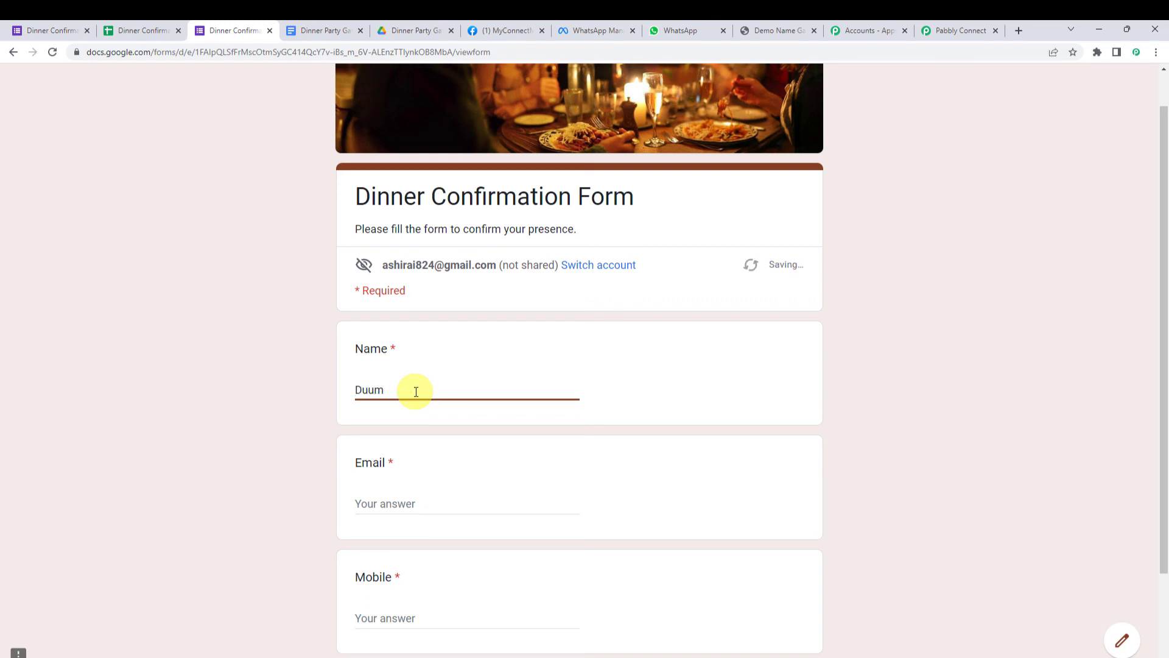
key("BackSpace")
key("BackSpace")
type("mmy W")
key("BackSpace")
type("Employee")
- Fill in a sample e-mail address and mobile number, then submit the response
key("Tab")
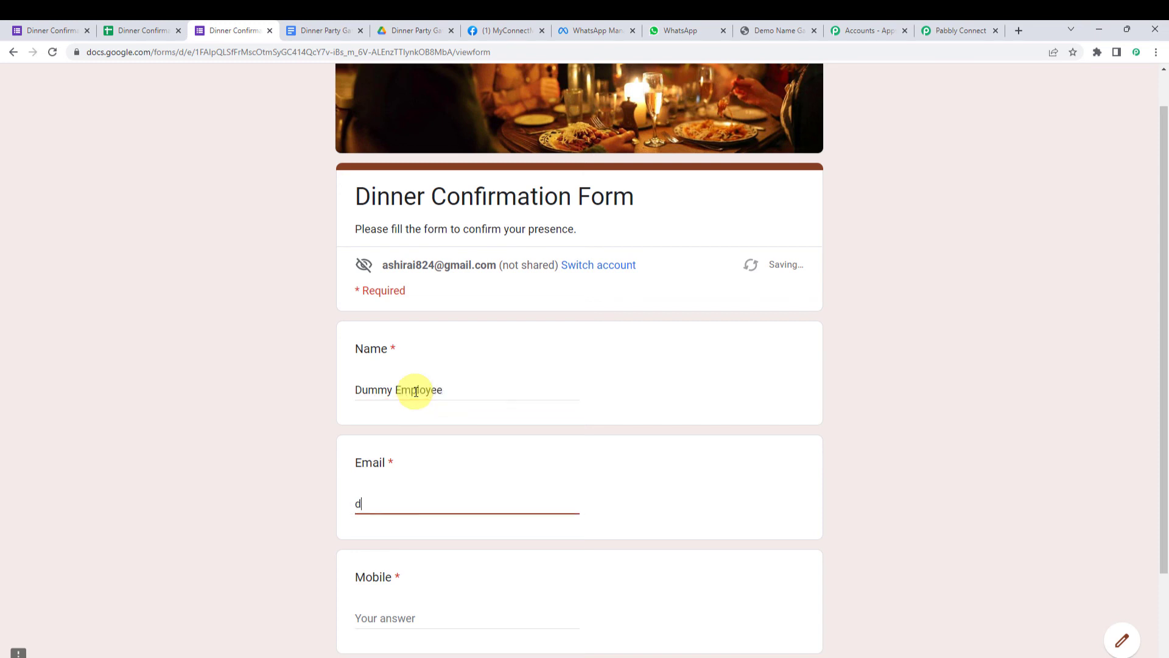
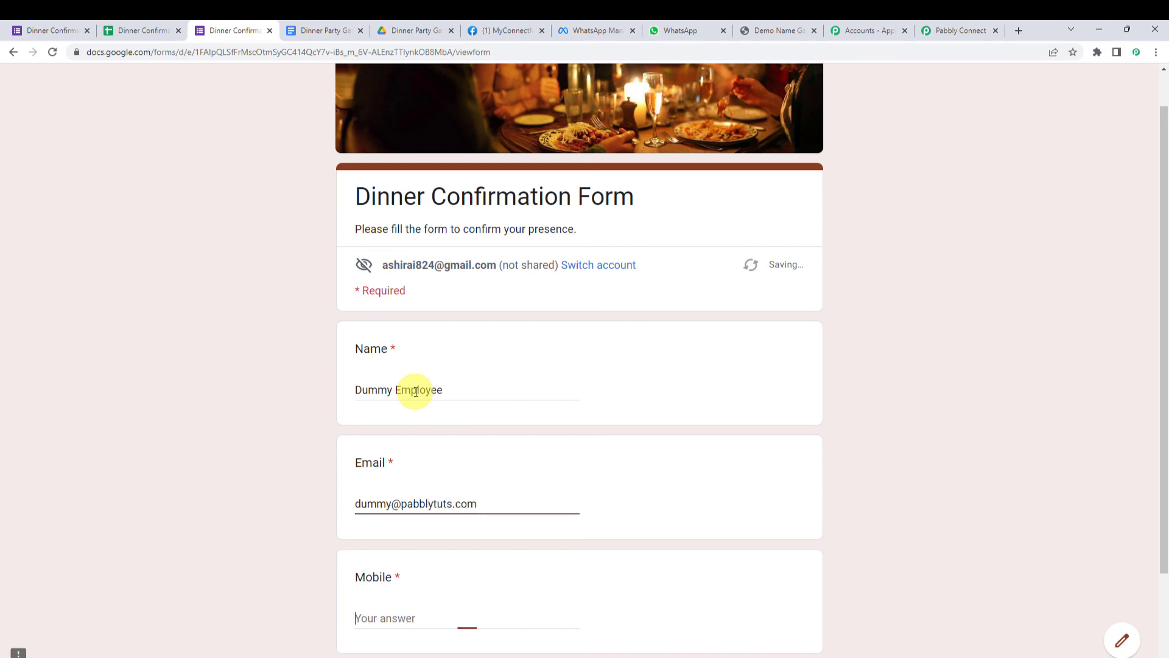
type("8x")
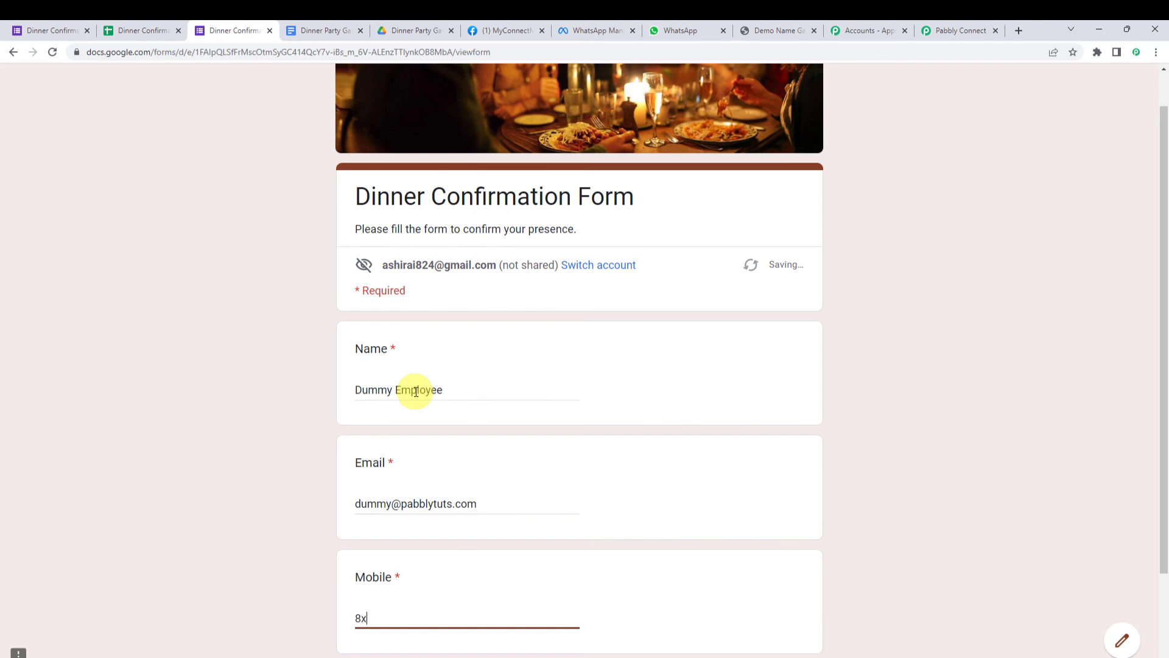
type("xxxxxxx2")
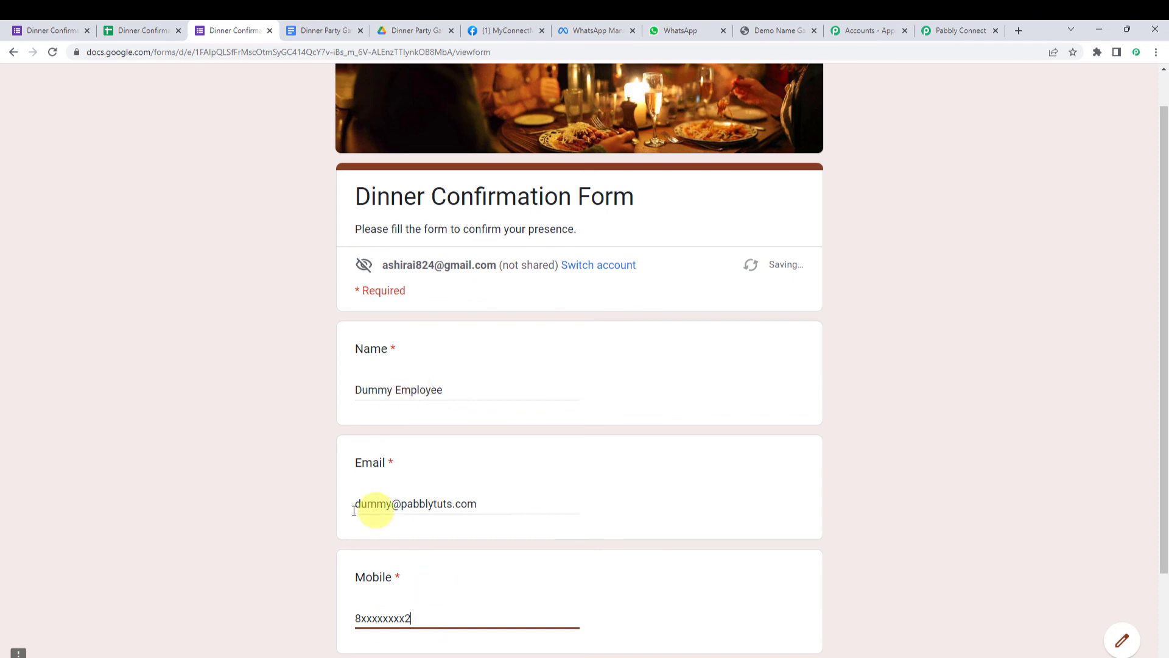
scroll(354, 511, "down", 2)
left_click(361, 562)
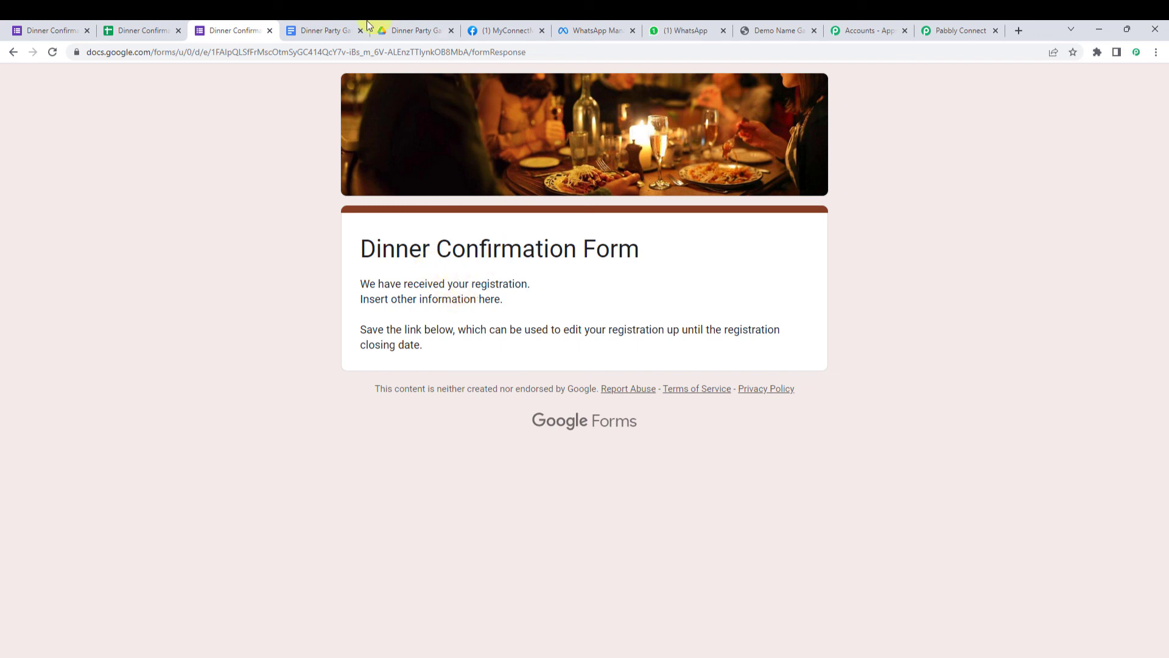
- Reload the Dinner Party Gate Passes folder and open the new Dummy Employee gate pass
left_click(407, 27)
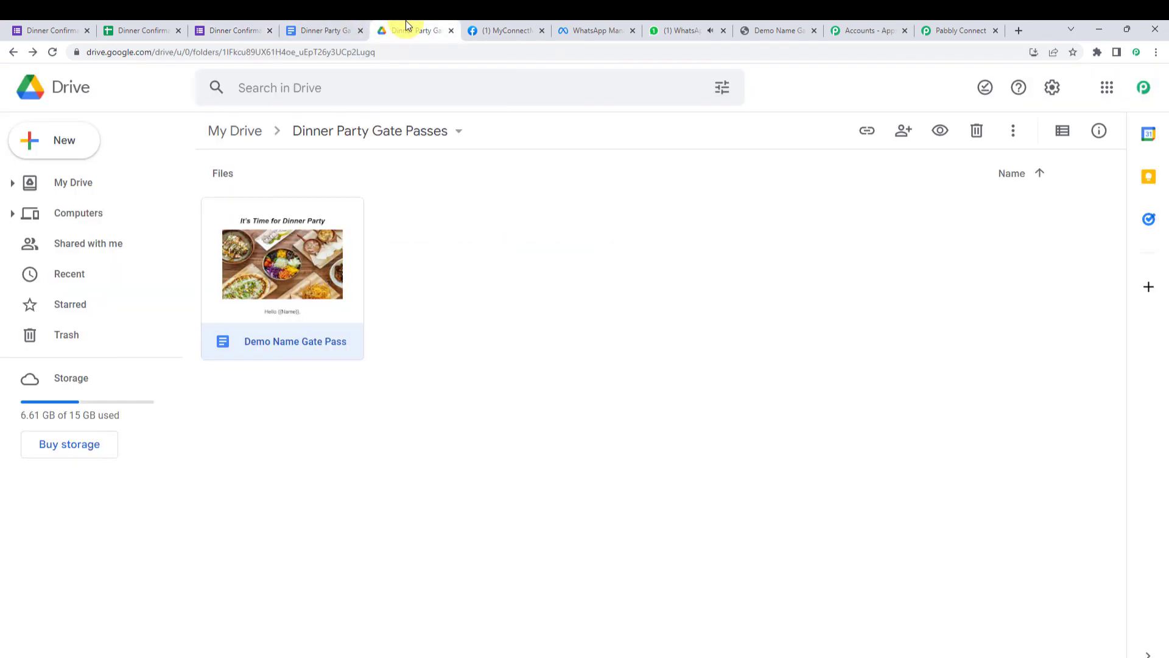
left_click(52, 56)
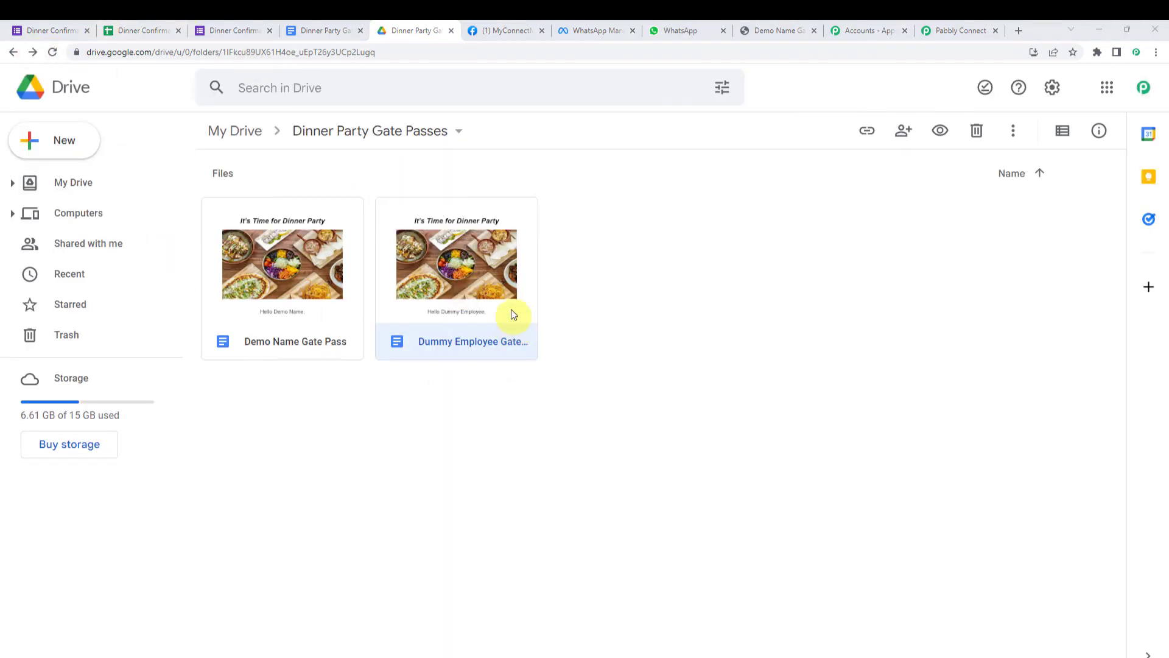
double_click(479, 312)
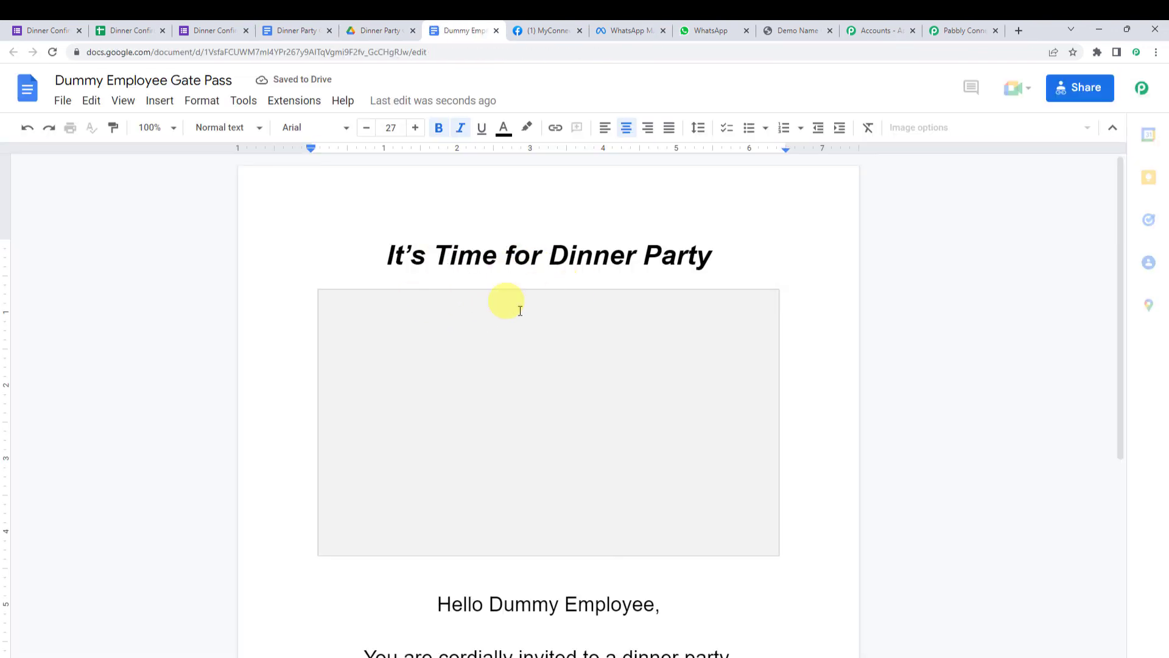
- Verify the document greets 'Hello Dummy Employee' and check the delivered PDF in WhatsApp
scroll(521, 425, "down", 1)
left_click_drag(491, 544, 650, 559)
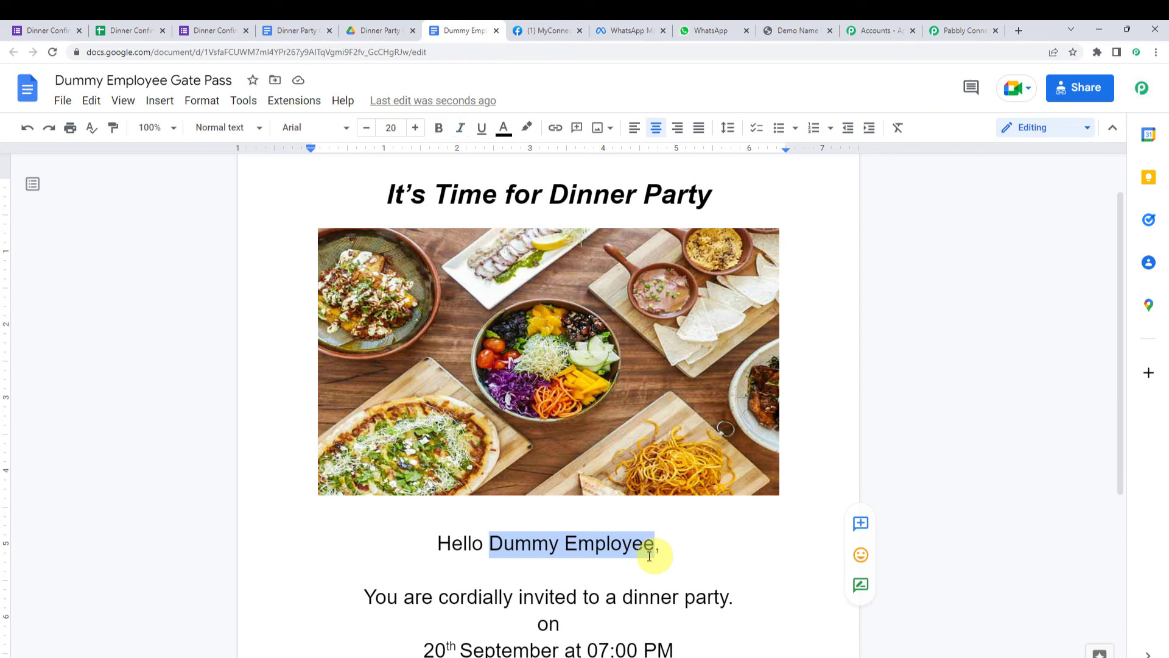
right_click(758, 301)
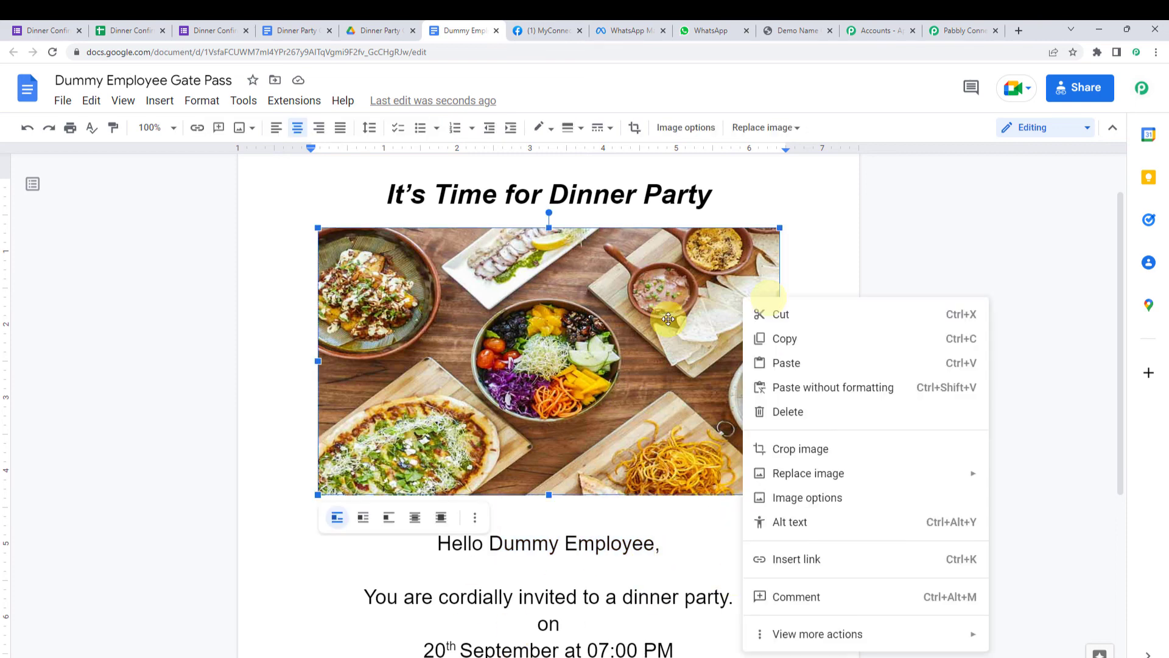
left_click(829, 239)
left_click(728, 27)
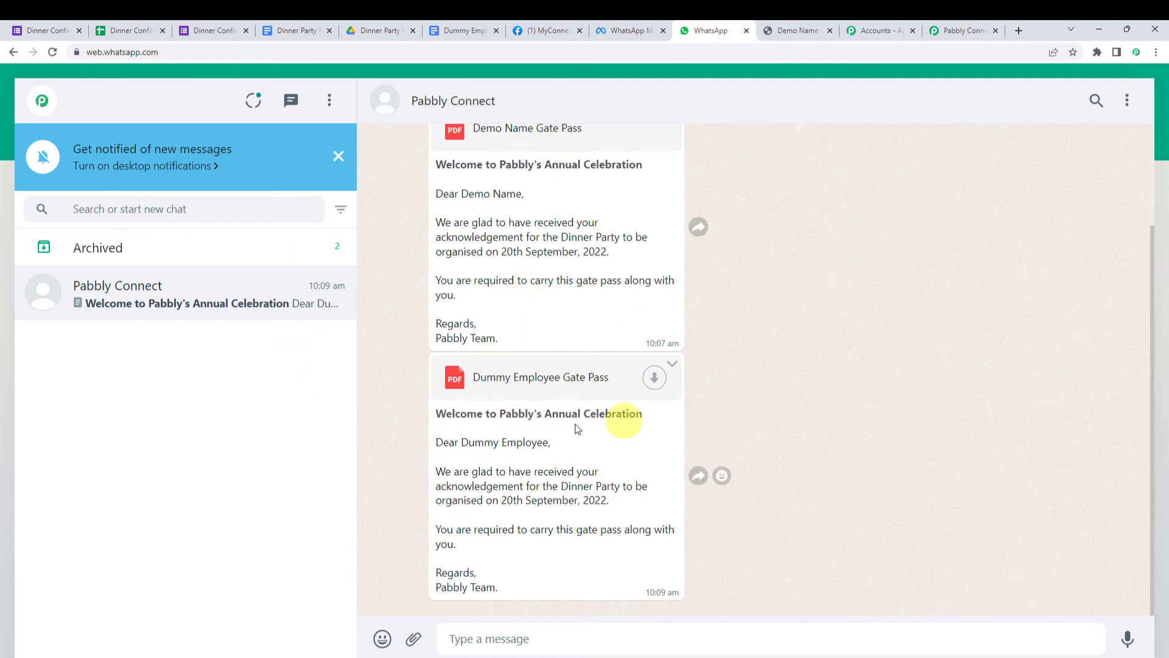
- Save the Dummy Employee Gate Pass PDF attachment from WhatsApp and open the downloaded file
left_click_drag(461, 444, 541, 445)
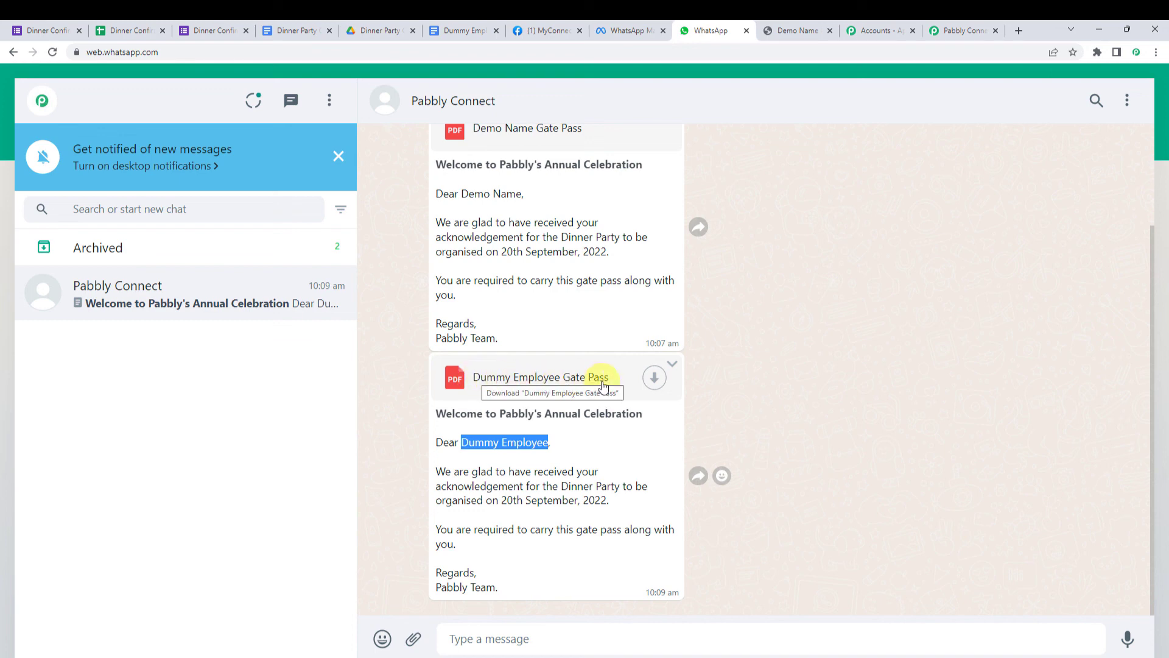
left_click(655, 381)
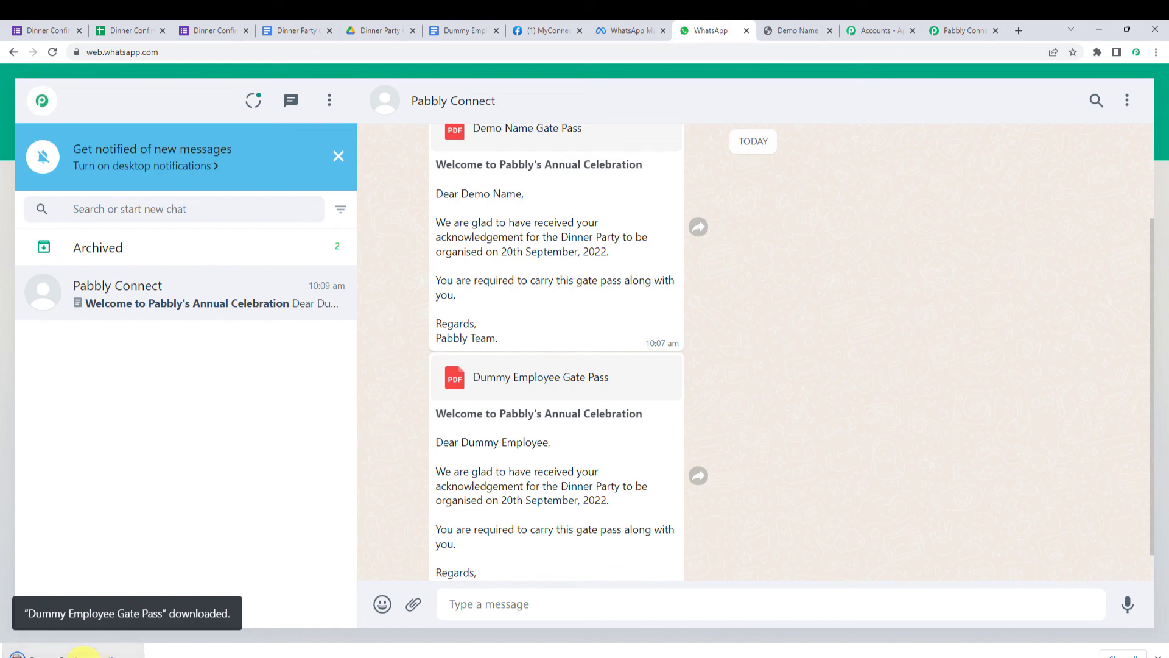
left_click(83, 653)
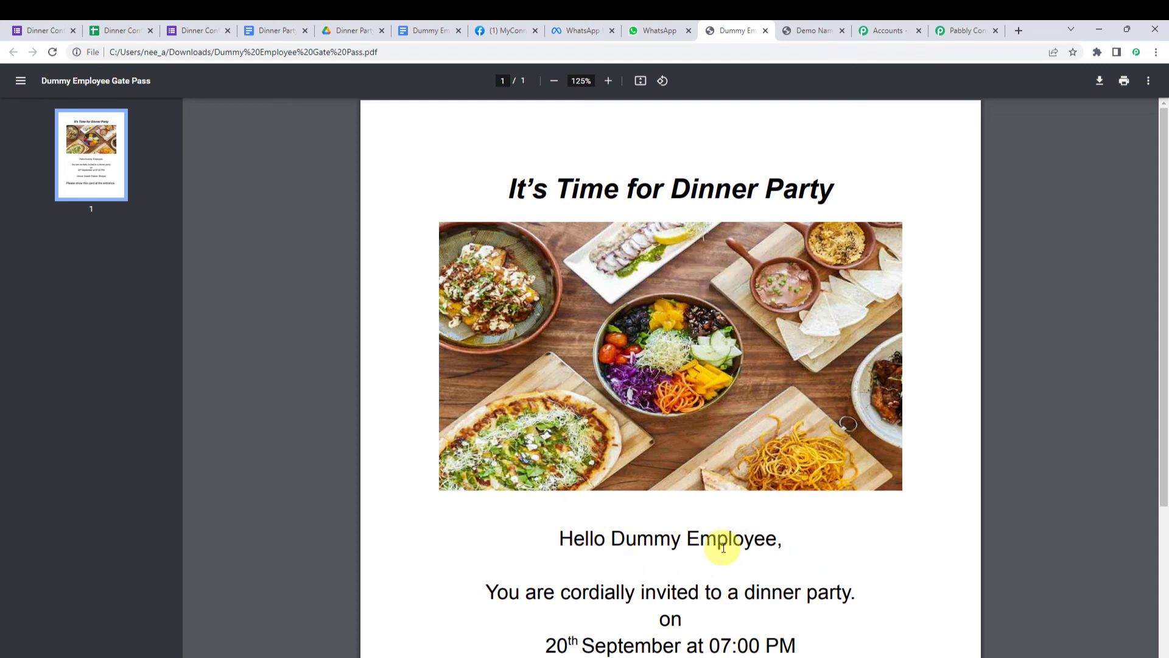
- Read the gate pass PDF down to the Venue line, then return to the WhatsApp chat
scroll(724, 548, "down", 3)
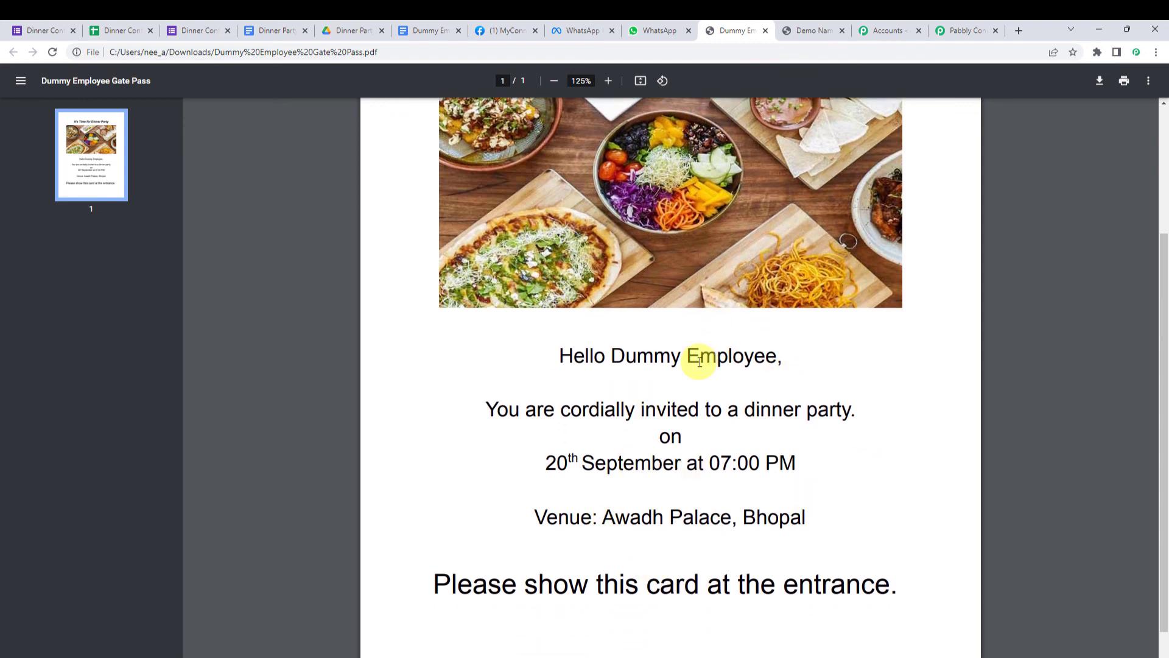
left_click(661, 30)
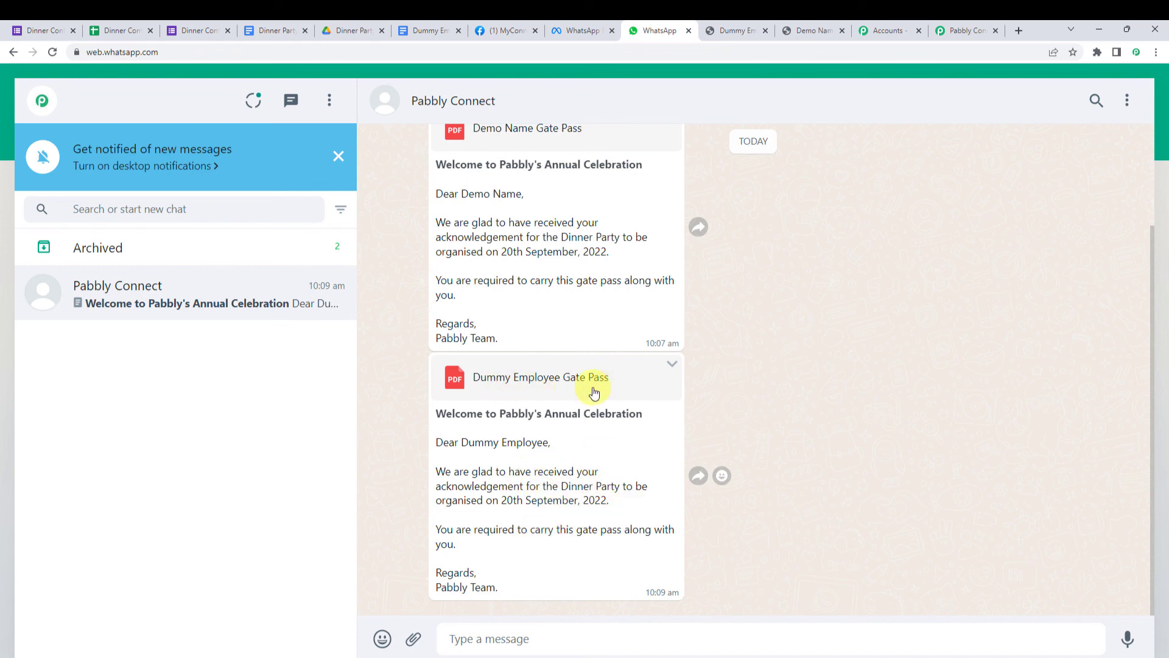
- Collapse the WhatsApp Cloud API, Google Drive, Google Docs and Google Forms steps in Pabbly Connect
left_click(960, 24)
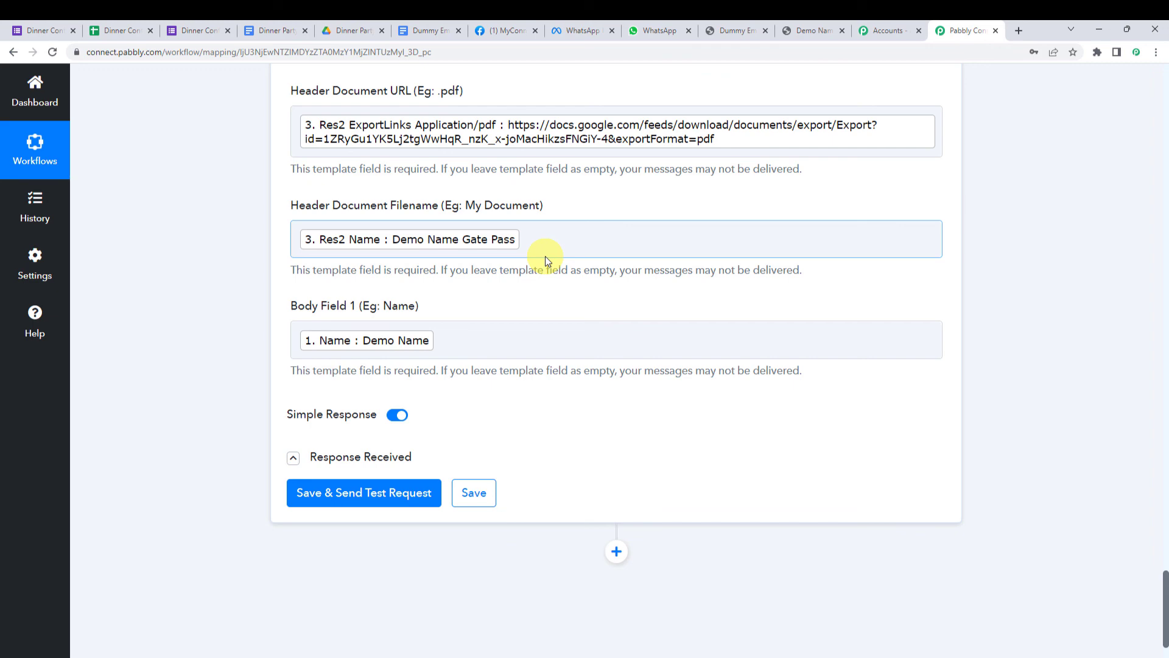
scroll(542, 277, "up", 12)
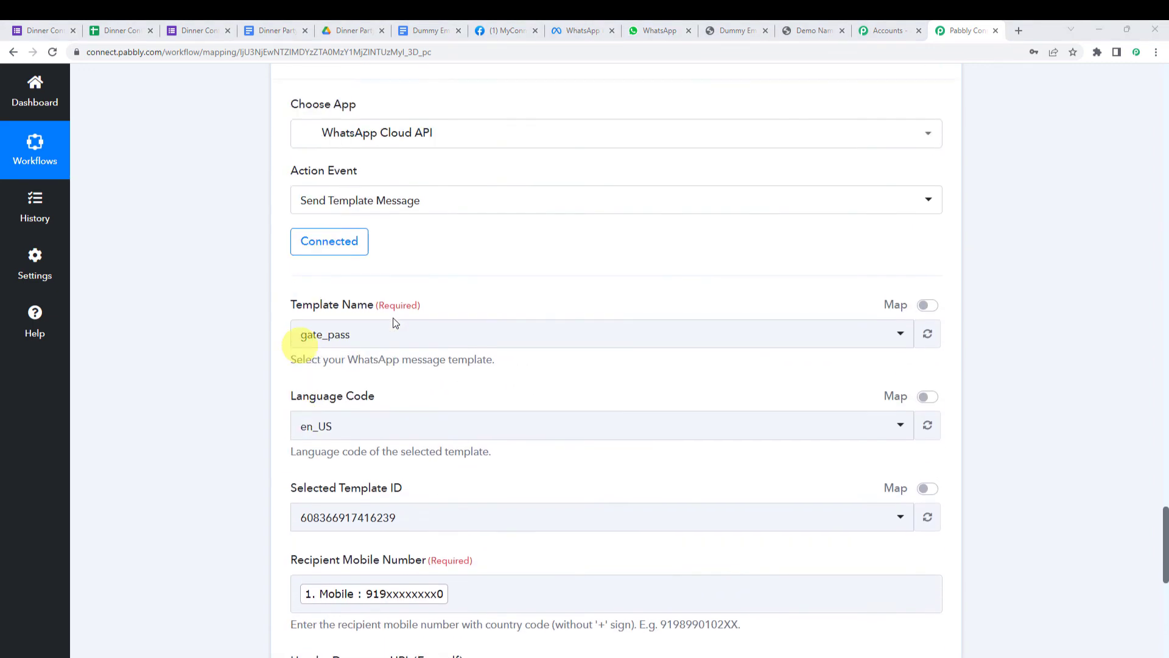
left_click(543, 278)
scroll(543, 277, "up", 11)
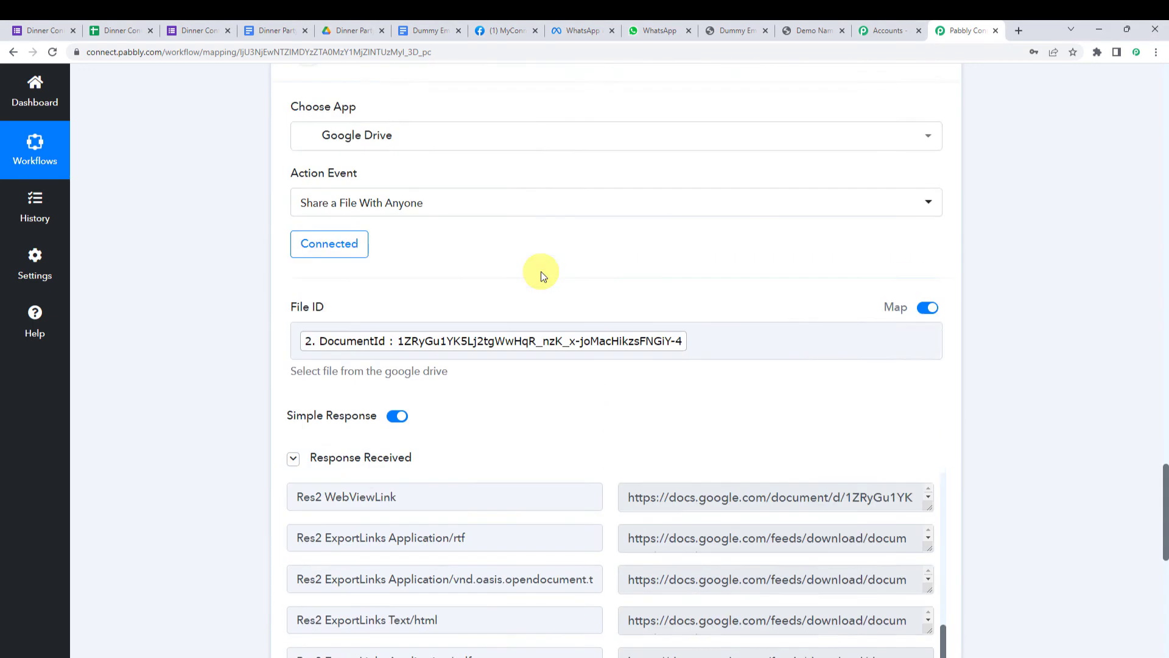
left_click(542, 277)
scroll(542, 277, "up", 12)
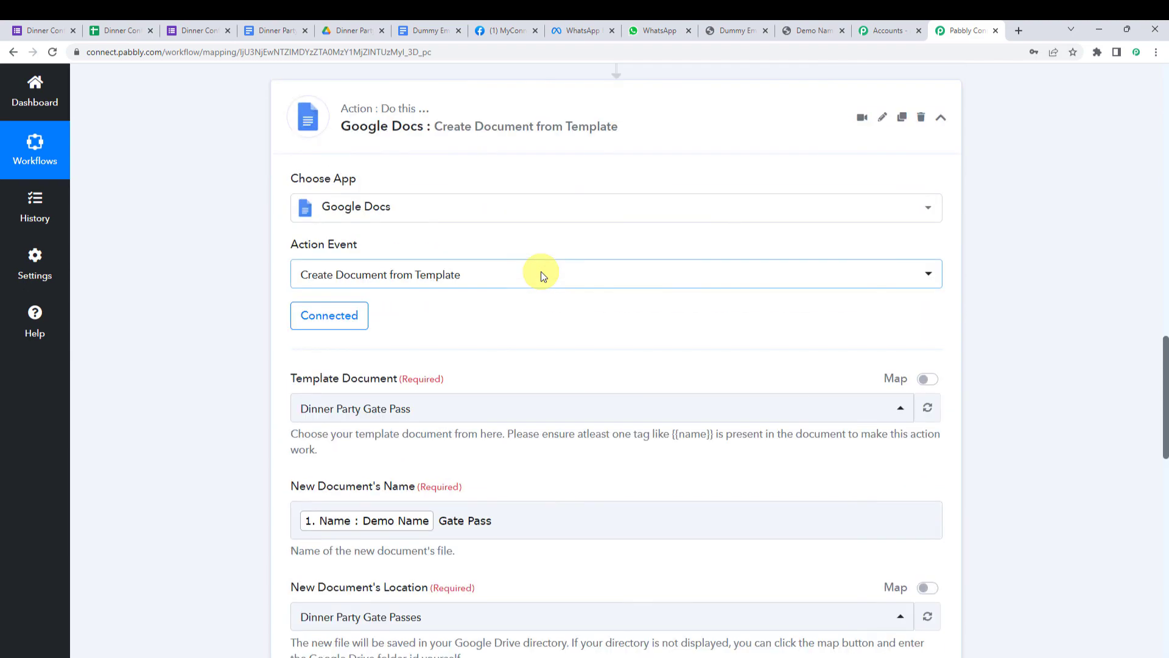
left_click(561, 402)
scroll(561, 400, "up", 12)
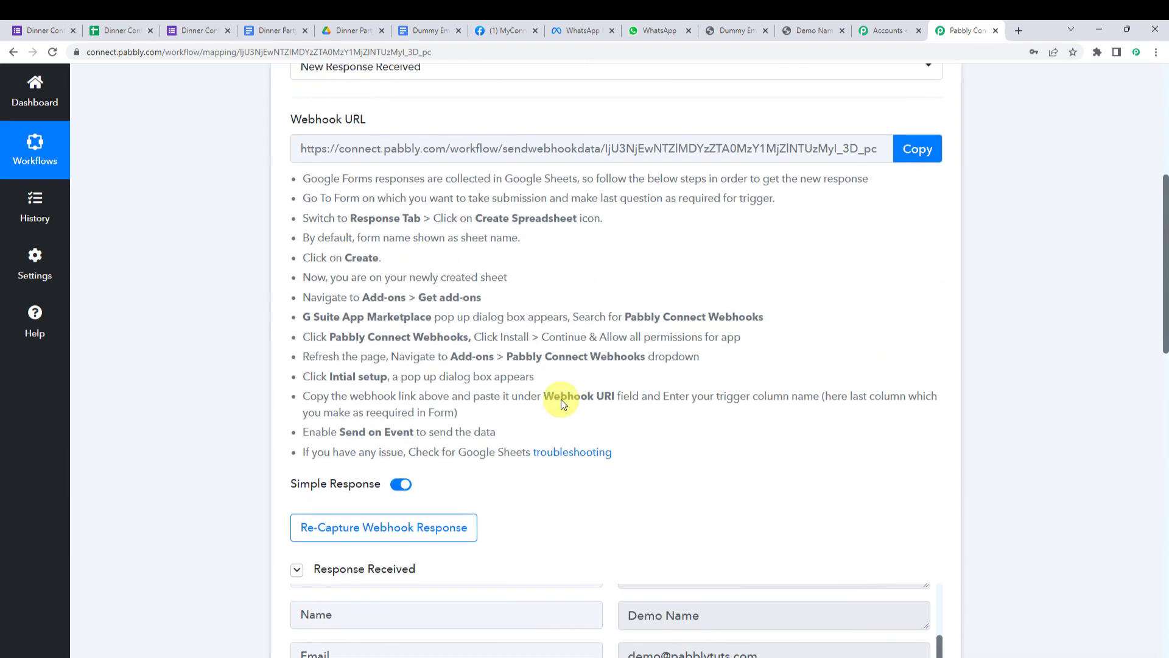
left_click(632, 280)
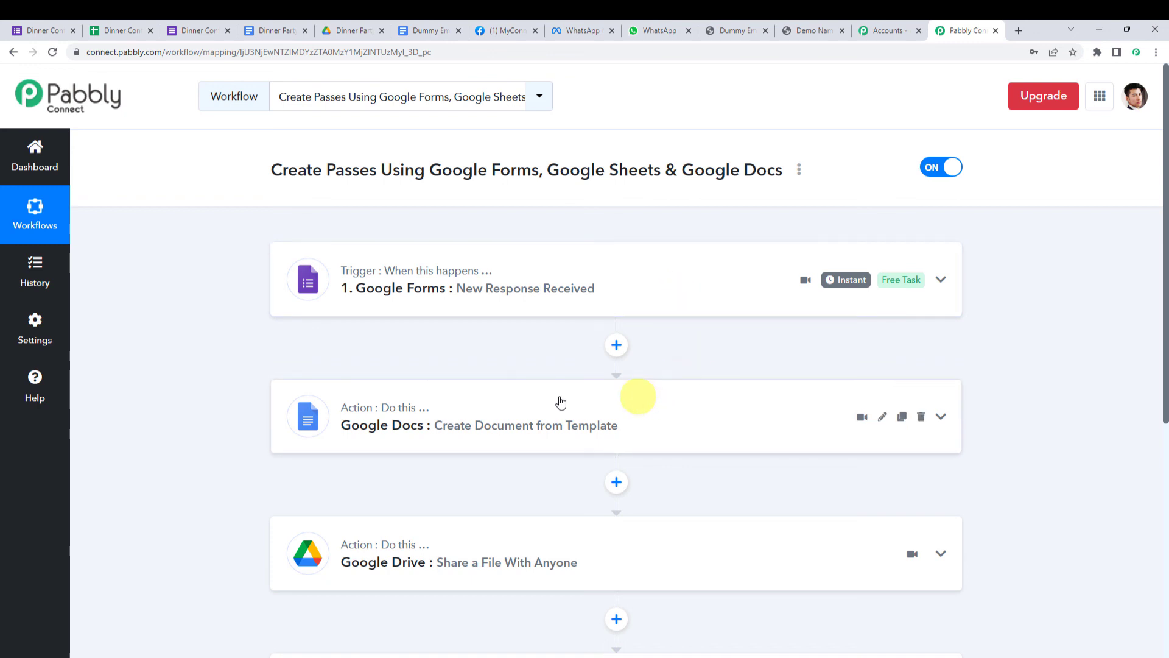
mouse_move(390, 409)
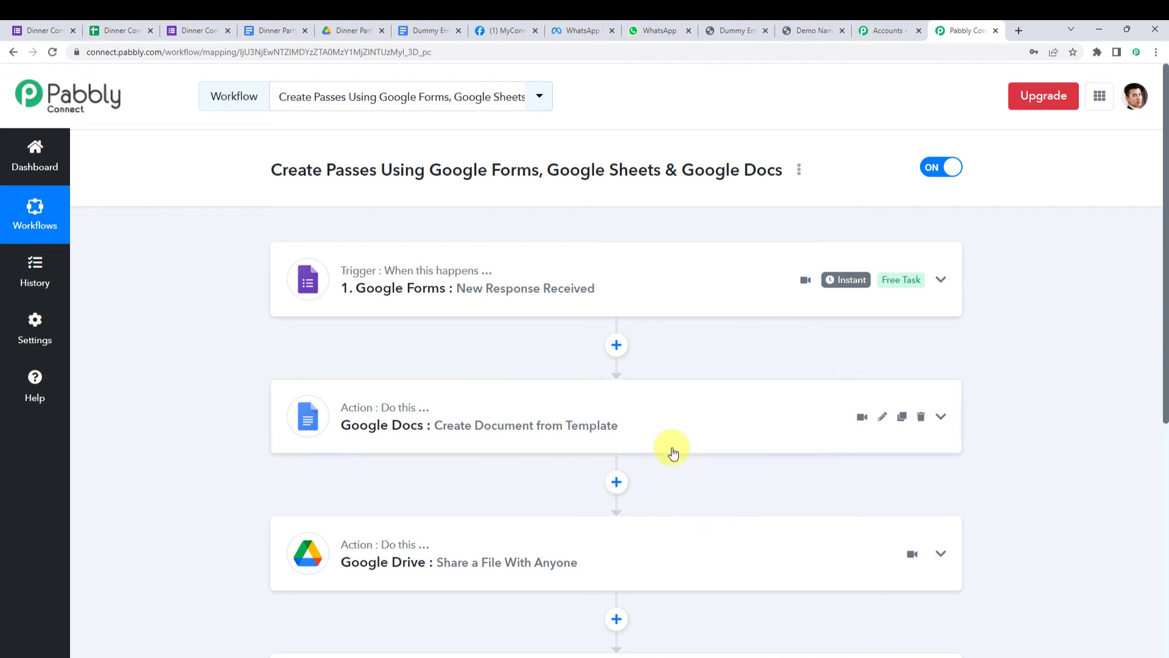
scroll(673, 452, "down", 3)
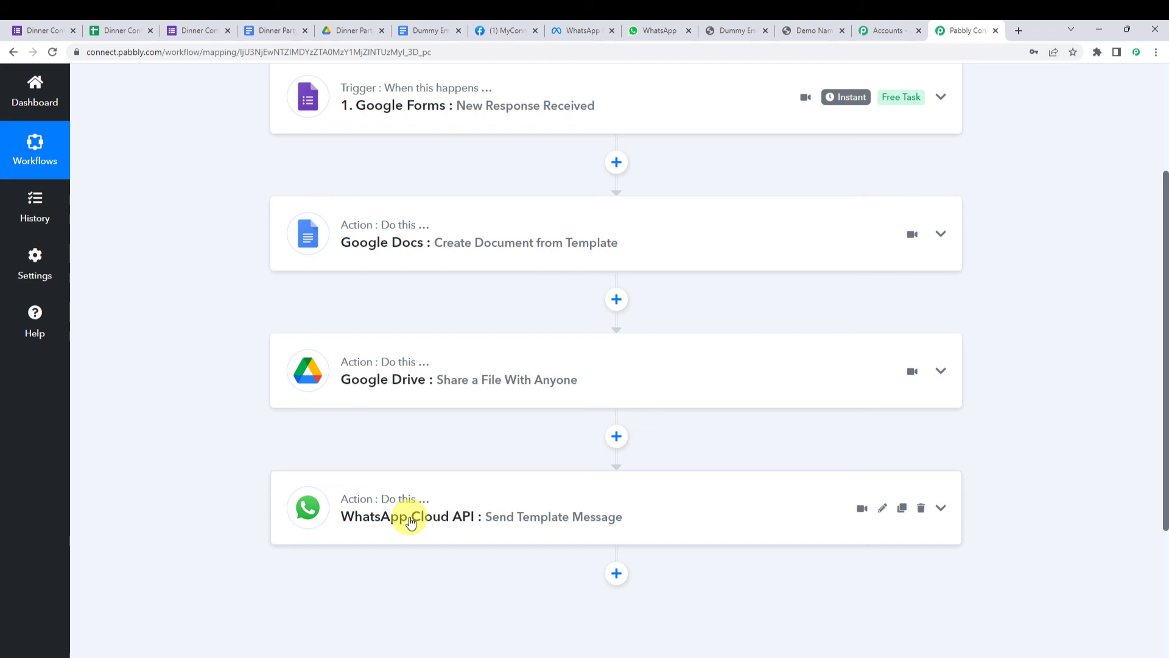
scroll(178, 423, "up", 3)
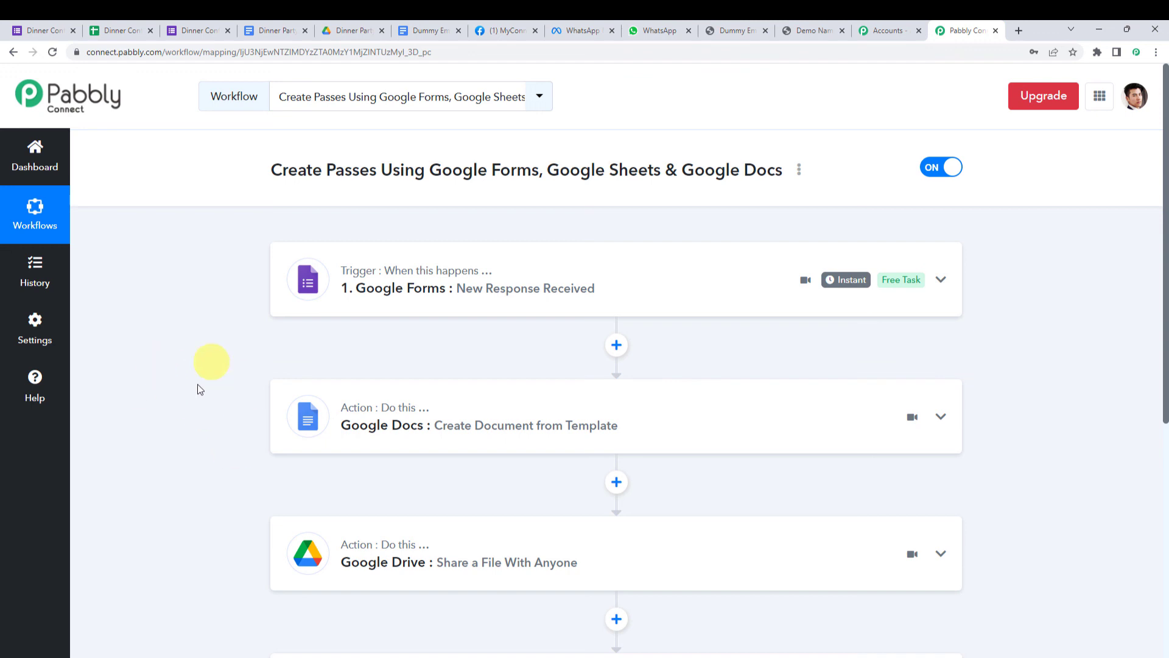